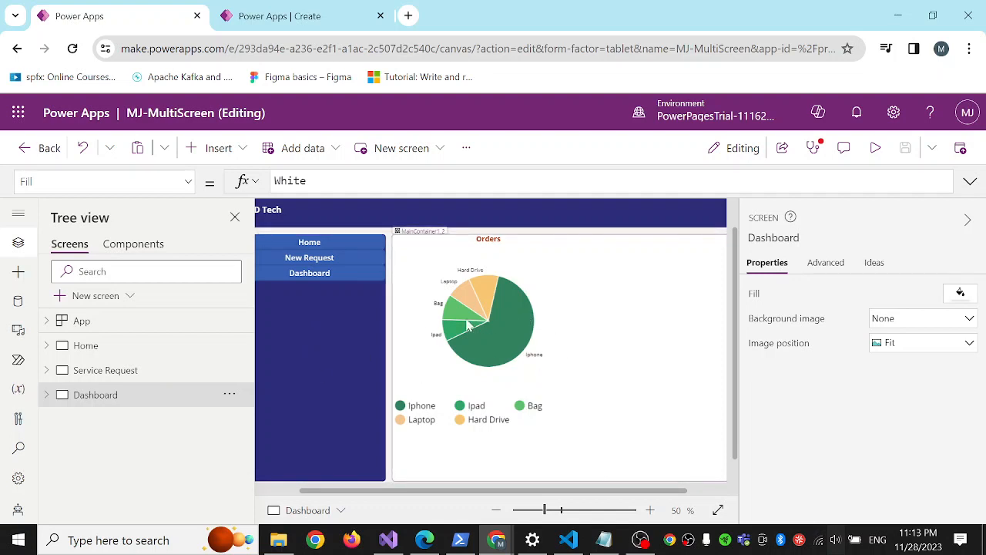
Inspect the Dashboard screen's Orders pie chart, Home navigation button, sidebar container and header container.
left_click(539, 345)
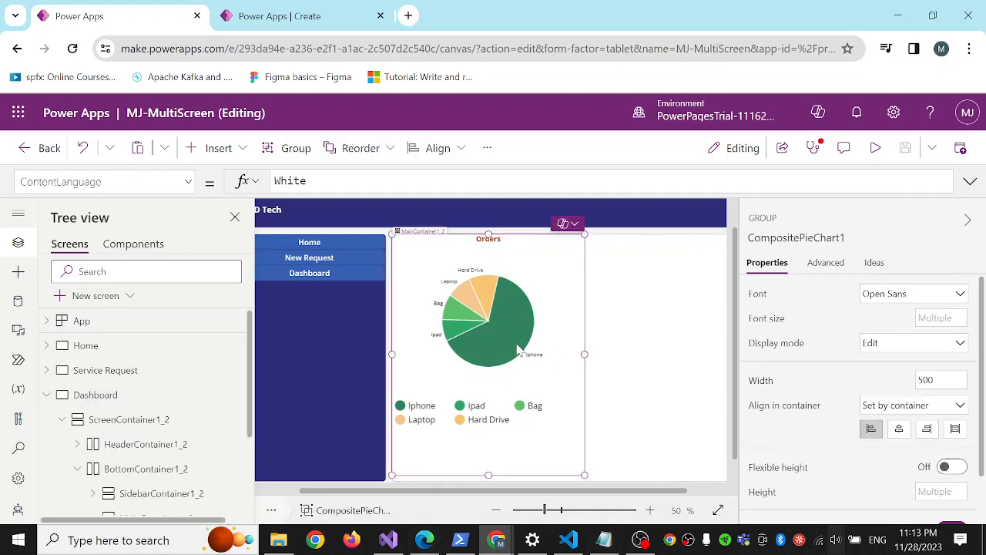
left_click(316, 245)
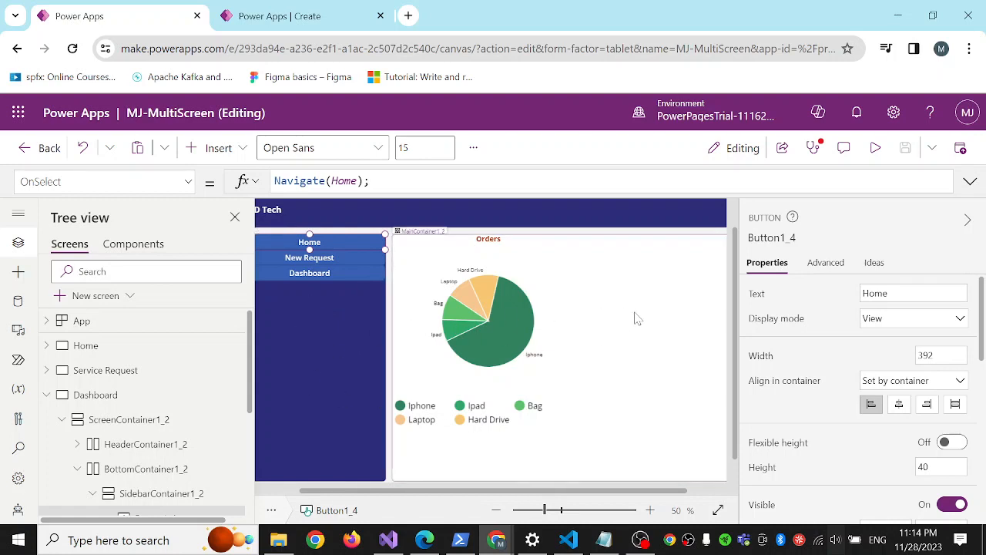
left_click(315, 357)
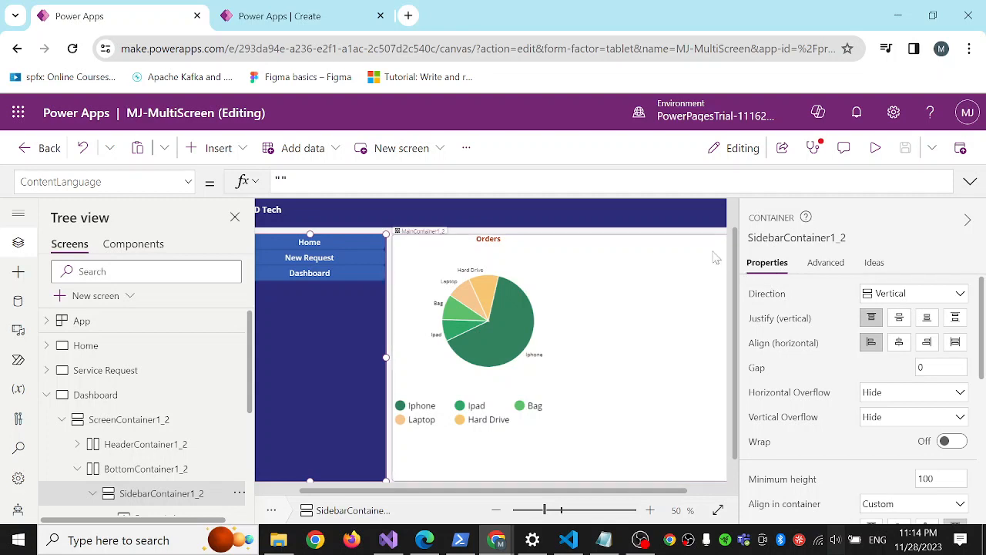
left_click(601, 216)
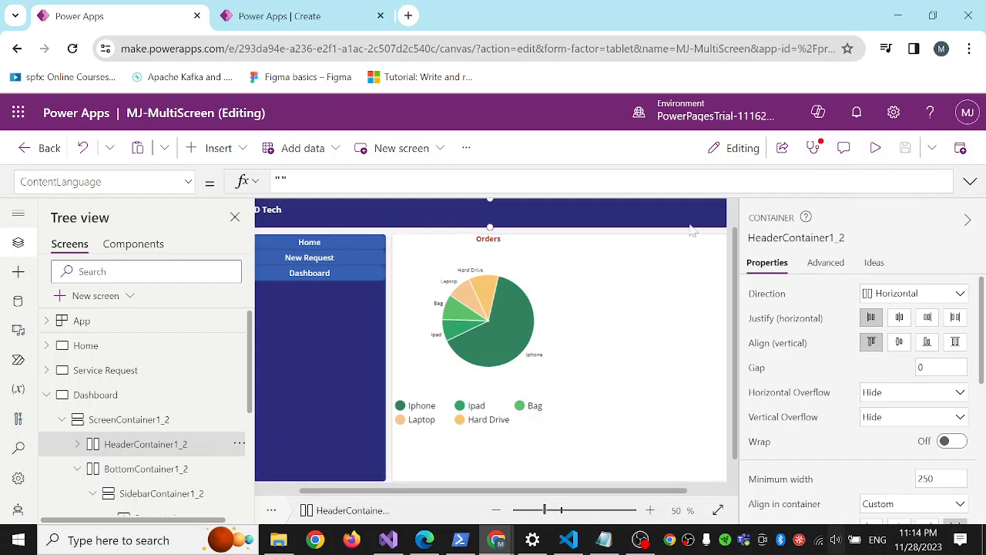
left_click(336, 336)
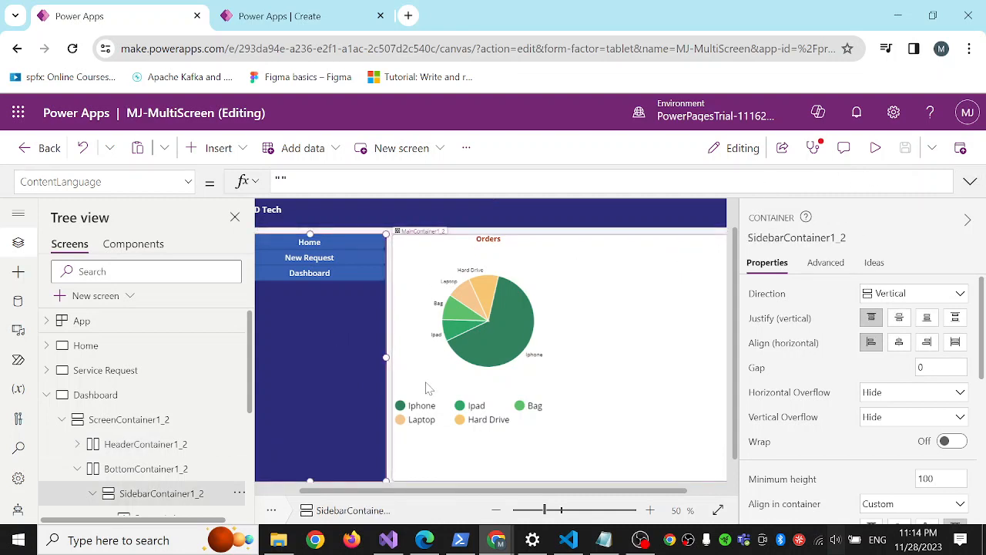
Preview the MJ-MultiScreen app and visit its New Request, Home and Dashboard screens through the sidebar navigation.
left_click(876, 150)
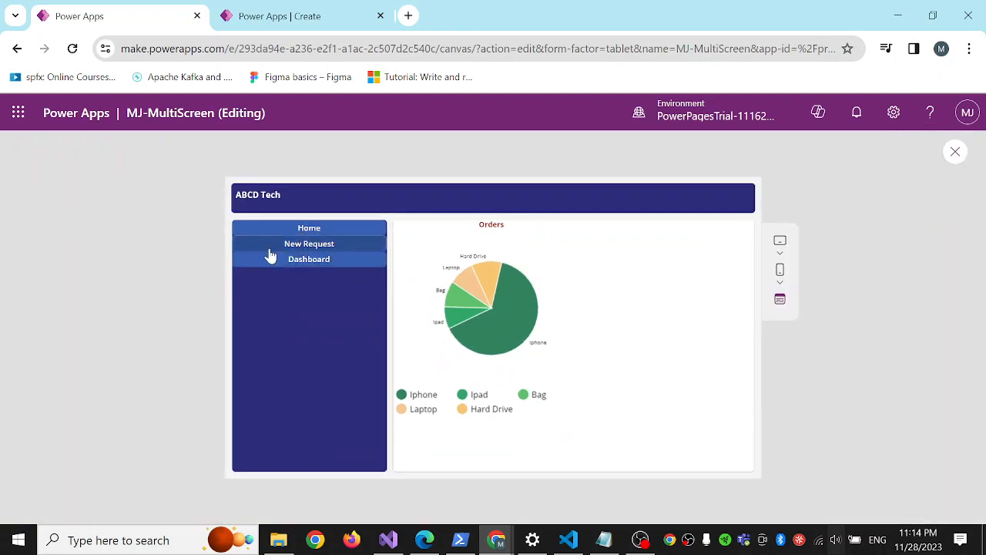
left_click(309, 248)
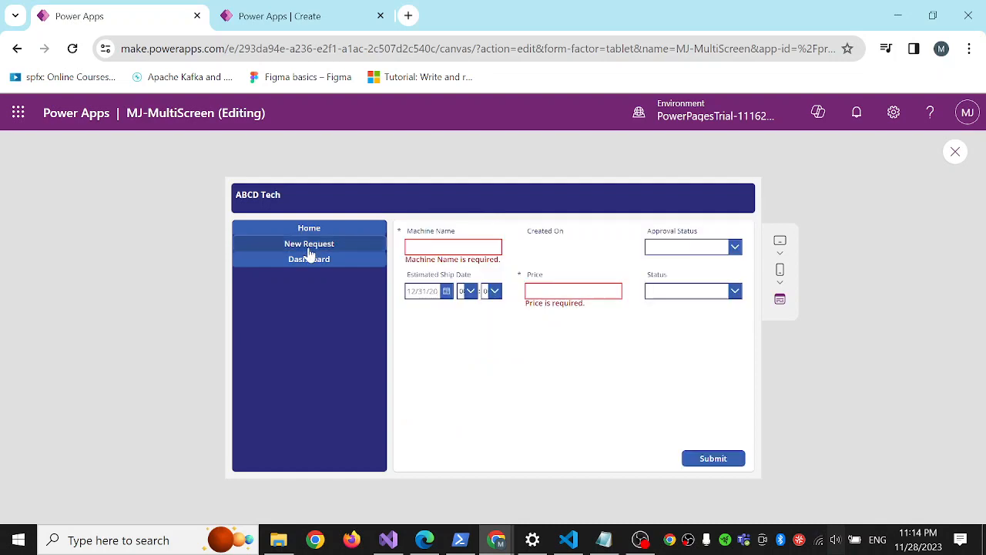
left_click(316, 230)
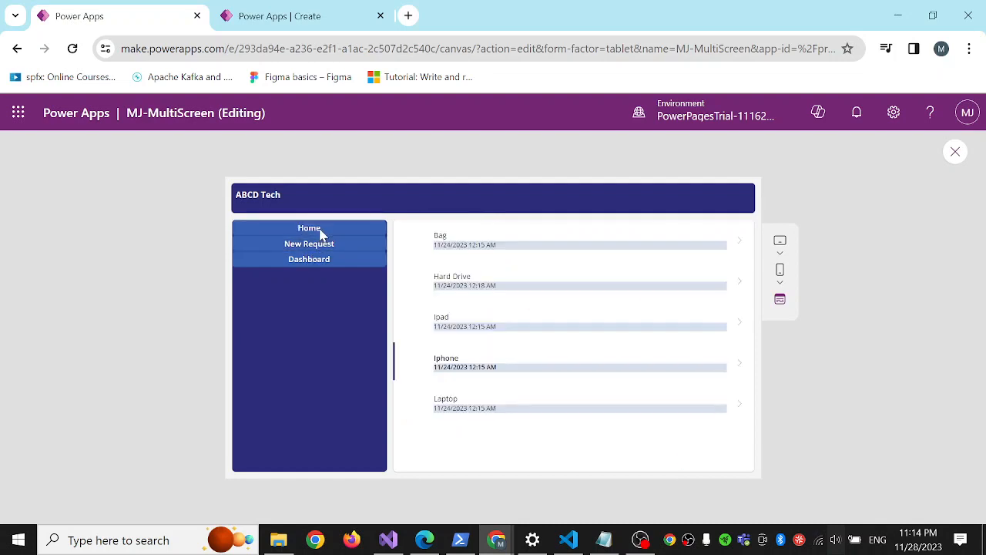
left_click(324, 264)
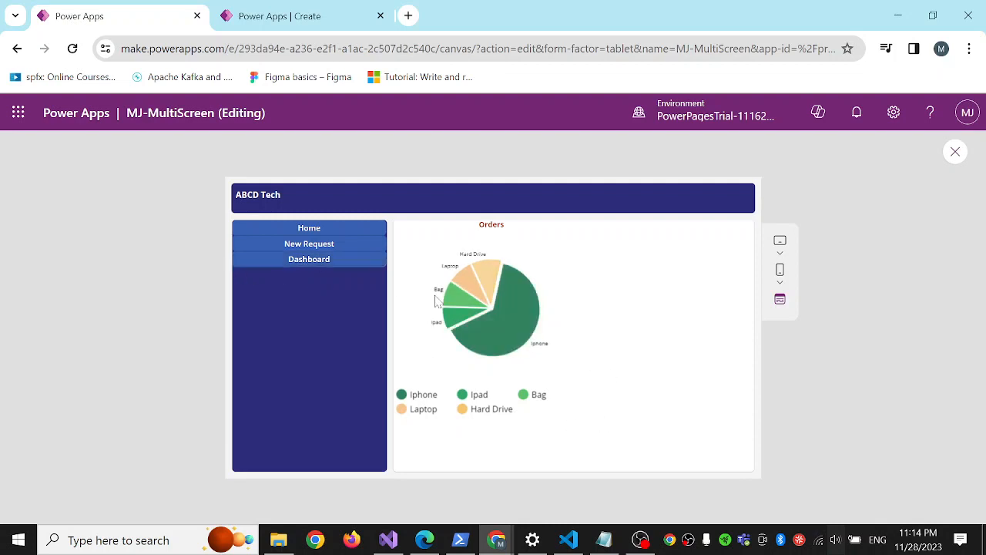
Submit the New Request form with its fields empty and close the resulting popup.
left_click(321, 248)
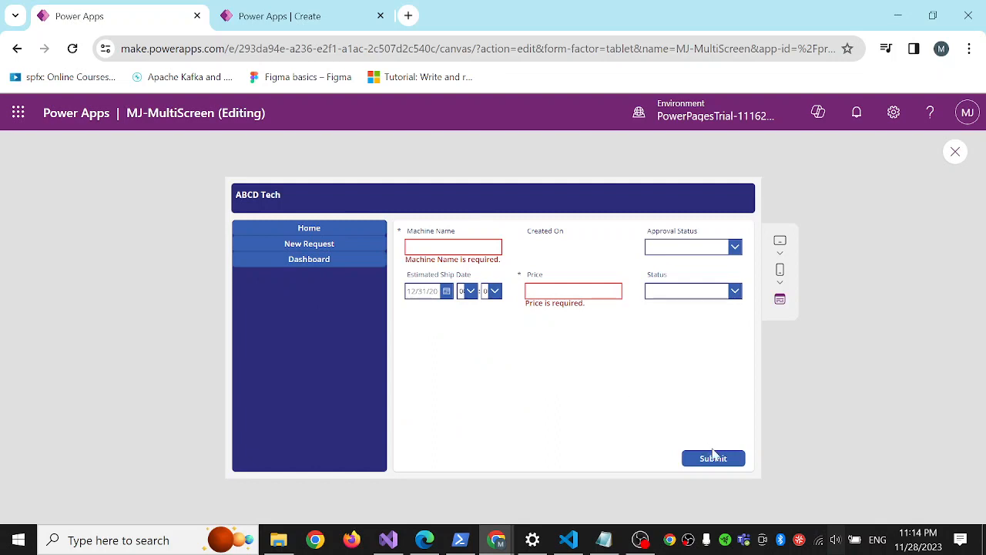
left_click(715, 465)
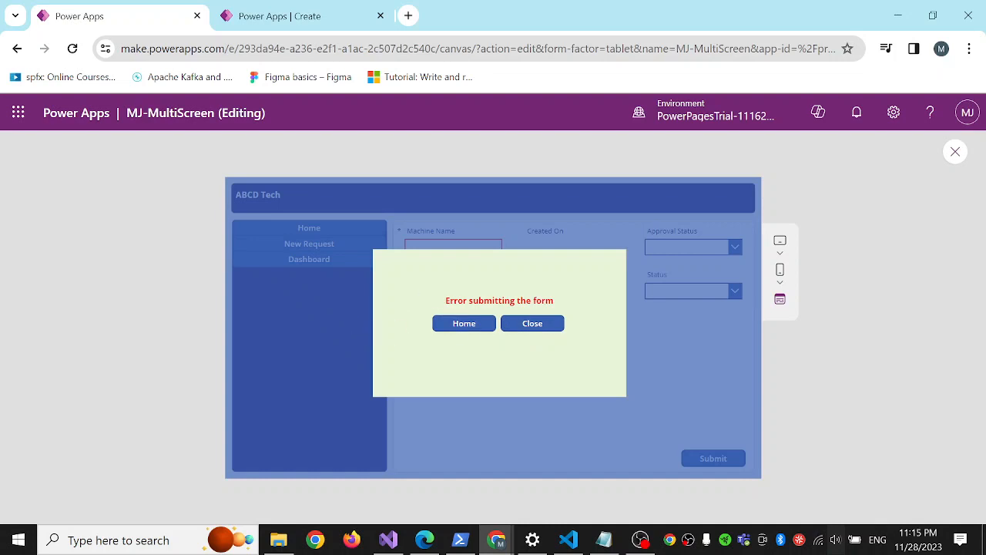
left_click(505, 329)
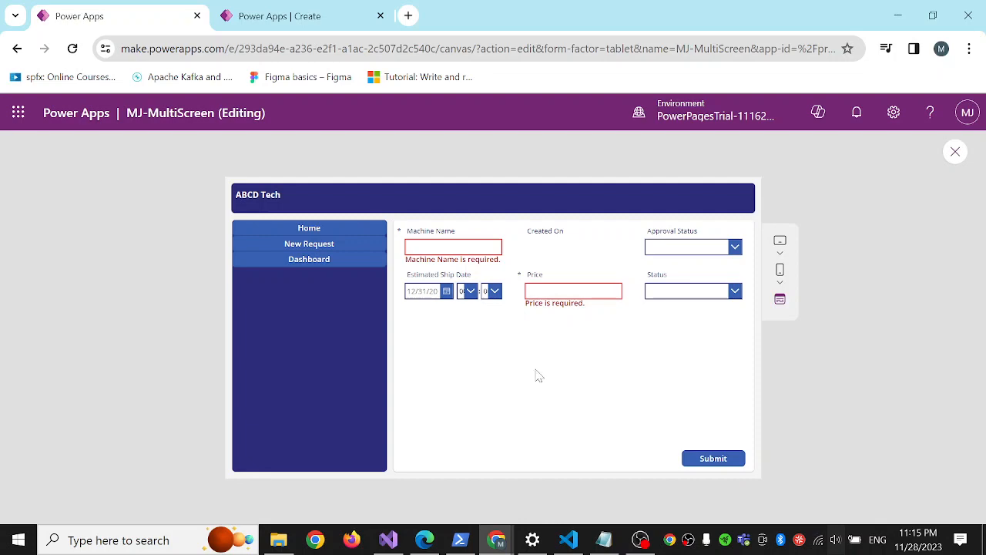
Start a blank canvas app from the Power Apps Create page open in the other browser tab.
left_click(287, 23)
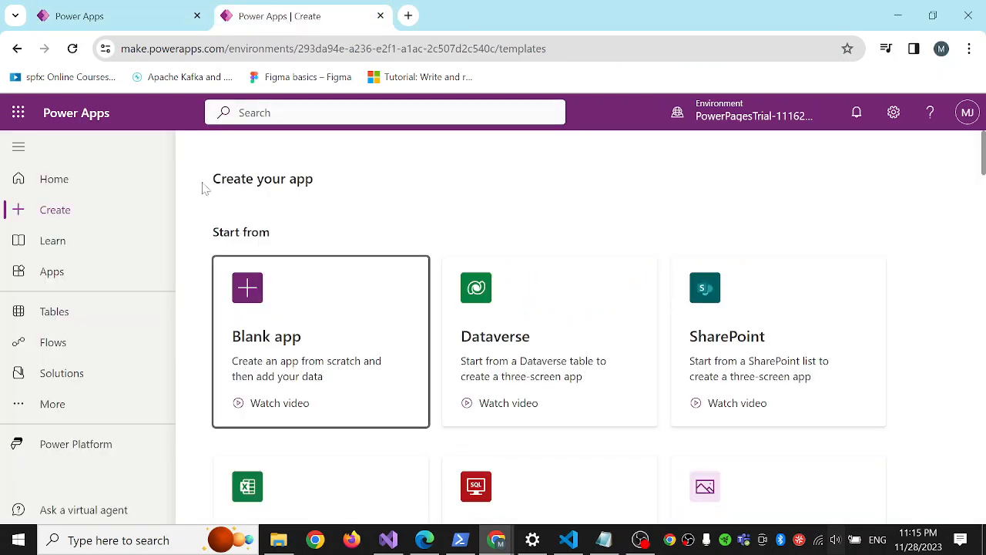
scroll(480, 180, "down", 1)
scroll(447, 181, "up", 1)
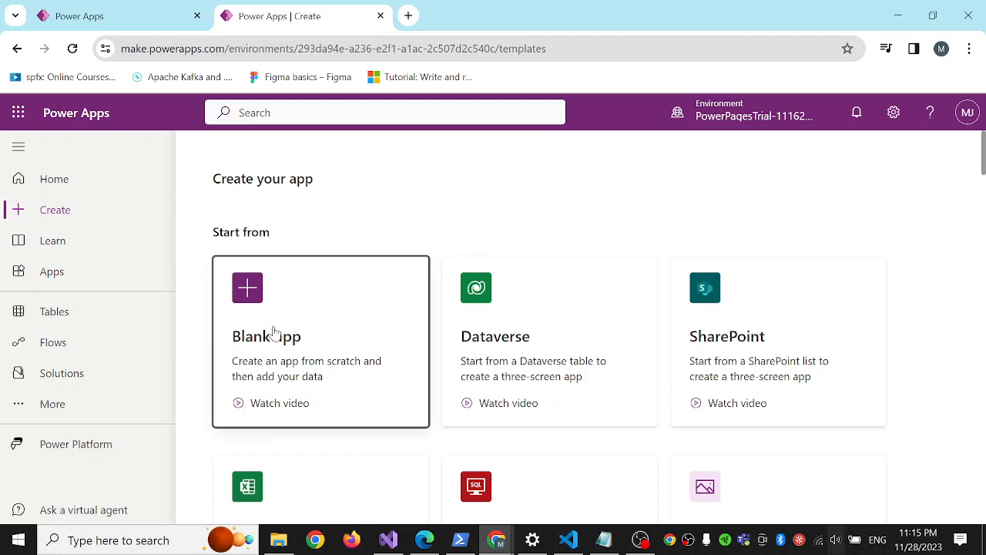
left_click(250, 297)
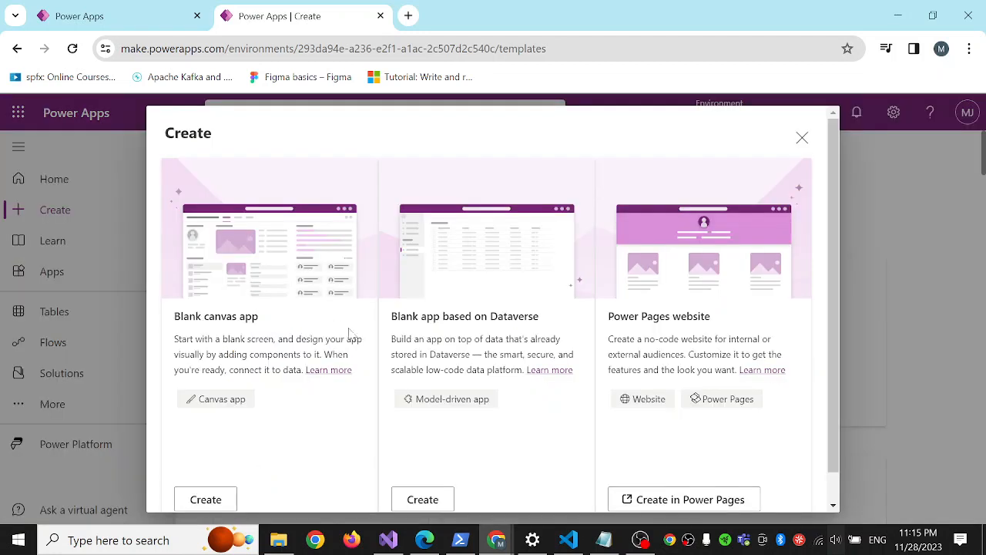
scroll(353, 335, "down", 2)
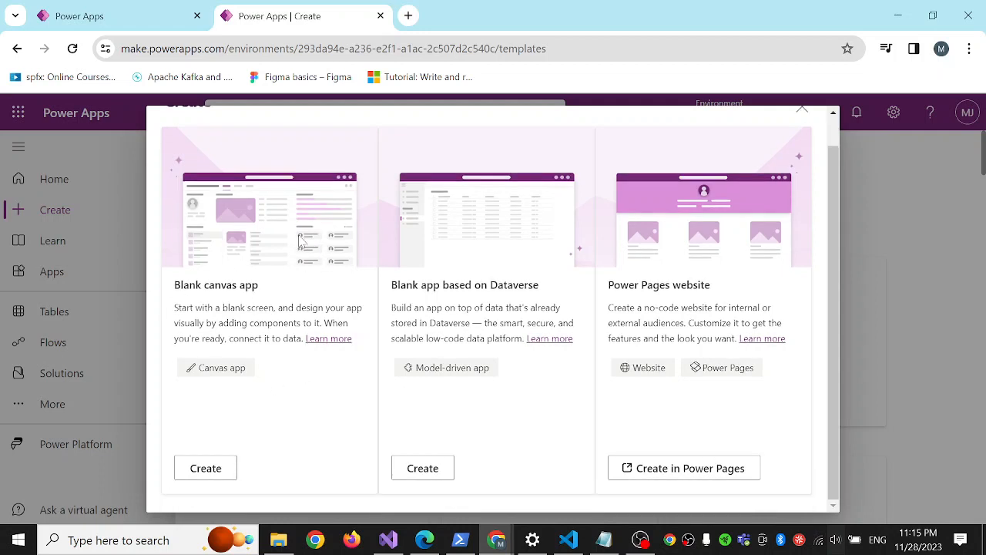
left_click(219, 469)
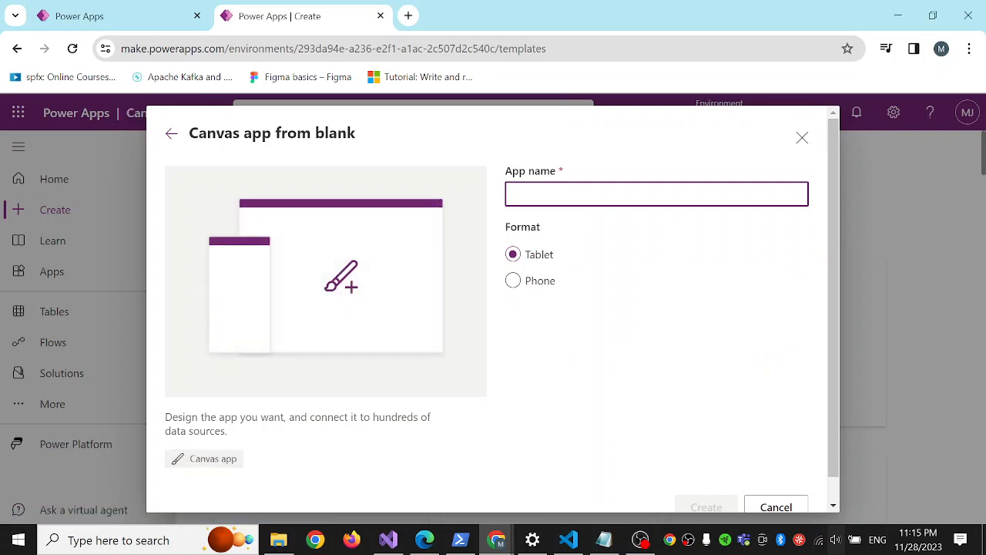
Name the canvas app App3, create it in Tablet format and skip the welcome dialog.
type("App3")
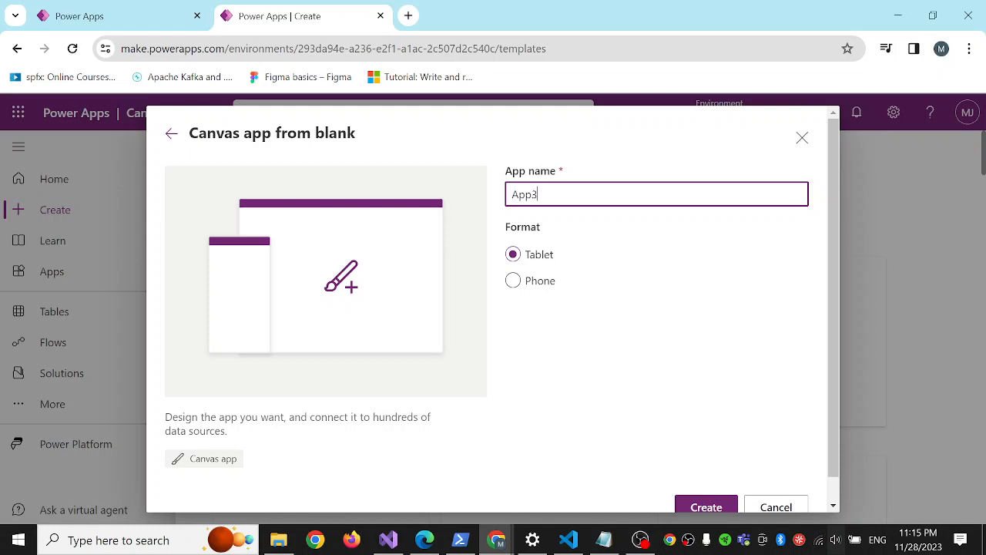
scroll(593, 340, "down", 1)
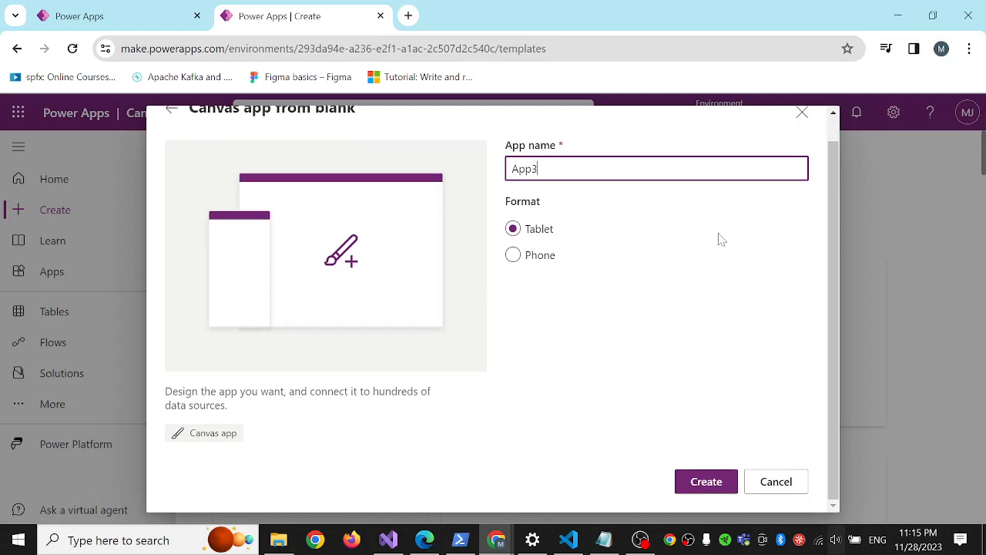
left_click(705, 482)
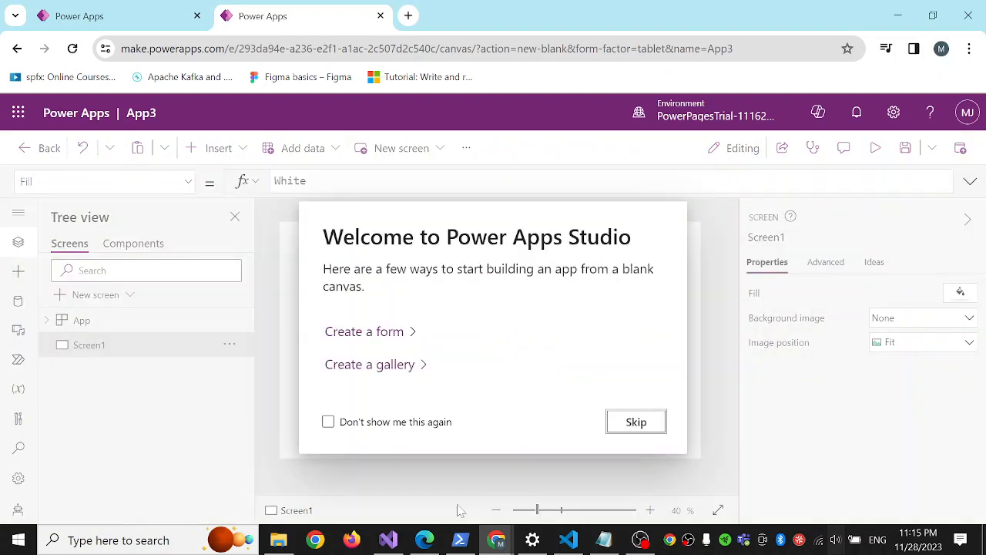
left_click(634, 423)
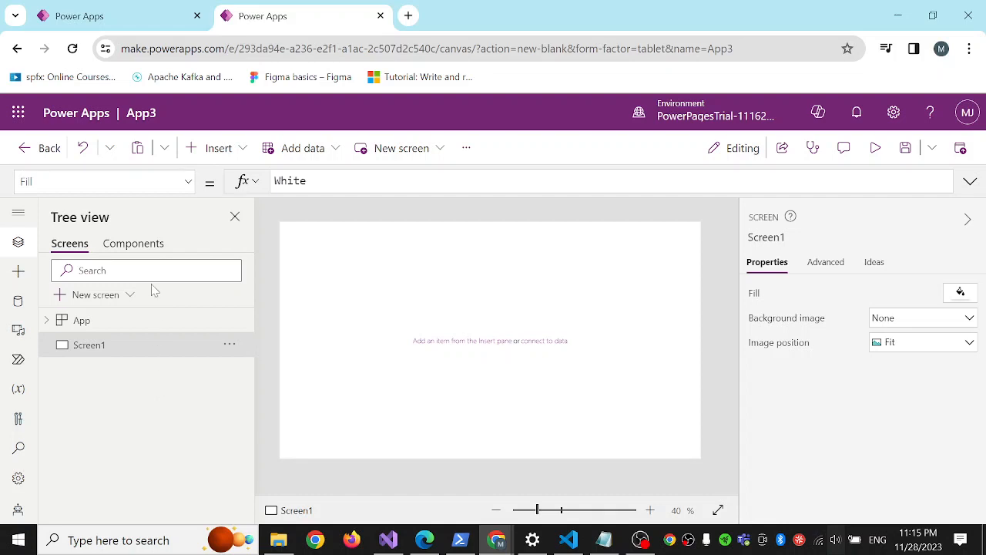
Add a new screen that uses the Sidebar layout.
left_click(92, 299)
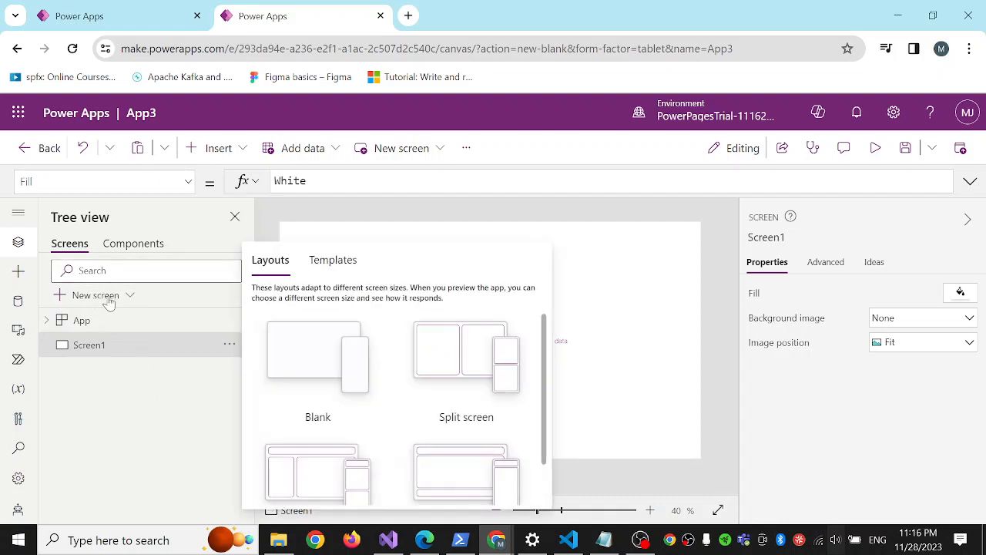
scroll(443, 408, "down", 1)
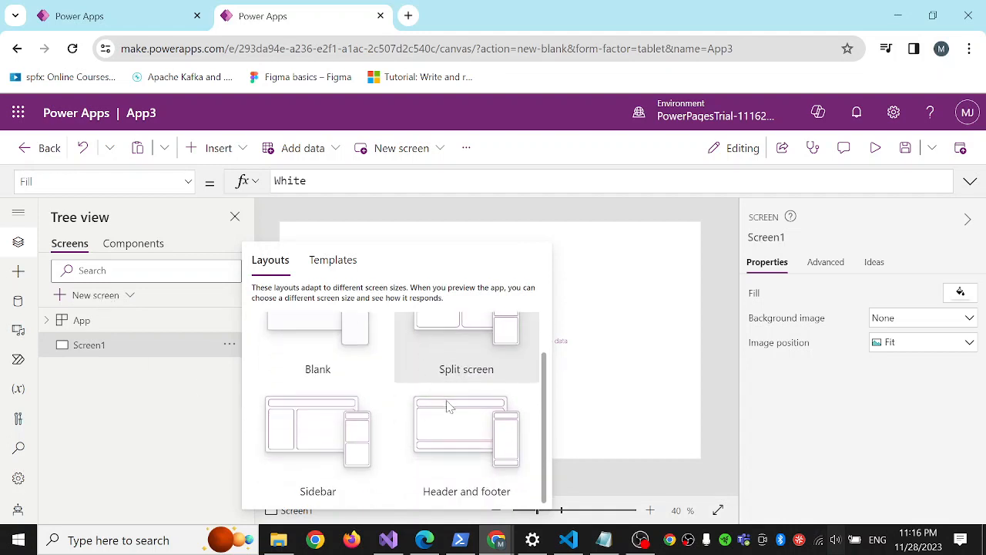
left_click(301, 426)
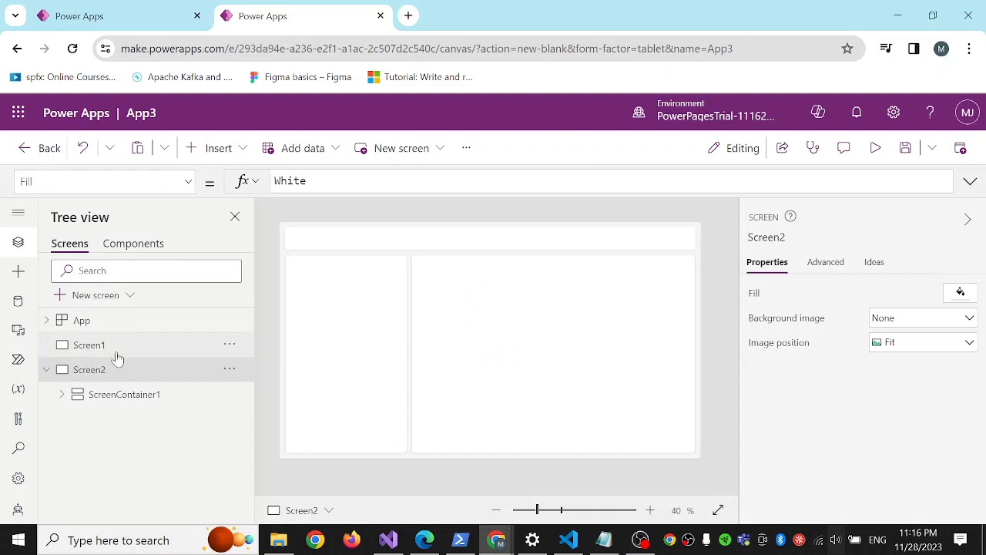
Delete the empty Screen1 from the app.
left_click(112, 355)
right_click(125, 354)
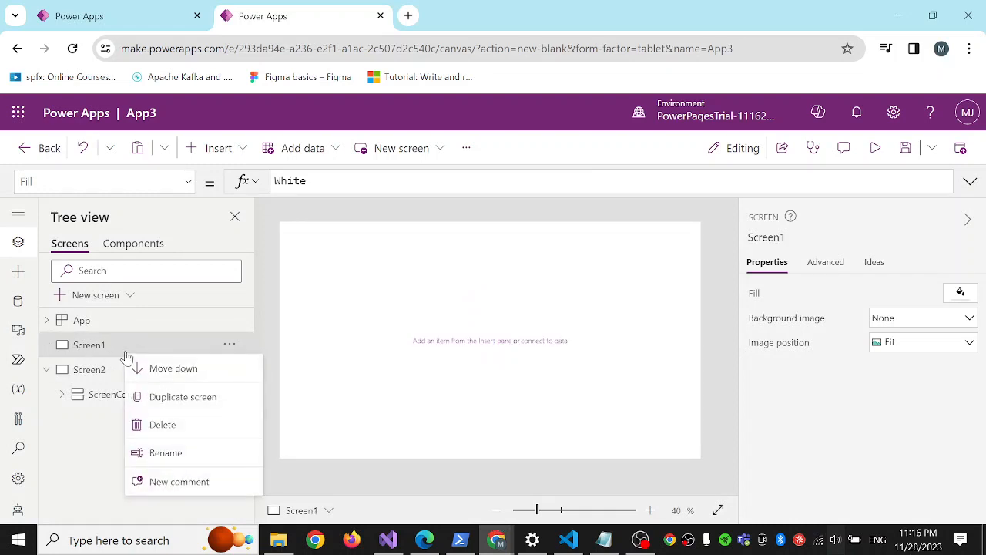
left_click(162, 425)
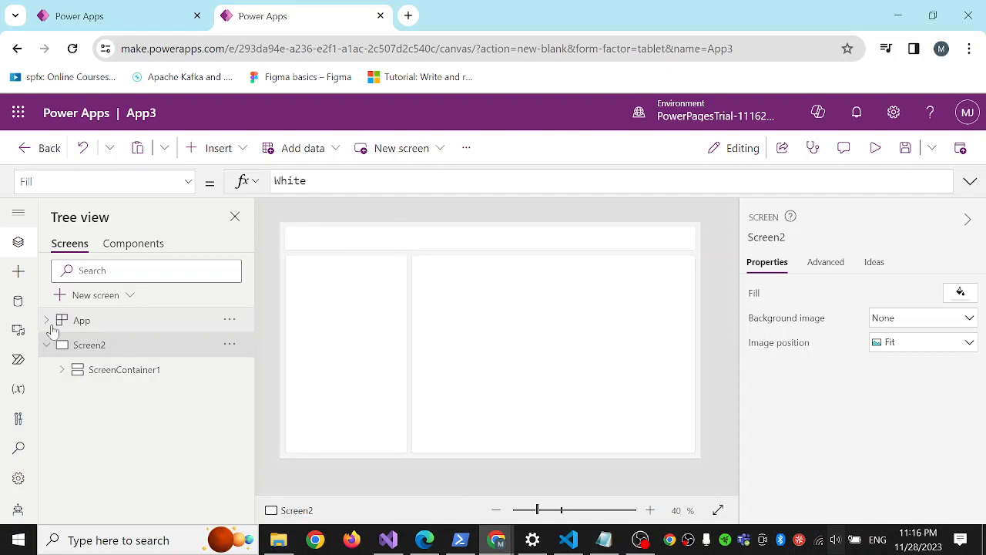
Rename Screen2 as Home.
right_click(99, 348)
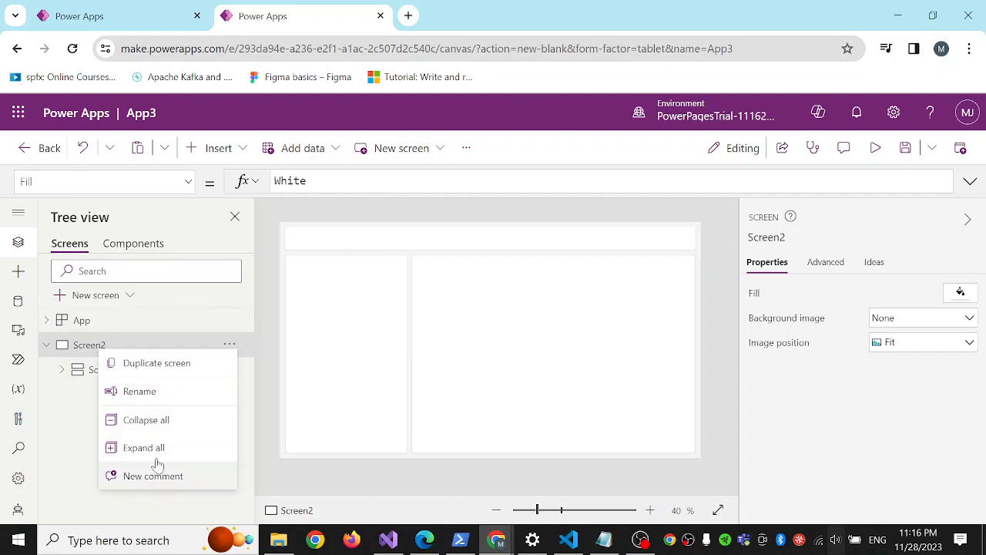
left_click(139, 393)
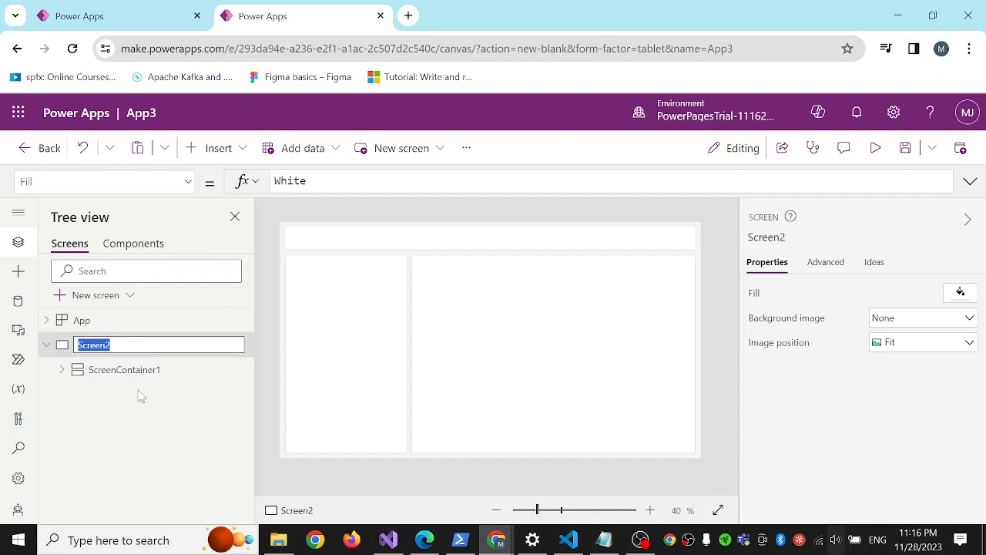
type("Home")
key("Return")
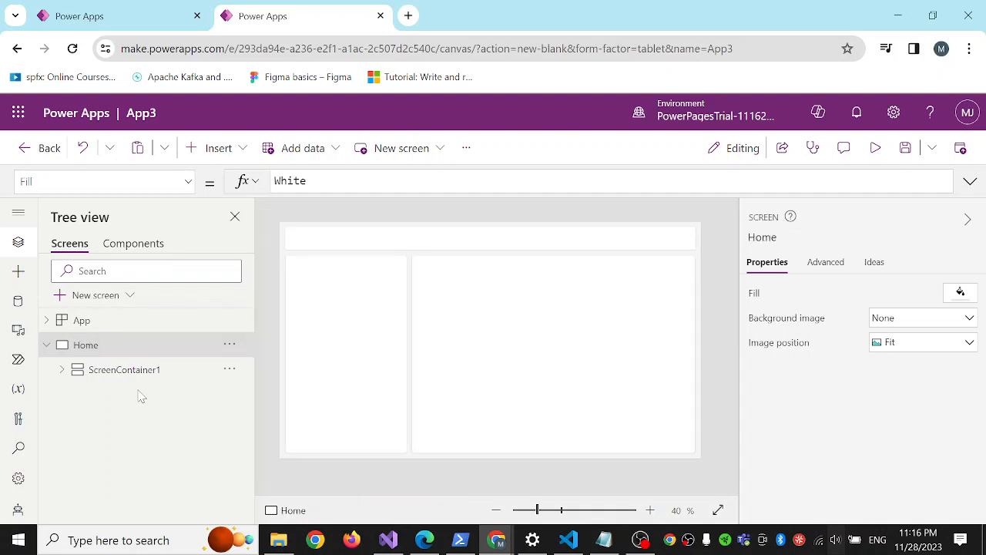
Set the blue component of the header container's Fill colour to 23.
left_click(132, 376)
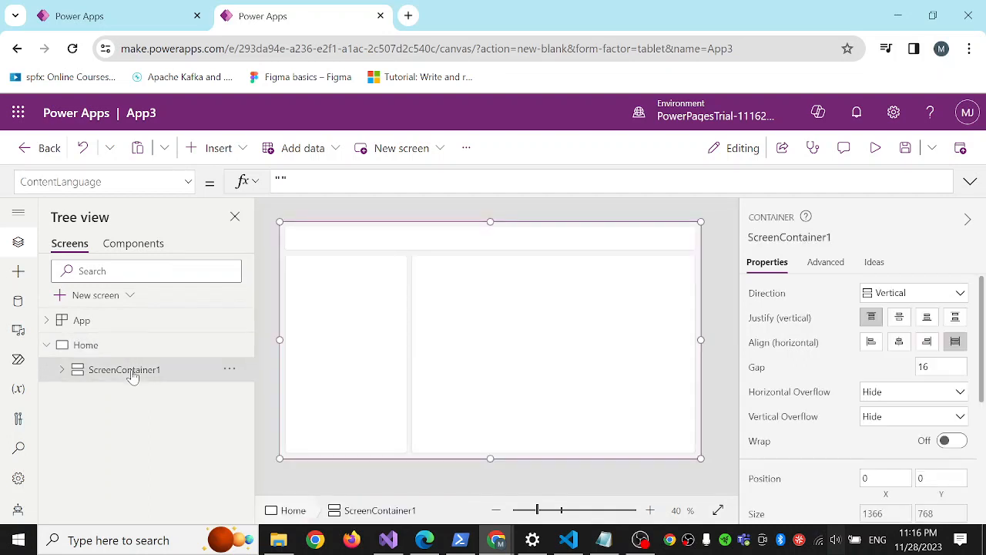
left_click(497, 249)
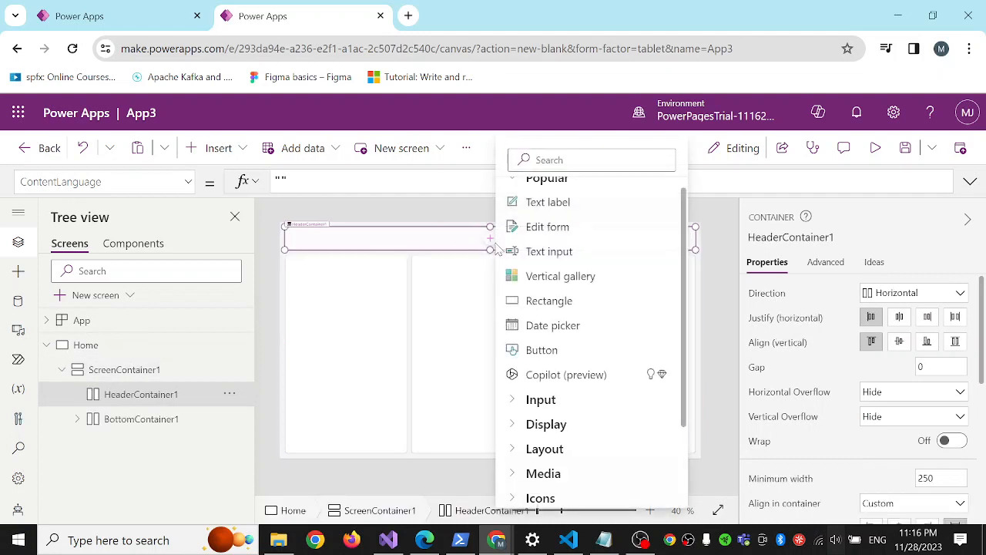
left_click(408, 248)
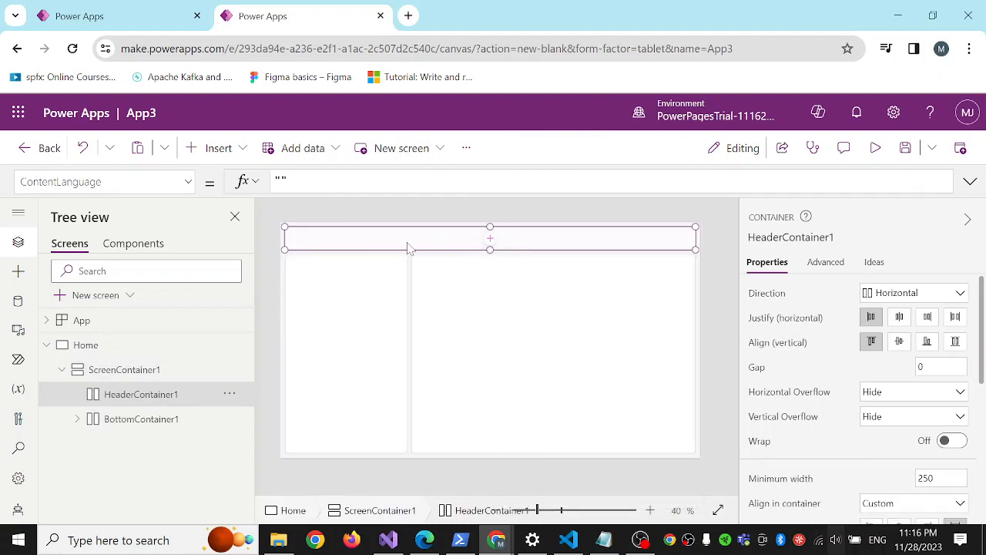
left_click(188, 182)
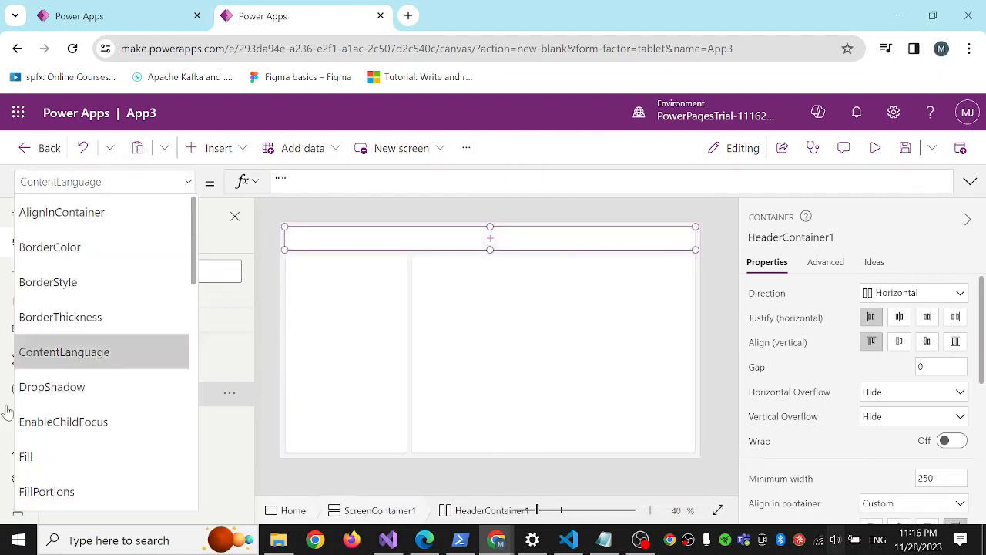
scroll(82, 385, "down", 1)
left_click(84, 385)
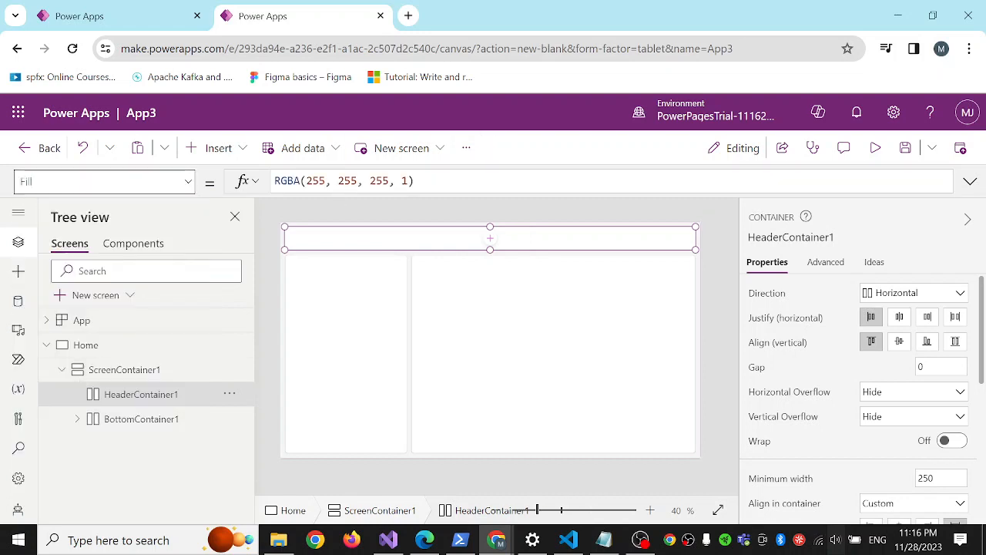
double_click(379, 181)
type("33")
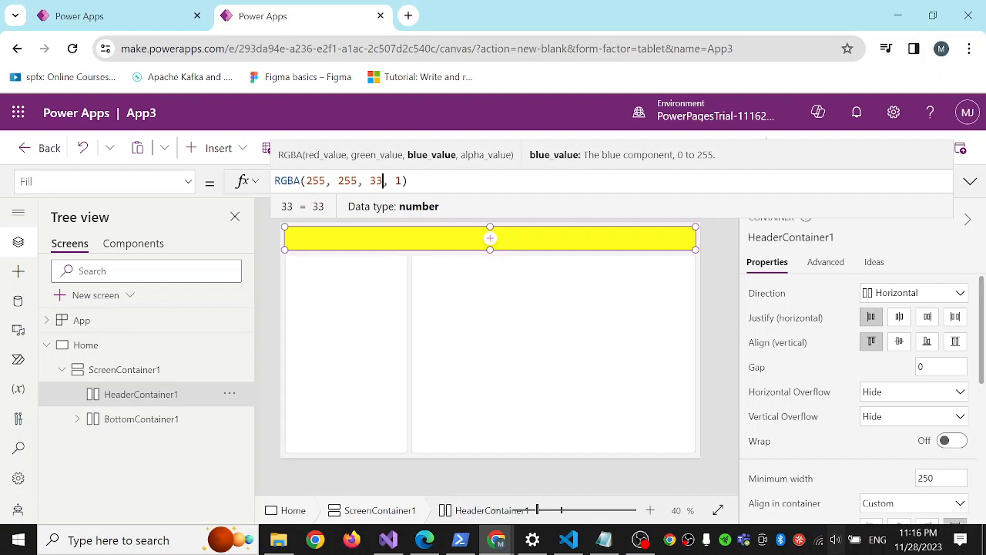
type("3")
double_click(379, 180)
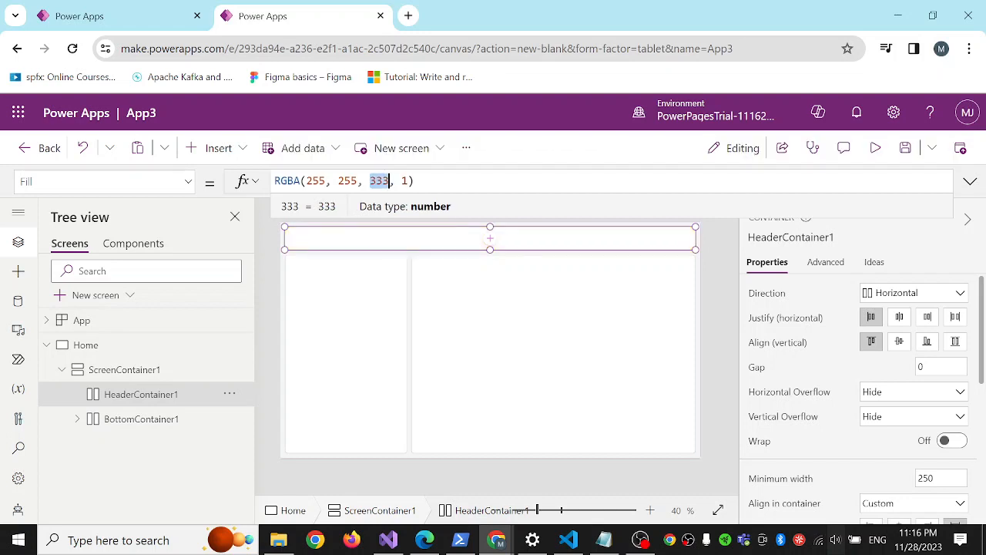
type("23")
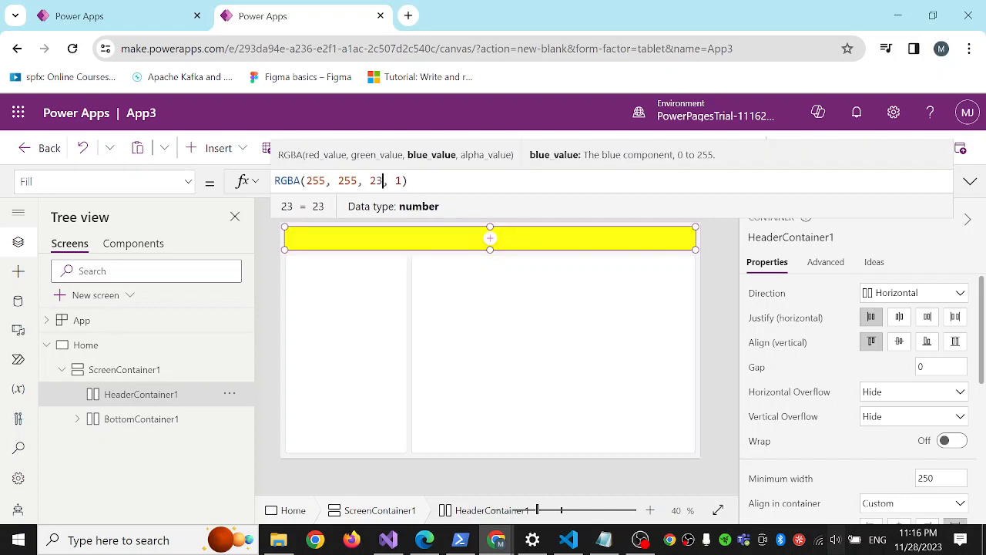
Set the green component of the header's Fill colour to 44, keeping the alpha value at 1.
double_click(347, 180)
type("44")
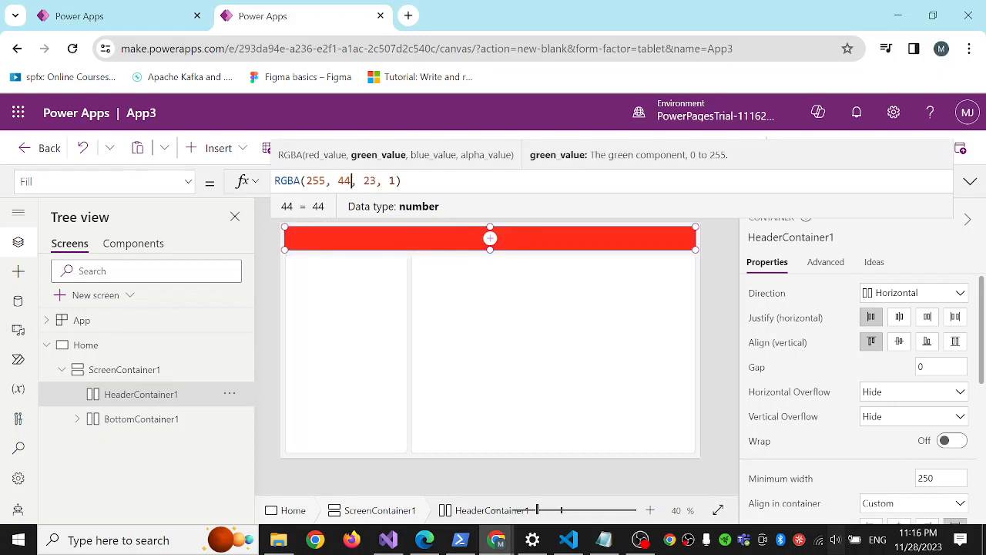
double_click(391, 180)
type("31")
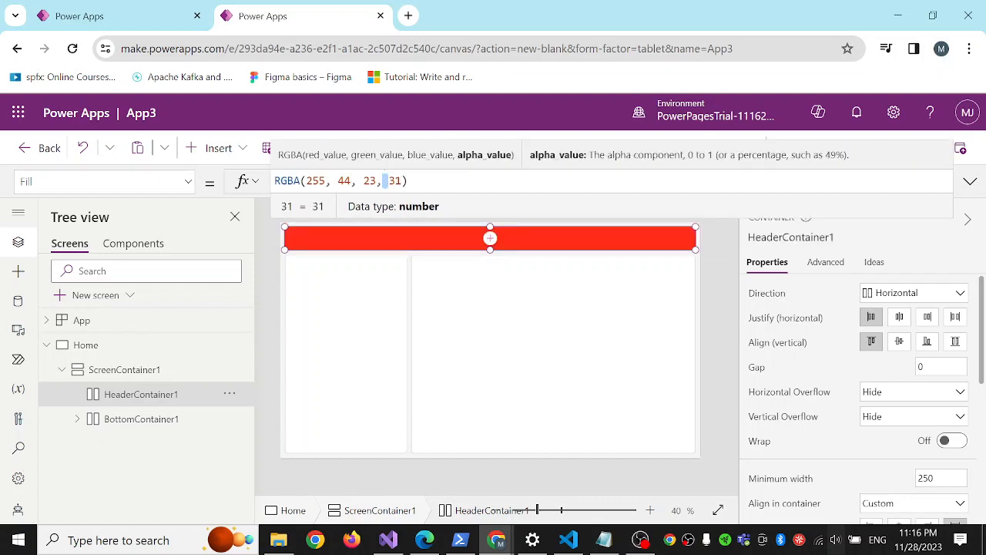
key("BackSpace")
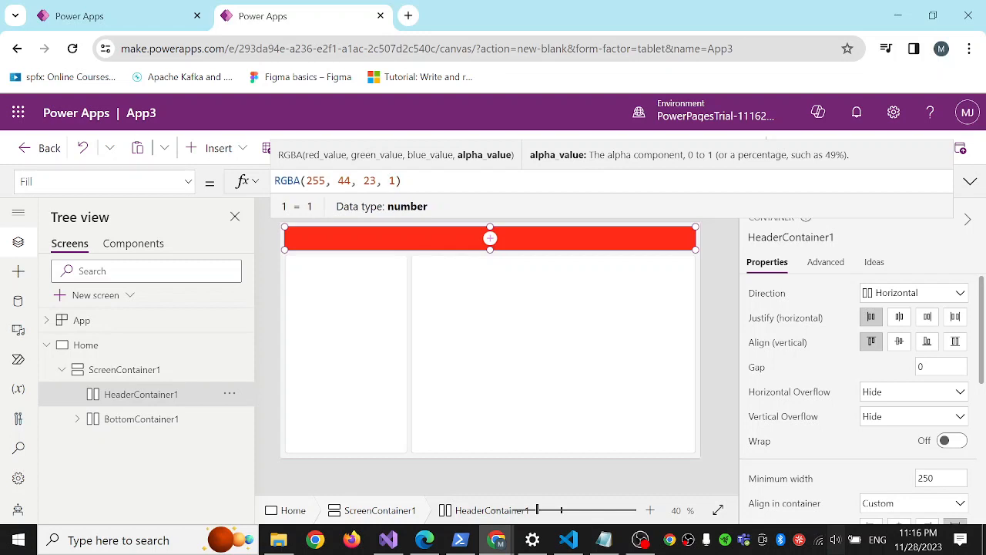
Try different red values in the header's Fill colour and settle on 244.
double_click(315, 181)
type("34")
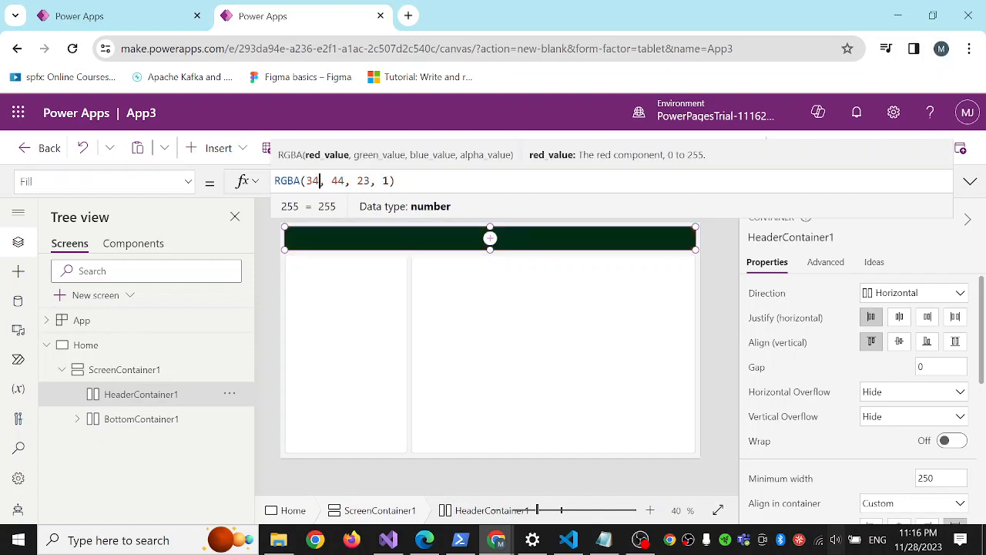
type("5")
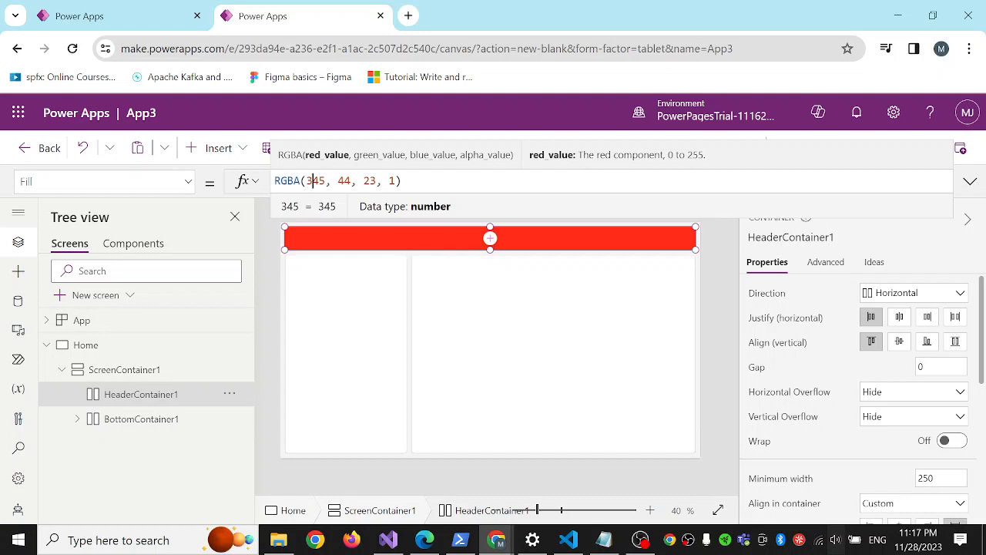
double_click(314, 180)
type("111")
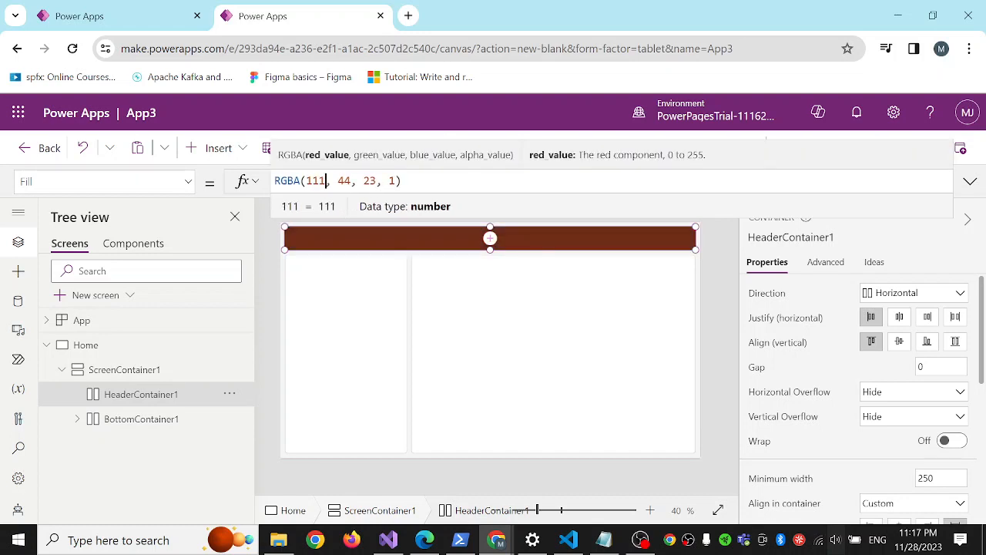
key("ctrl+shift+Left")
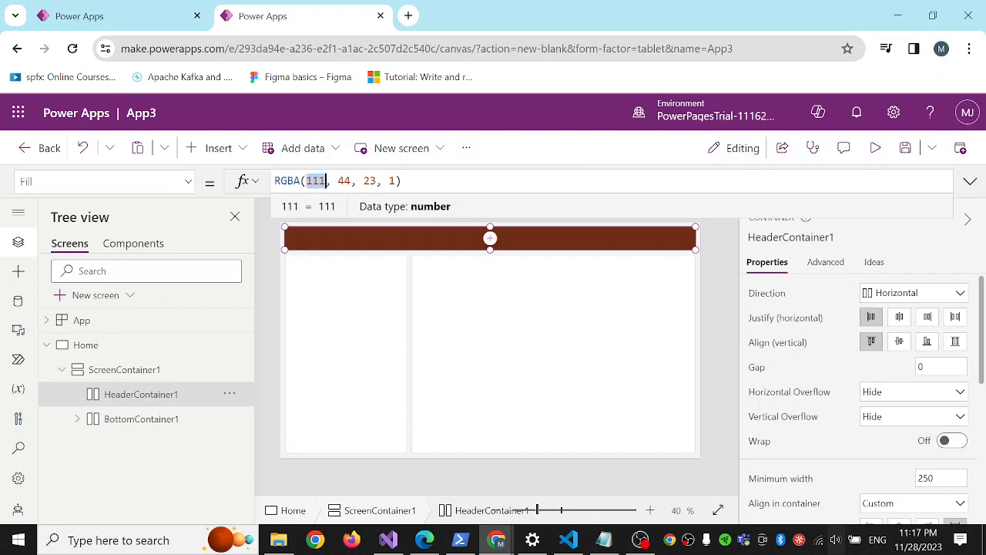
type("2")
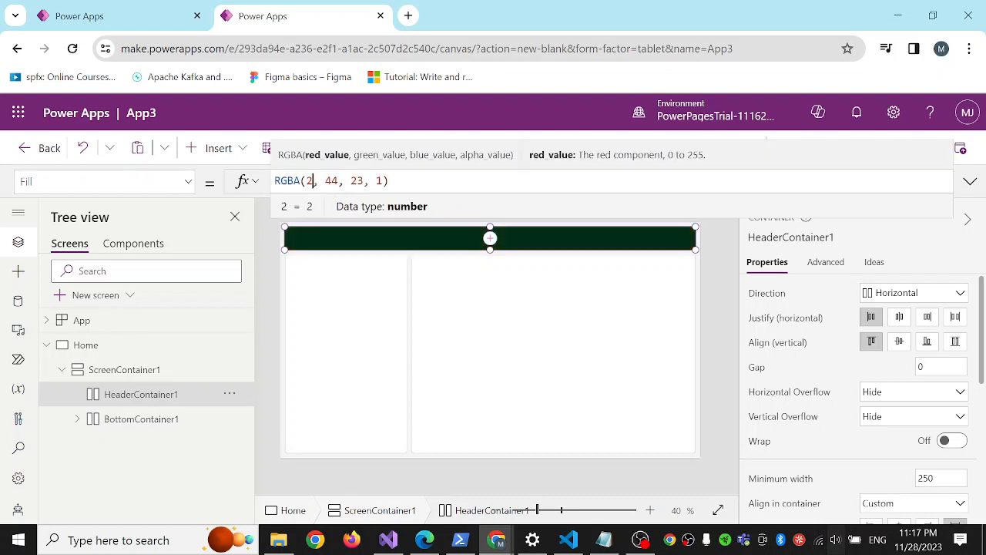
type("44")
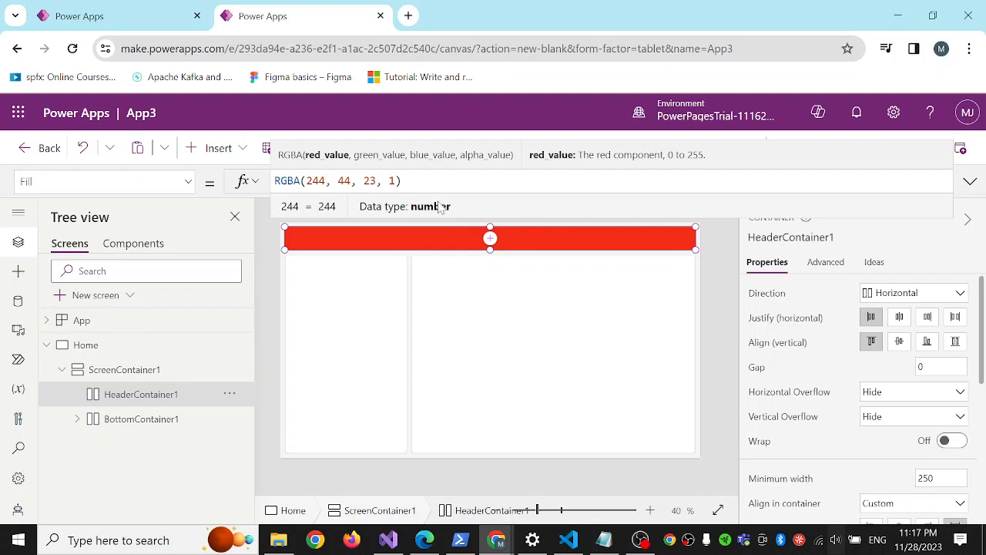
left_click(532, 319)
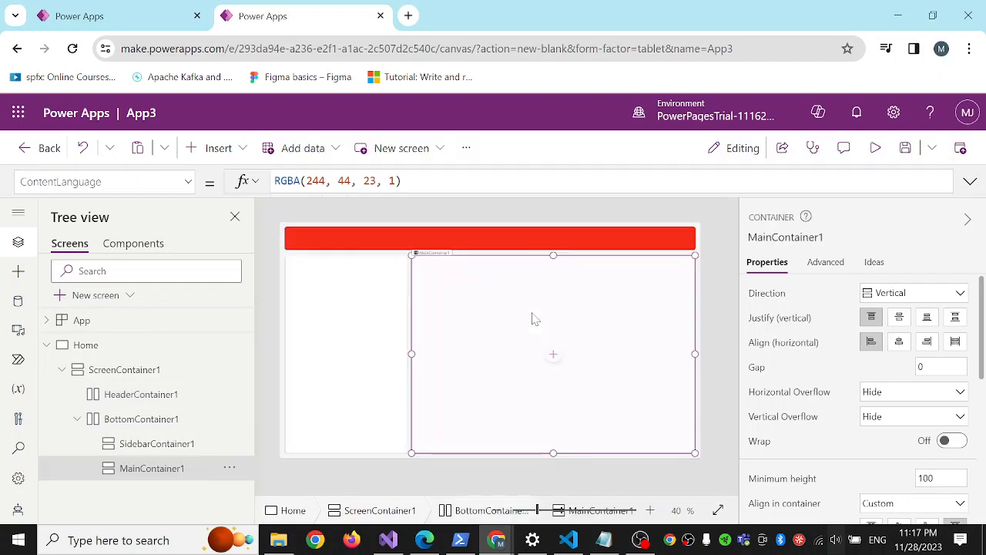
Copy the header's Fill formula RGBA(244, 44, 23, 1) and use it as the sidebar container's Fill.
left_click(523, 249)
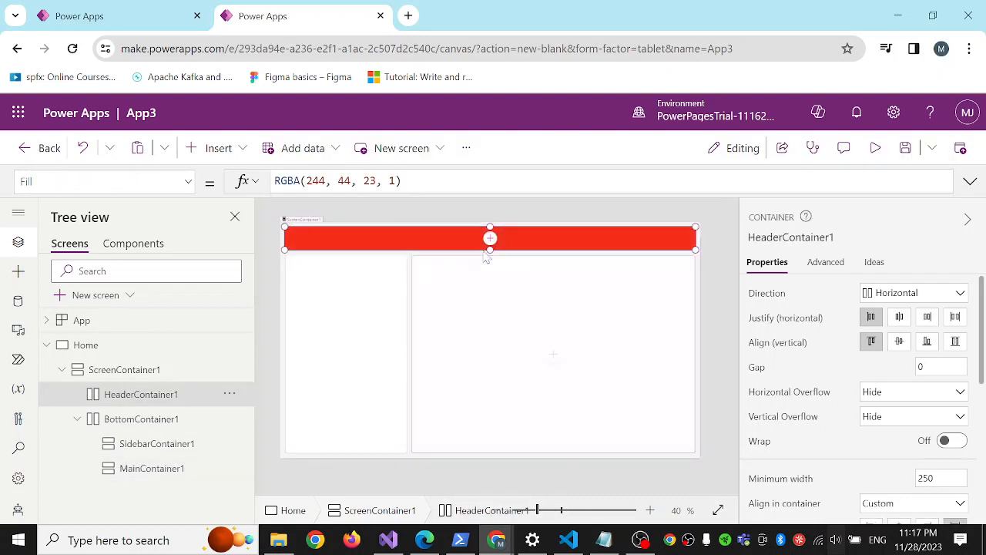
triple_click(399, 181)
key("ctrl+c")
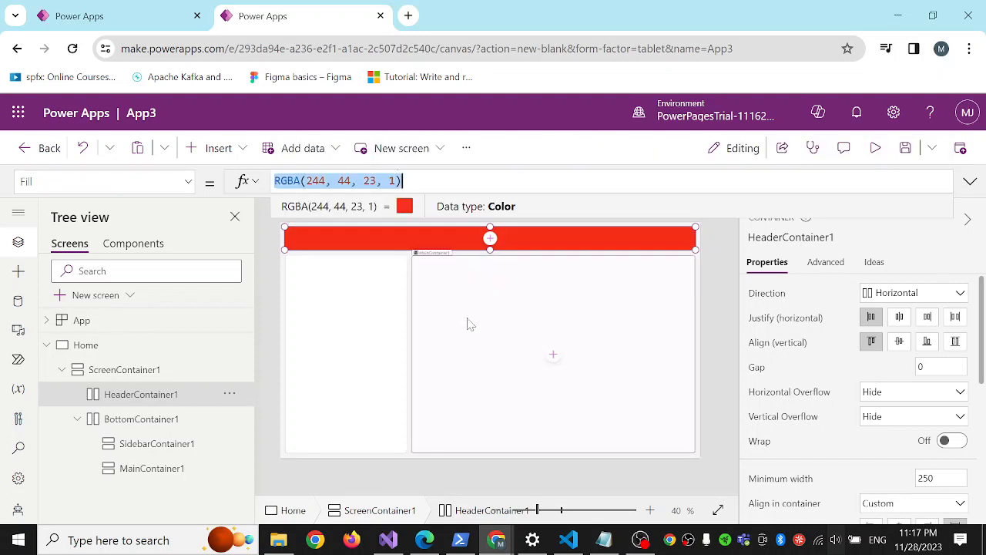
left_click(366, 385)
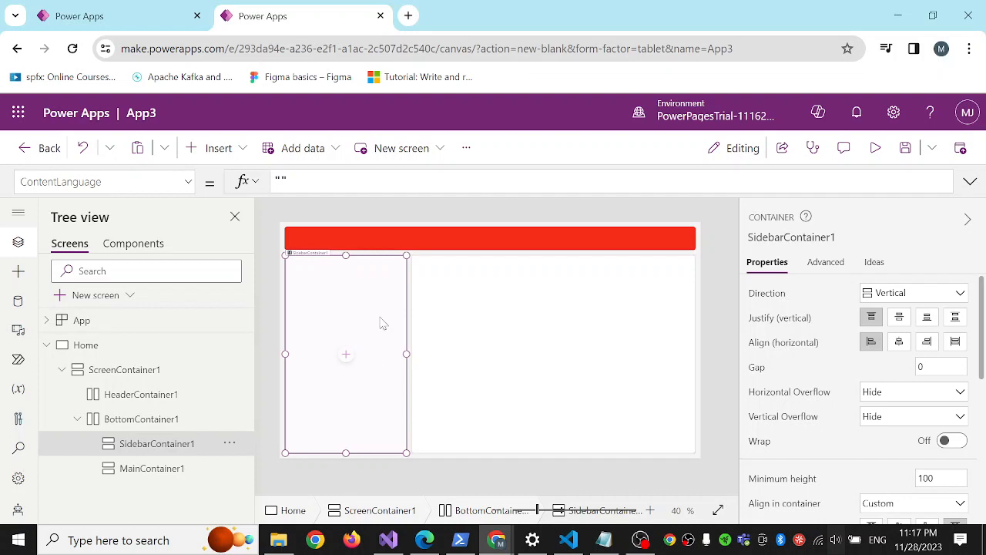
left_click(188, 182)
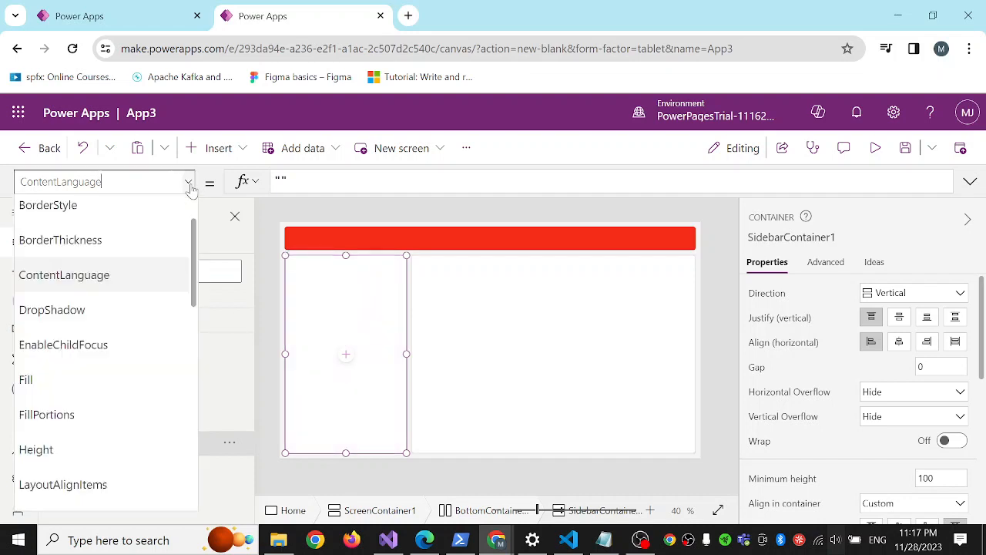
left_click(126, 393)
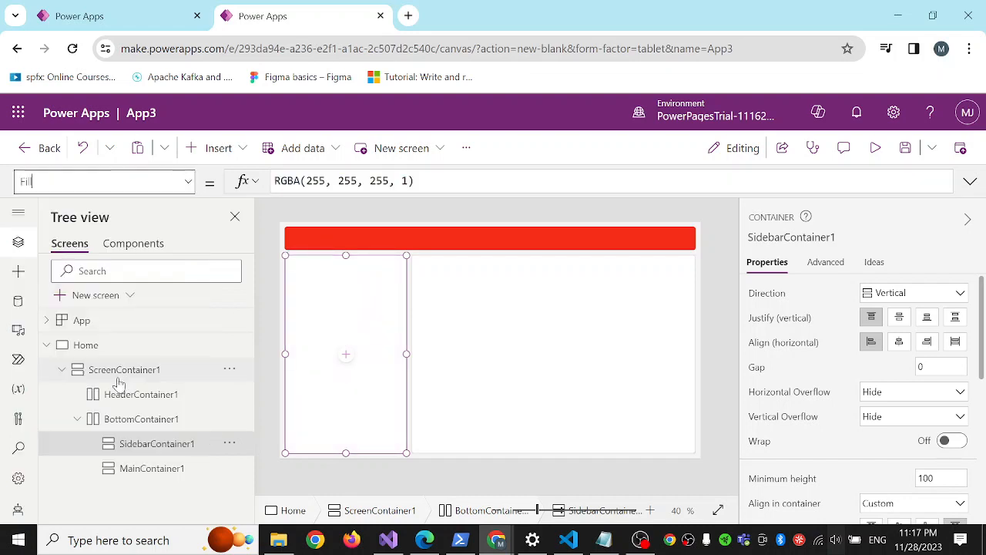
left_click(414, 180)
key("ctrl+a")
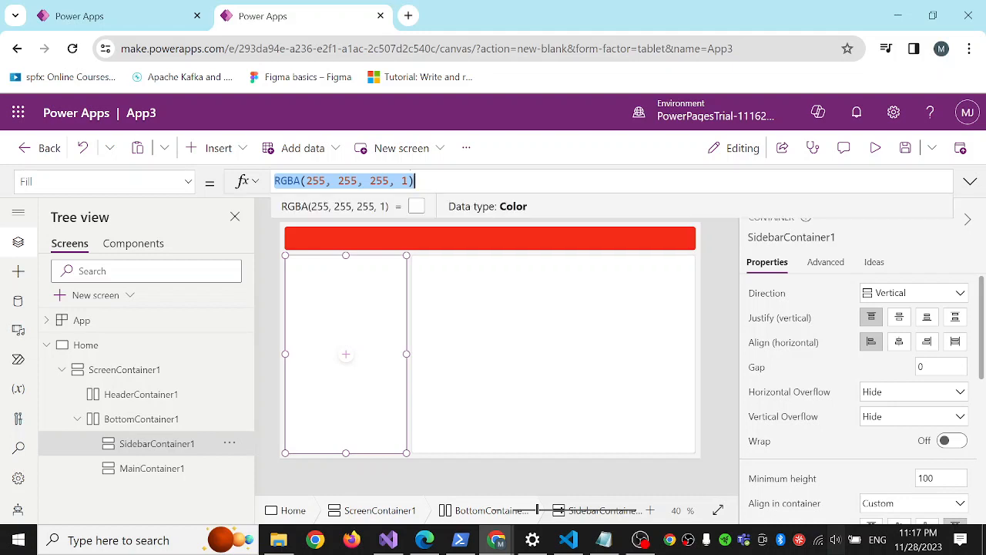
key("ctrl+v")
left_click(557, 378)
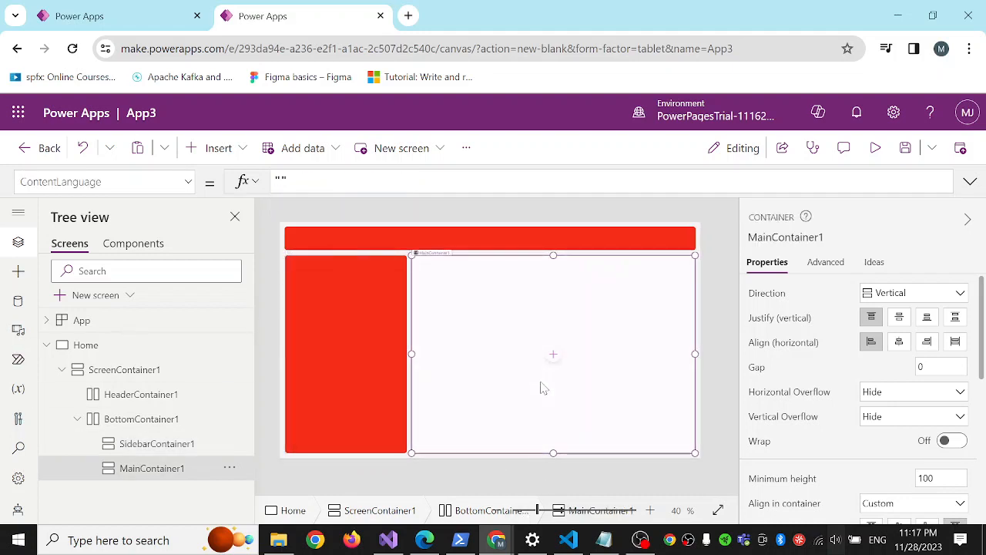
Insert a text label into the header container and set its text to ABC Tech.
left_click(387, 238)
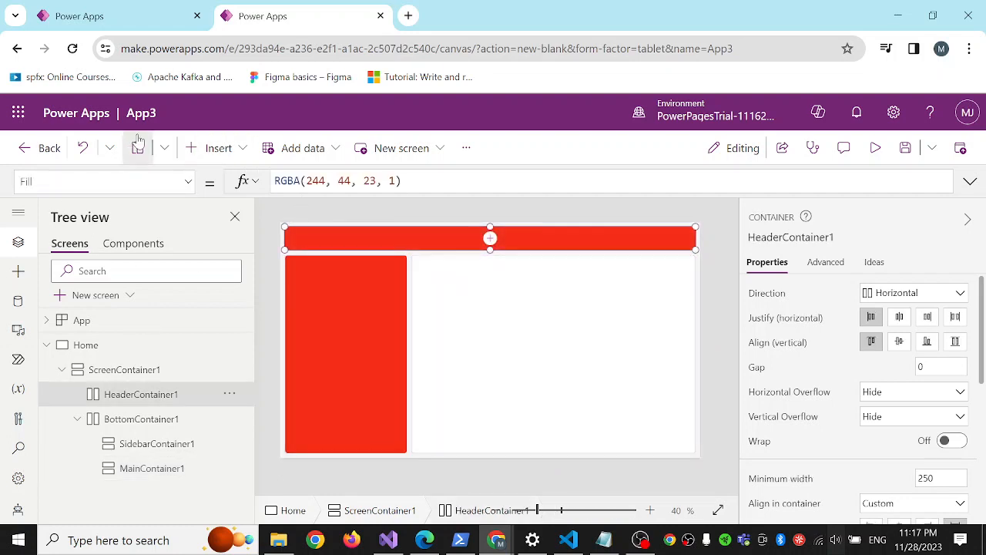
left_click(218, 148)
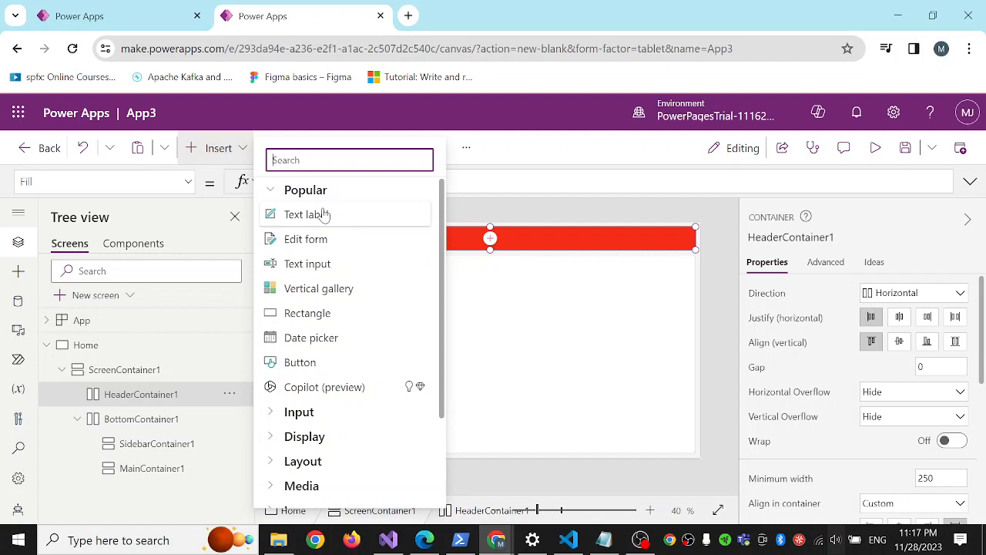
left_click(324, 215)
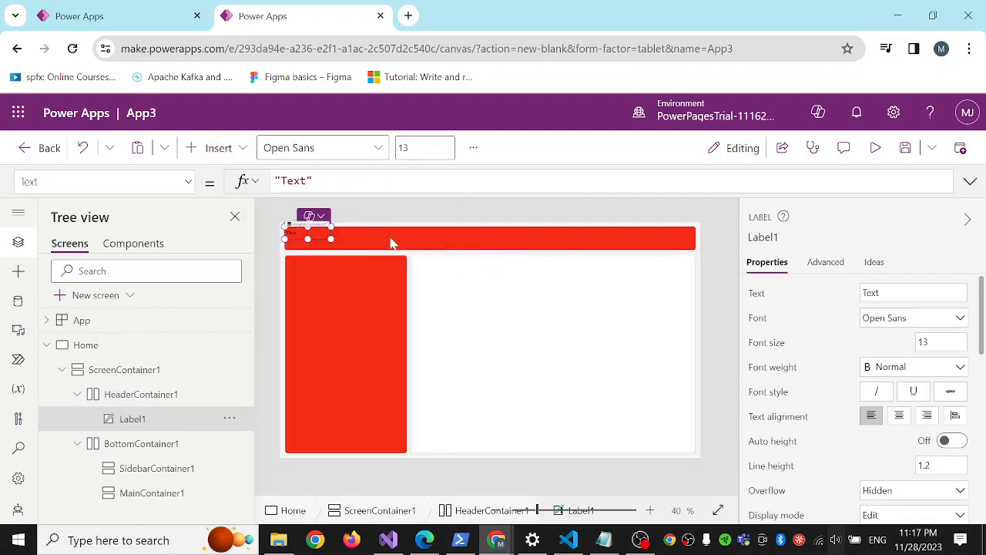
left_click(913, 293)
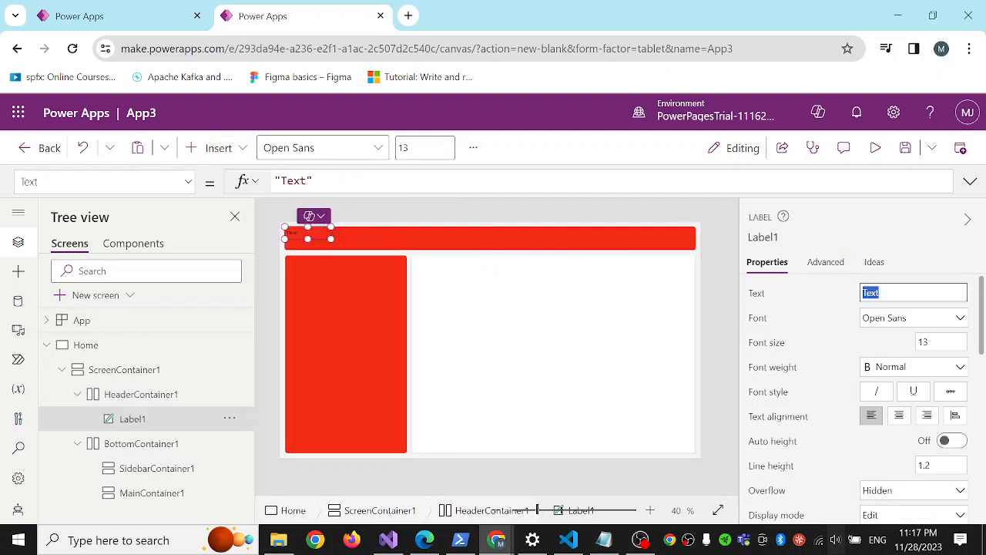
type("AB")
type("ech")
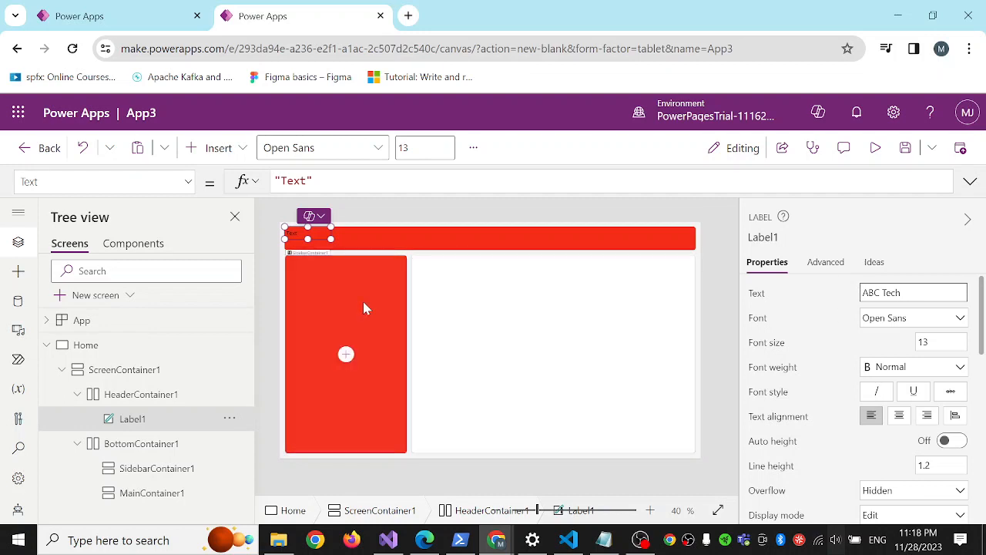
left_click(309, 310)
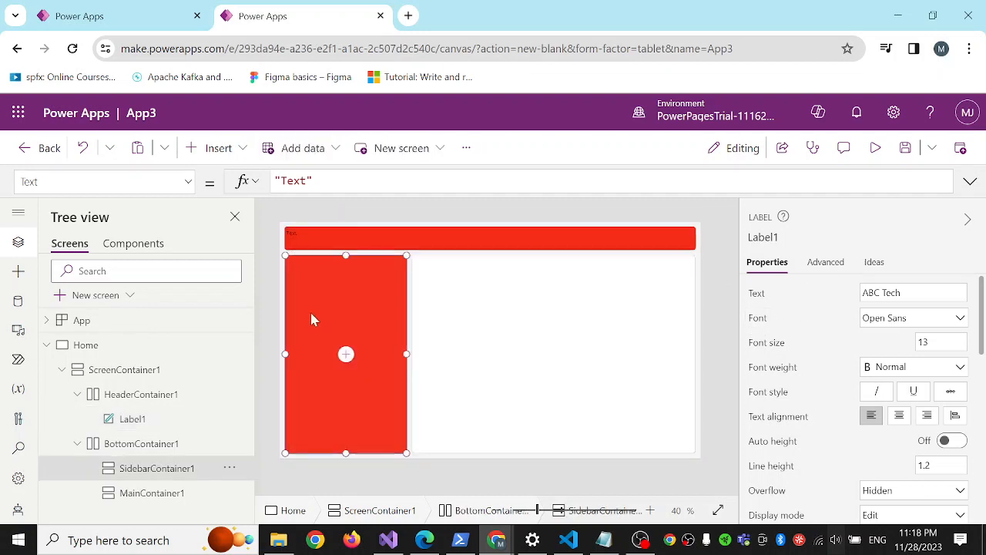
left_click(319, 239)
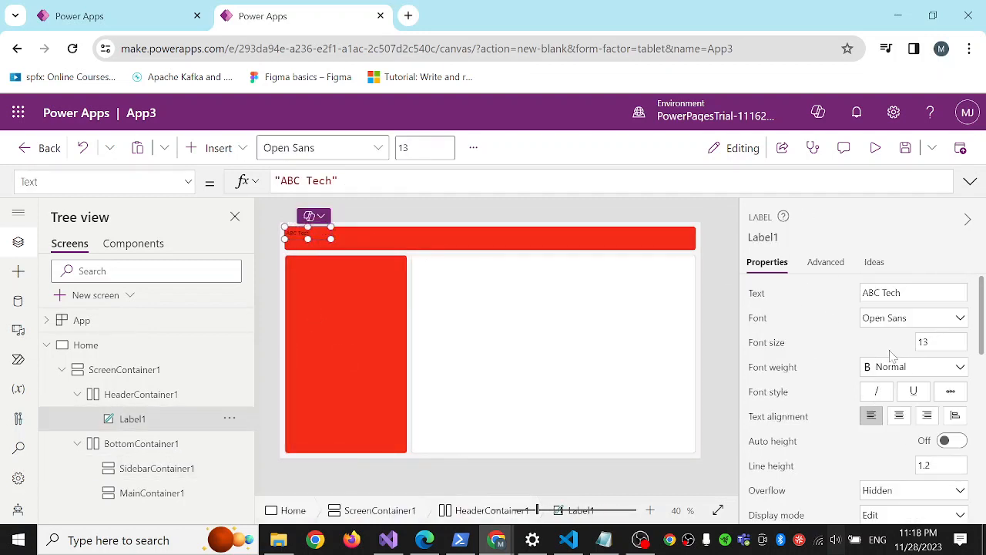
Make the ABC Tech header label bold and set its font size to 16.
left_click(917, 368)
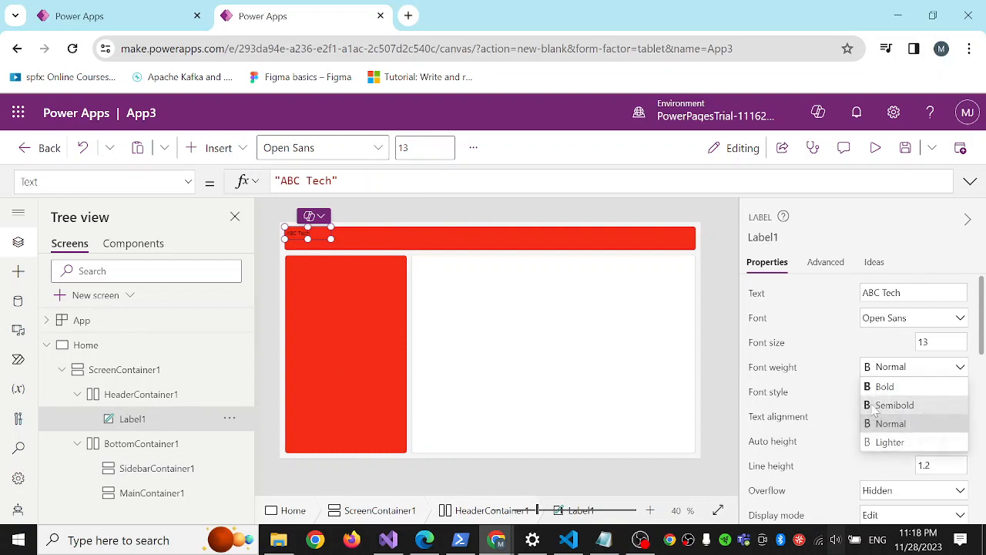
left_click(862, 384)
scroll(851, 382, "down", 3)
scroll(851, 381, "up", 3)
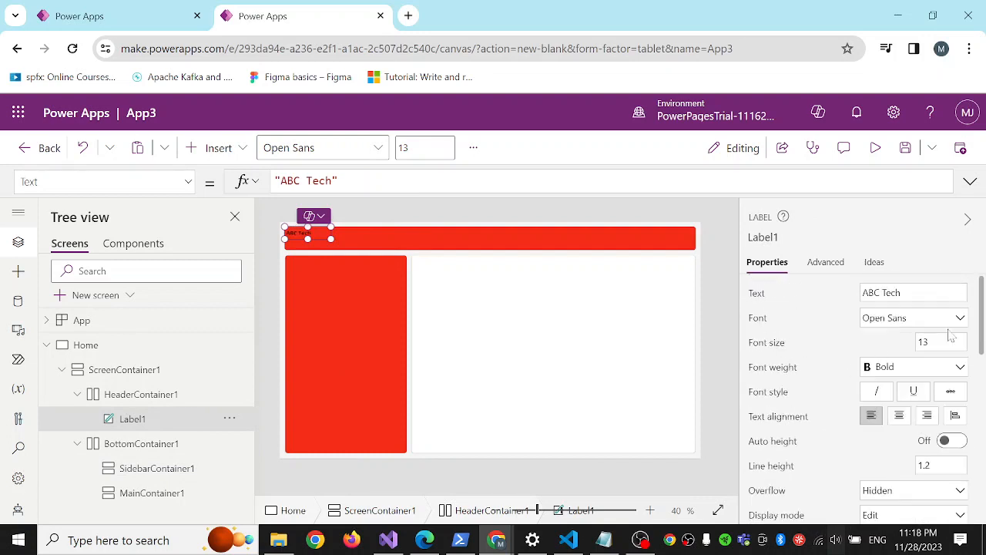
left_click(951, 339)
key("ctrl+a")
type("16")
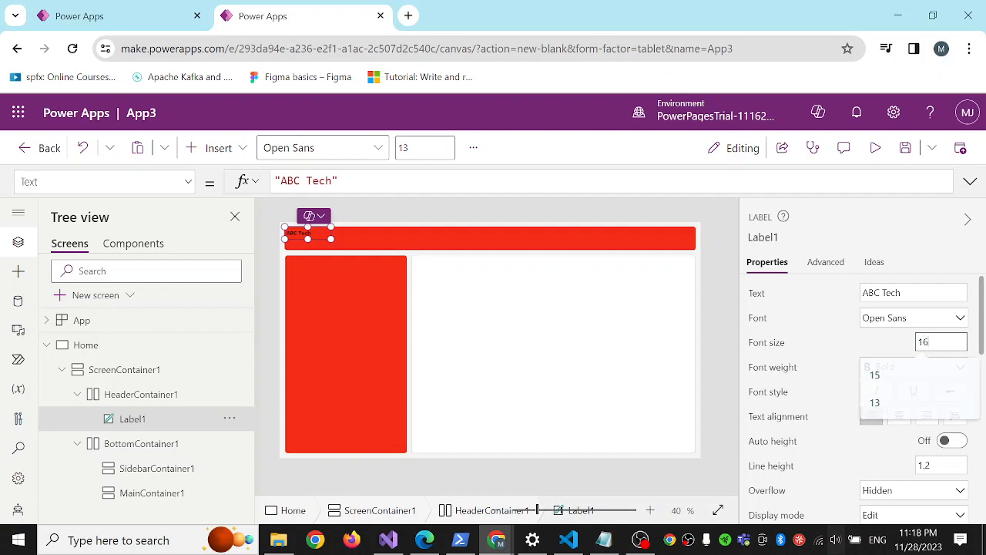
Set the top padding of the ABC Tech header label to 25.
left_click(612, 345)
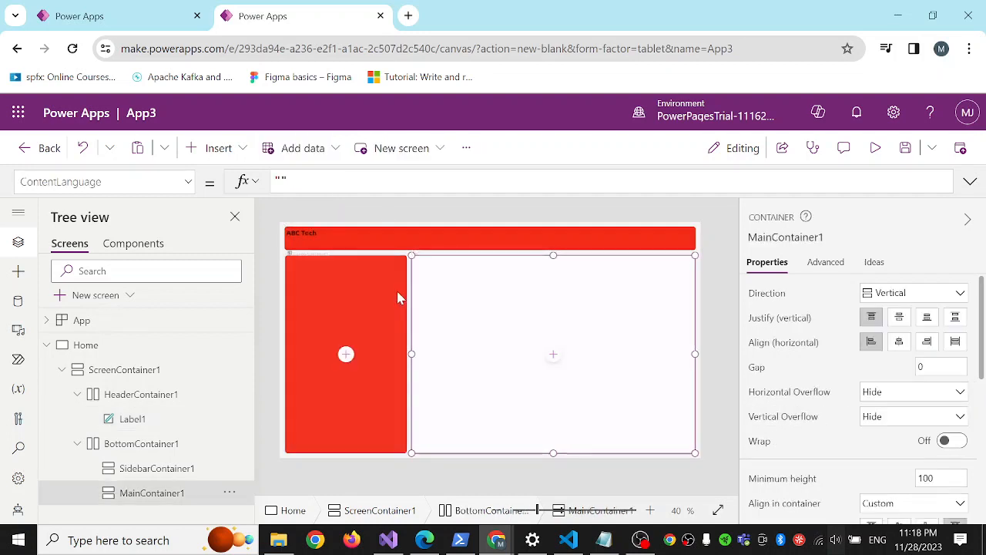
left_click(303, 238)
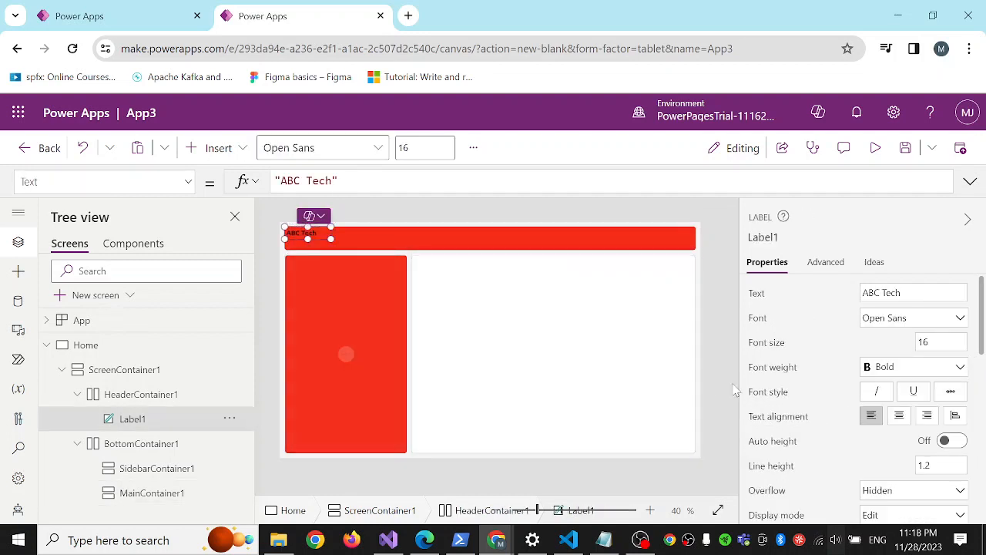
scroll(830, 399, "down", 5)
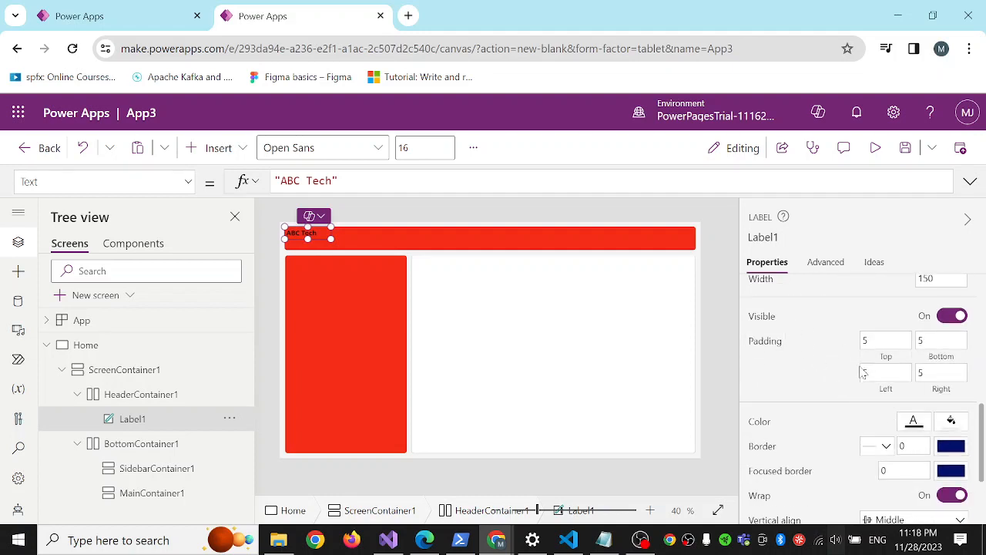
double_click(870, 340)
type("2")
left_click(362, 318)
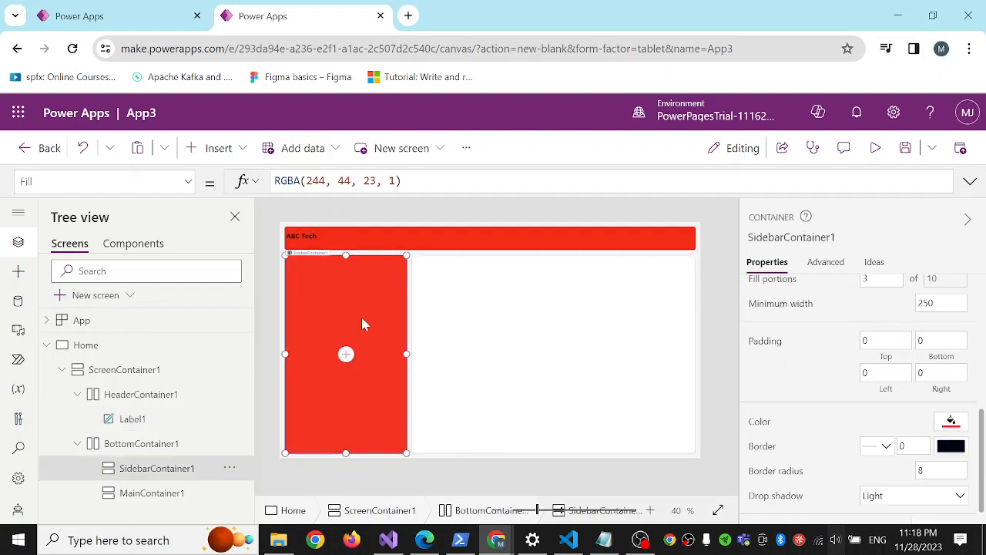
left_click(305, 236)
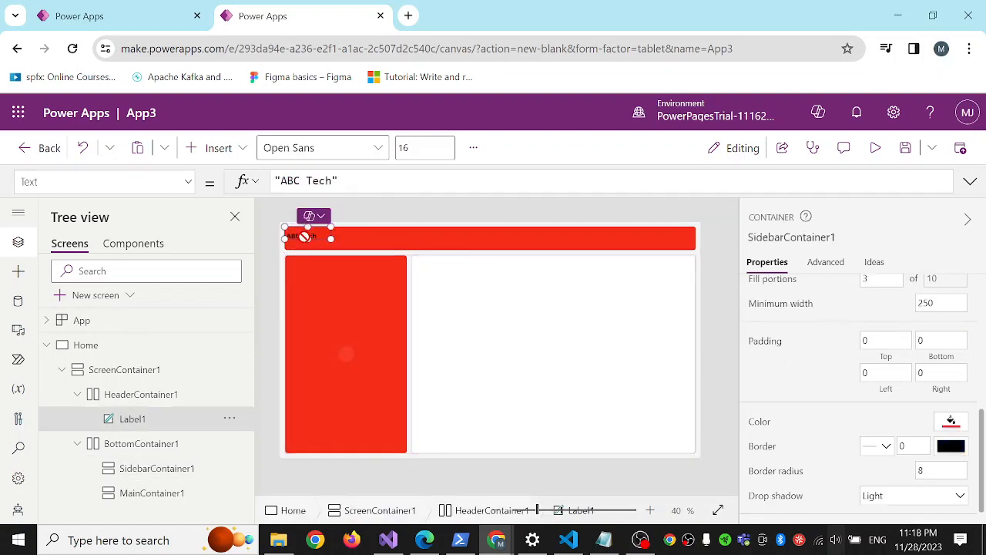
left_click(590, 339)
Insert a button into the sidebar container and set its width to 392 so it spans the sidebar.
left_click(402, 411)
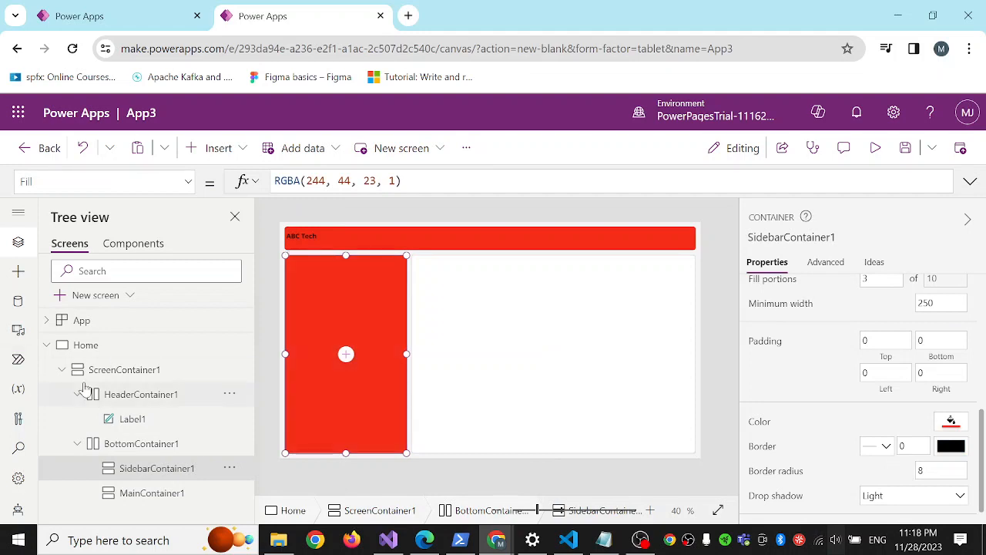
left_click(240, 150)
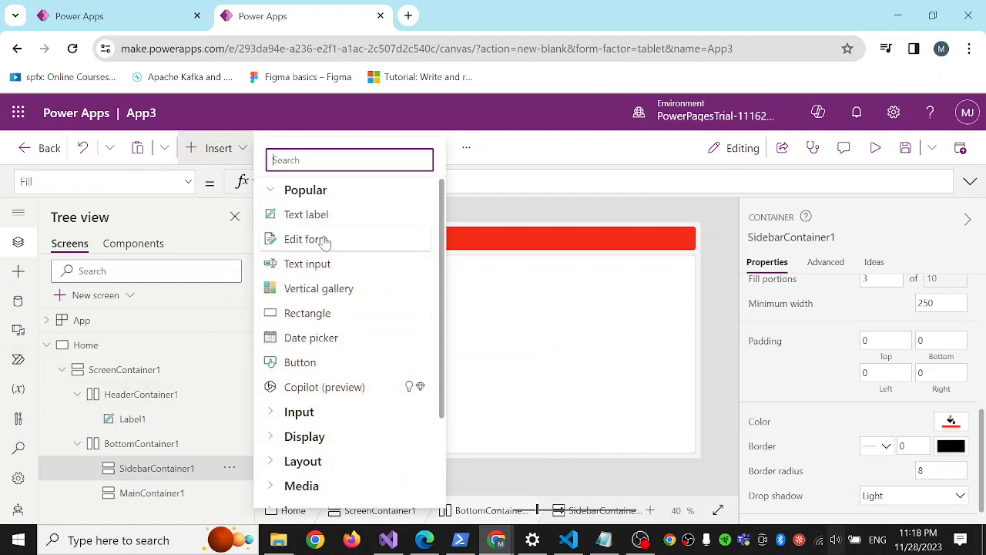
left_click(347, 363)
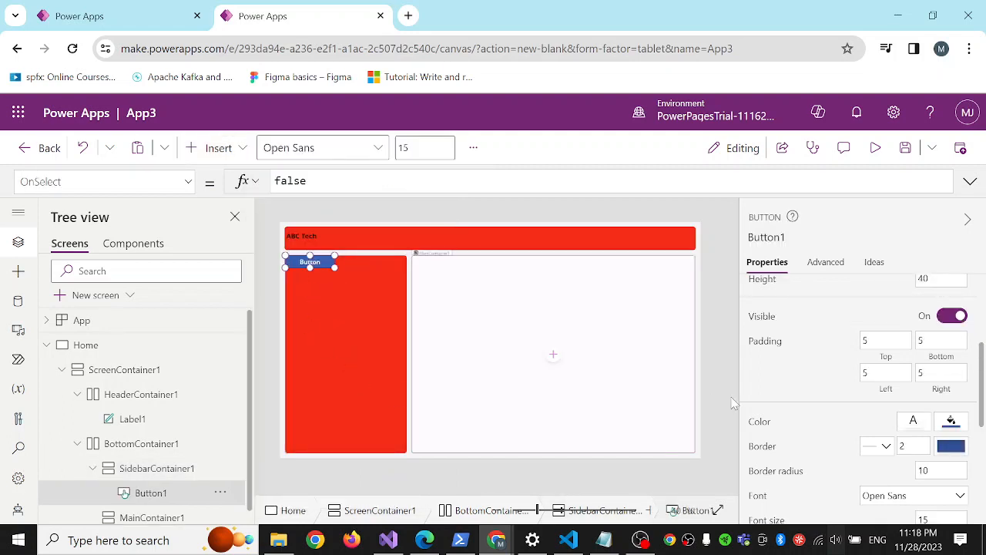
scroll(825, 308, "up", 3)
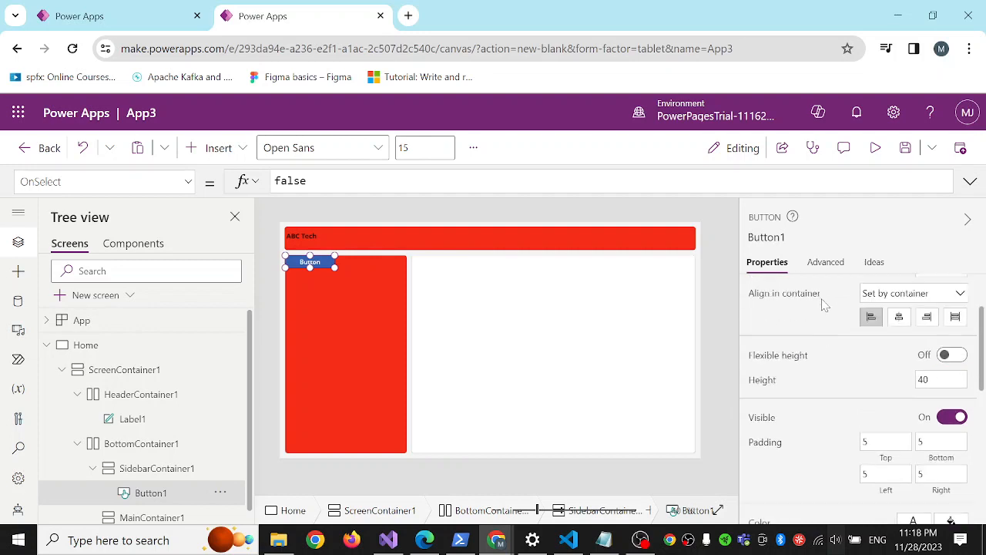
left_click(932, 321)
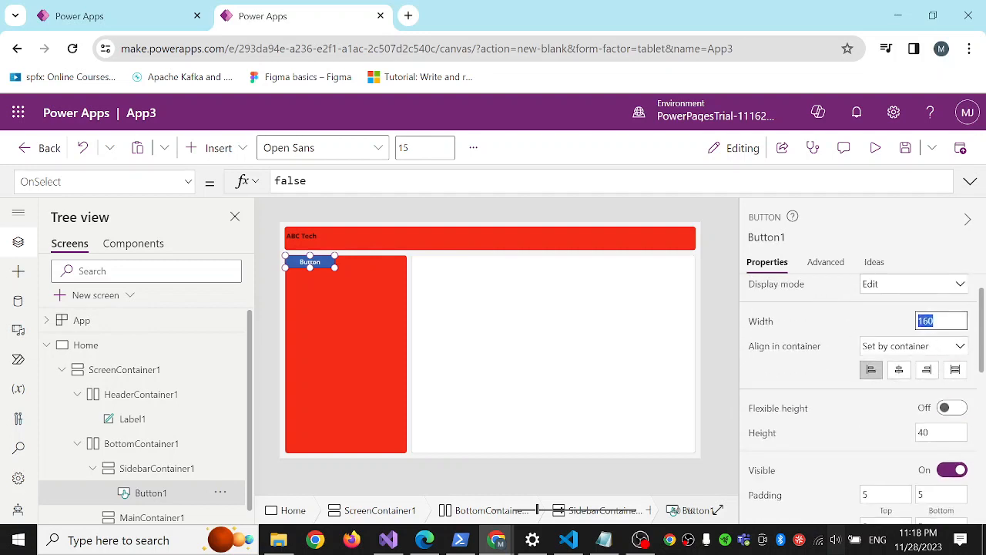
type("392")
left_click(868, 322)
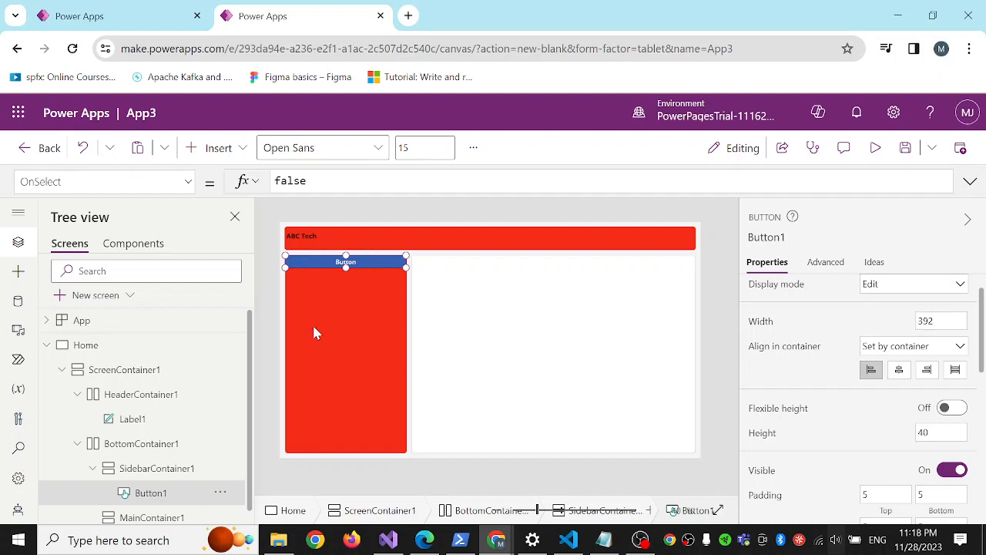
Set the sidebar button's text to Home.
left_click(369, 269)
left_click(345, 262)
scroll(816, 337, "up", 1)
left_click(863, 296)
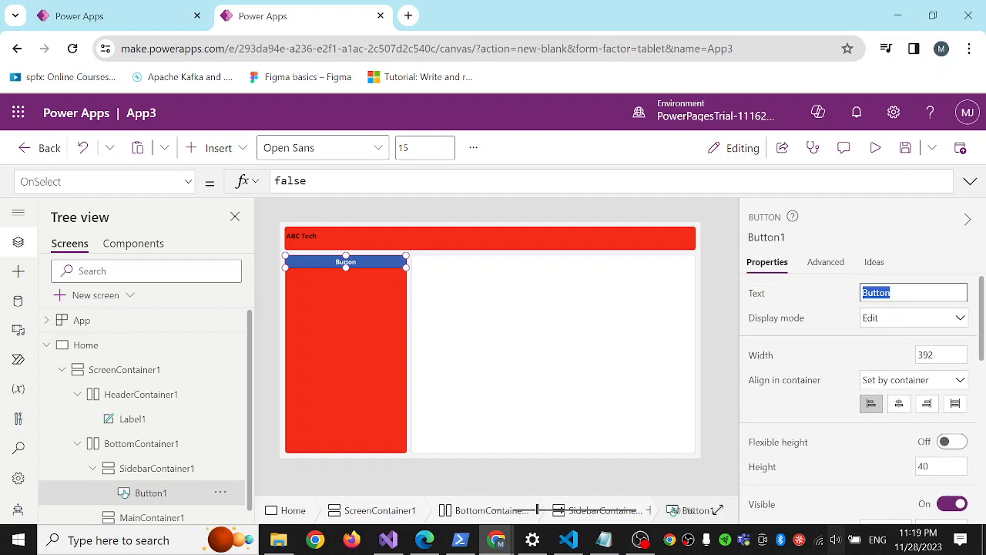
type("Home")
left_click(821, 309)
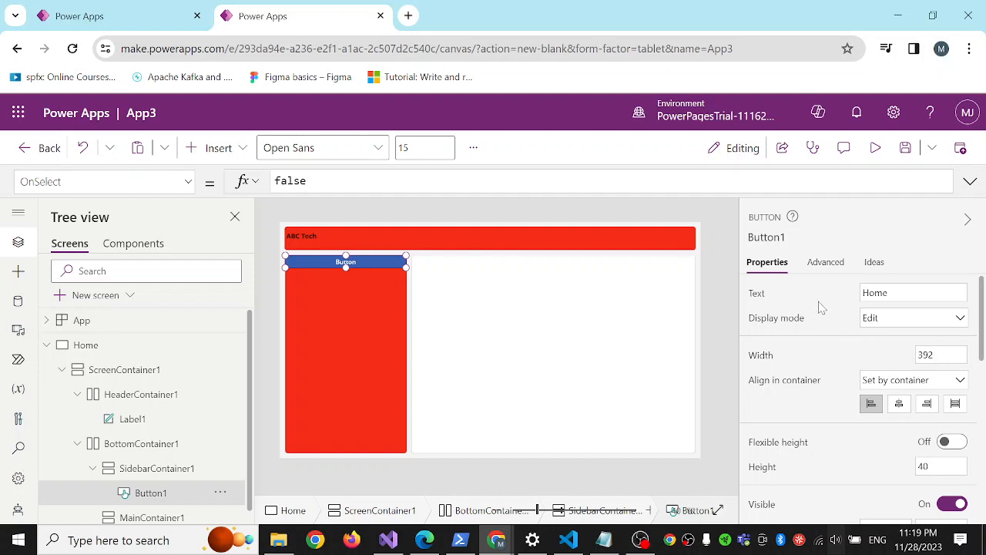
left_click(329, 300)
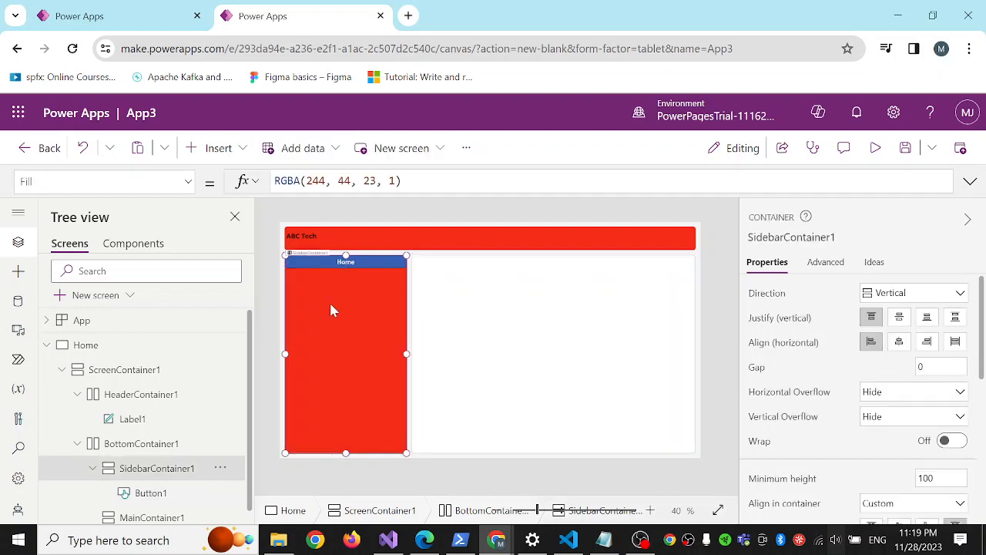
Copy the Home button and paste two duplicates below it in the sidebar container.
left_click(366, 268)
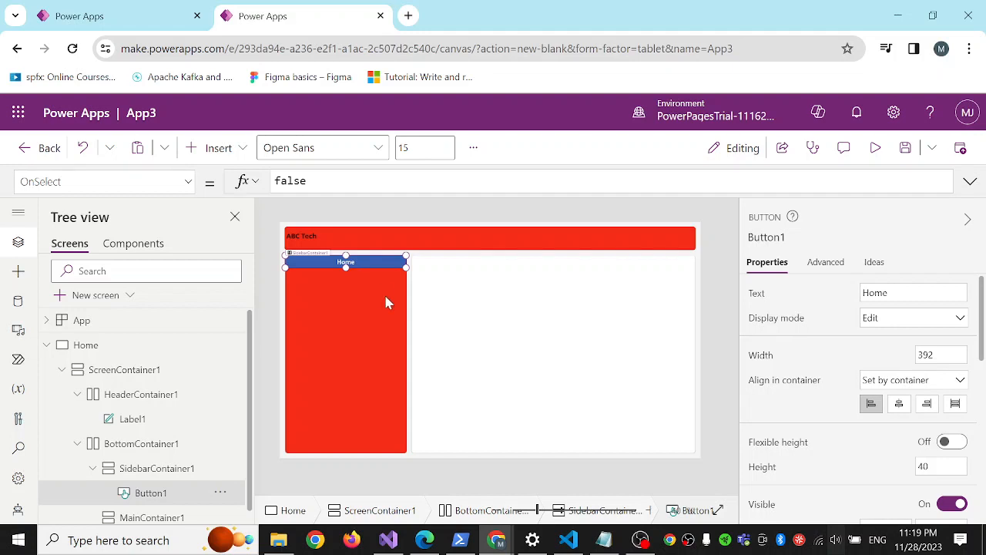
left_click(367, 289)
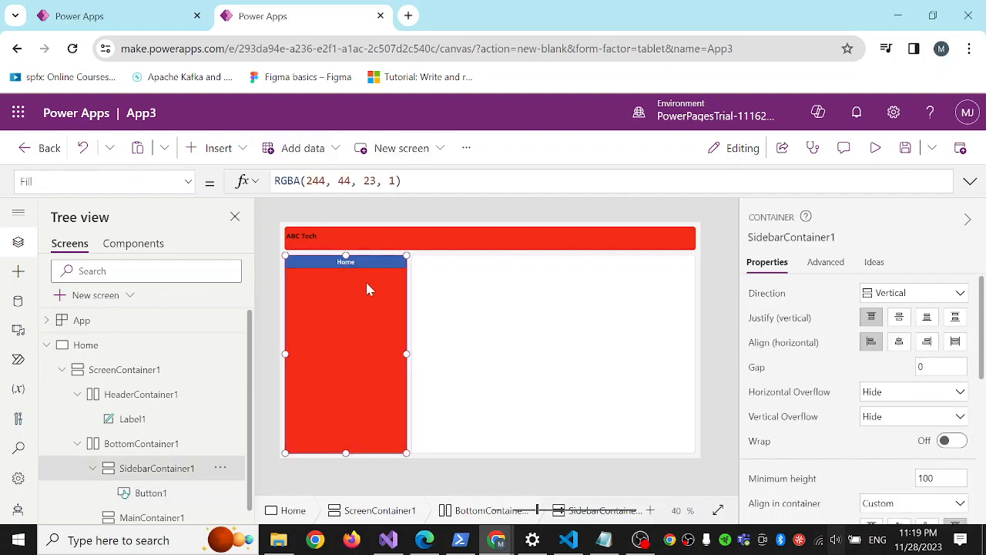
key("ctrl+v")
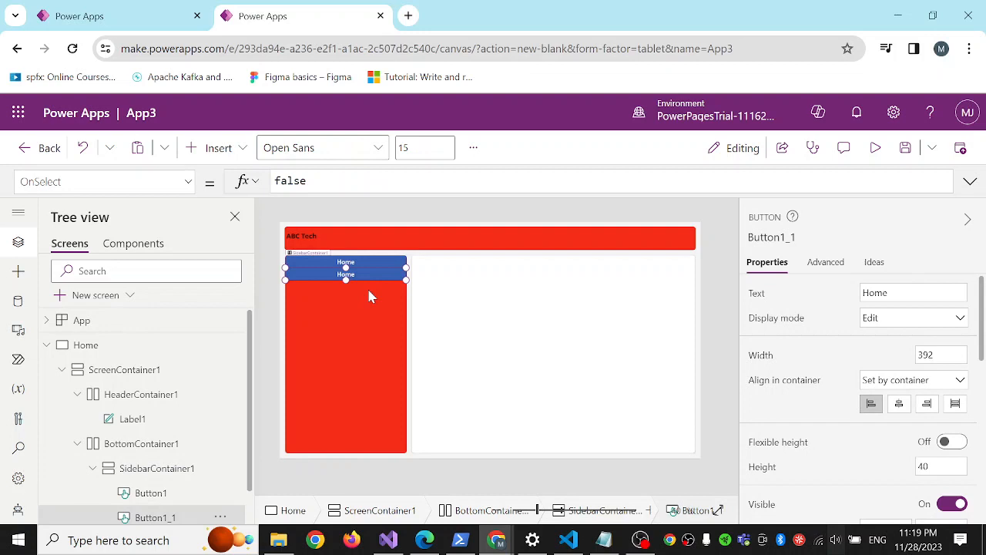
left_click(369, 297)
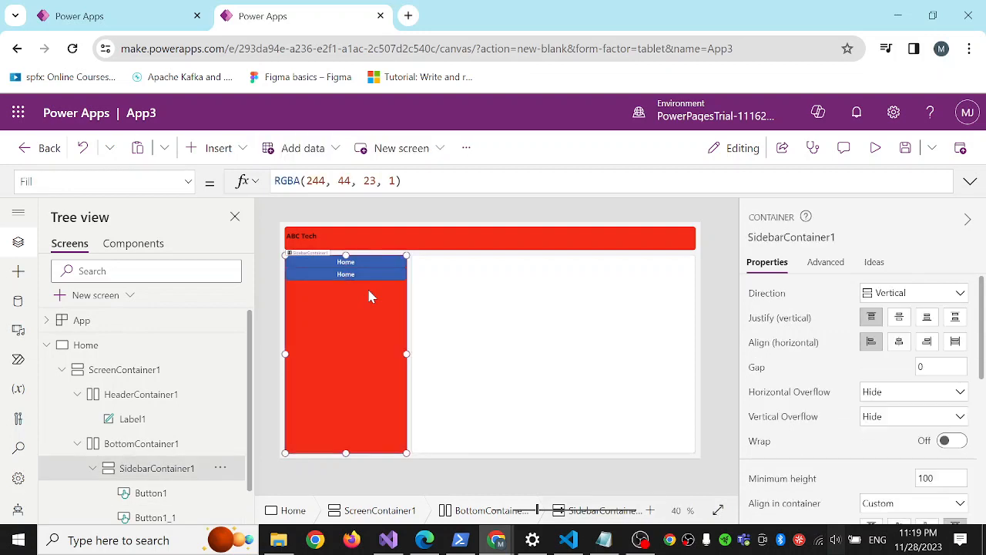
key("ctrl+v")
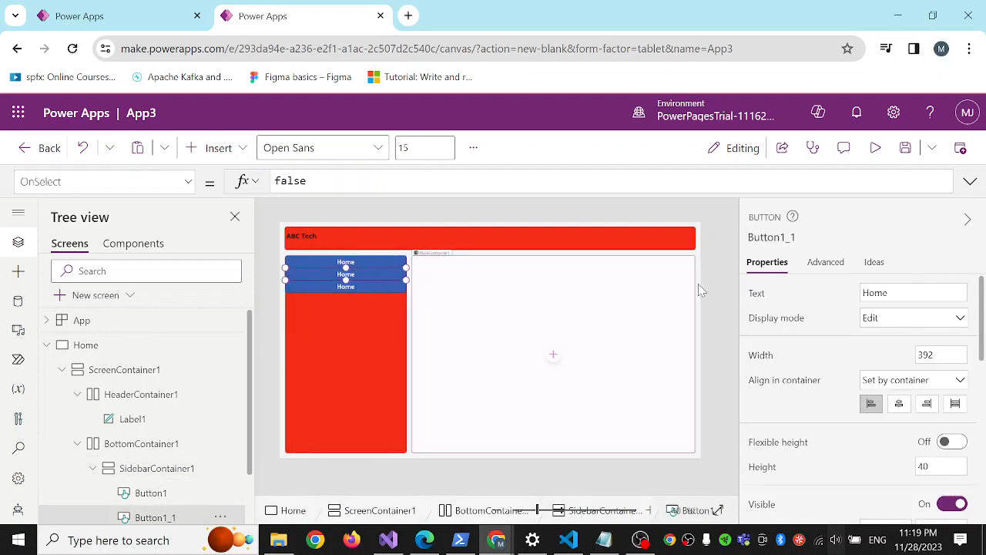
Change the second sidebar button's text to New Request.
double_click(886, 293)
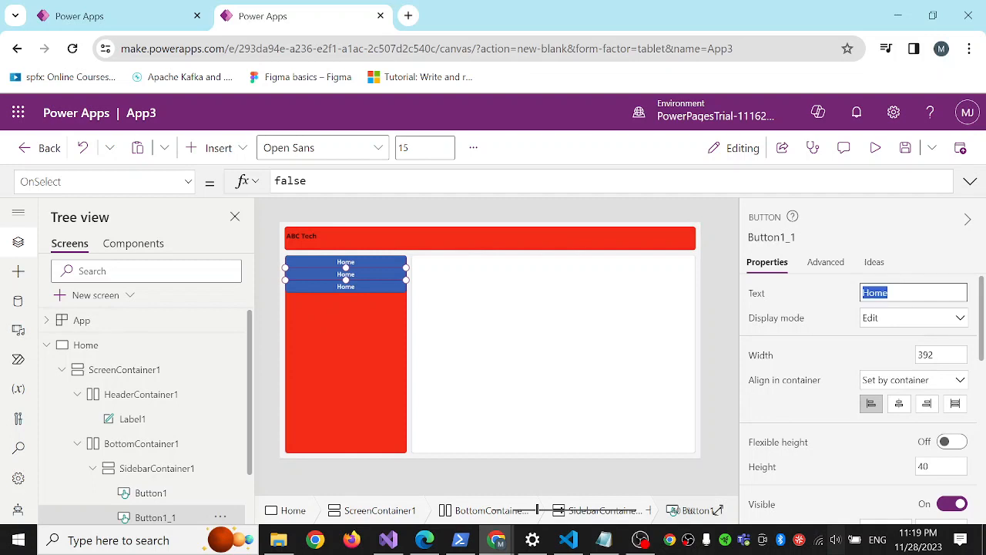
type("New")
type(" reques")
type("equ")
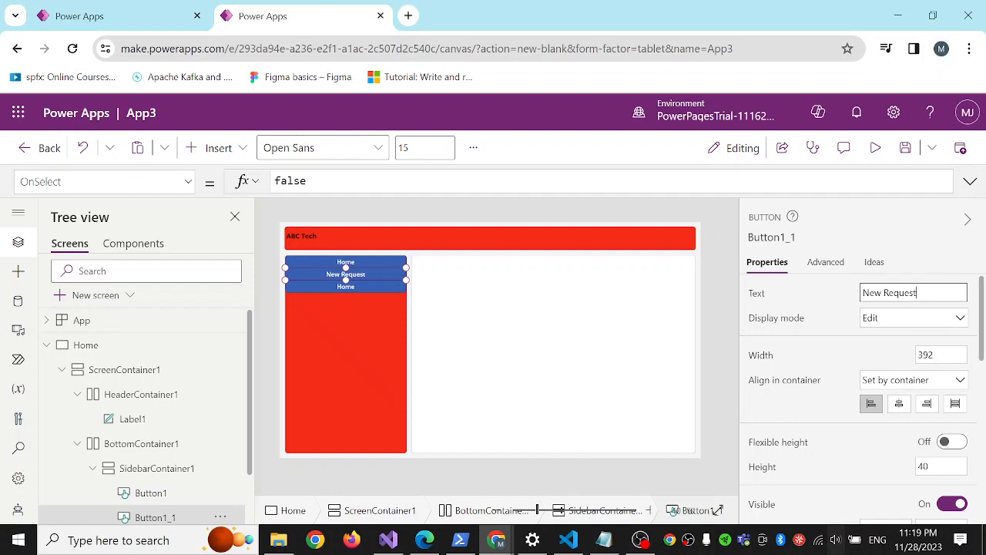
Change the third sidebar button's text to Dashboard.
left_click(353, 290)
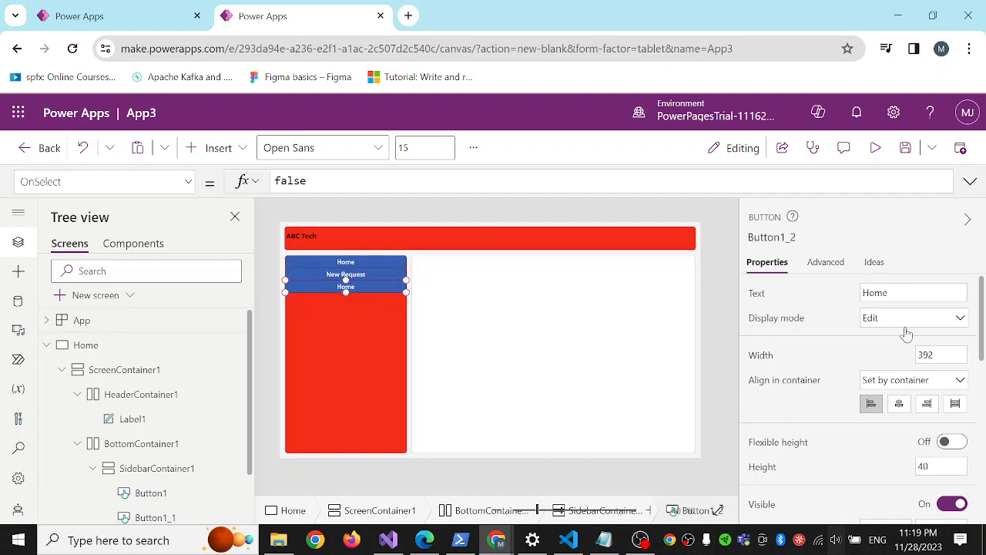
double_click(878, 293)
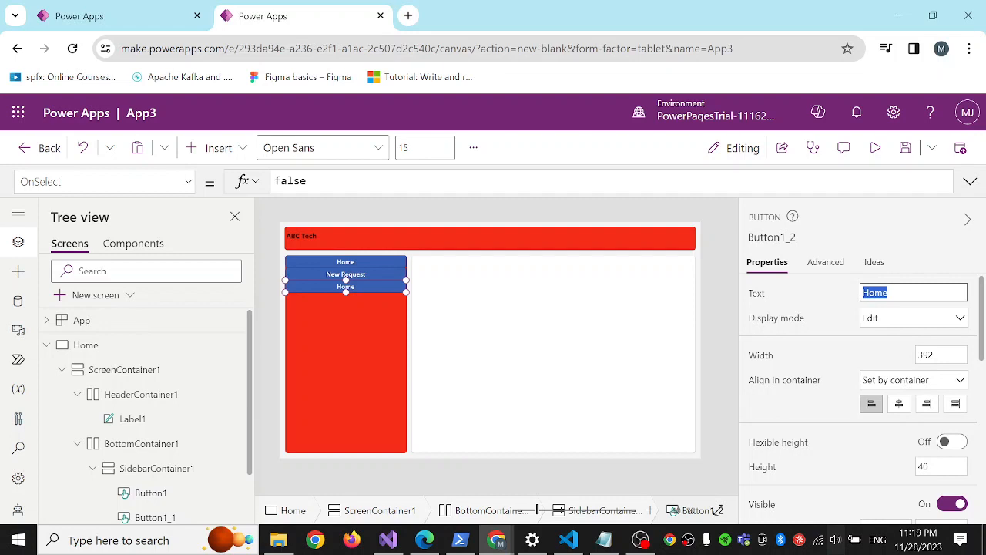
type("Dashboard")
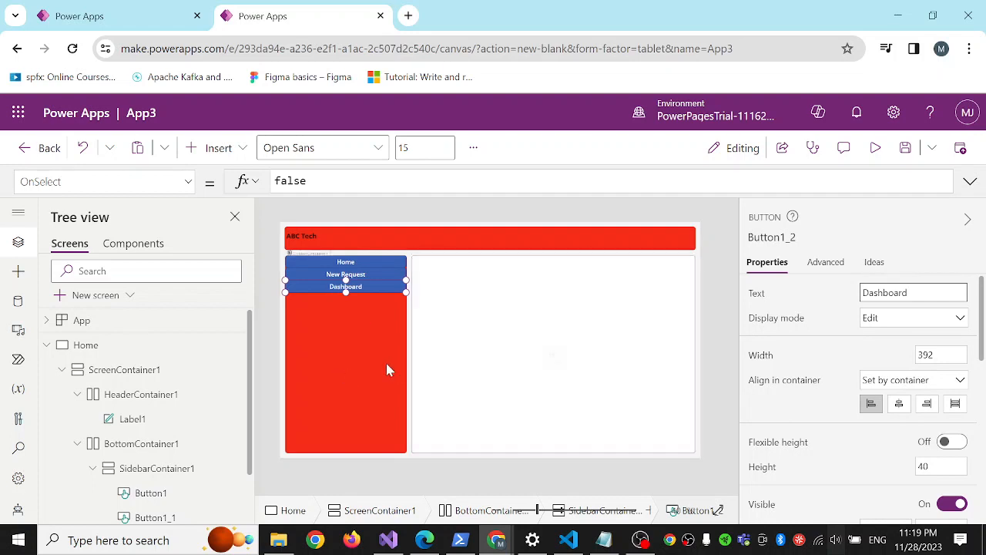
left_click(366, 347)
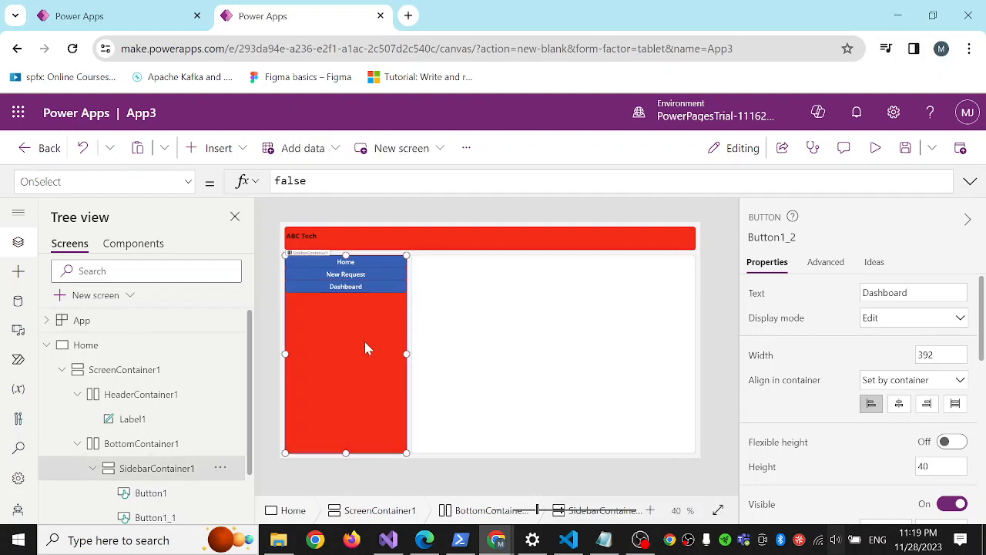
Try different blue and green values in the header container's Fill colour and settle on RGBA(244, 34, 34, 1).
left_click(543, 248)
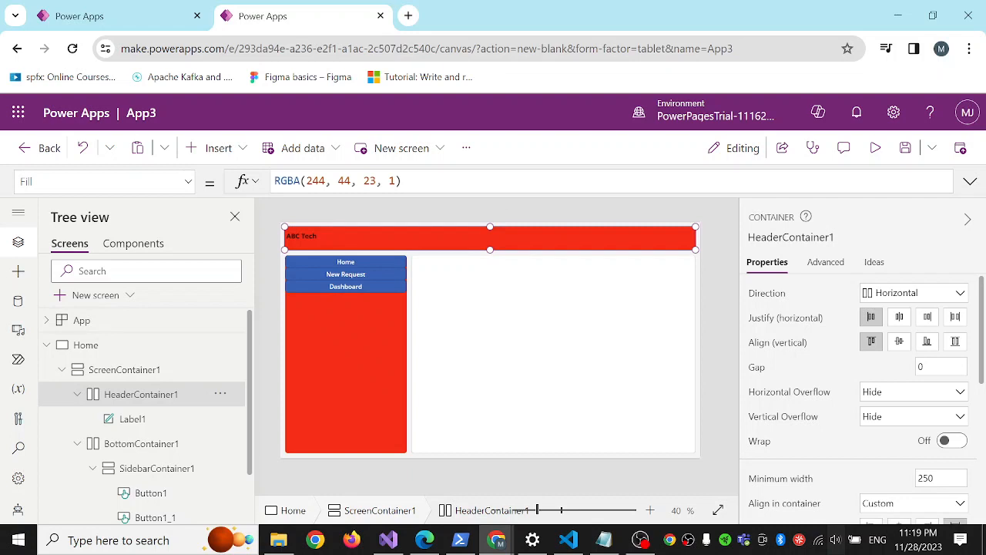
double_click(369, 181)
type("34")
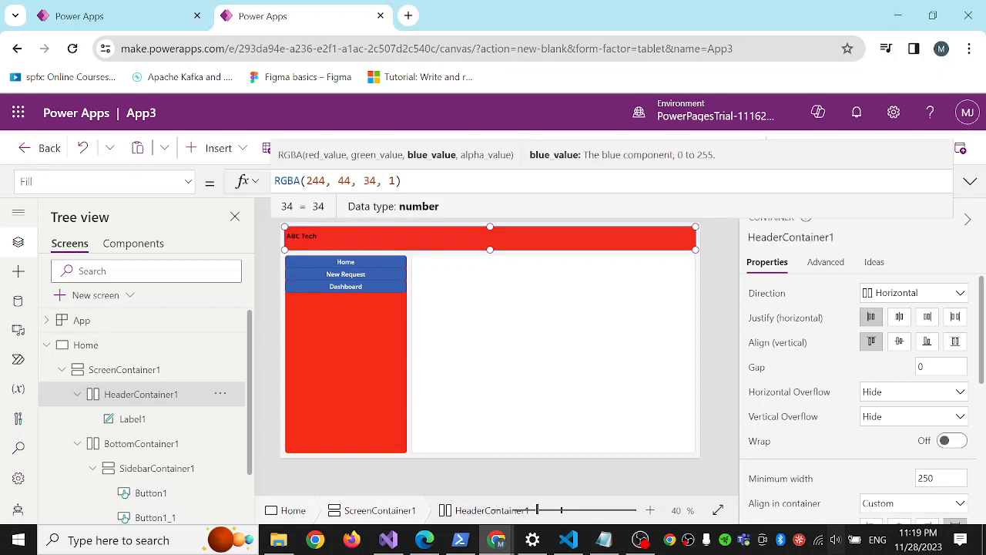
double_click(344, 180)
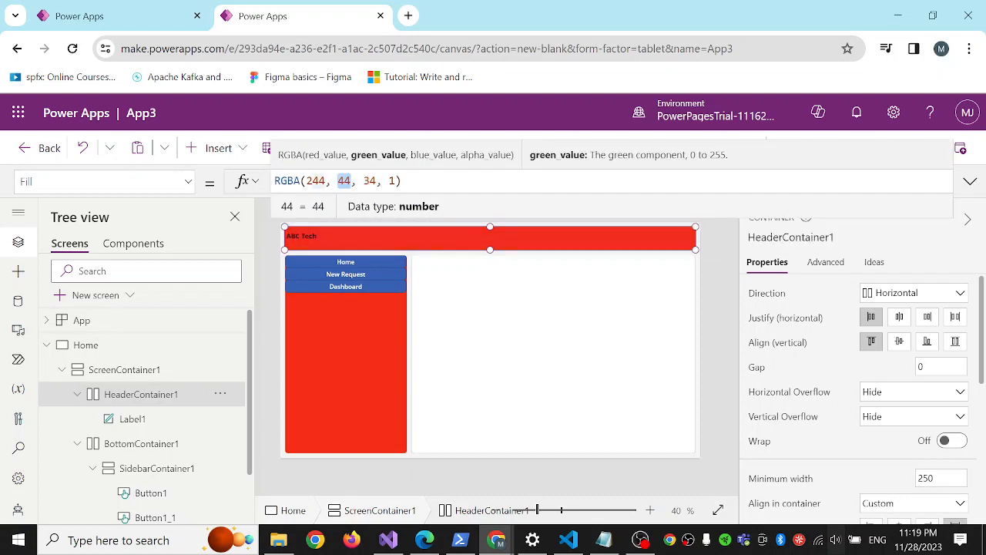
type("344")
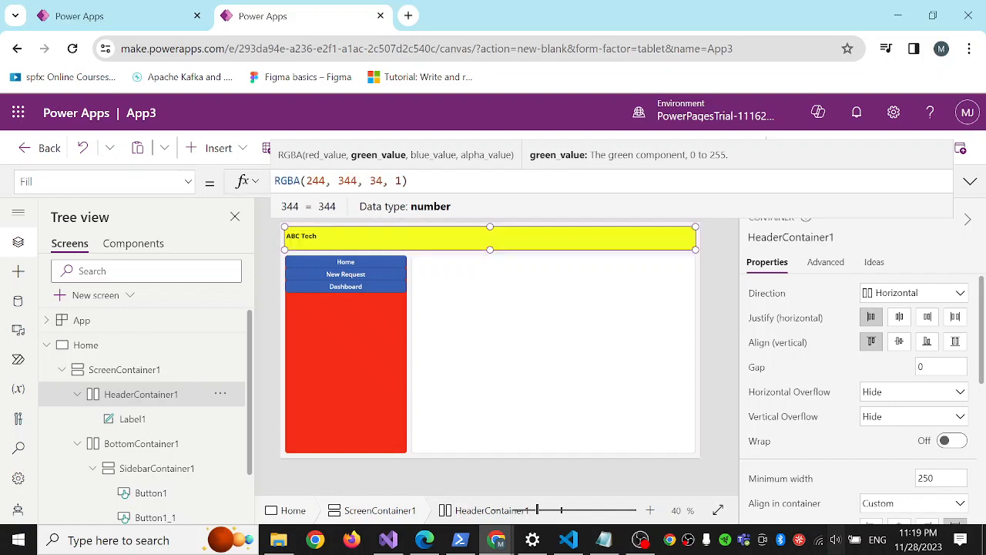
double_click(346, 181)
key("BackSpace")
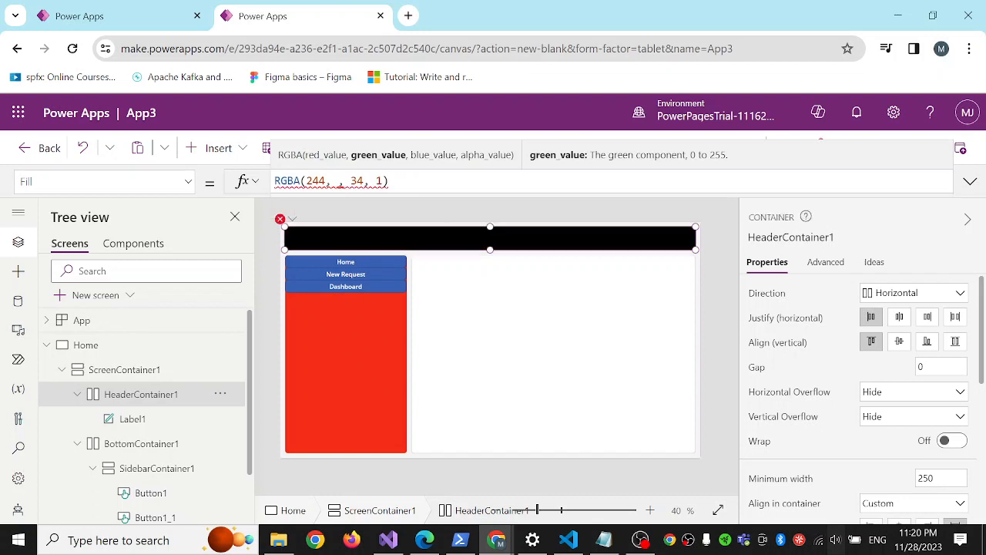
type("34")
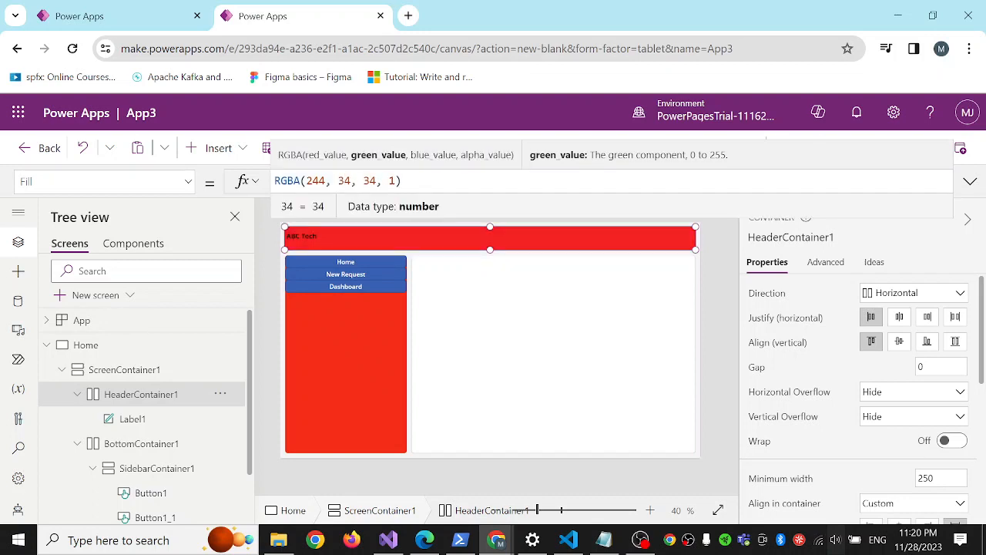
Switch to the MJ-MultiScreen app, exit its preview and copy the Fill formula of the Service Request screen's header container.
left_click(161, 19)
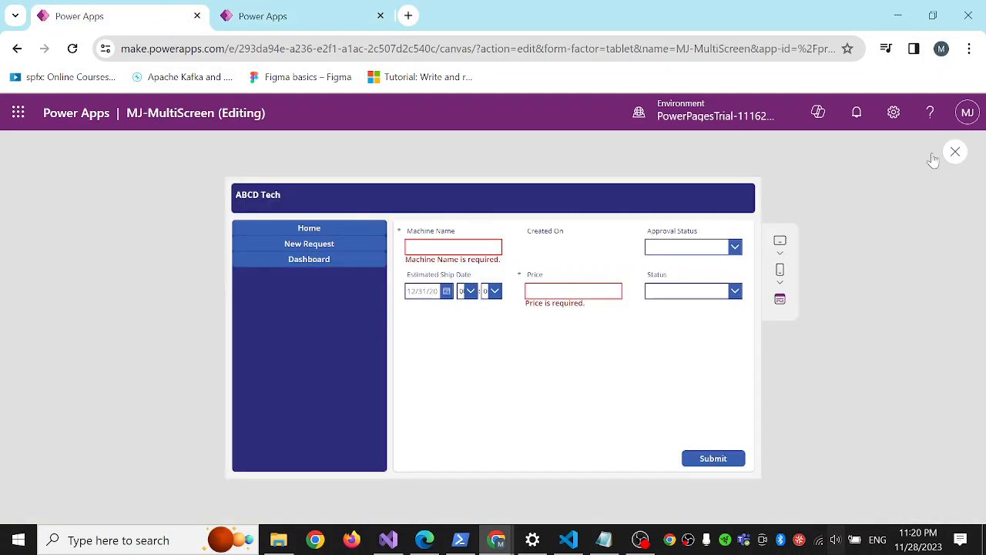
left_click(956, 152)
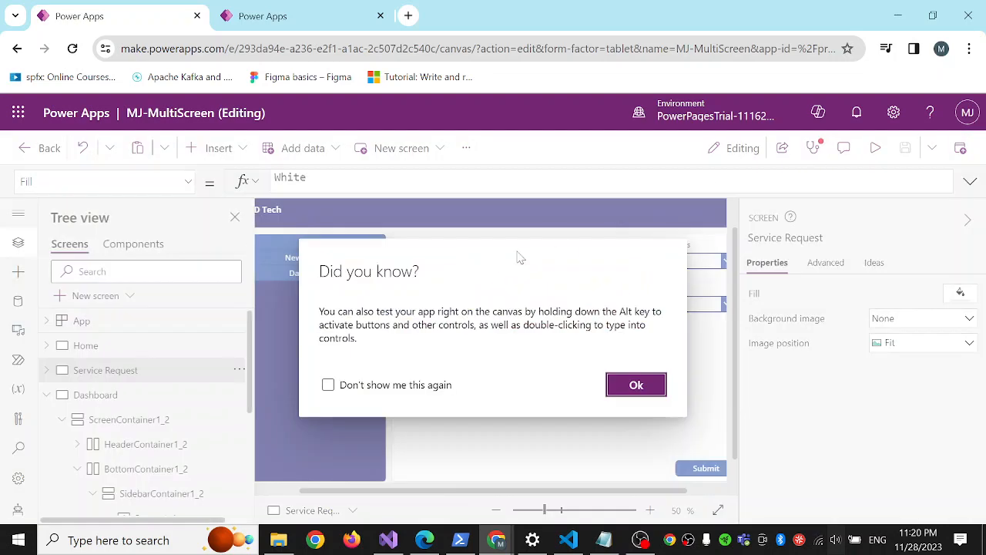
left_click(634, 382)
left_click(408, 220)
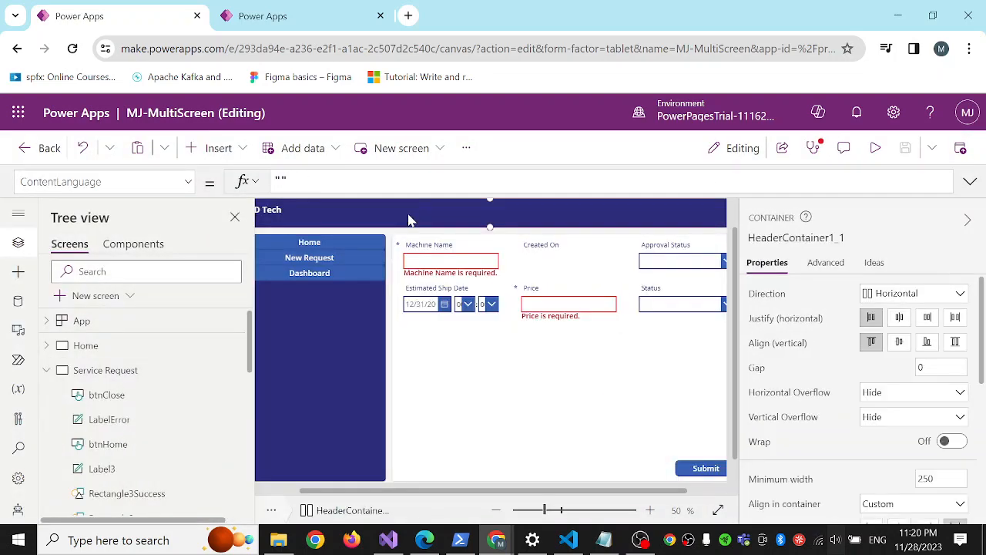
left_click(189, 182)
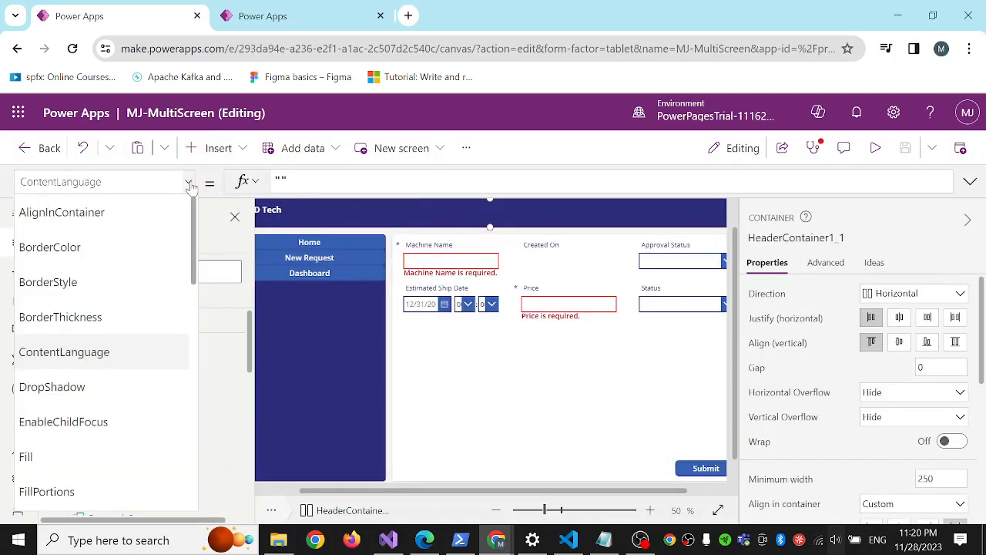
left_click(85, 457)
key("ctrl+c")
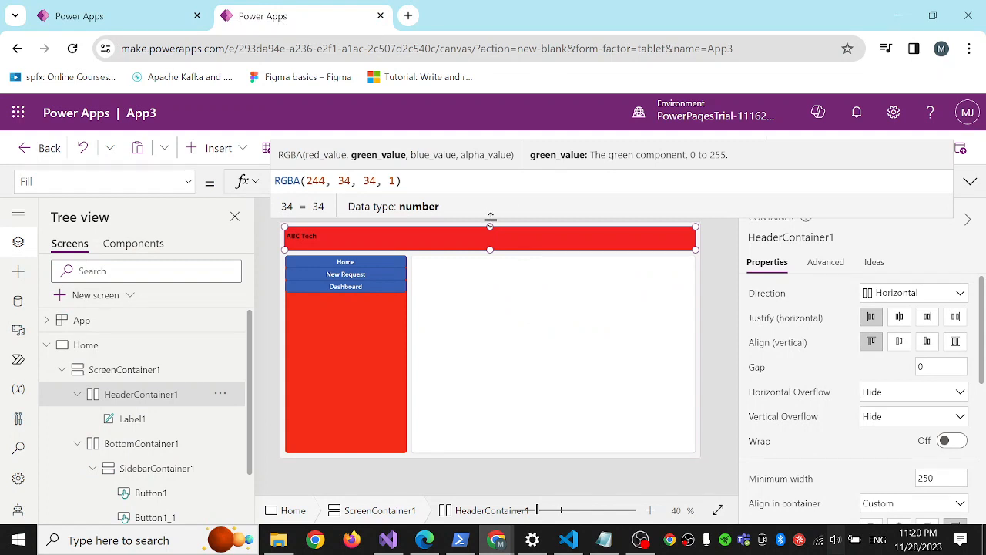
Back in App3, replace the Fill of both the header container and the sidebar container with RGBA(45, 44, 122, 1).
key("ctrl+a")
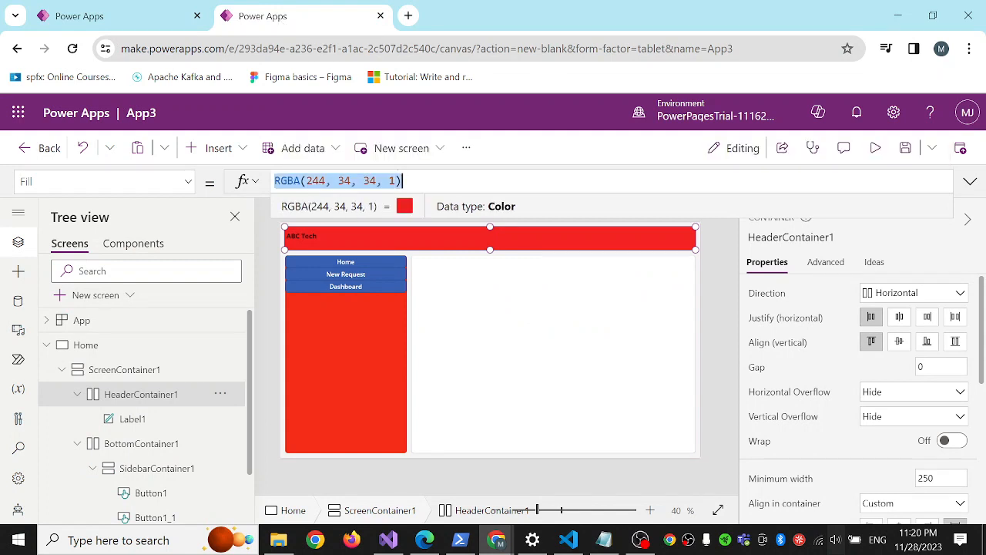
key("ctrl+v")
left_click(339, 350)
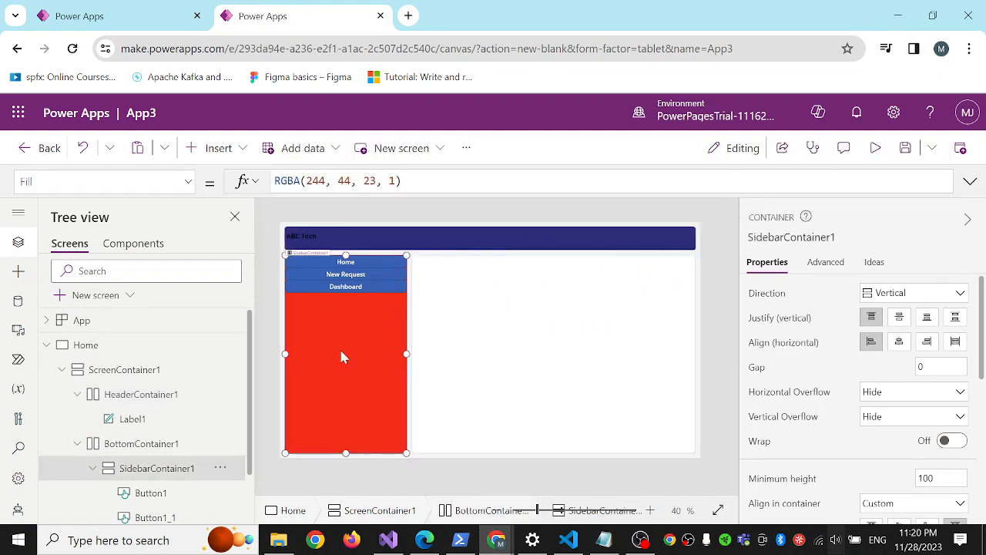
left_click(400, 180)
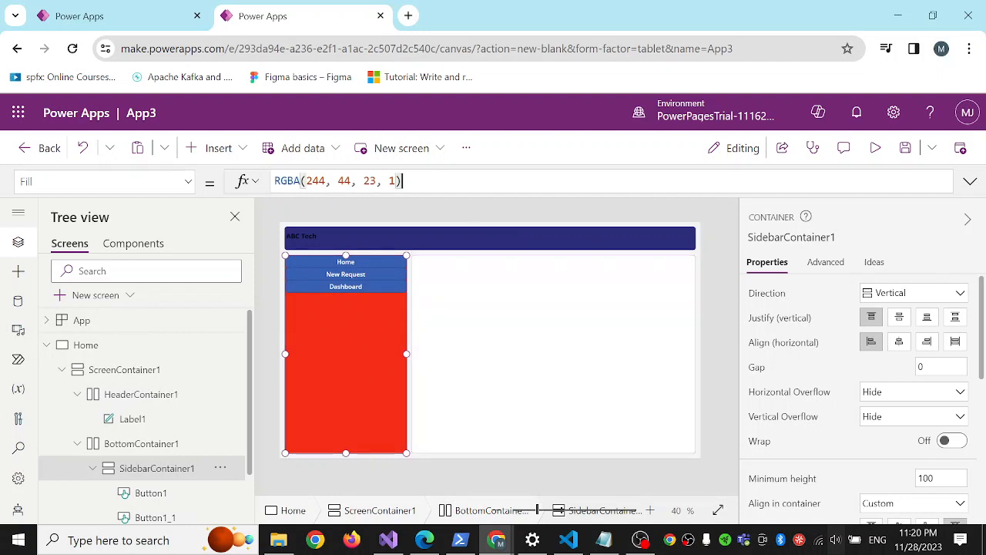
key("ctrl+a")
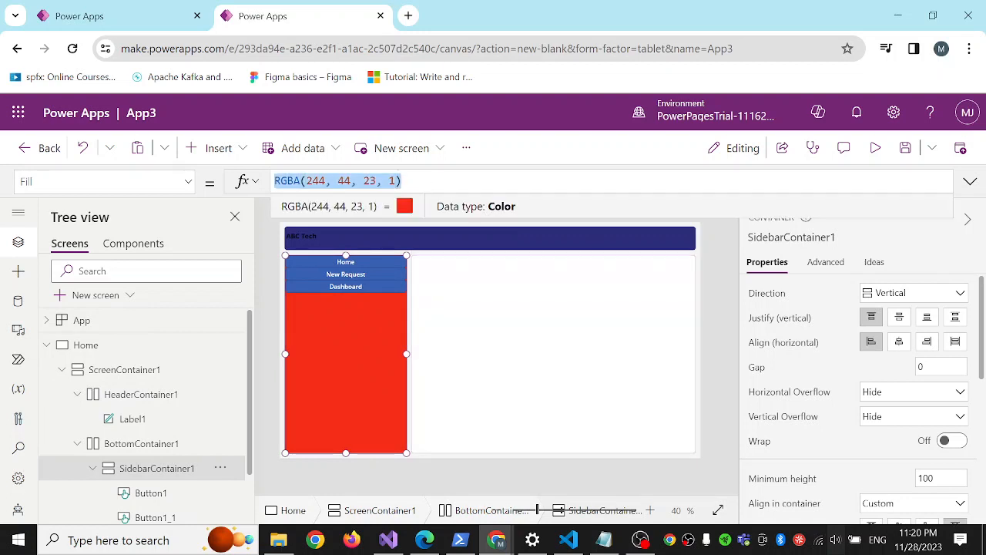
key("ctrl+v")
left_click(417, 240)
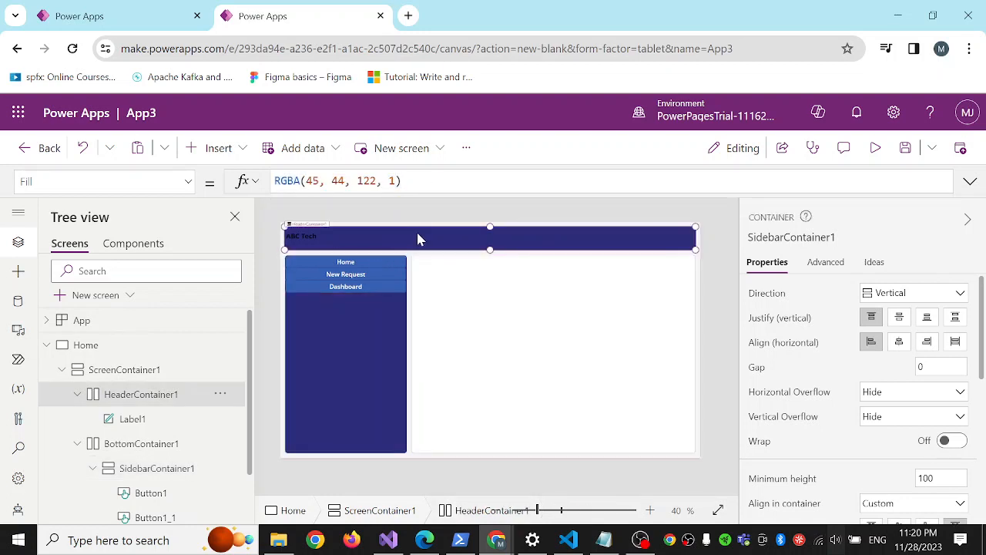
Set the font size of the ABC Tech header label to 19.
left_click(324, 237)
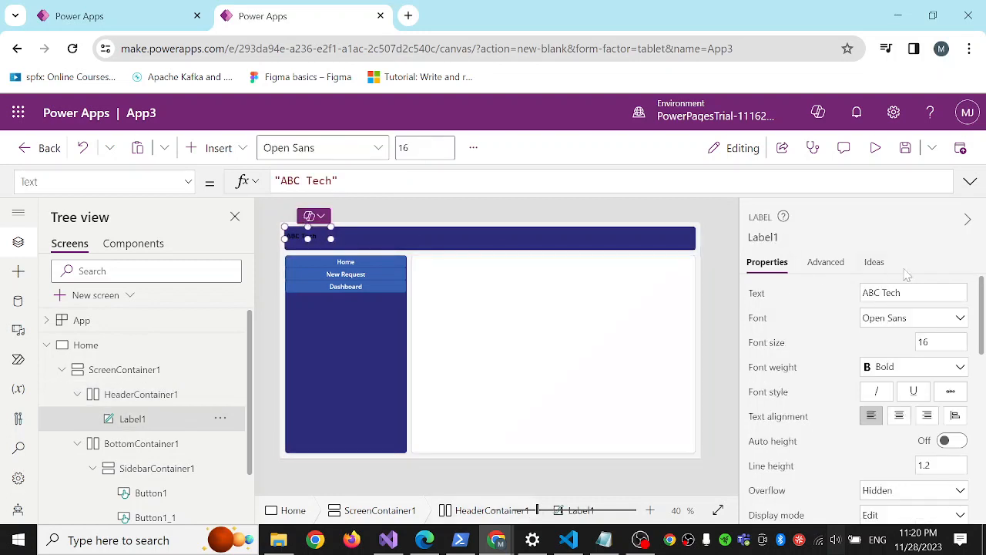
left_click(941, 342)
type("1")
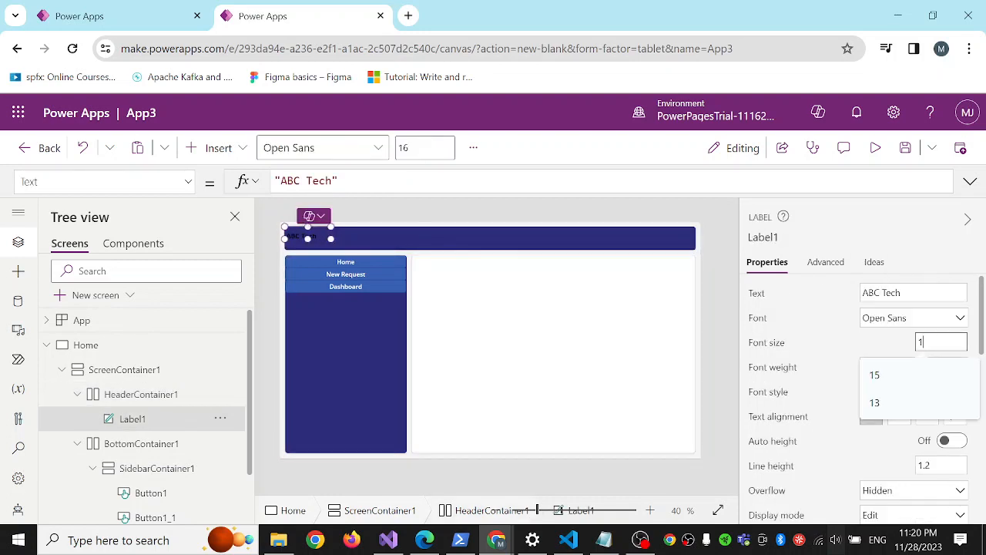
type("9")
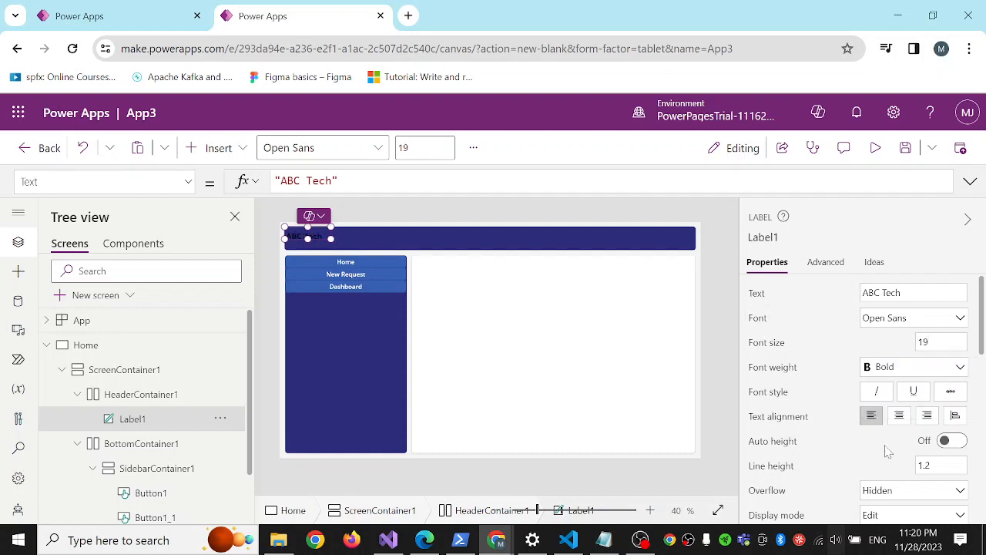
Change the ABC Tech header label's text colour to white.
scroll(804, 403, "down", 2)
scroll(804, 403, "up", 2)
scroll(808, 407, "down", 5)
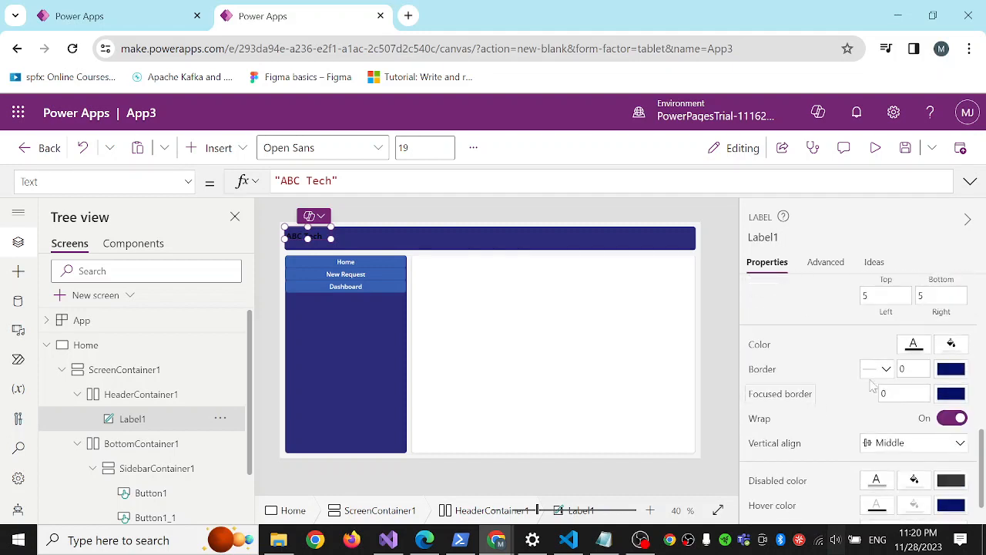
left_click(914, 348)
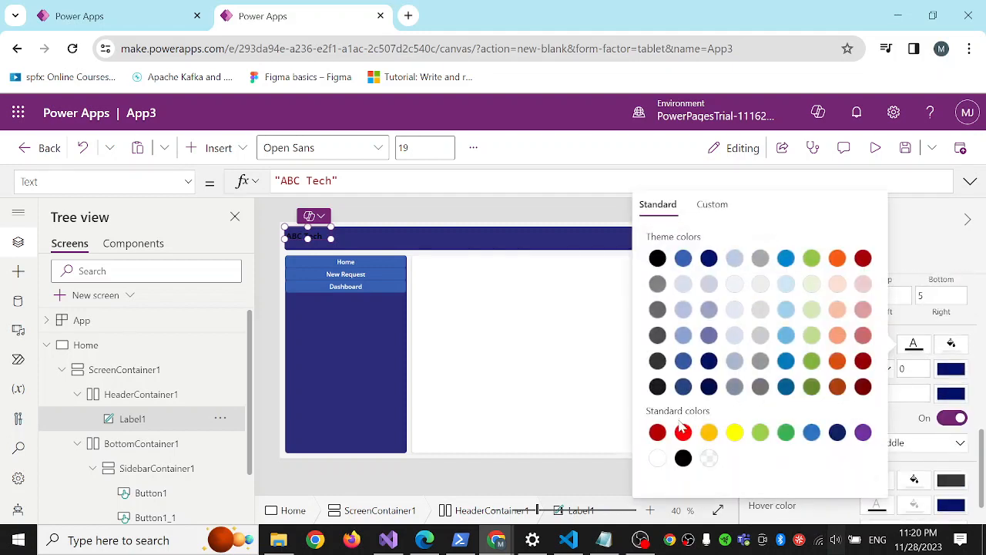
left_click(657, 458)
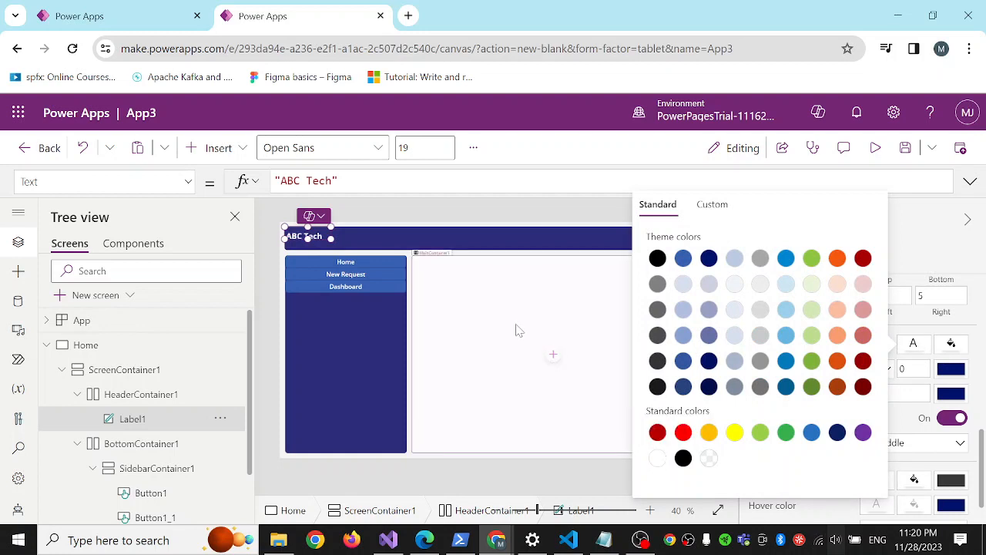
left_click(518, 330)
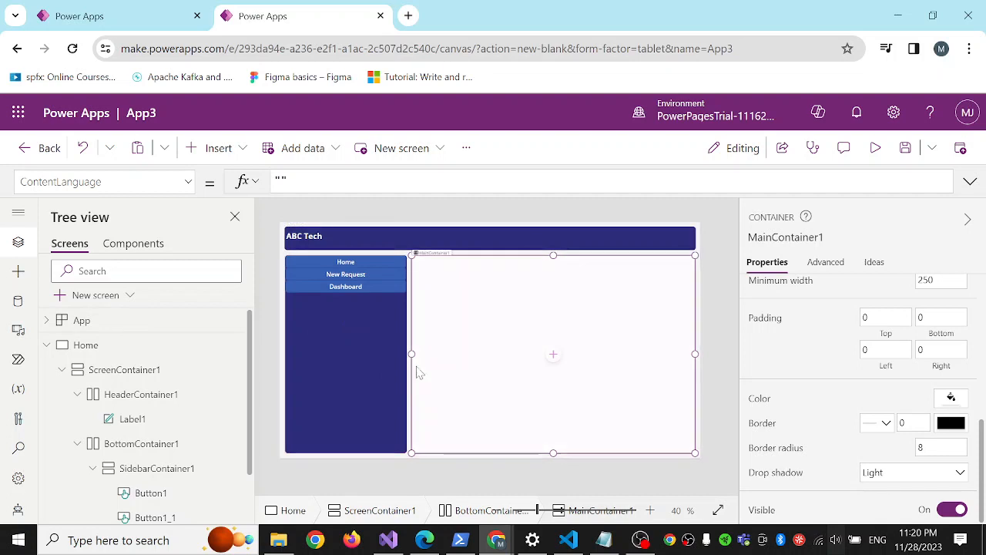
left_click(356, 264)
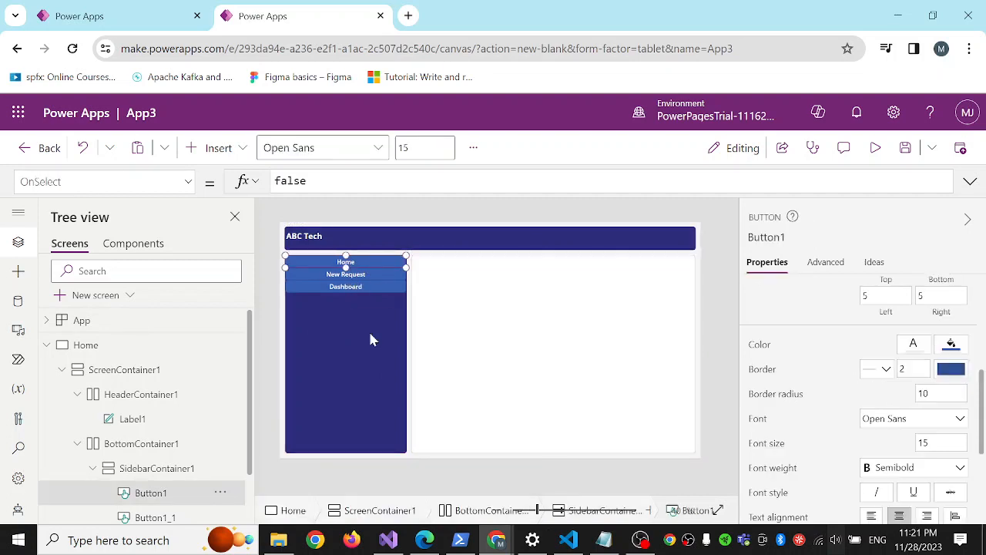
left_click(46, 345)
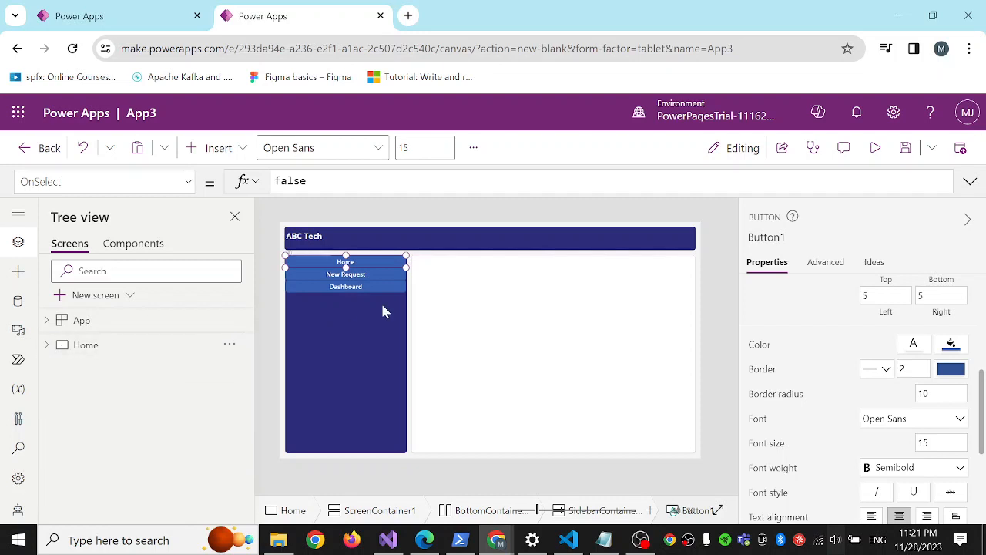
left_click(369, 277)
left_click(362, 266)
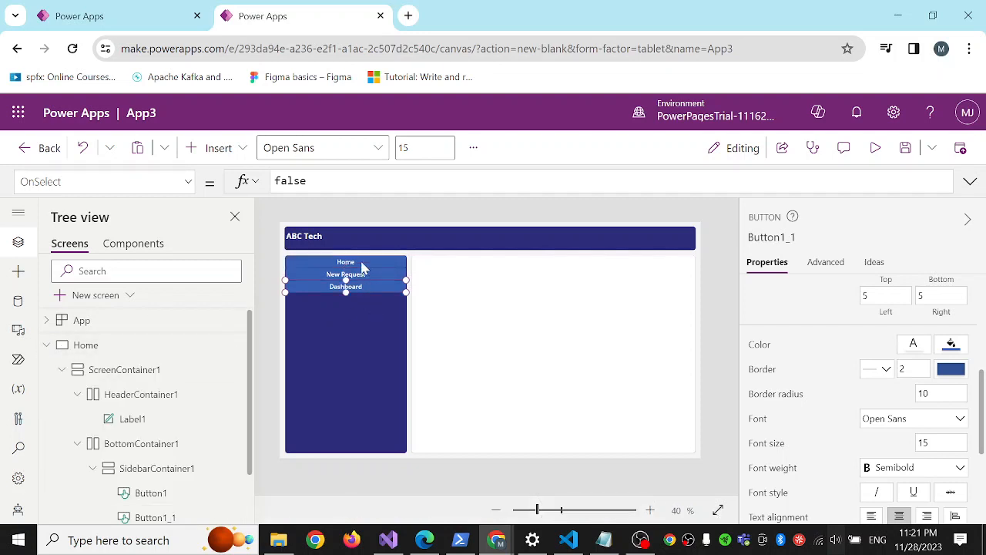
left_click(366, 277)
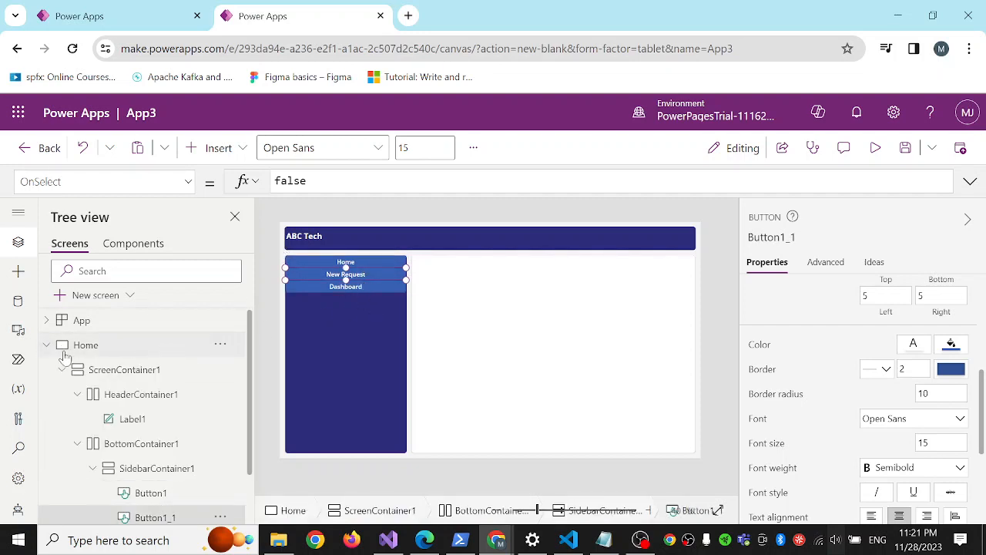
left_click(47, 345)
left_click(362, 301)
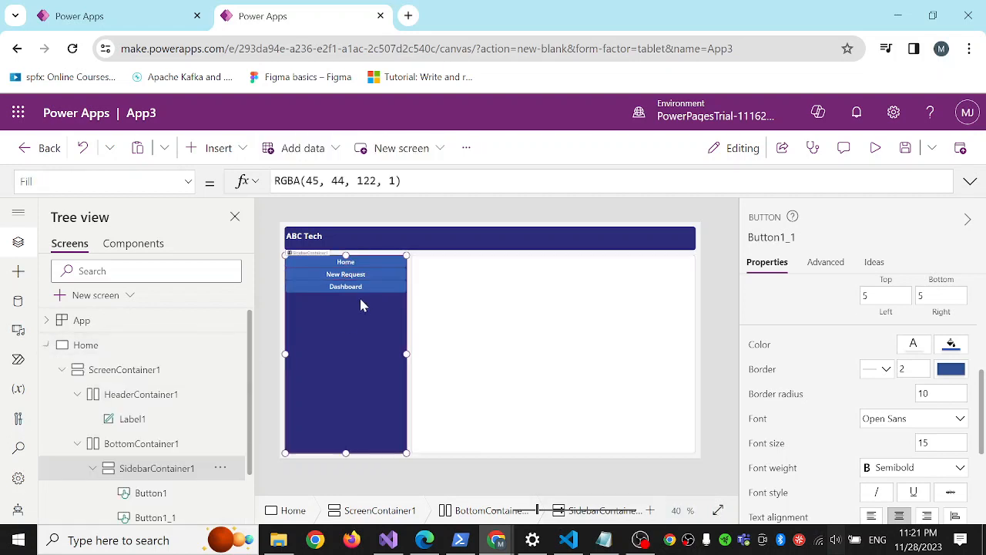
left_click(46, 346)
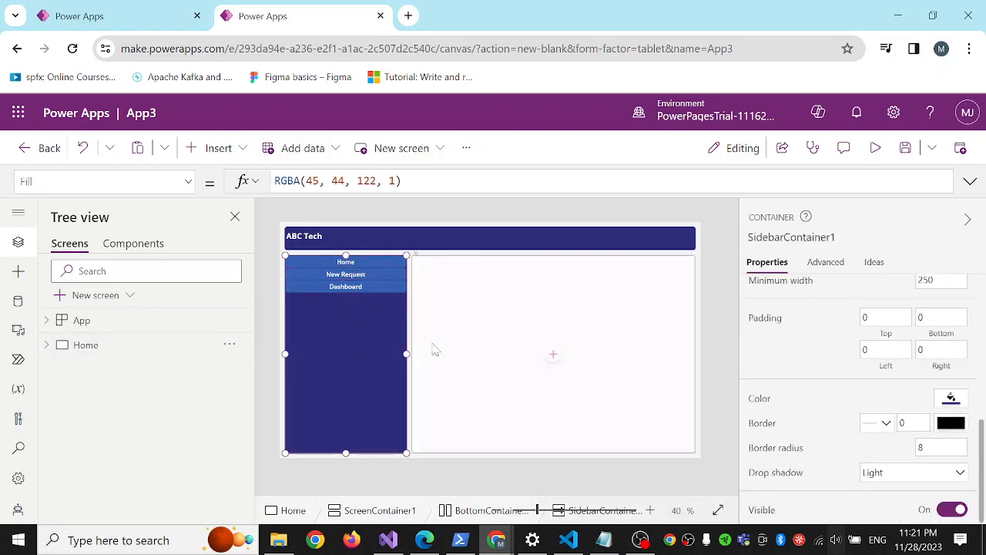
left_click(478, 334)
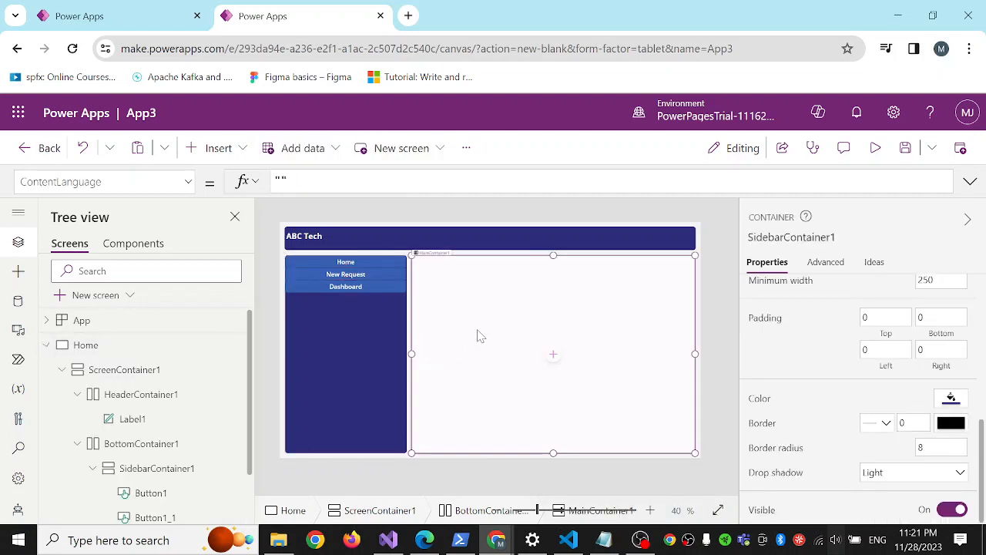
left_click(47, 345)
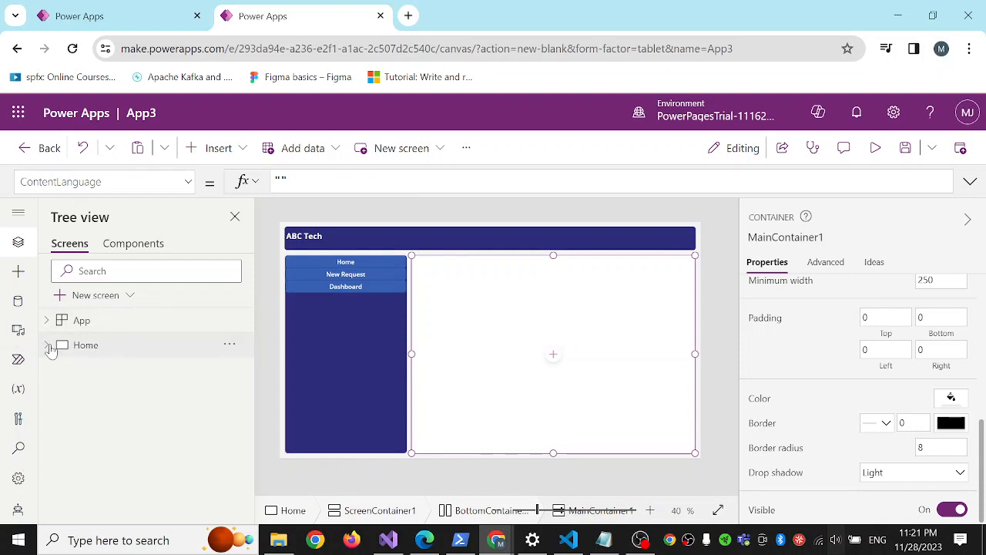
left_click(87, 346)
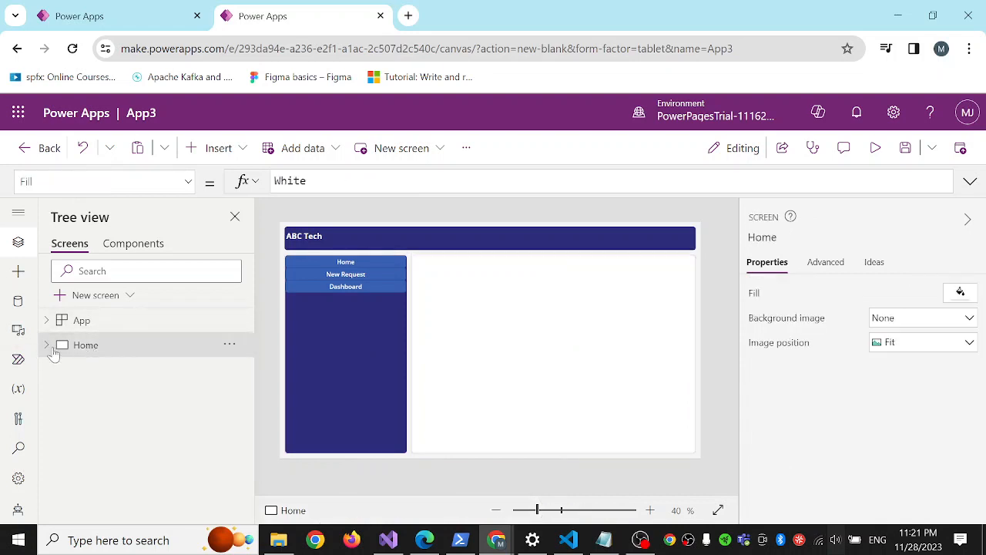
left_click(50, 347)
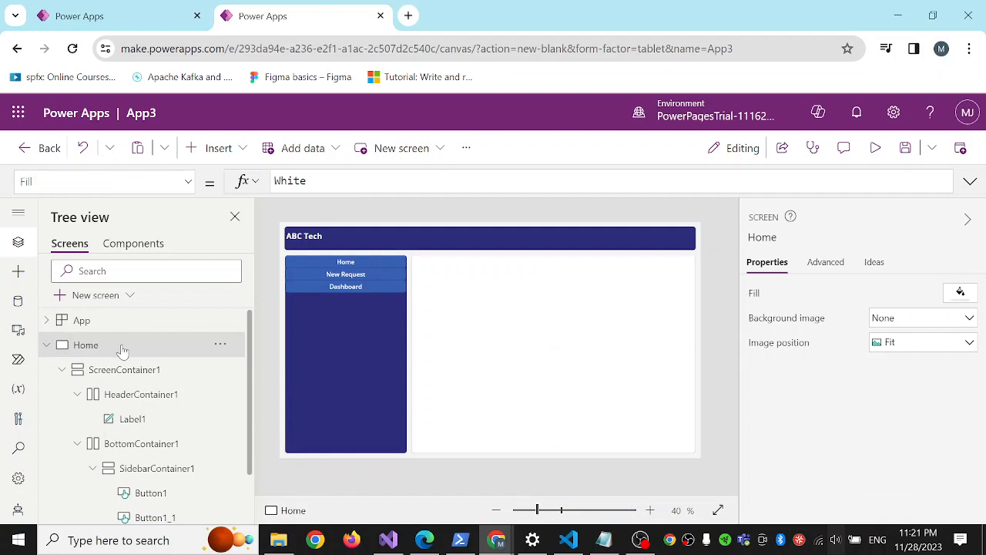
Collapse the Home screen's container in the tree and duplicate the whole Home screen.
left_click(61, 373)
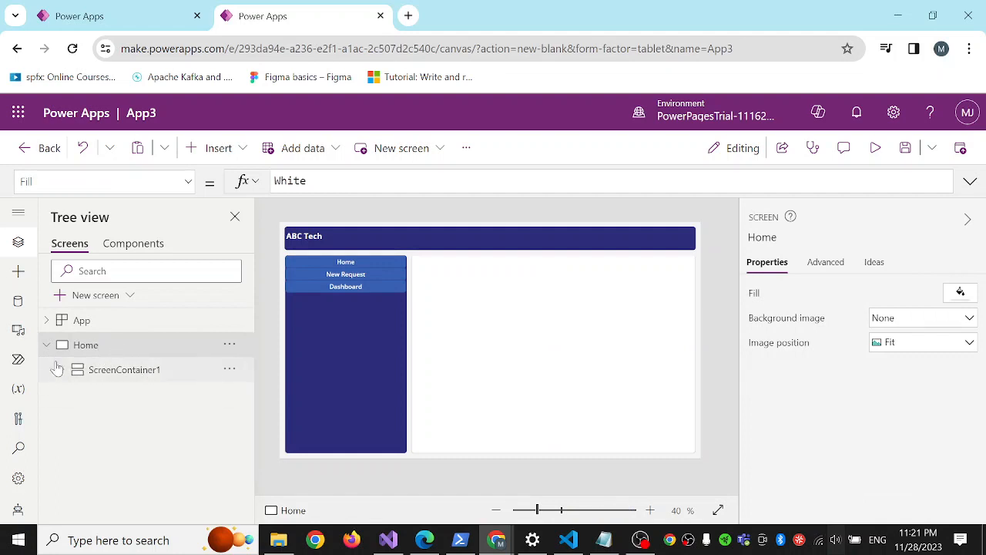
left_click(62, 372)
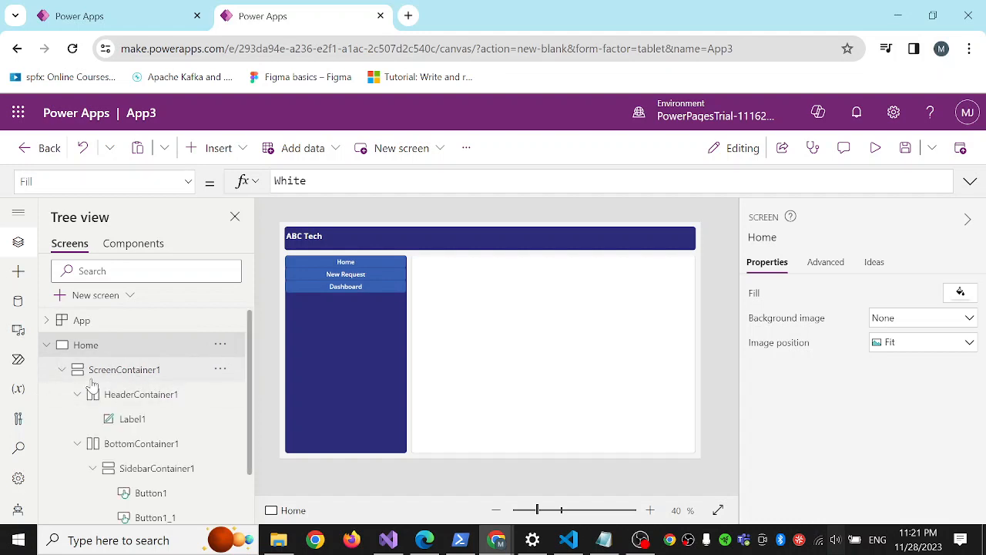
left_click(63, 371)
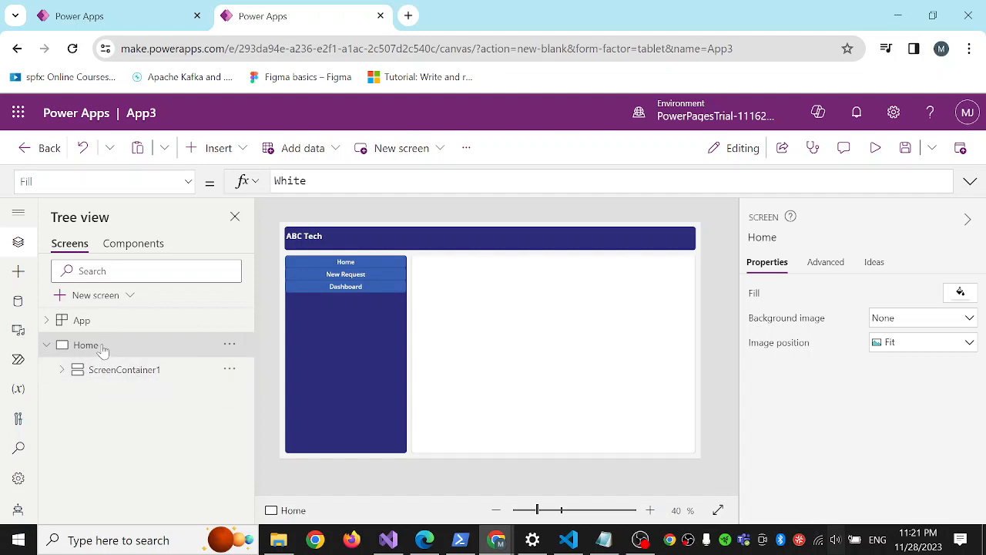
left_click(48, 346)
left_click(48, 346)
right_click(80, 348)
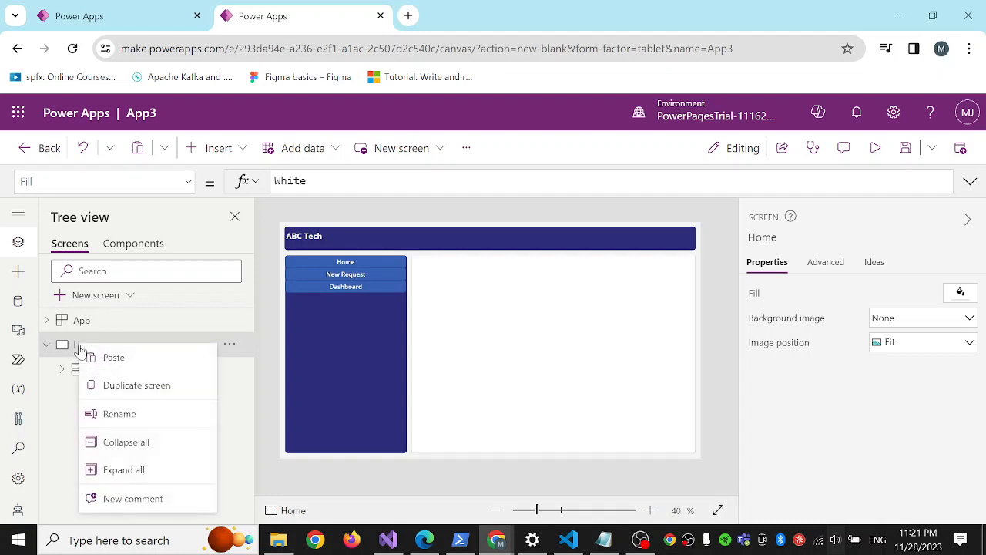
left_click(145, 392)
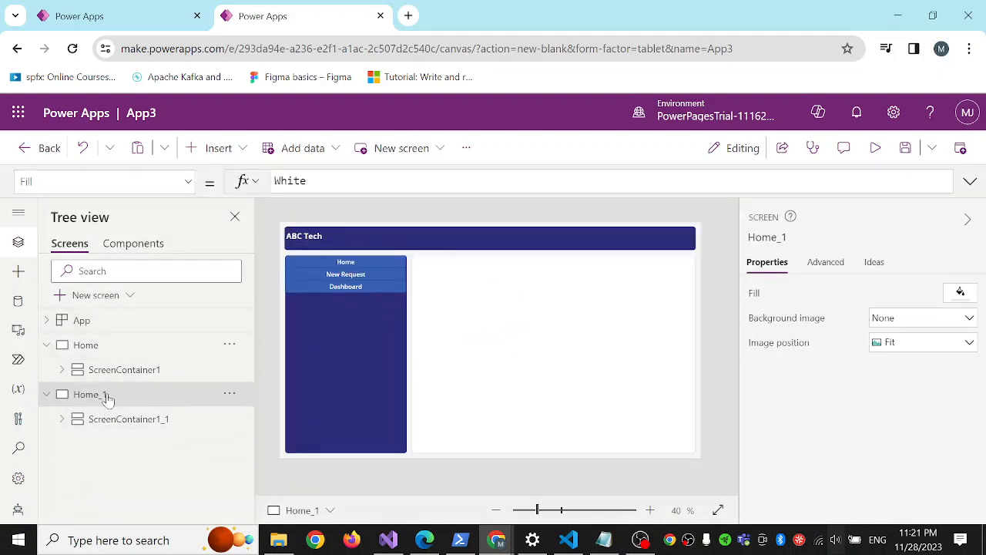
Rename the duplicated Home_1 screen as New Request.
right_click(100, 402)
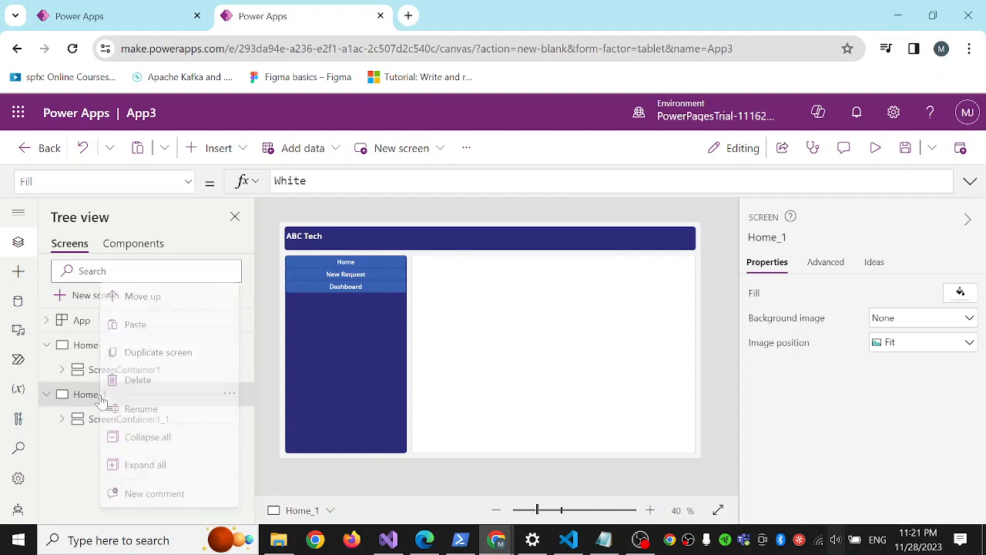
left_click(154, 414)
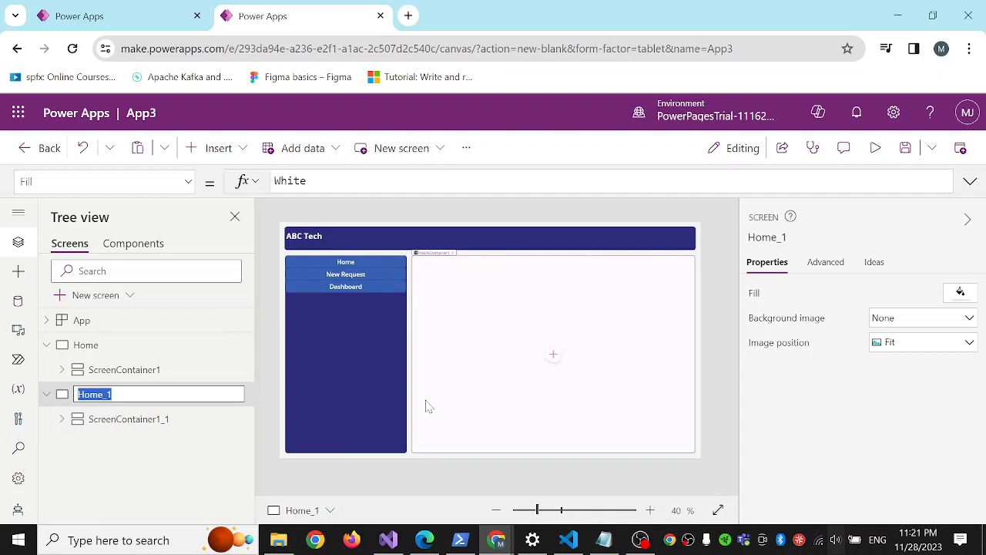
type("New Reques")
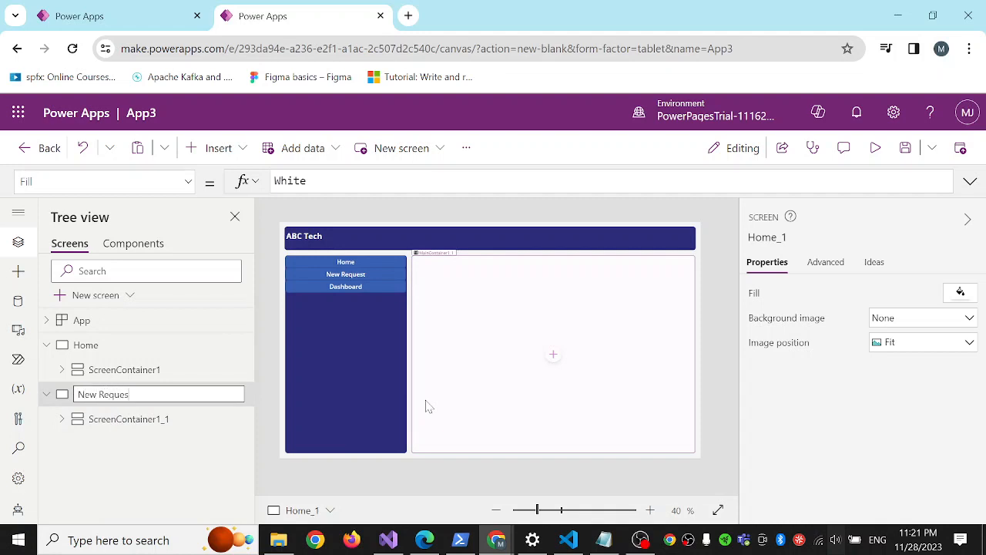
type("t")
key("Return")
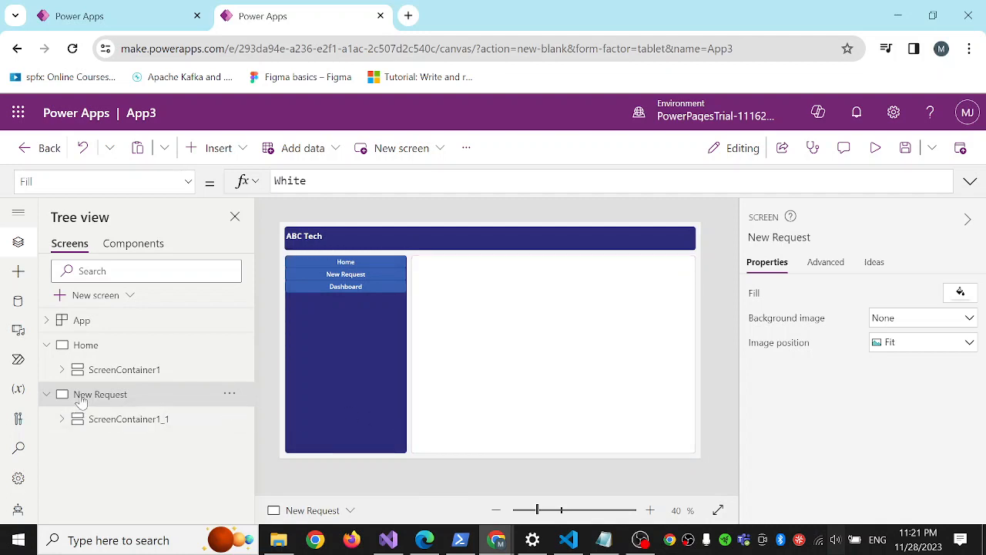
Duplicate the New Request screen and rename the copy as Dashboard.
right_click(82, 400)
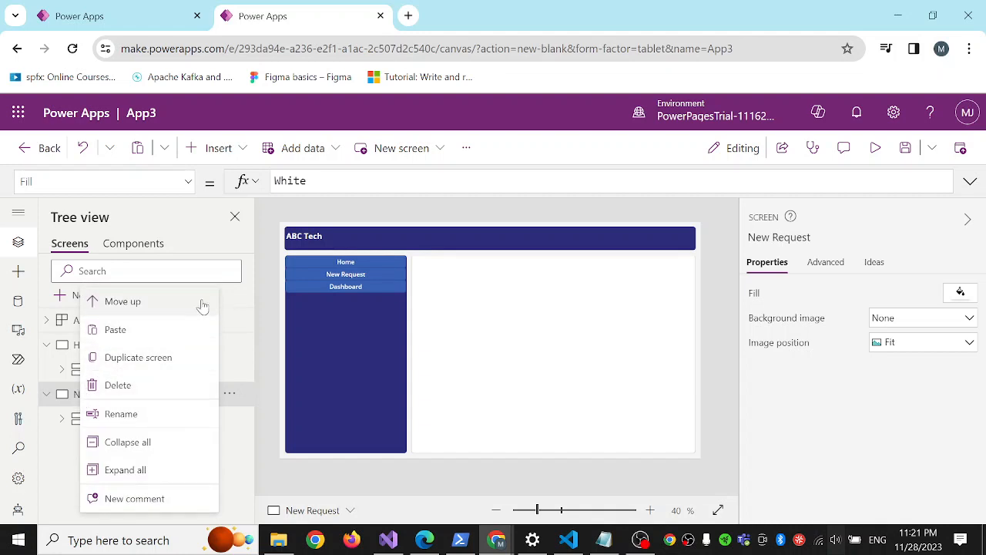
left_click(156, 362)
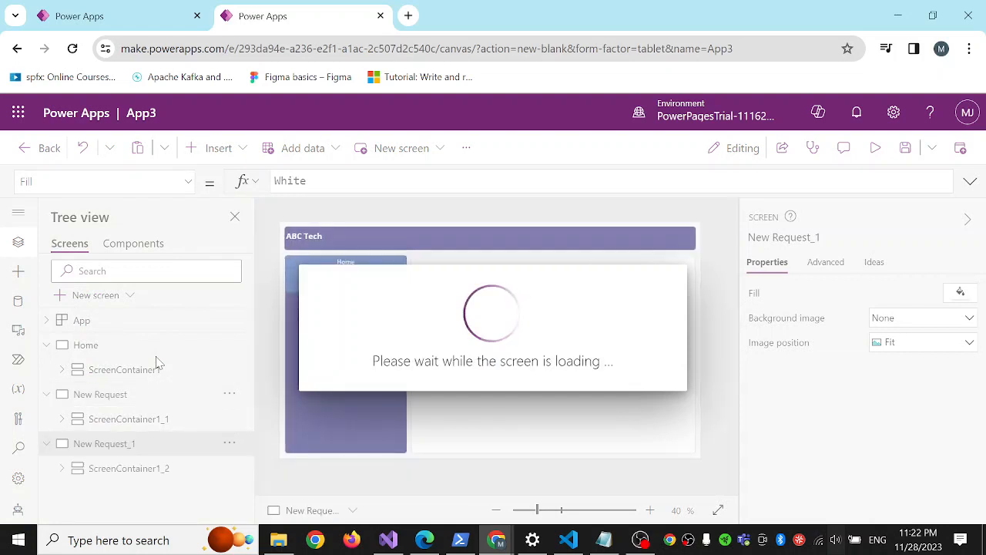
right_click(111, 448)
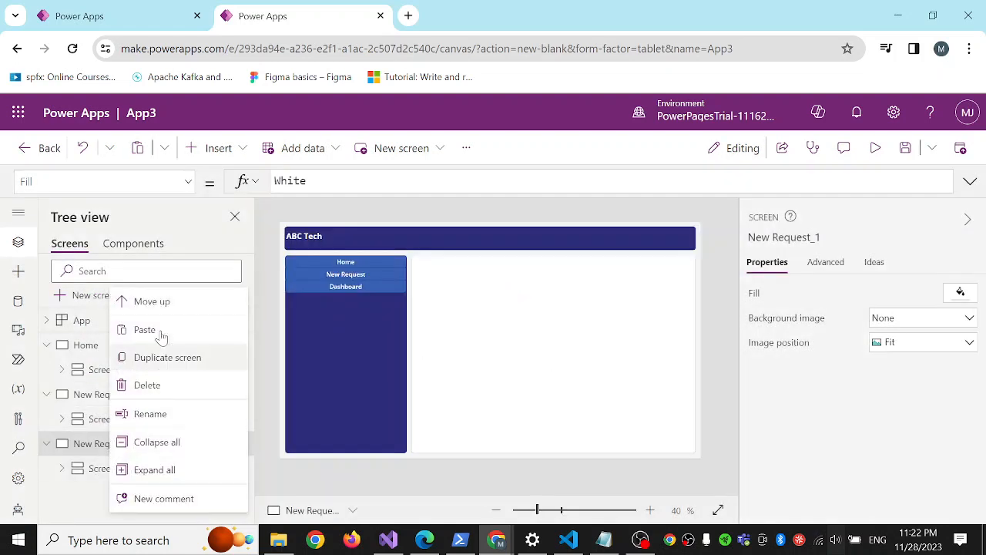
left_click(164, 414)
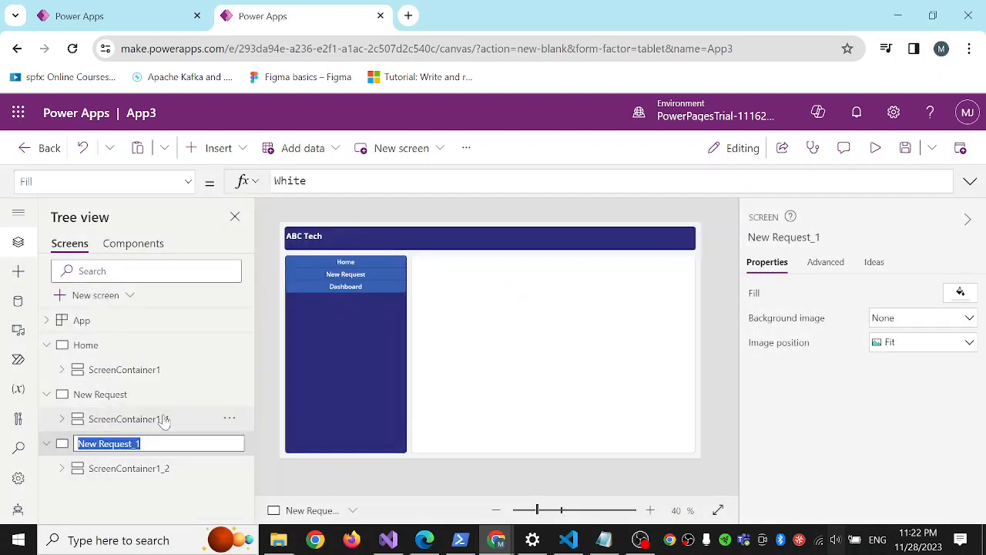
type("Dashboard")
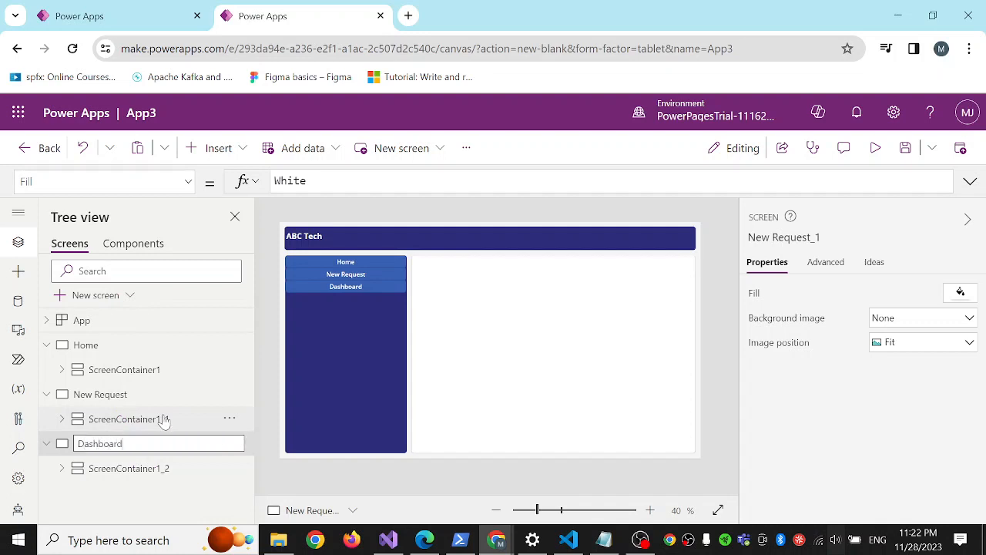
key("Return")
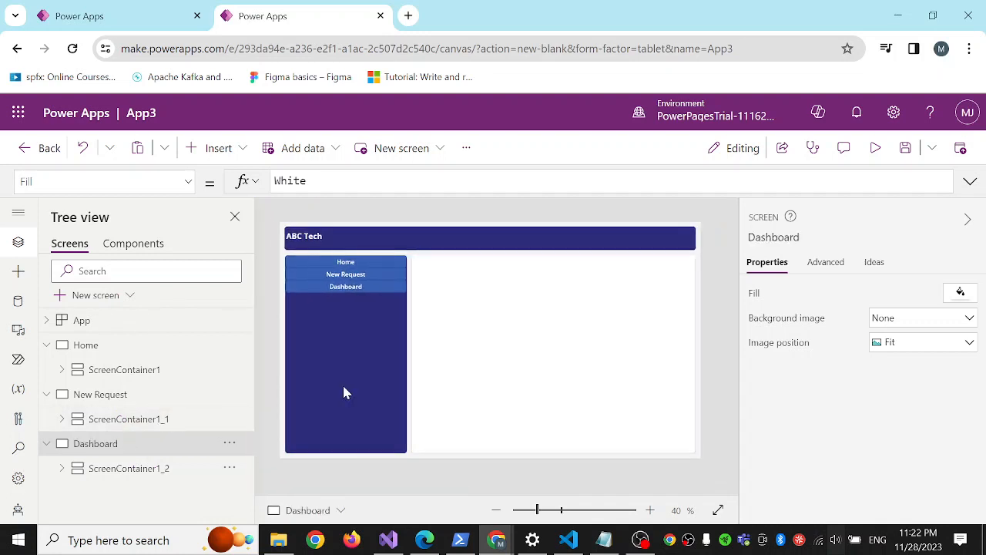
Collapse the New Request and Dashboard screens in the tree and insert a vertical gallery into the Home screen's main container.
left_click(46, 394)
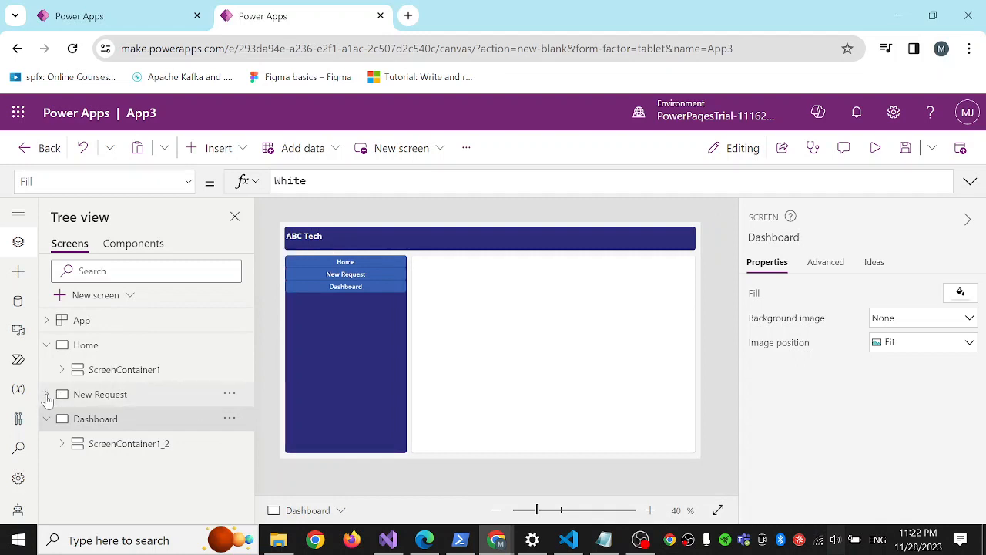
left_click(46, 420)
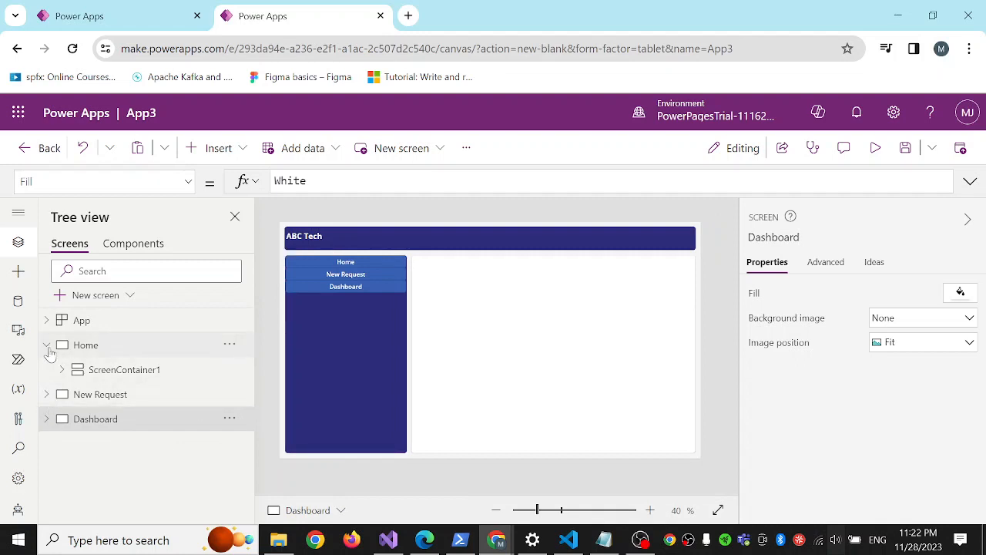
left_click(46, 345)
left_click(46, 344)
left_click(104, 371)
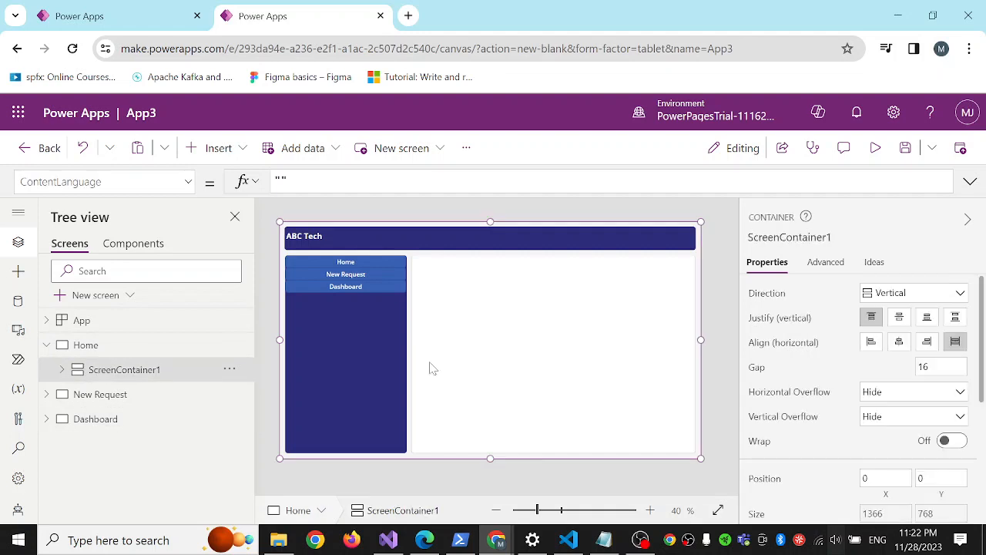
left_click(515, 340)
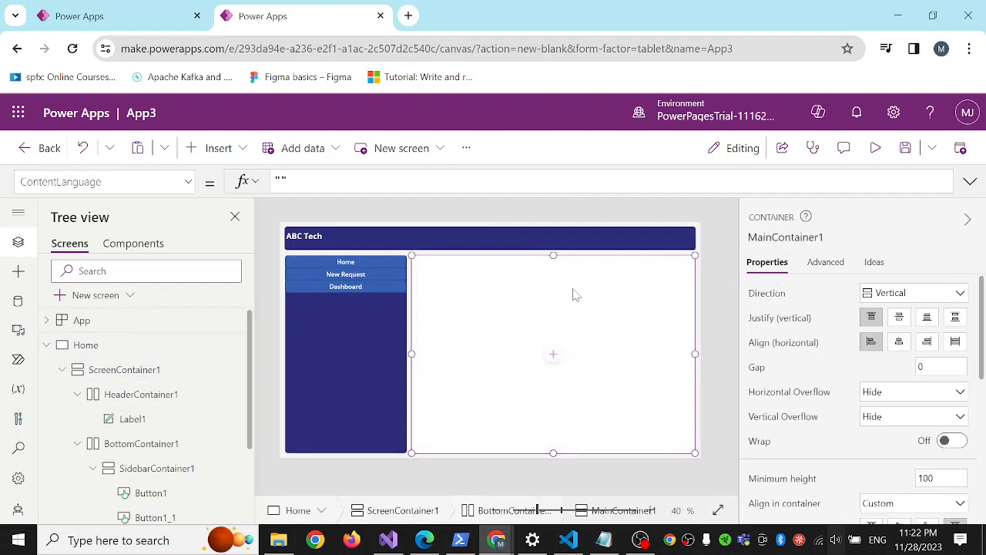
left_click(243, 148)
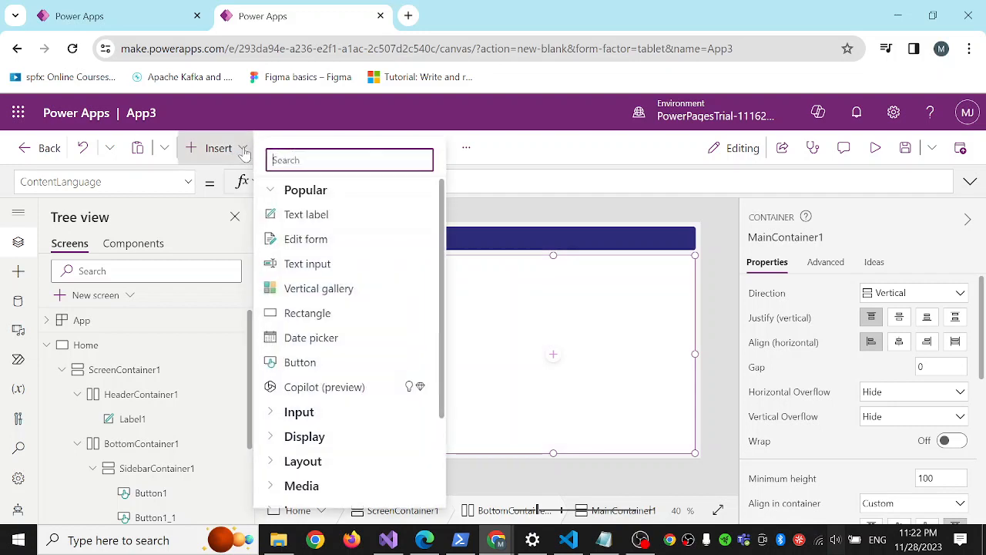
left_click(334, 291)
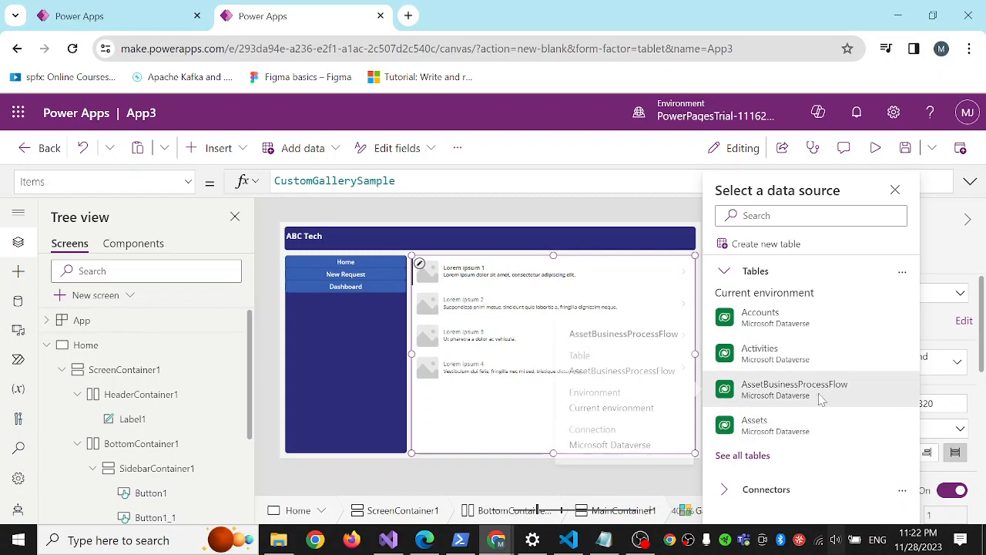
Connect the gallery to the Machine Orders Dataverse table and set its view to Active Machine Orders.
left_click(757, 460)
scroll(803, 403, "down", 3)
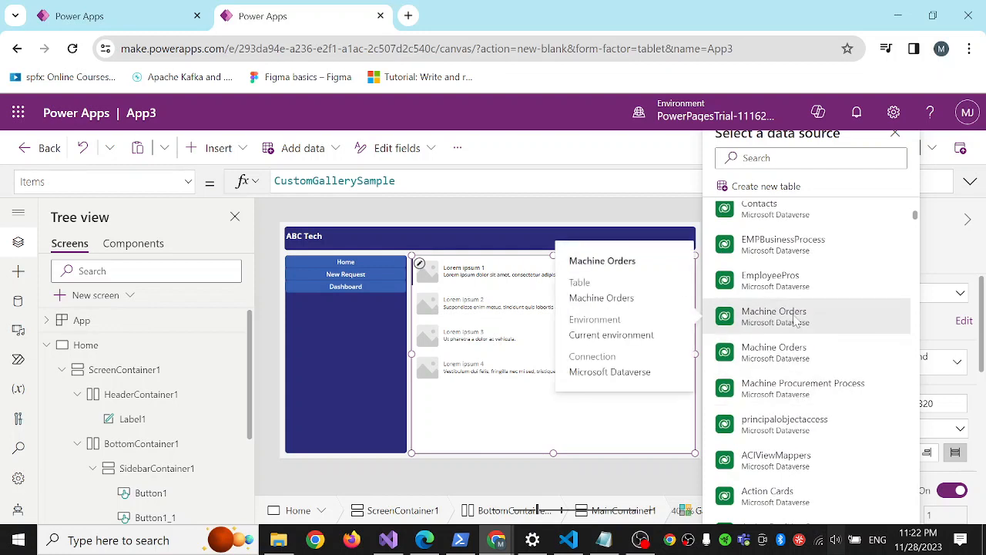
left_click(805, 316)
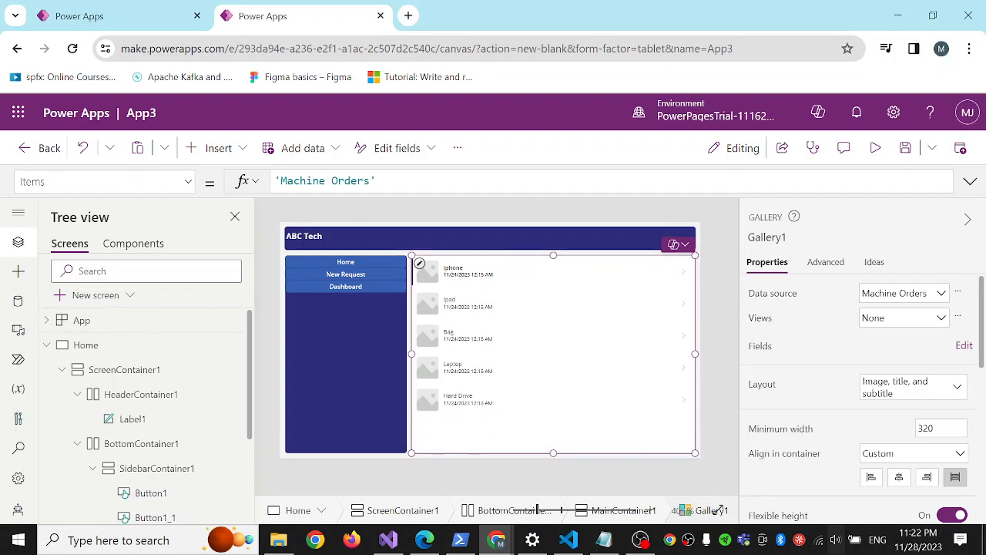
left_click(936, 319)
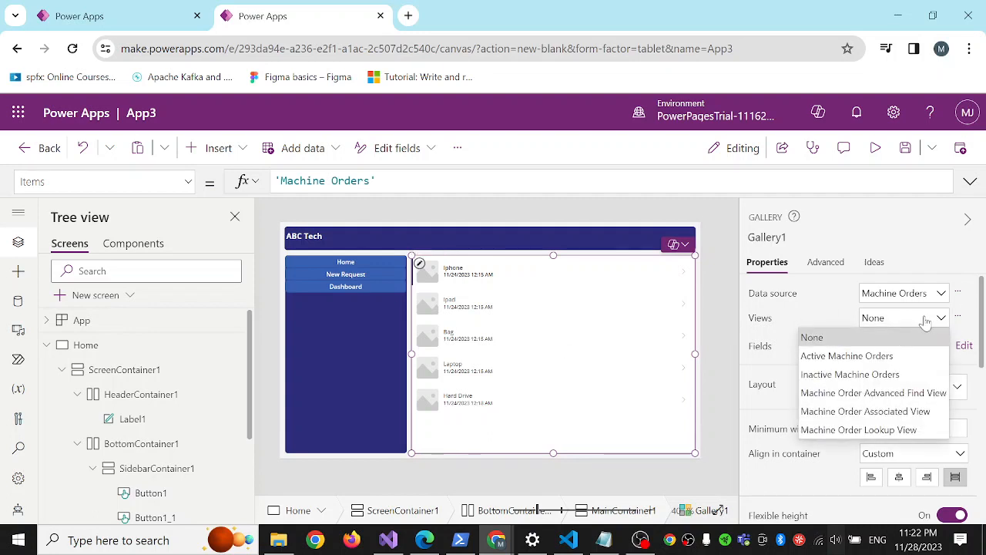
left_click(900, 358)
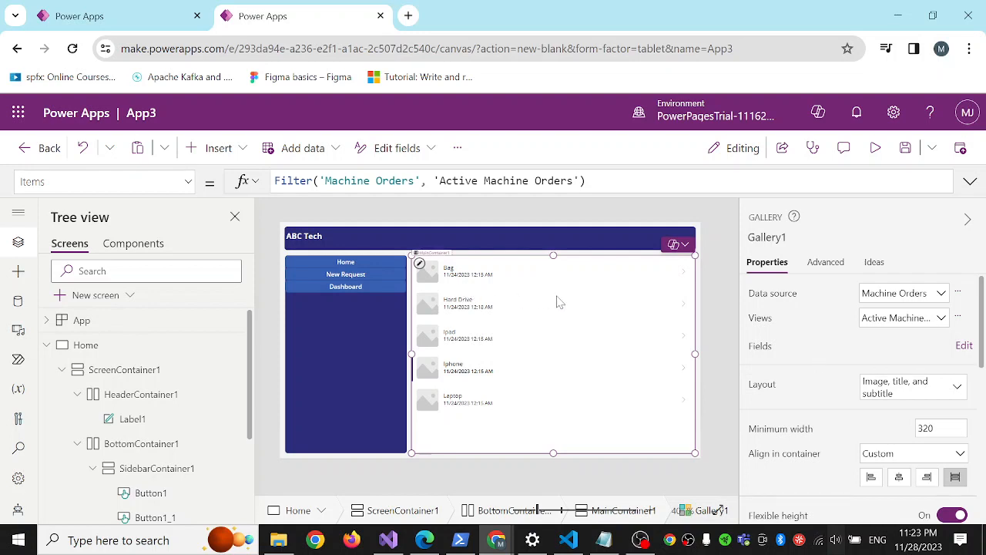
Delete the placeholder image from the Home screen's gallery rows.
scroll(813, 352, "down", 2)
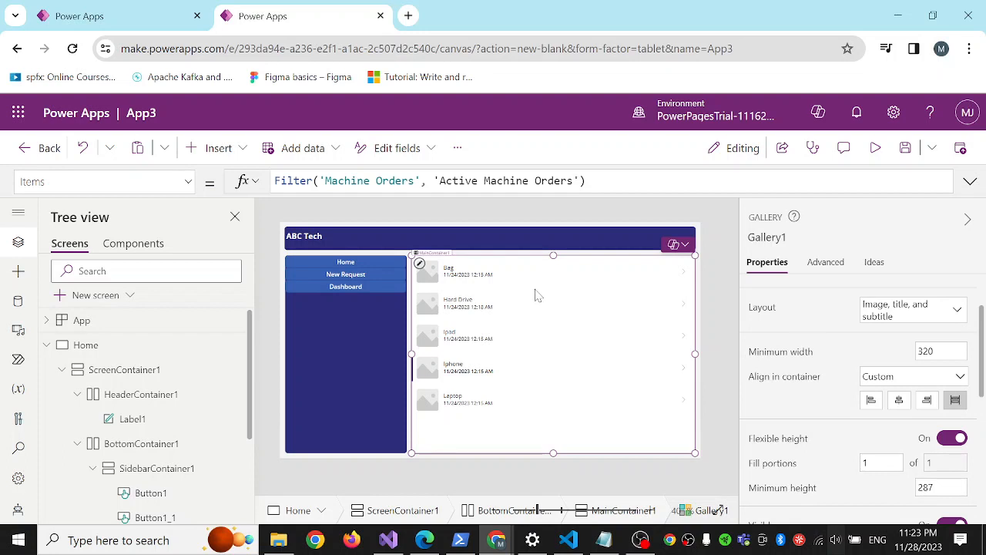
left_click(467, 274)
left_click(433, 273)
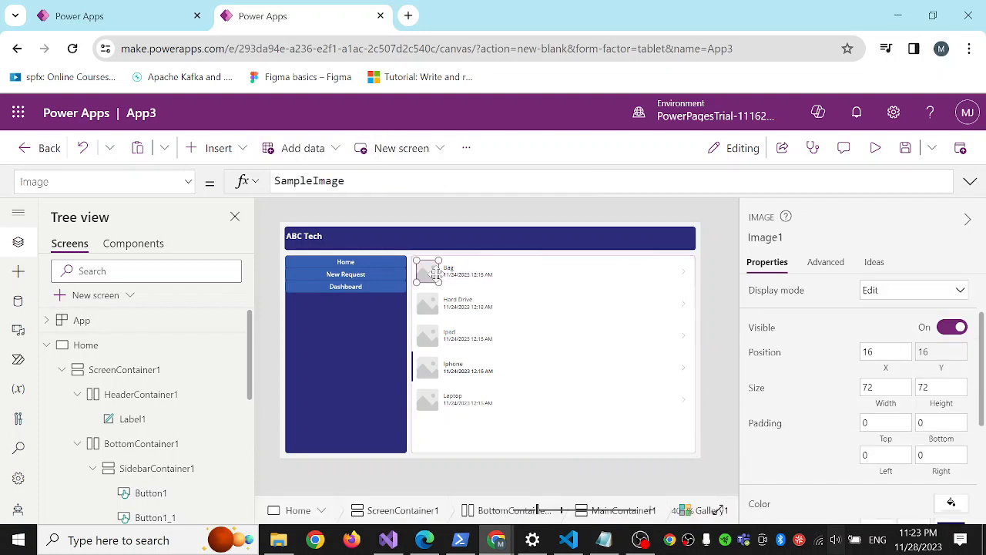
left_click(436, 276)
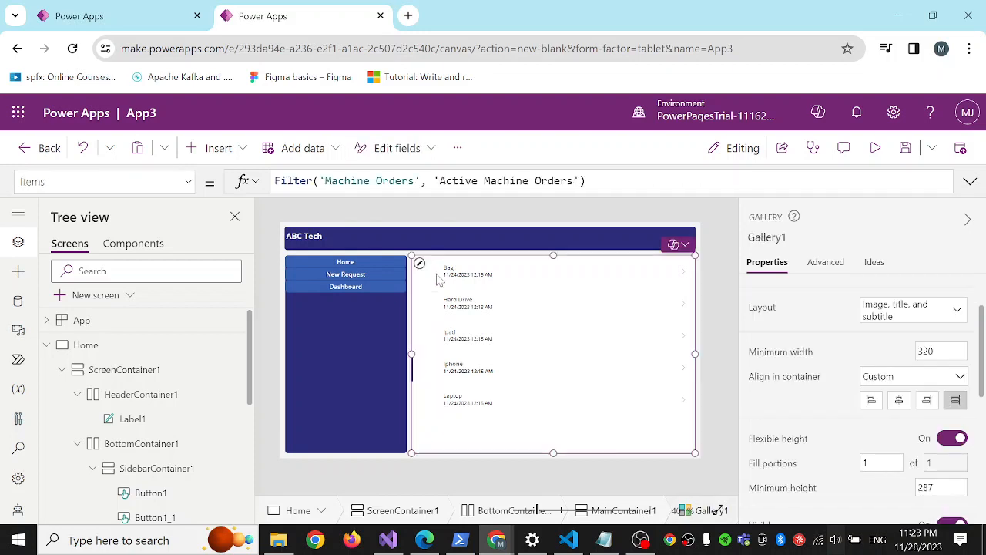
left_click(371, 317)
left_click(624, 316)
left_click(100, 347)
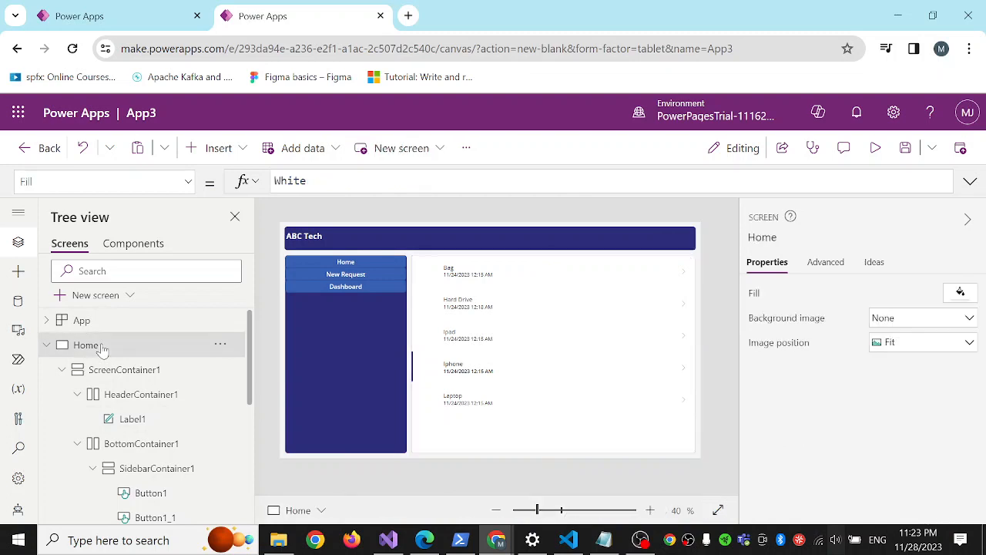
Insert an edit form into the New Request screen's main container.
left_click(46, 346)
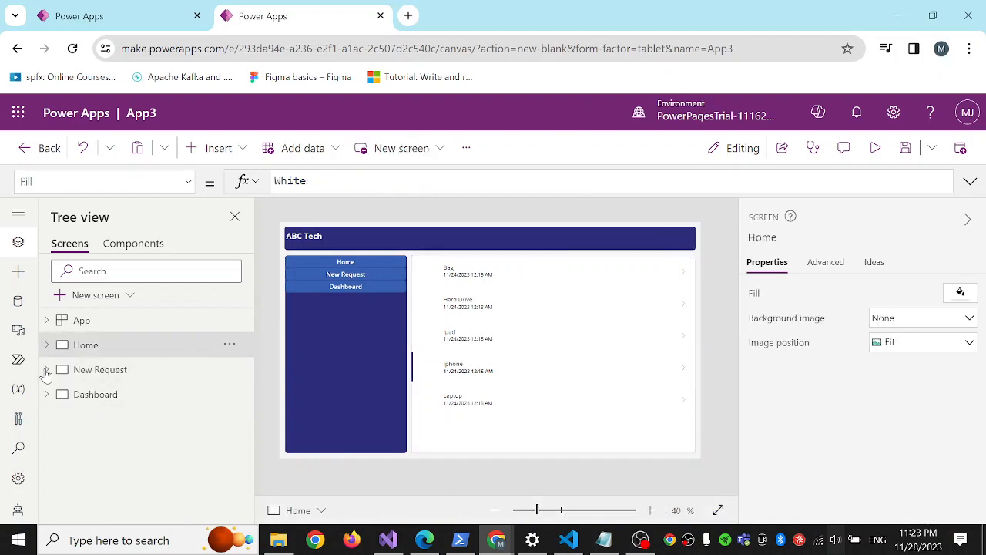
left_click(47, 370)
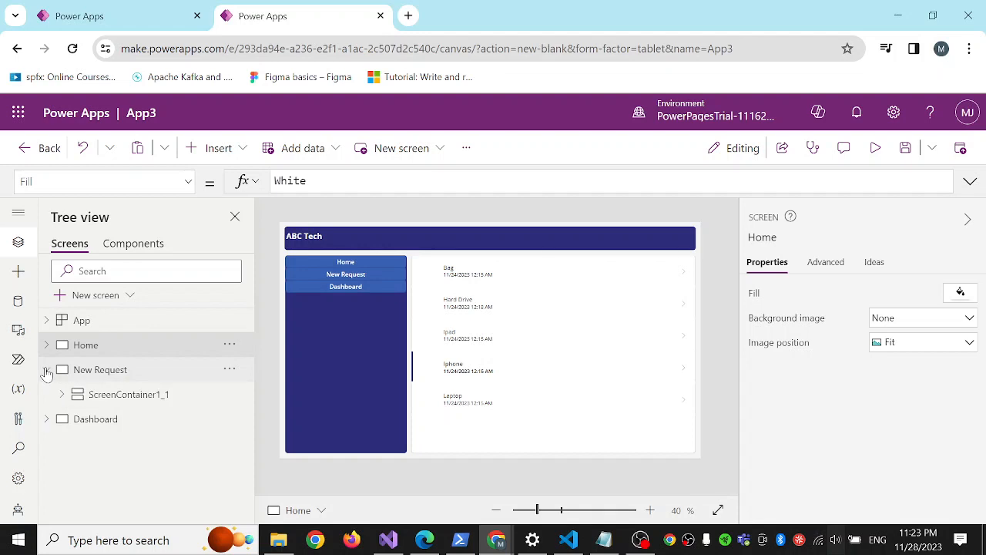
left_click(94, 370)
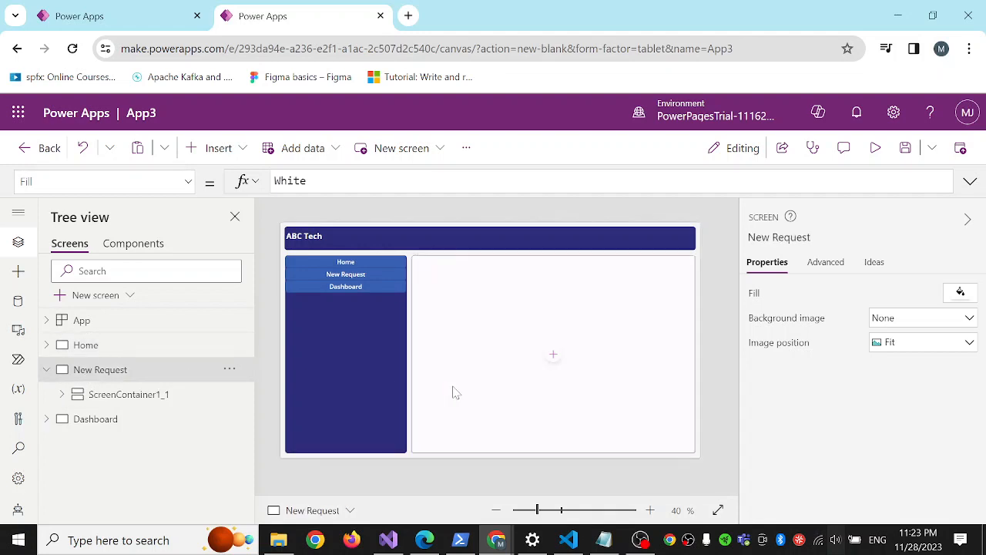
left_click(363, 278)
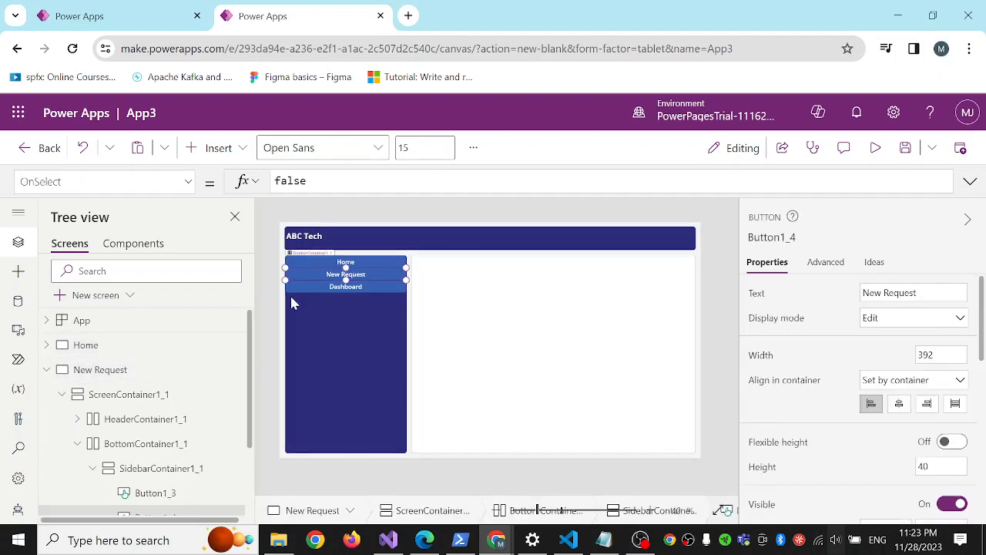
left_click(84, 371)
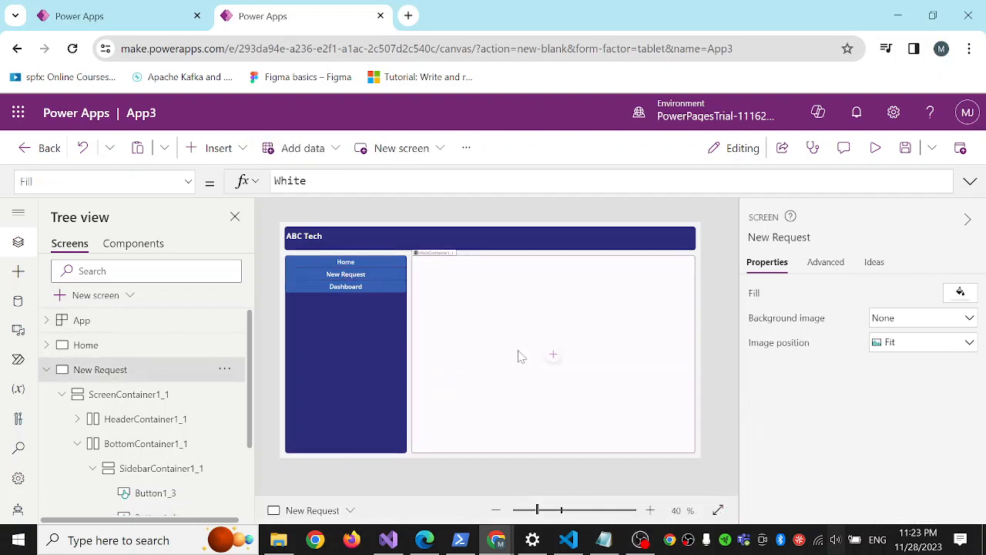
left_click(519, 346)
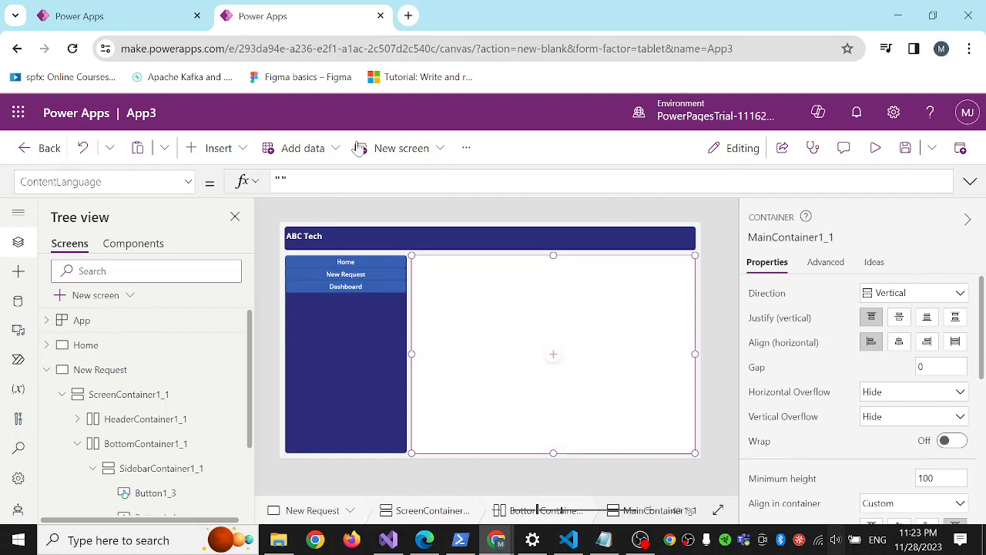
left_click(243, 154)
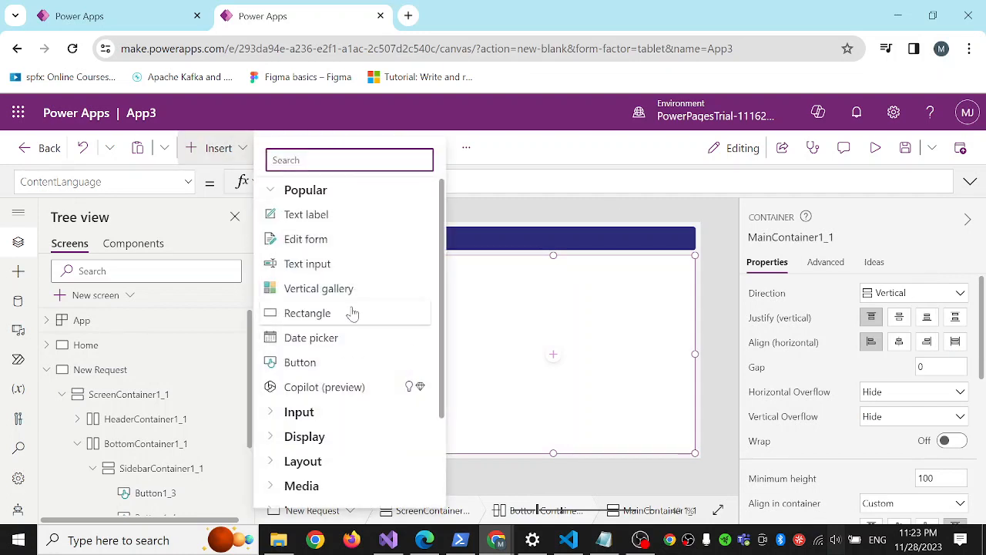
left_click(326, 240)
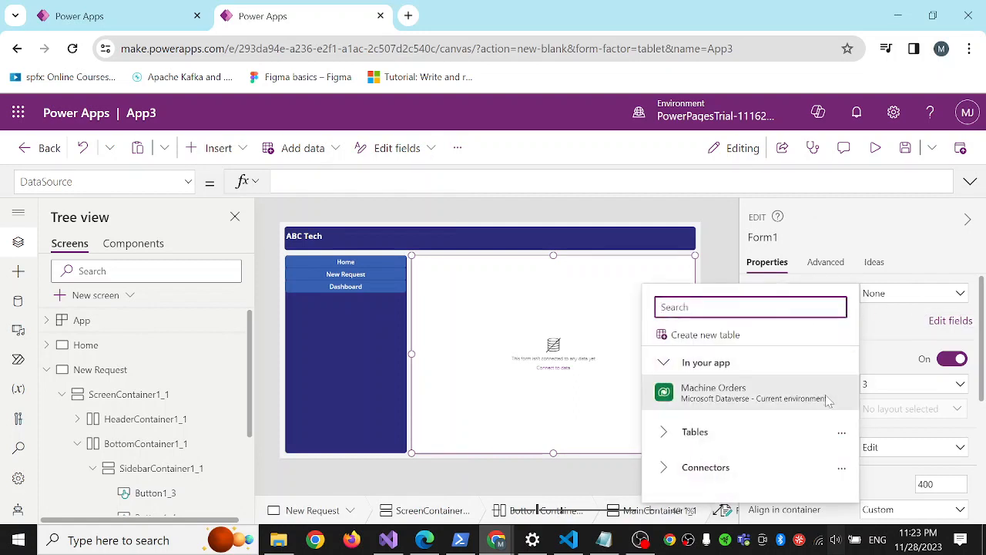
Connect the edit form to the Machine Orders table and set its default mode to New.
left_click(760, 401)
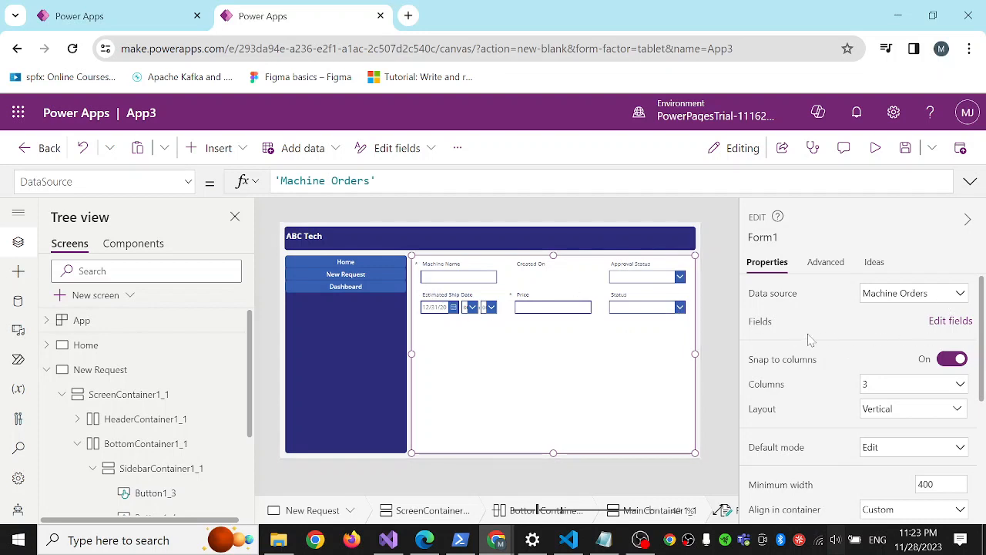
scroll(807, 336, "down", 2)
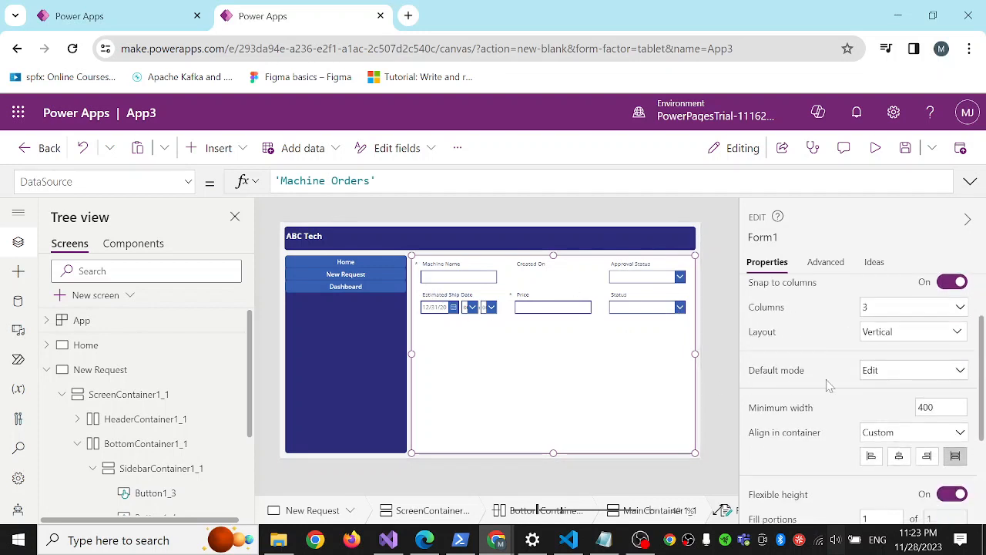
left_click(896, 378)
left_click(892, 411)
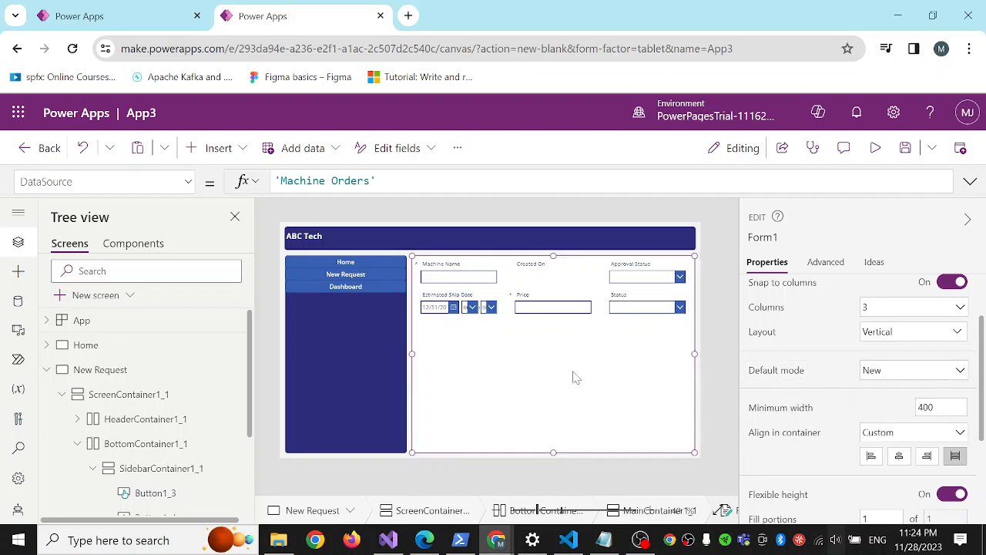
Add a button at the lower-right corner of the New Request form and set its text to Submit.
left_click(235, 147)
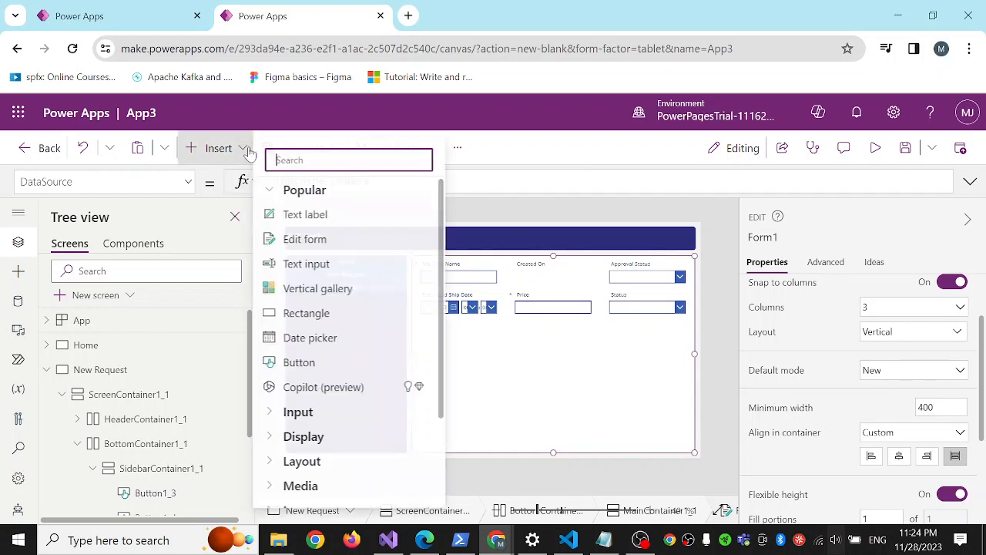
left_click(322, 364)
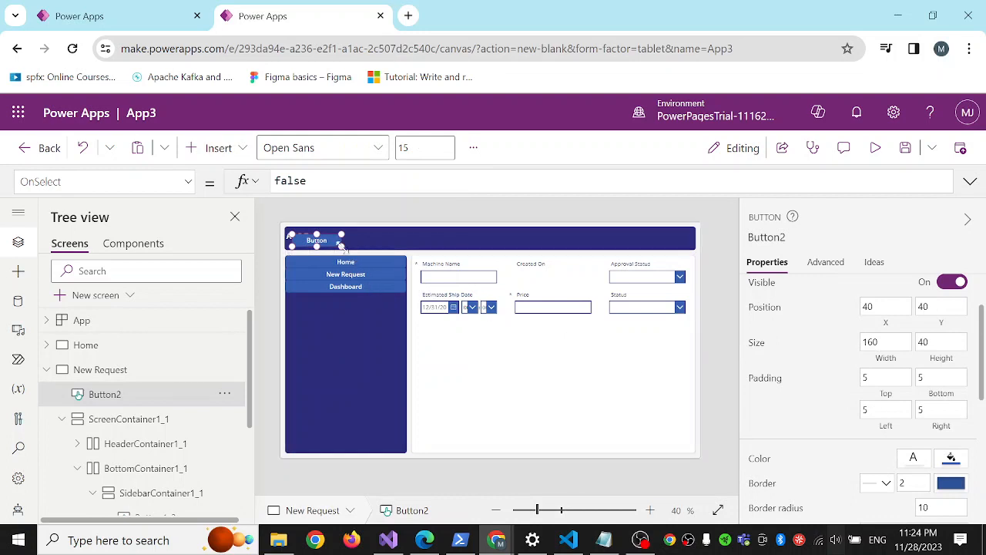
left_click_drag(322, 241, 676, 438)
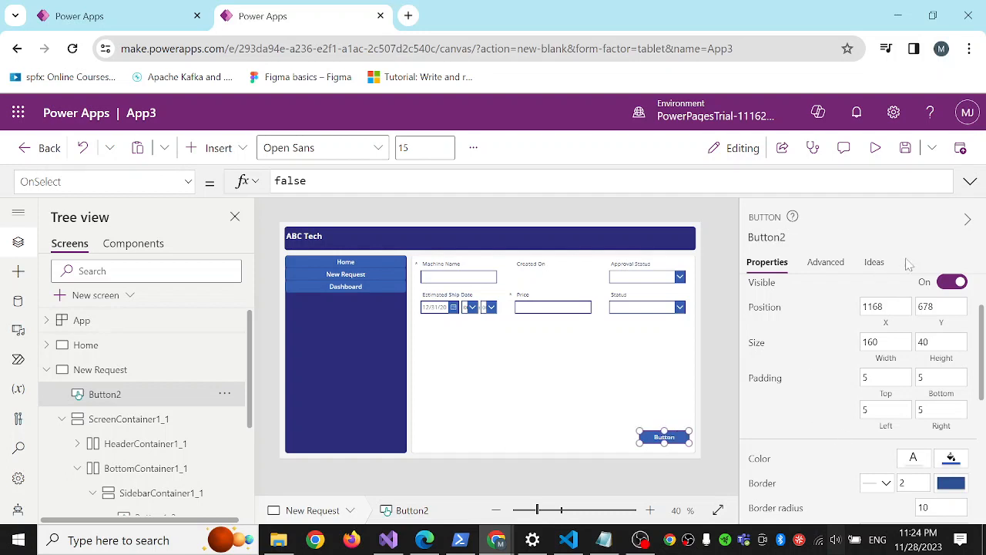
scroll(775, 324, "up", 2)
left_click(909, 292)
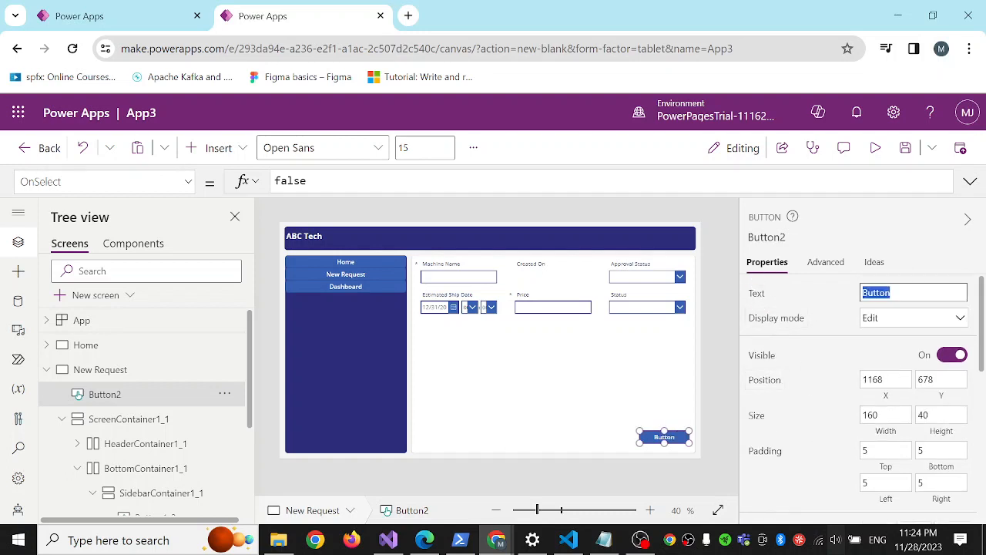
type("Submit")
Set the Submit button's OnSelect formula to SubmitForm(Form1);.
double_click(291, 181)
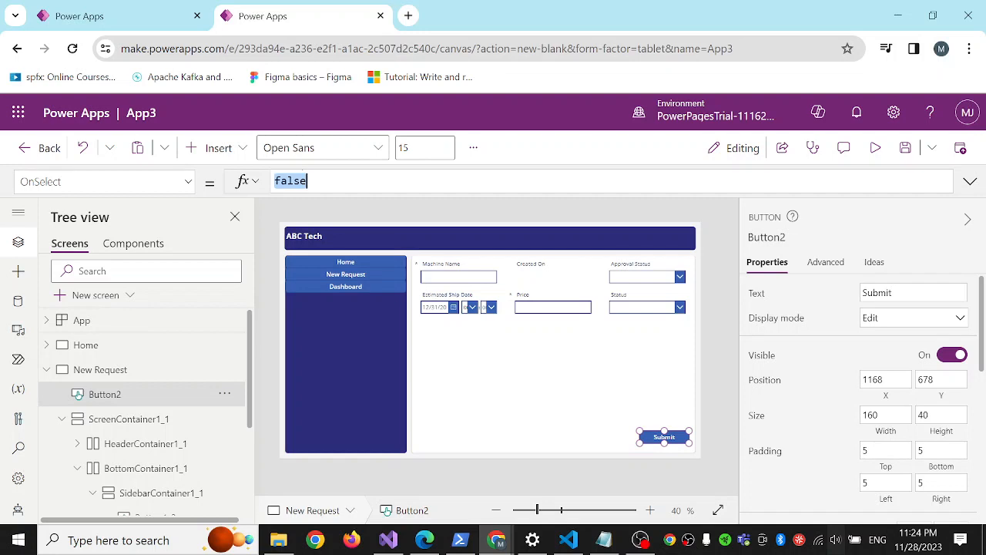
key("BackSpace")
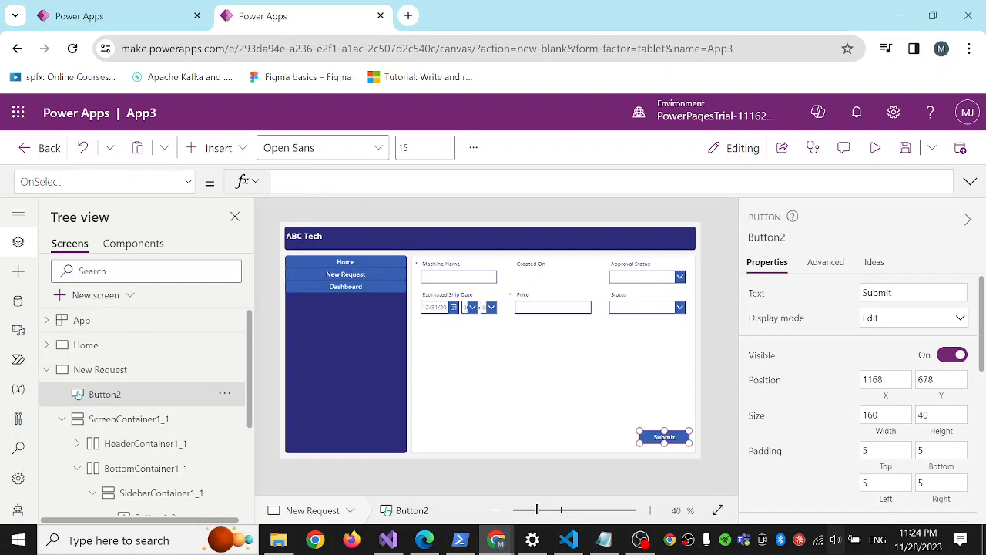
type("su")
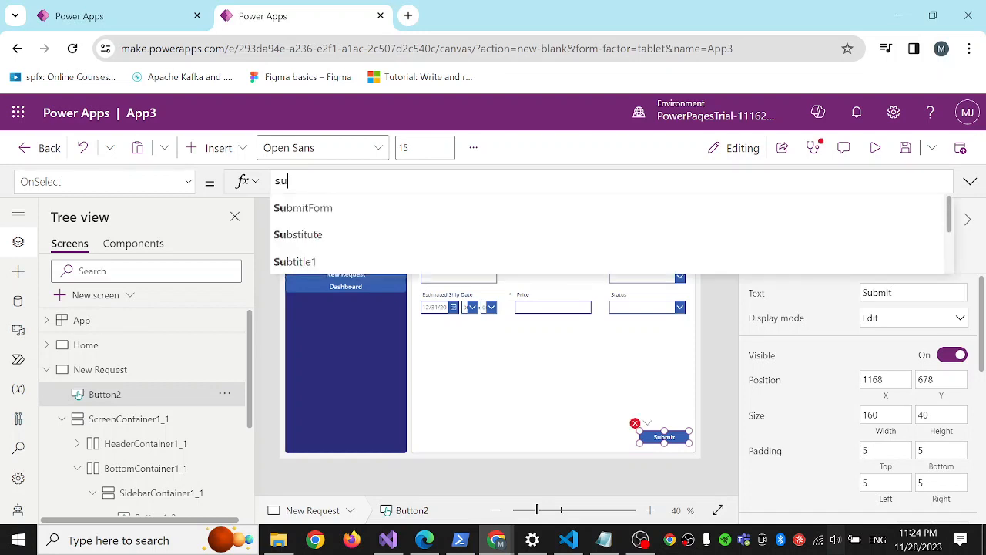
type("b")
key("Tab")
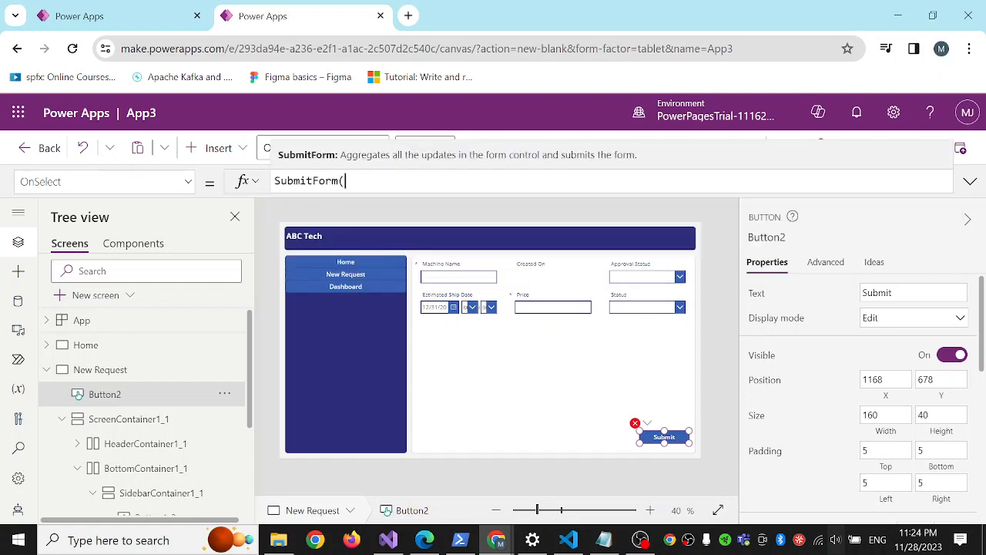
left_click(307, 210)
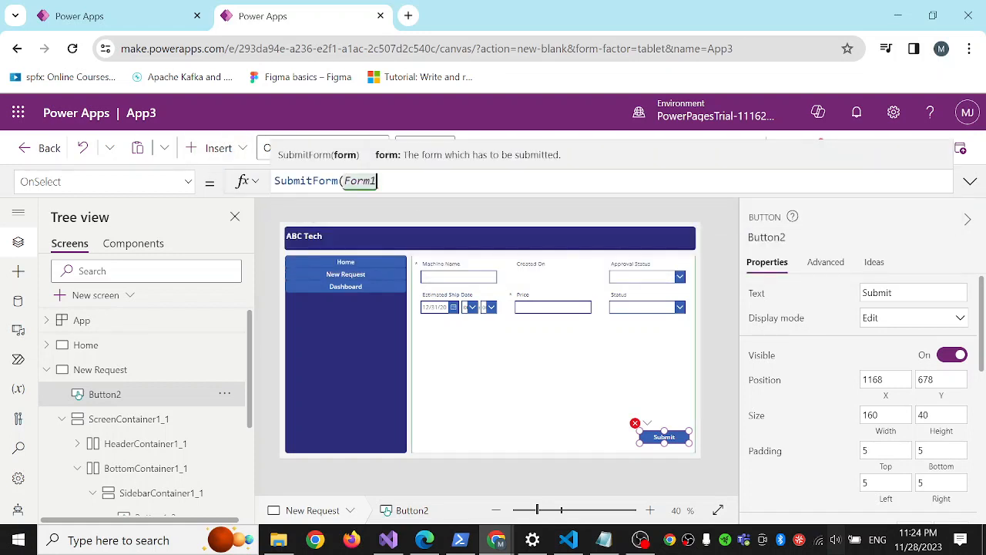
type(");")
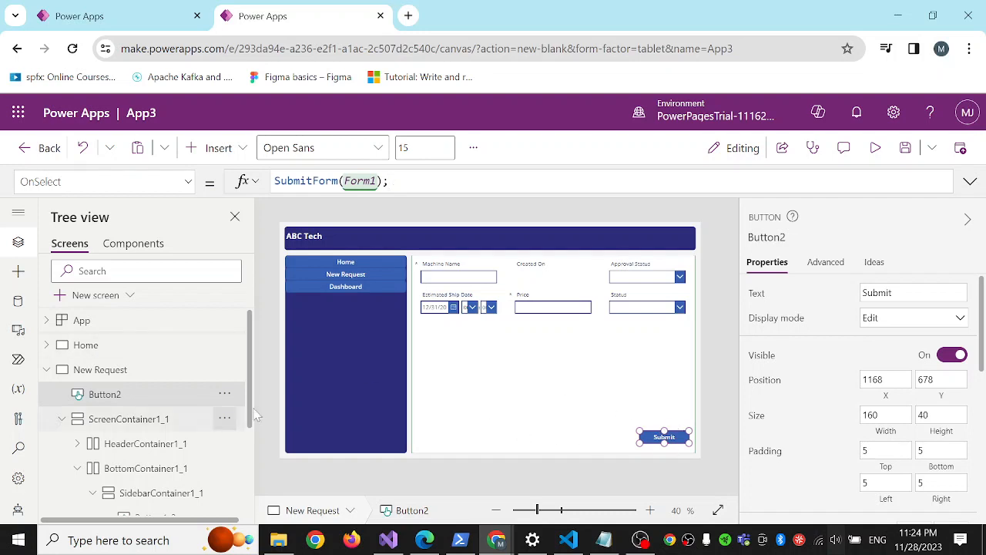
left_click(47, 369)
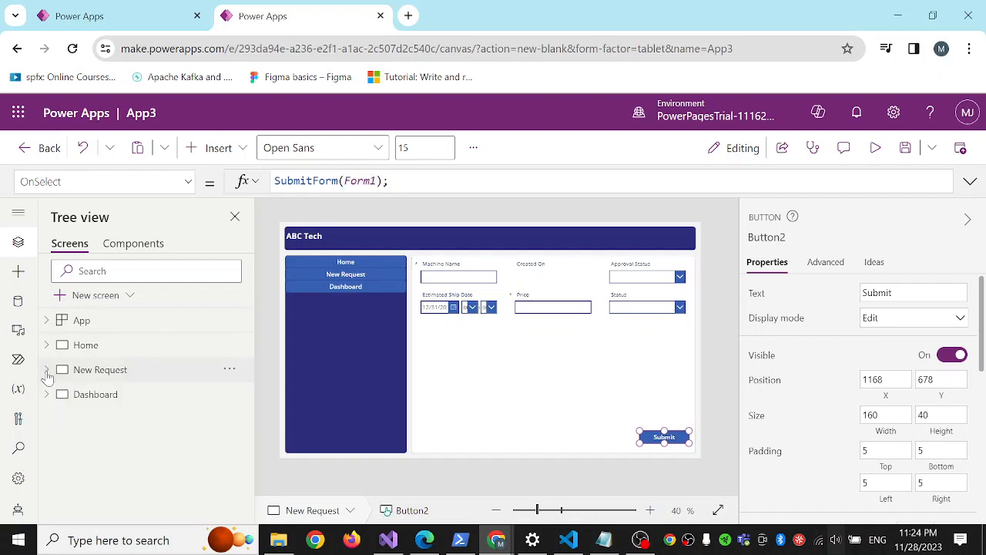
left_click(47, 370)
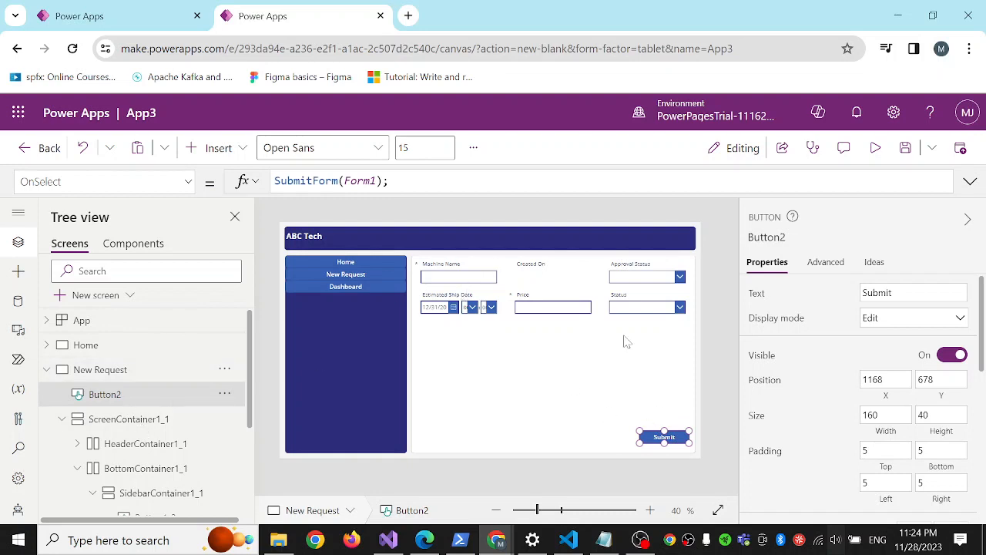
left_click(549, 368)
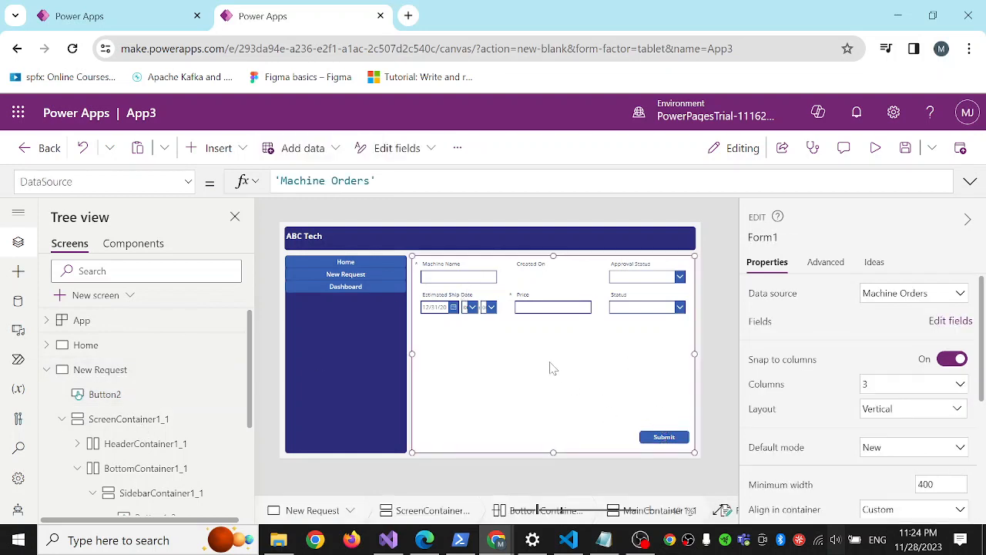
left_click(672, 438)
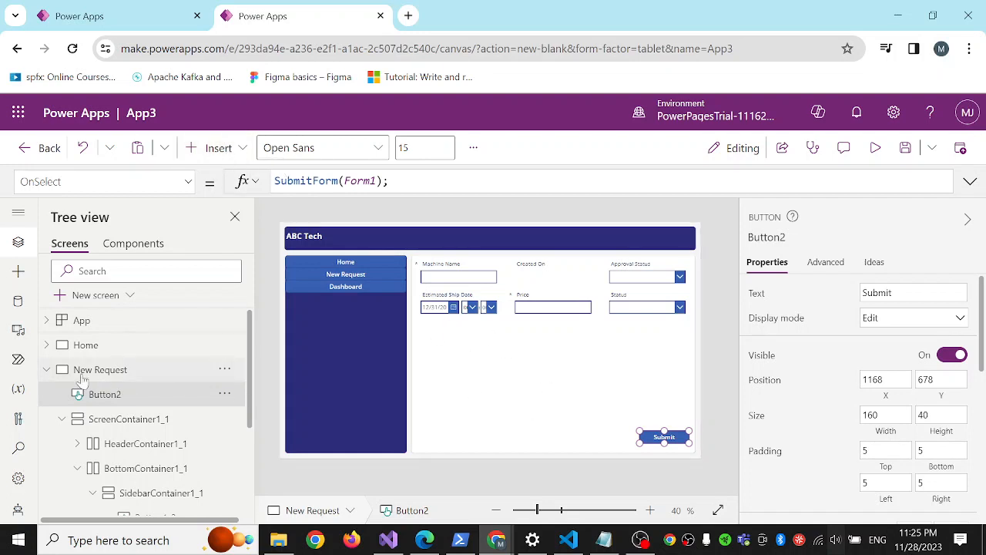
Insert a rectangle shape on the New Request screen.
left_click(243, 151)
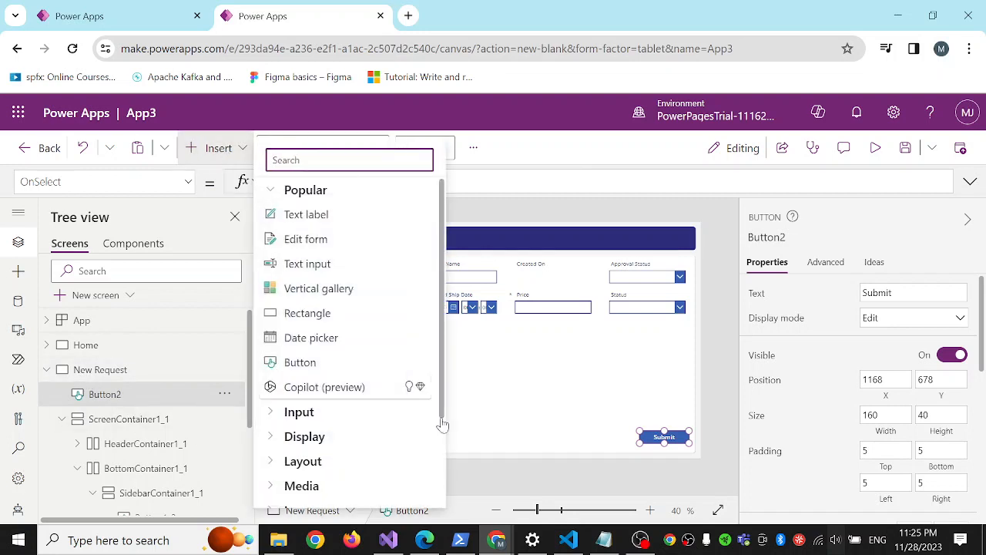
scroll(376, 348, "down", 1)
scroll(376, 348, "down", 3)
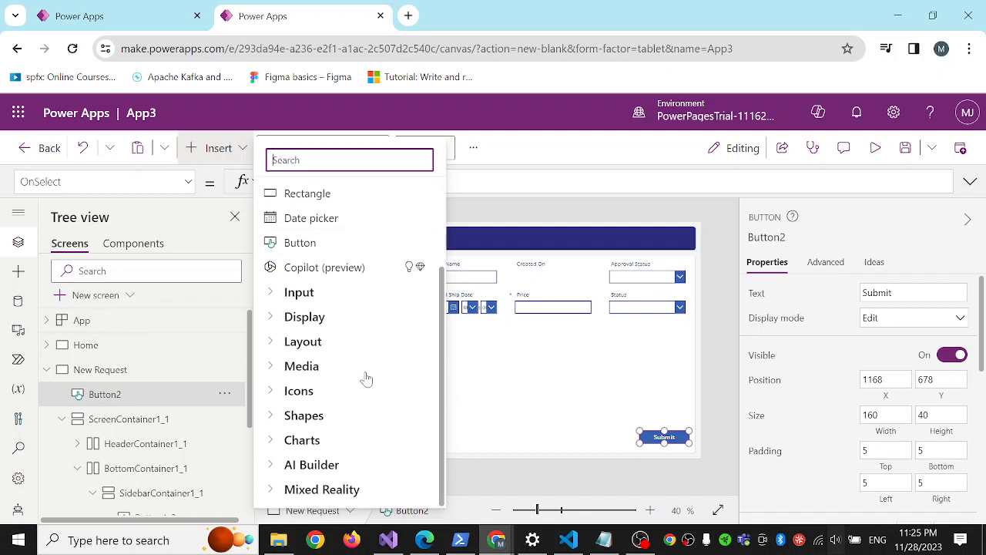
left_click(277, 416)
scroll(329, 402, "down", 5)
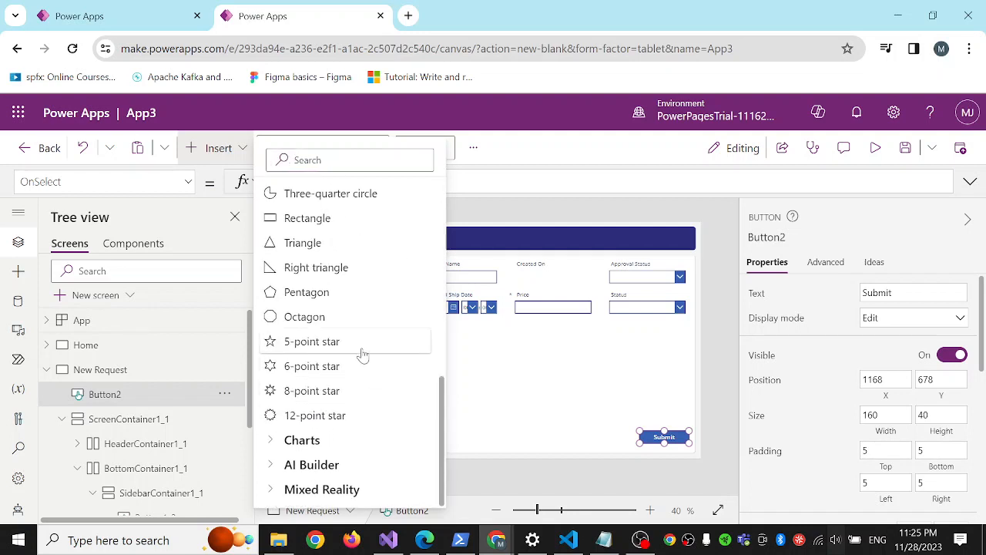
left_click(319, 218)
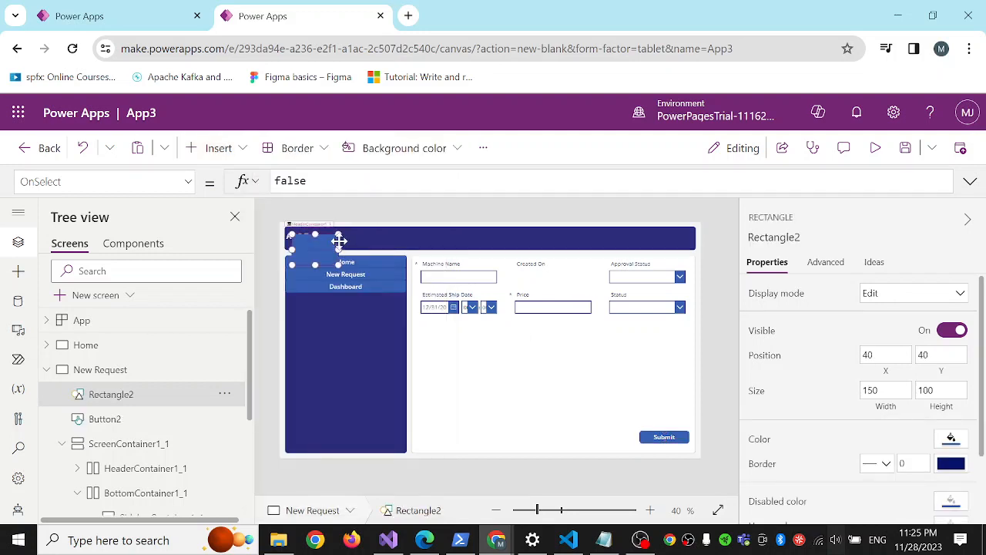
Set the new rectangle's Width property to Parent.Width.
left_click(188, 182)
scroll(133, 306, "down", 3)
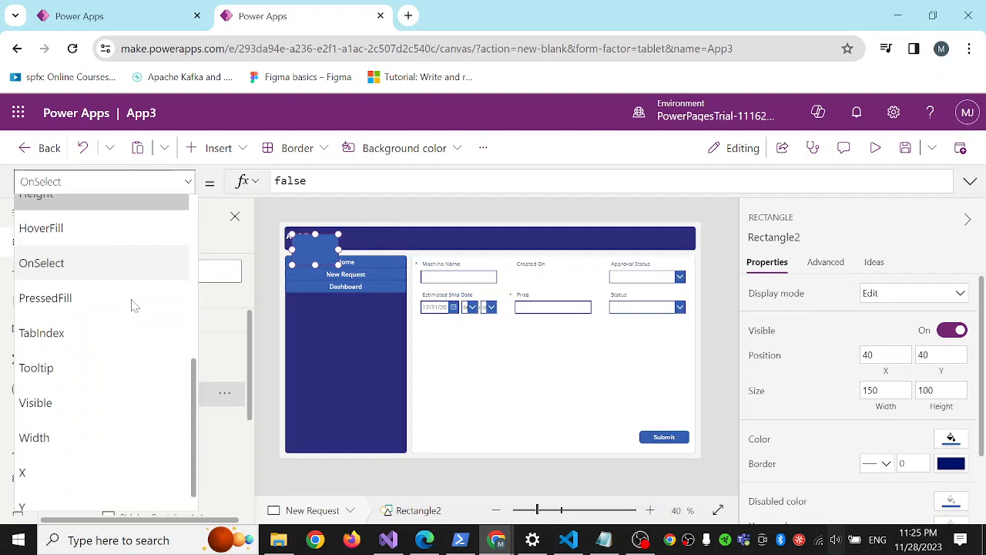
left_click(80, 437)
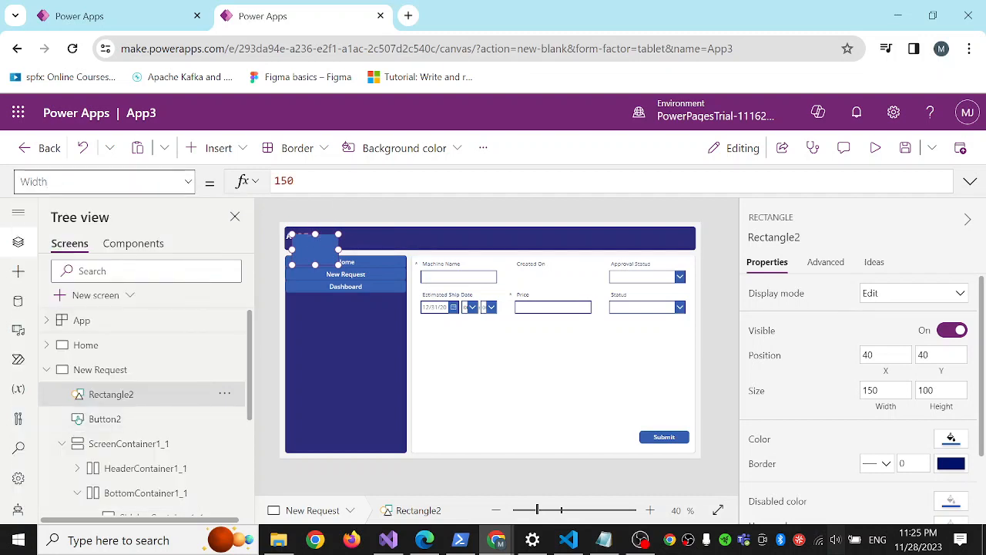
double_click(285, 181)
type("par")
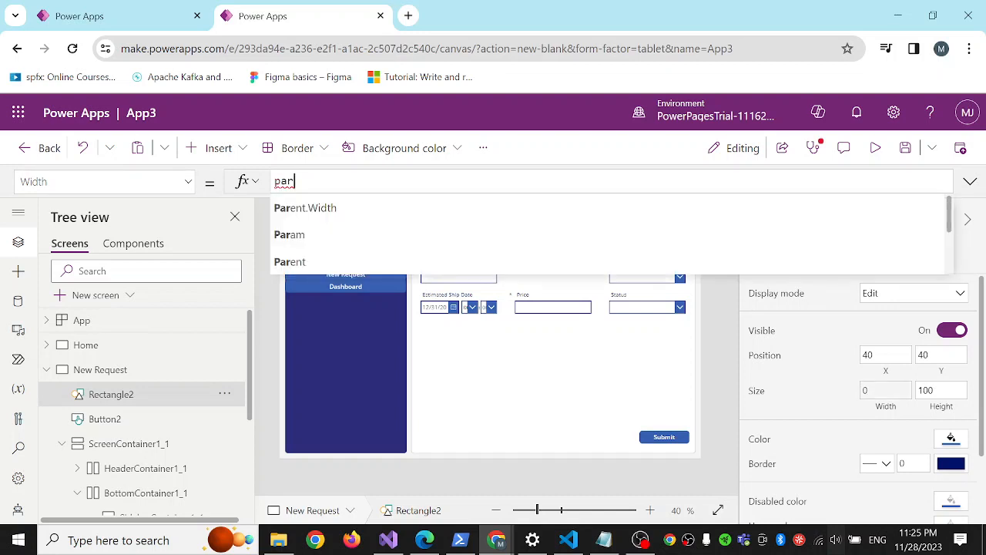
key("Down")
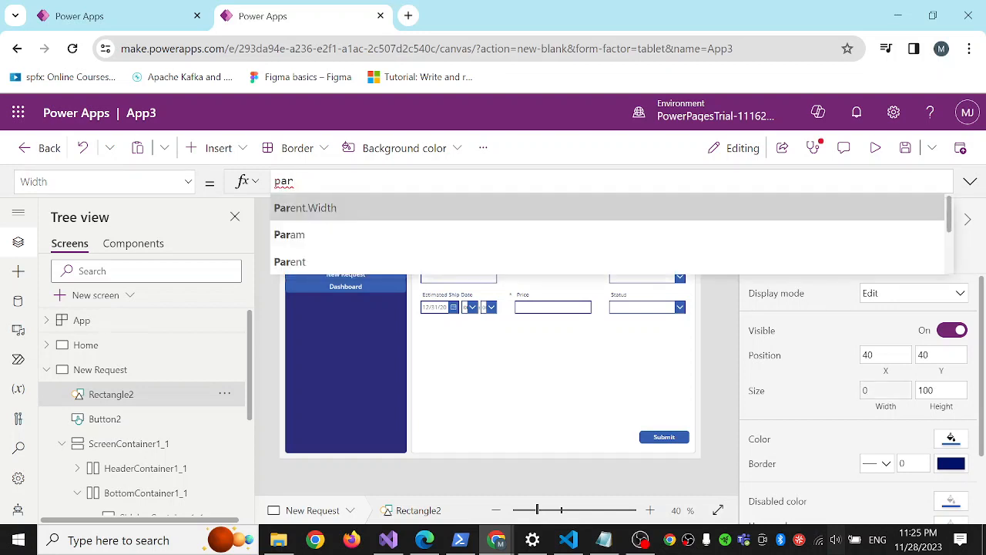
key("Tab")
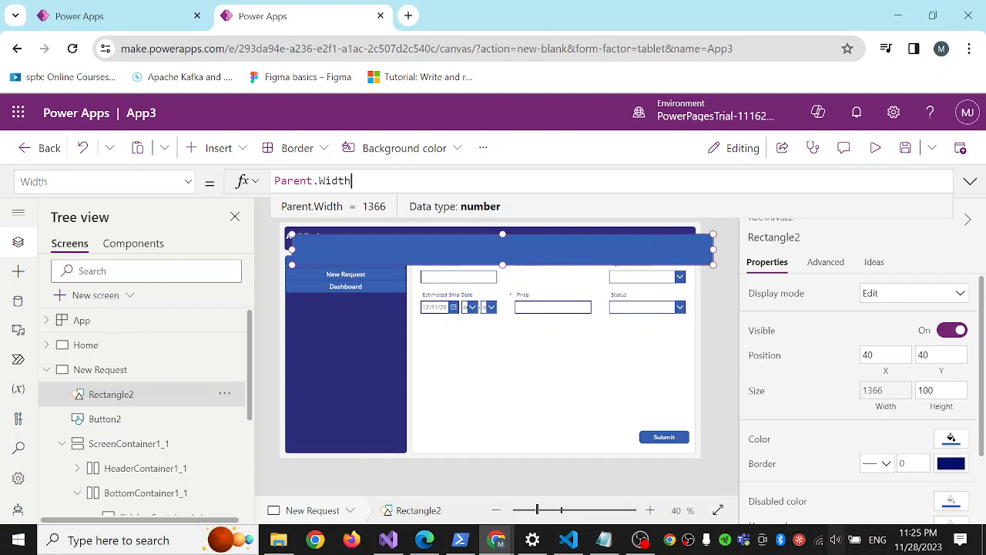
Set the rectangle's Height to Parent.Height and move it to position 0, 0 to cover the whole screen.
left_click(187, 182)
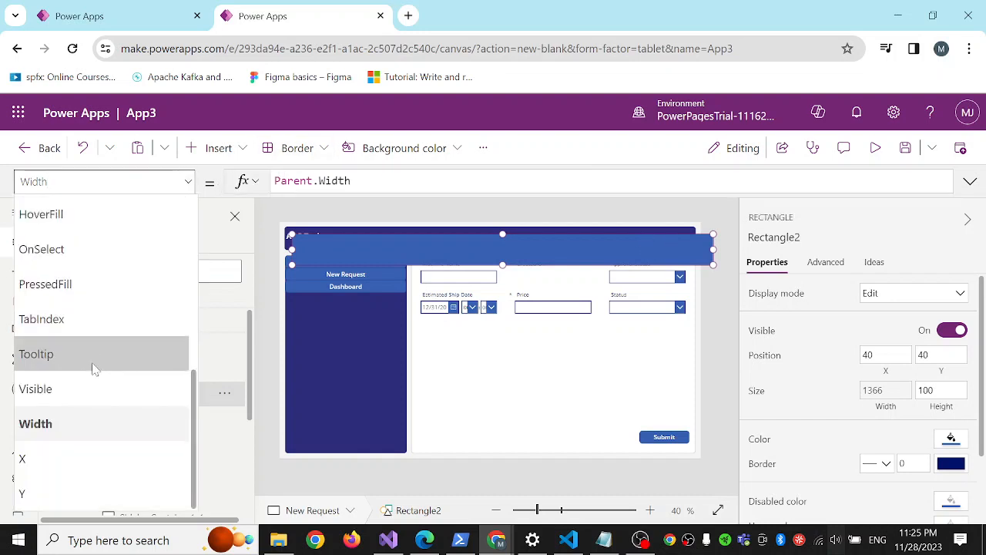
scroll(94, 362, "up", 4)
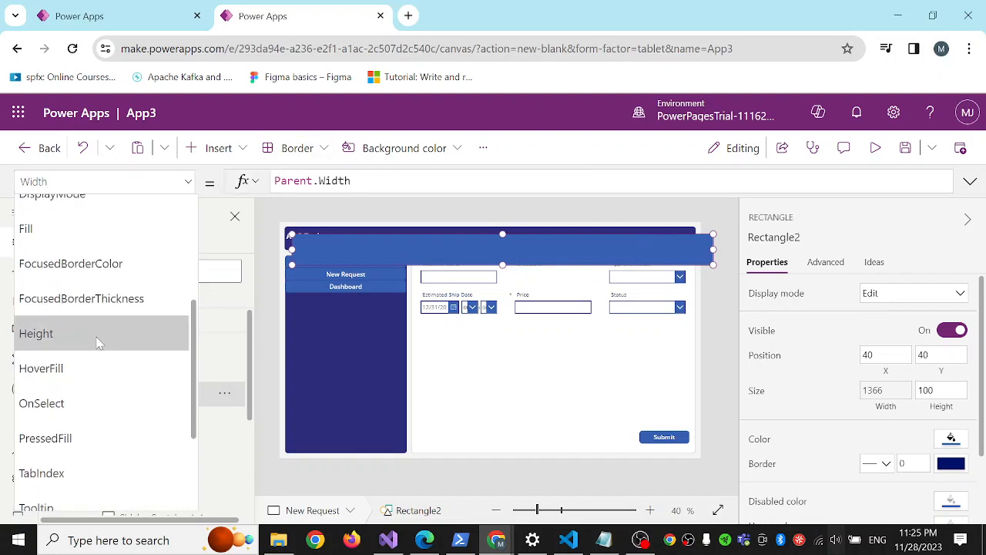
left_click(98, 341)
double_click(291, 180)
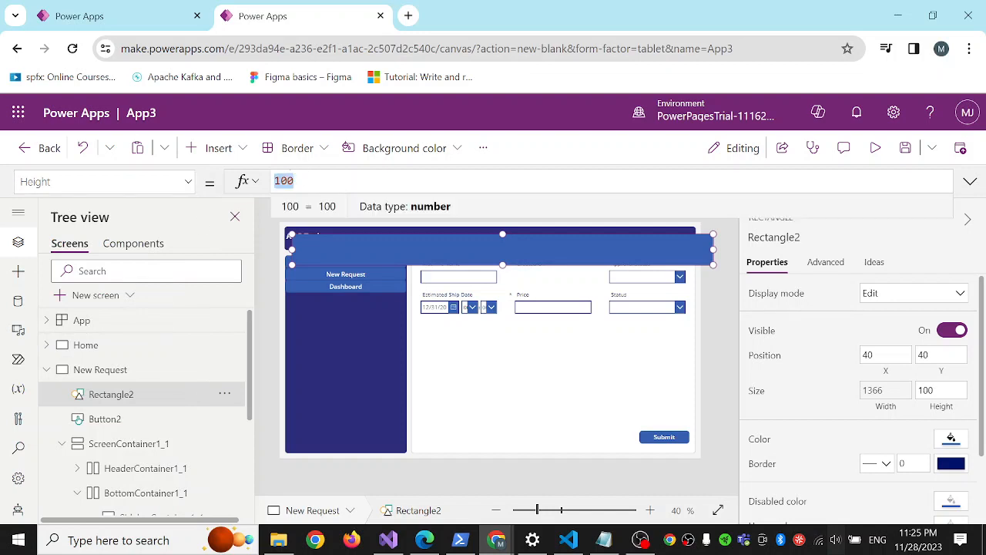
type("pare")
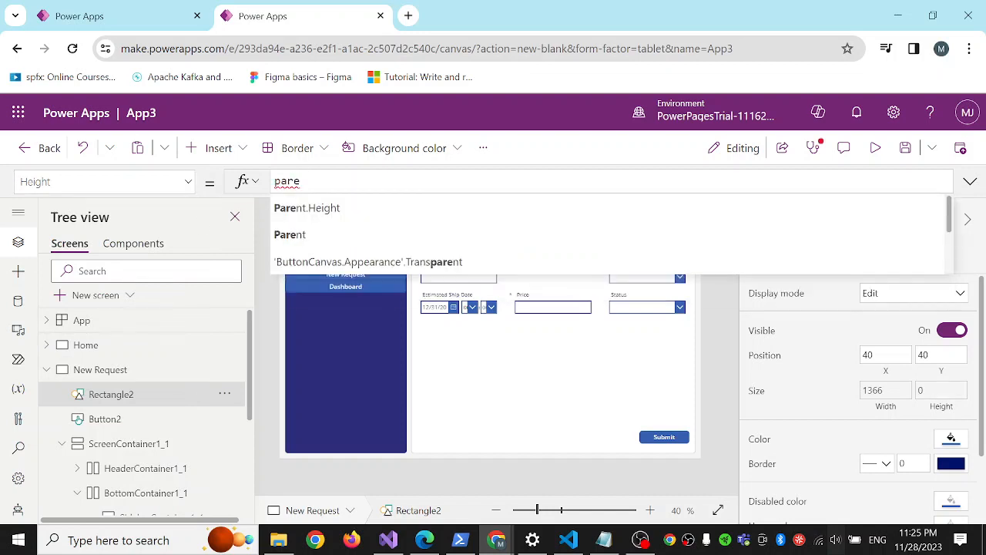
key("Tab")
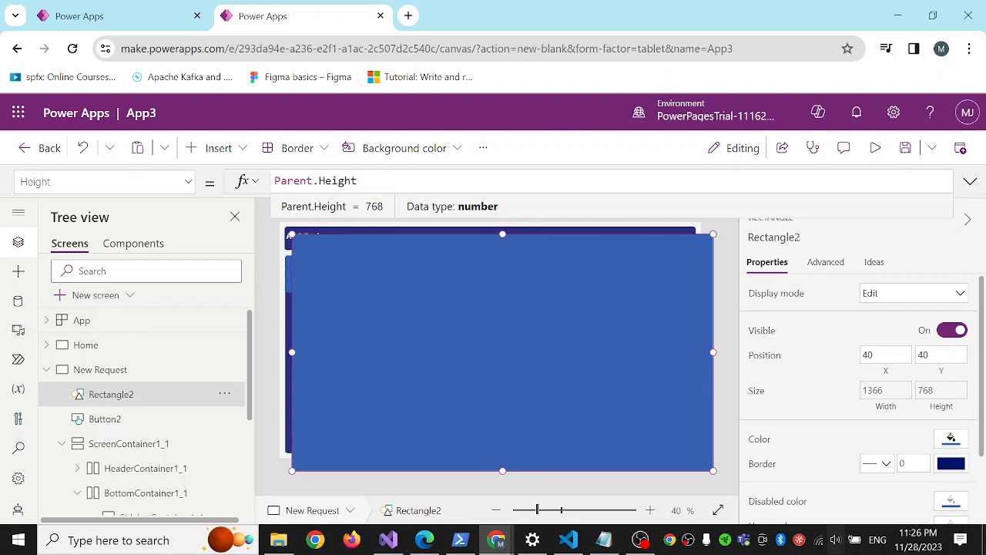
left_click(474, 318)
left_click_drag(494, 320, 470, 297)
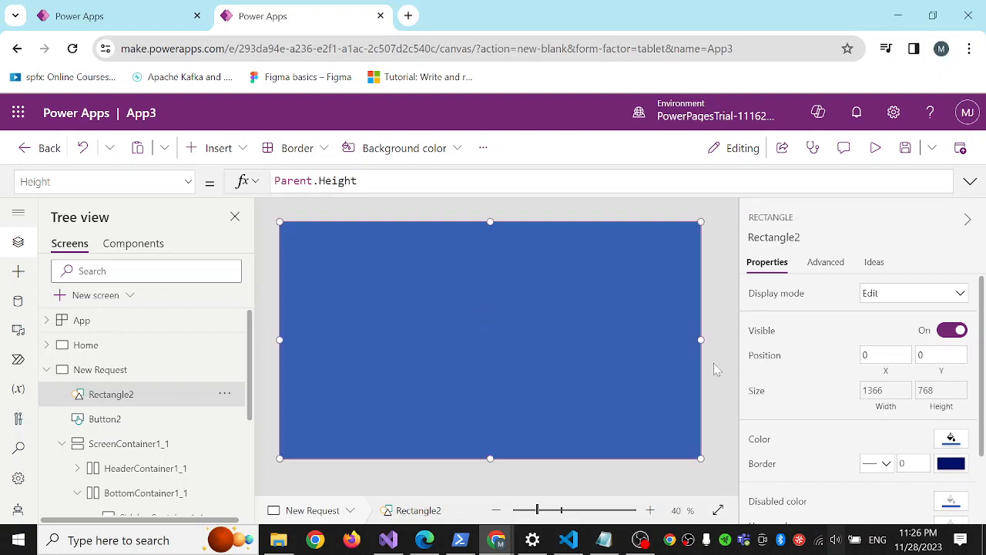
left_click(189, 182)
scroll(135, 350, "down", 2)
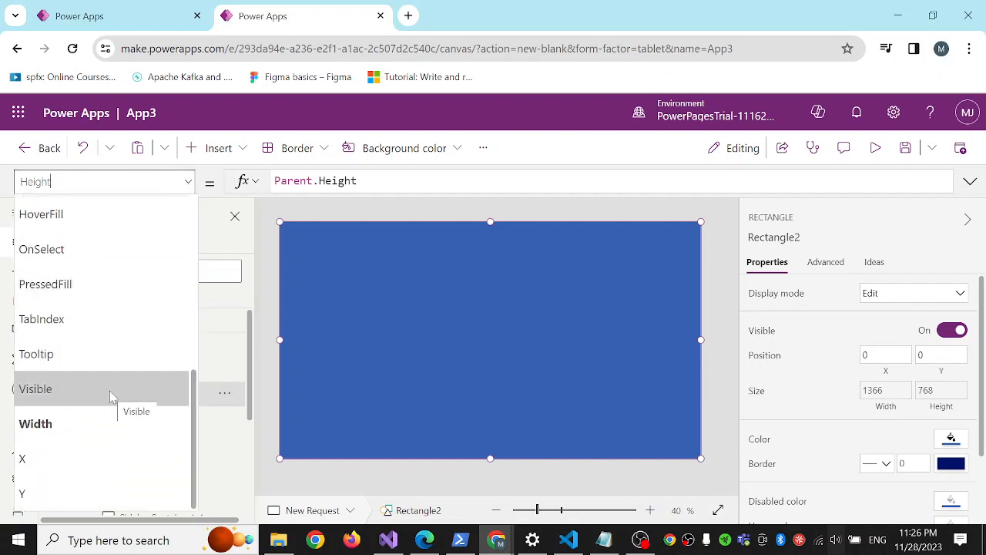
left_click(110, 396)
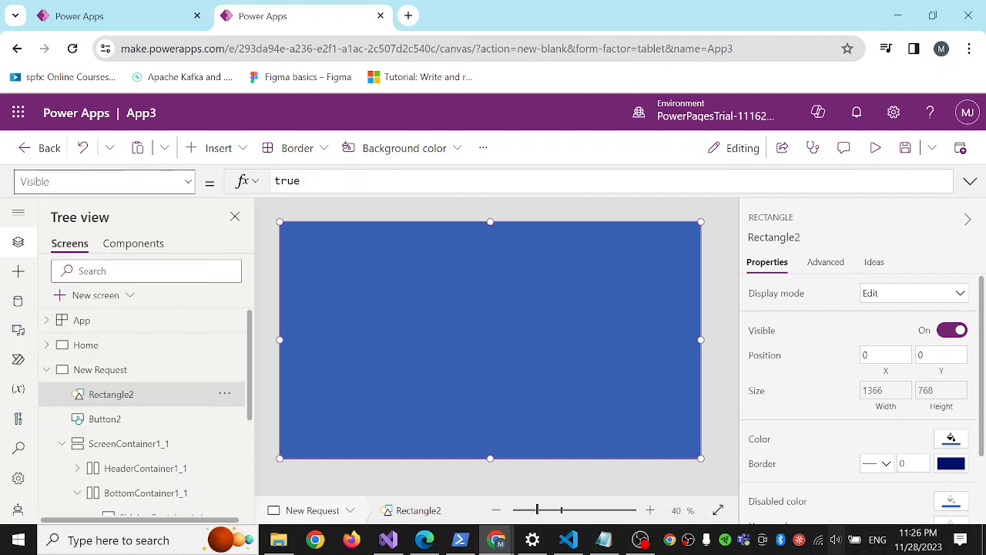
Set the full-screen rectangle's Fill property to RGBA(56, 96, 178, 0.5) to make the overlay semi-transparent.
left_click(188, 181)
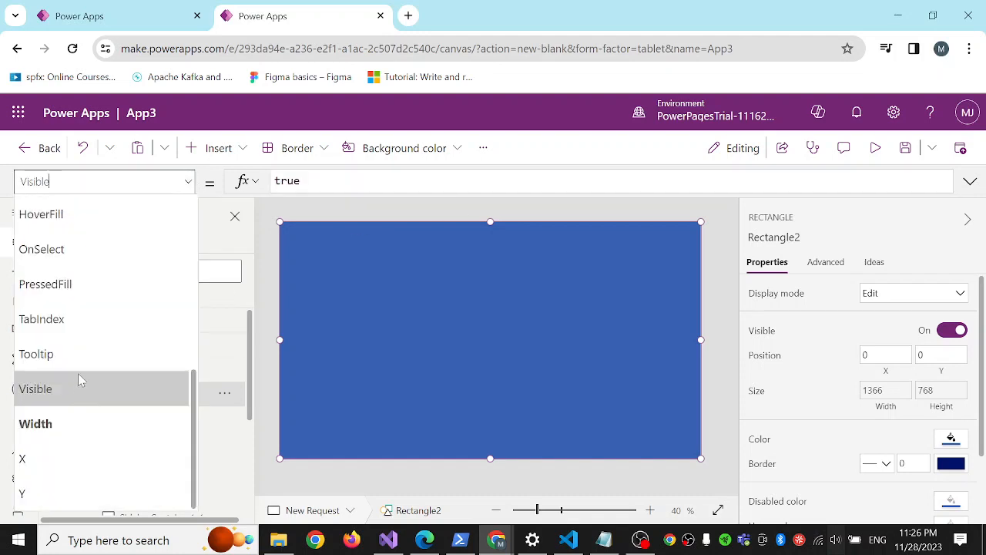
scroll(81, 375, "up", 4)
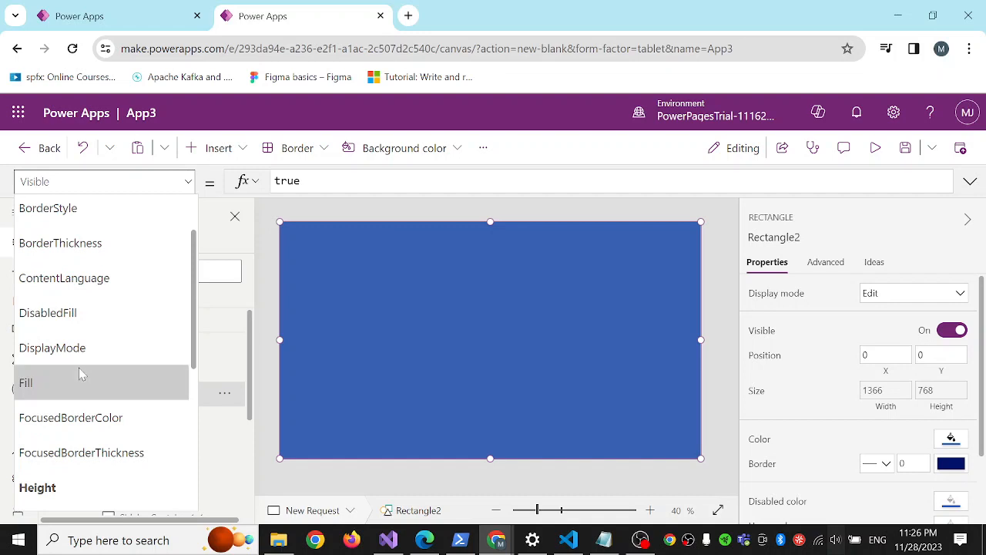
scroll(81, 374, "down", 2)
scroll(69, 346, "up", 1)
left_click(63, 320)
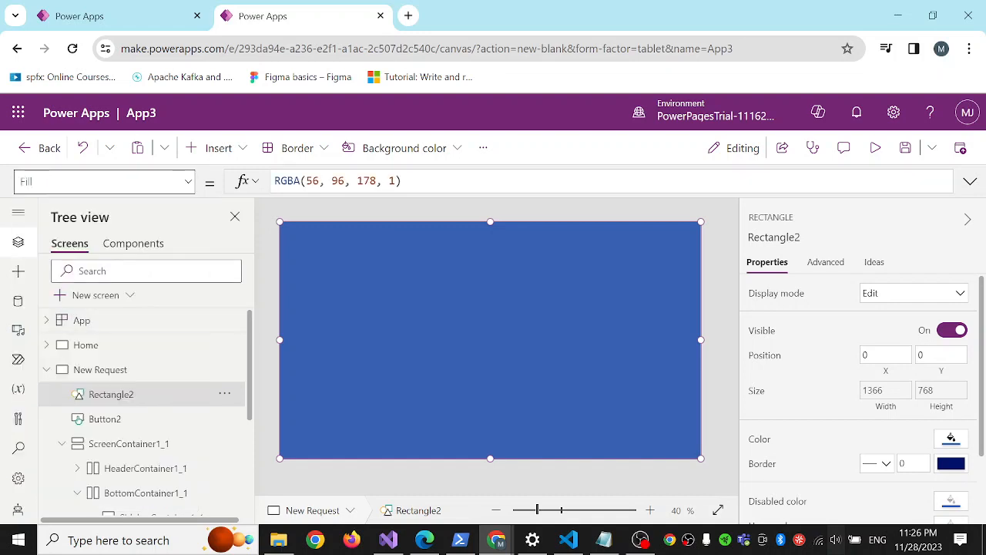
left_click(478, 185)
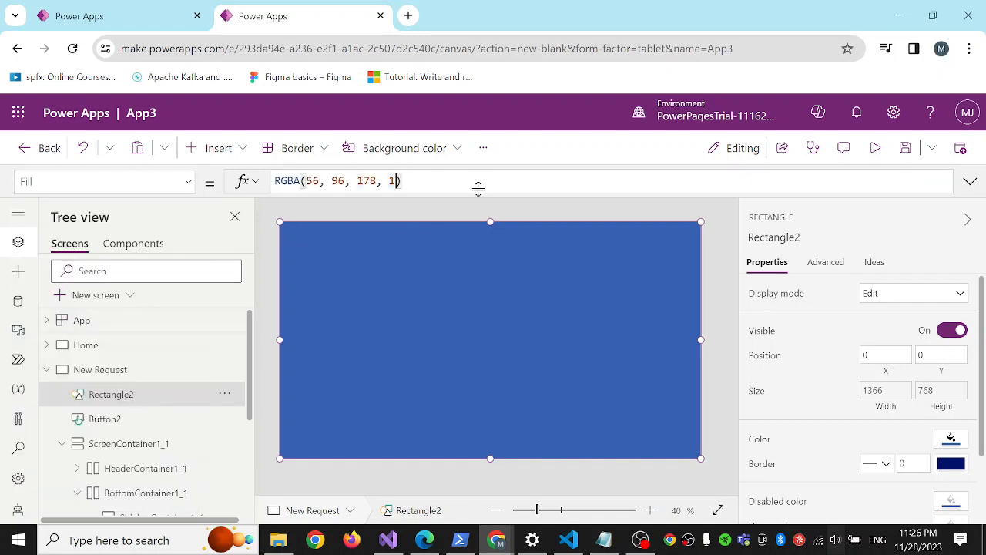
key("BackSpace")
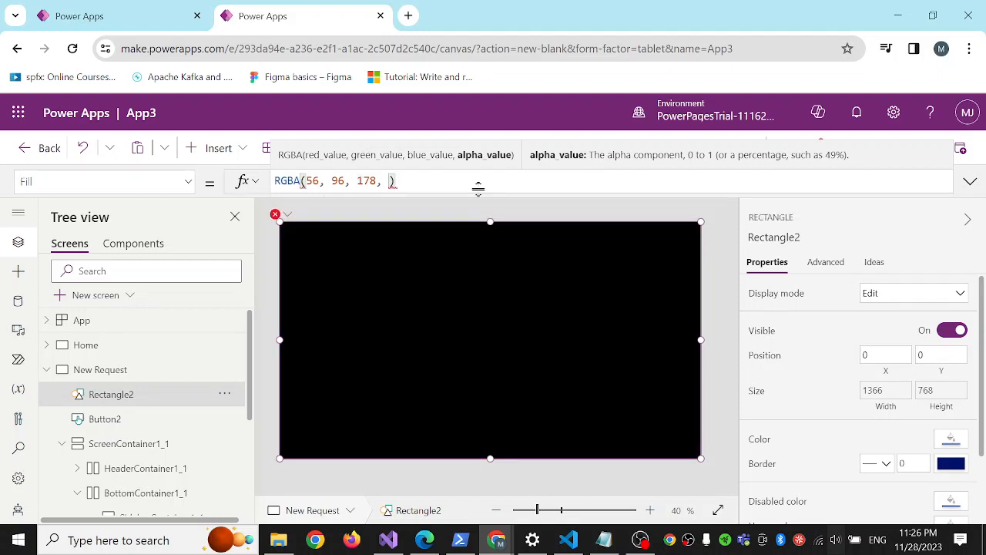
type("0.5")
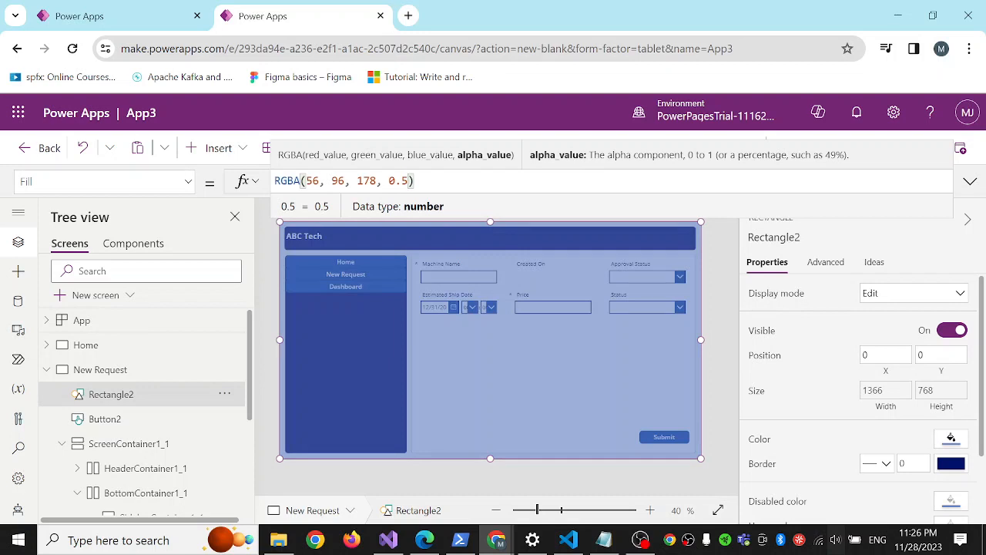
left_click(702, 212)
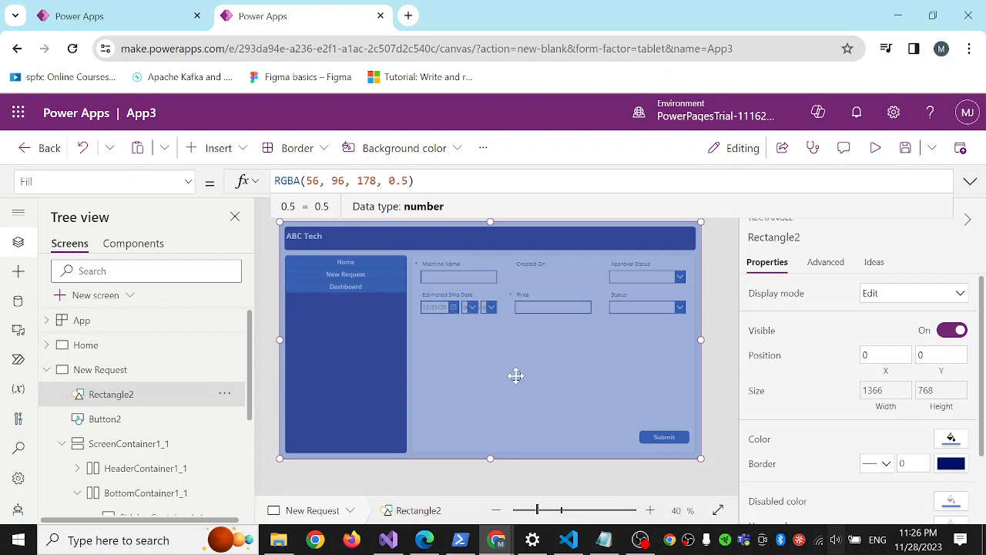
Insert another rectangle over the middle of the New Request screen, about 612 wide and 390 high, at about X 396, Y 188.
left_click(244, 152)
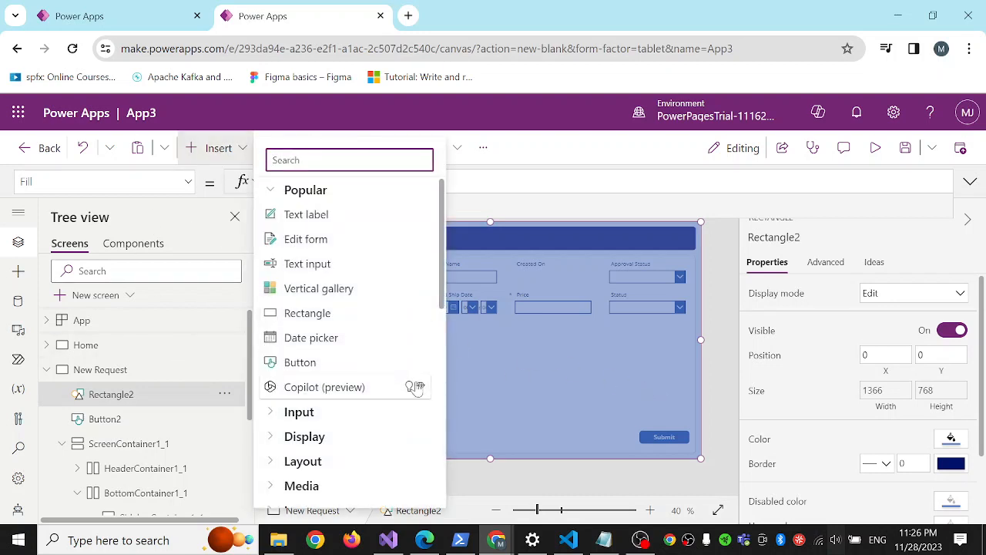
scroll(361, 365, "down", 2)
scroll(362, 365, "down", 4)
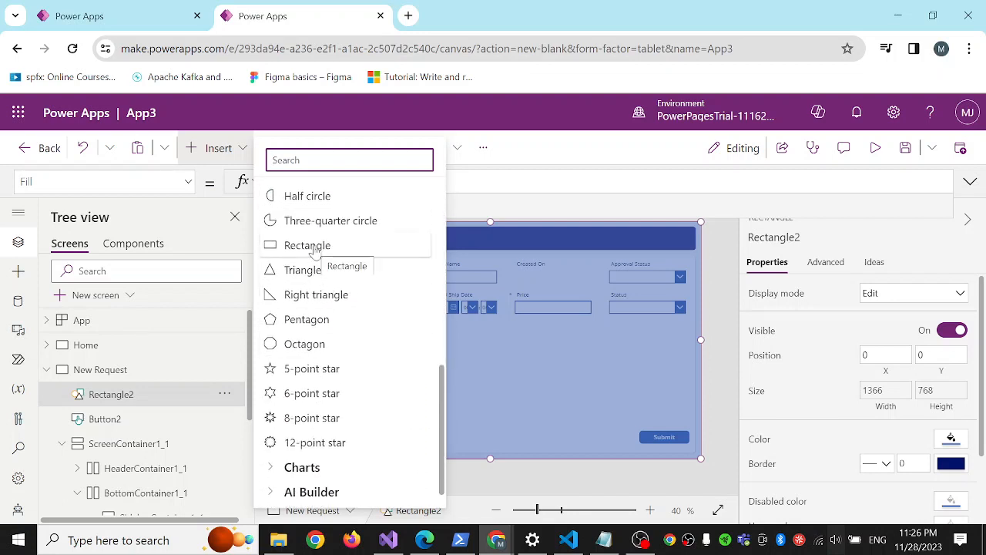
left_click(308, 245)
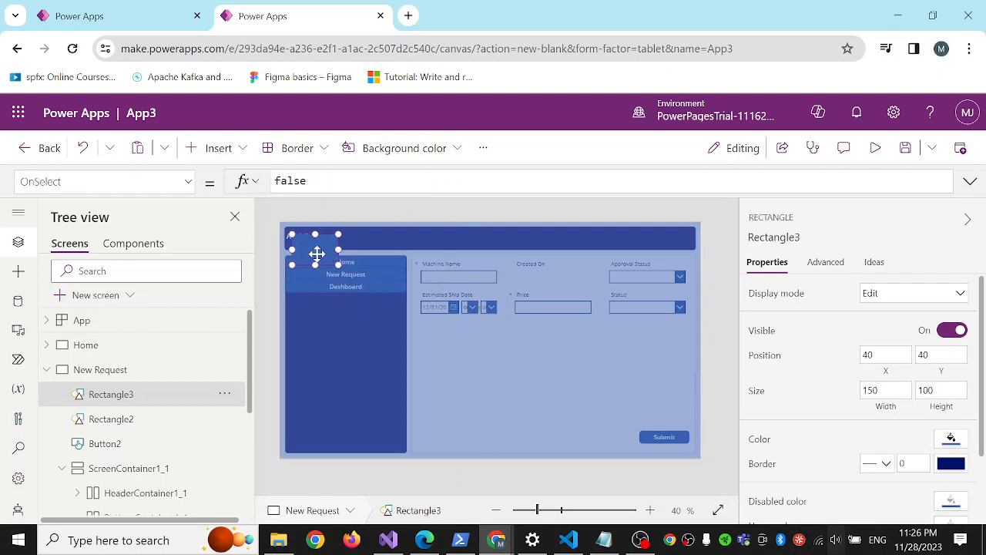
left_click_drag(319, 257, 588, 398)
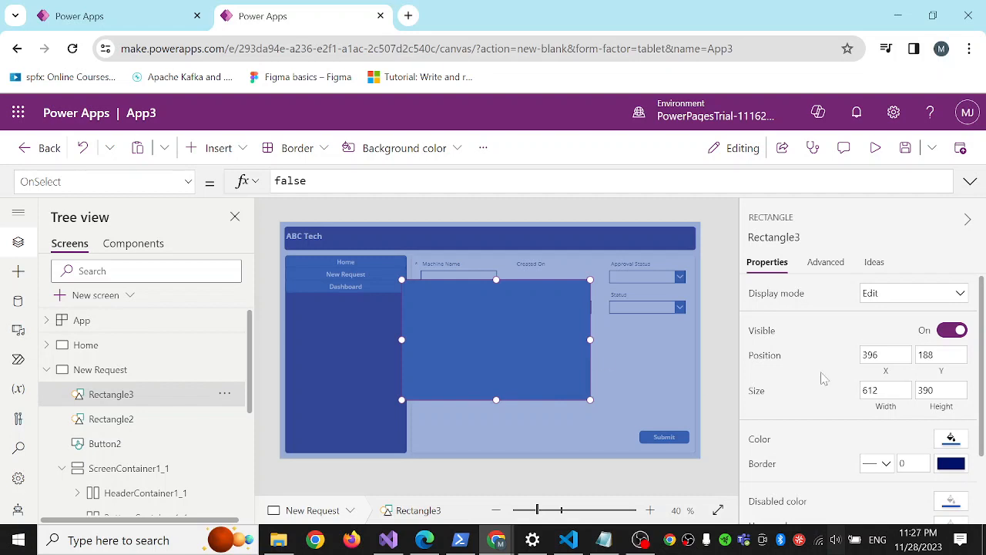
Try several theme colors on the central rectangle and settle on the very light blue as its fill.
scroll(821, 378, "down", 2)
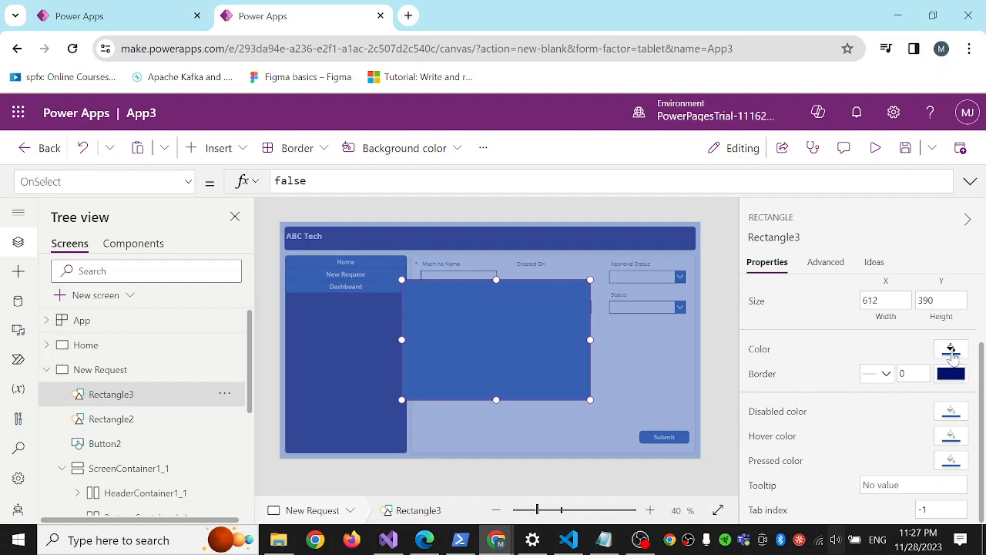
left_click(951, 351)
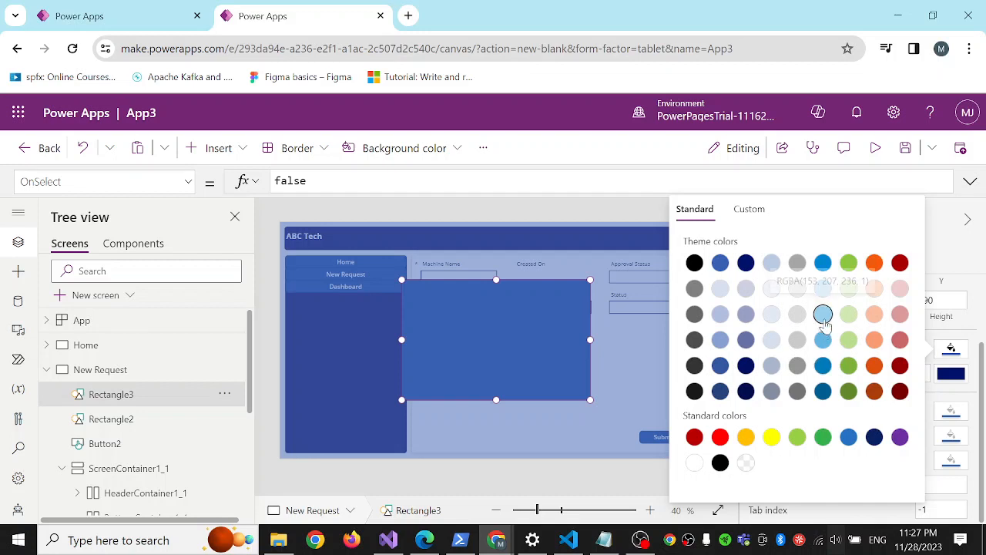
left_click(823, 314)
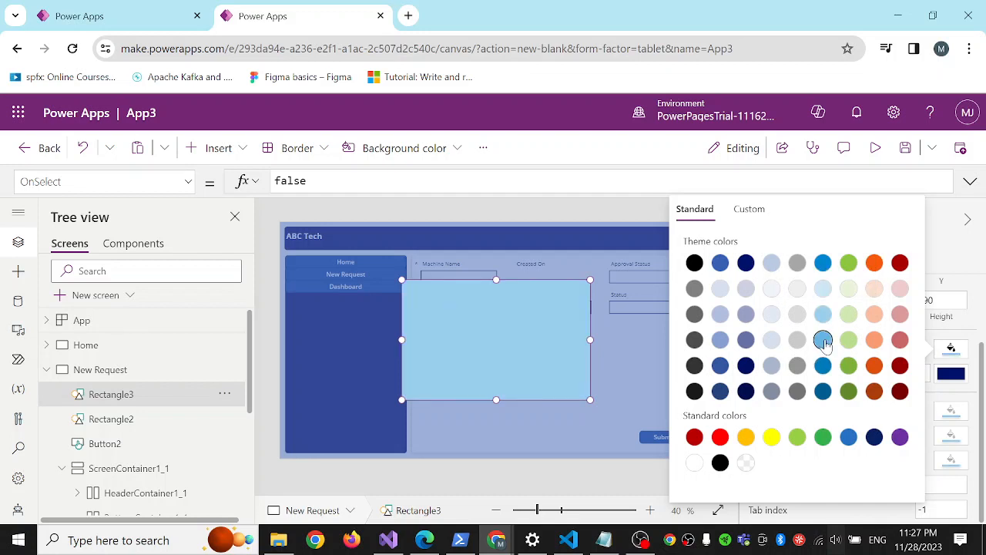
left_click(823, 339)
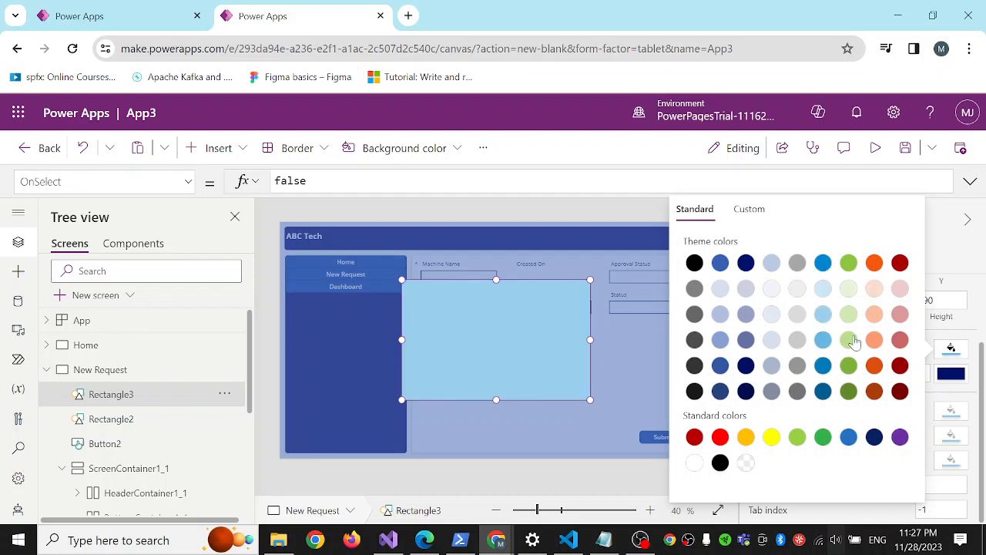
left_click(773, 295)
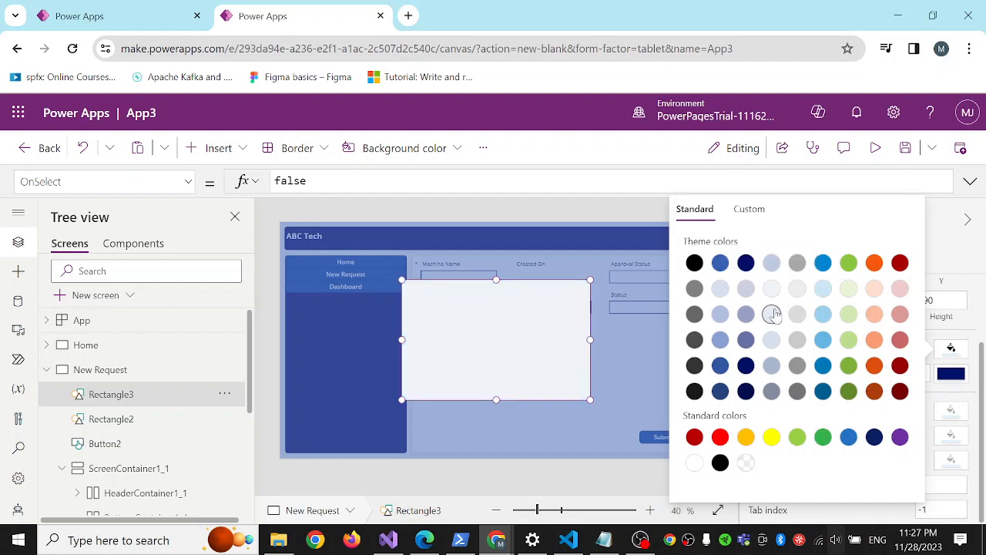
left_click(771, 340)
left_click(771, 366)
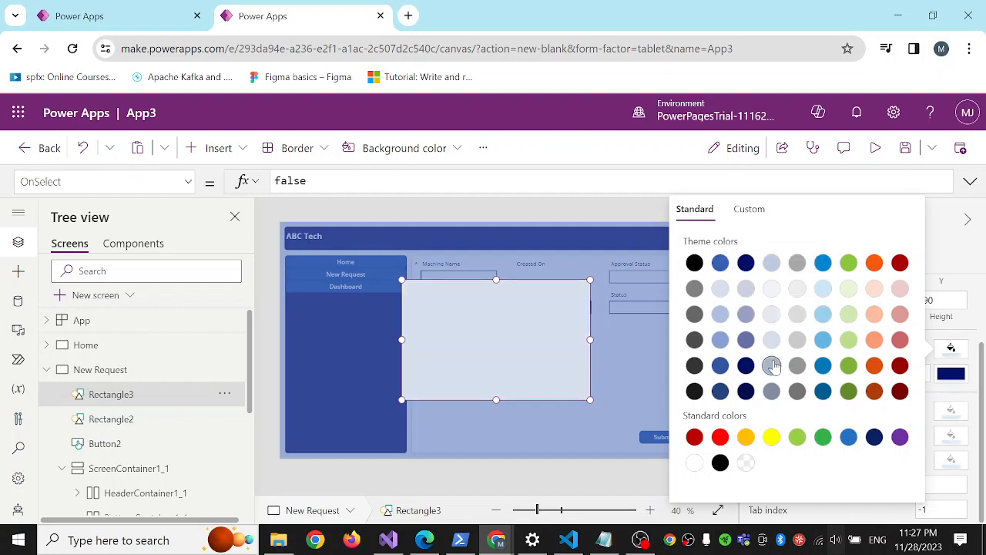
left_click(823, 314)
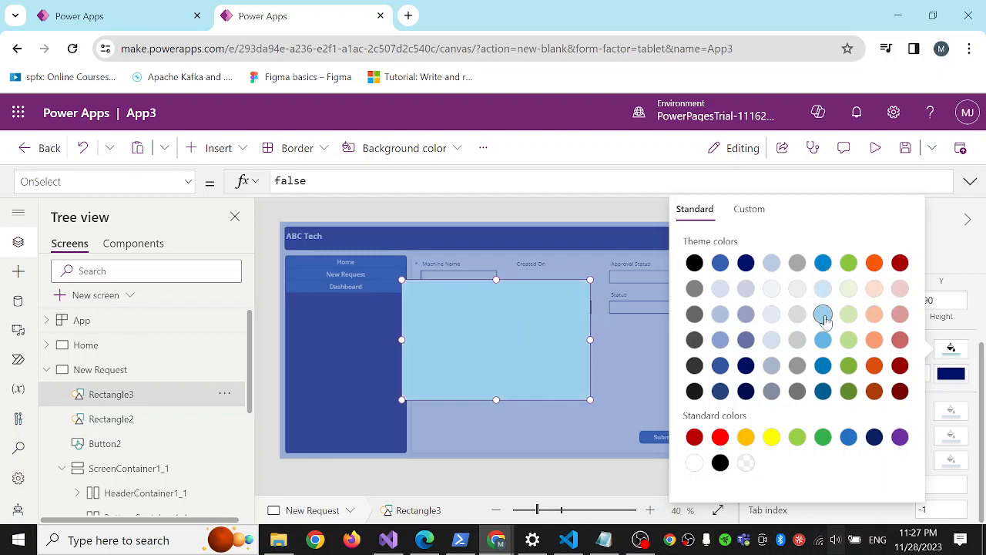
left_click(823, 340)
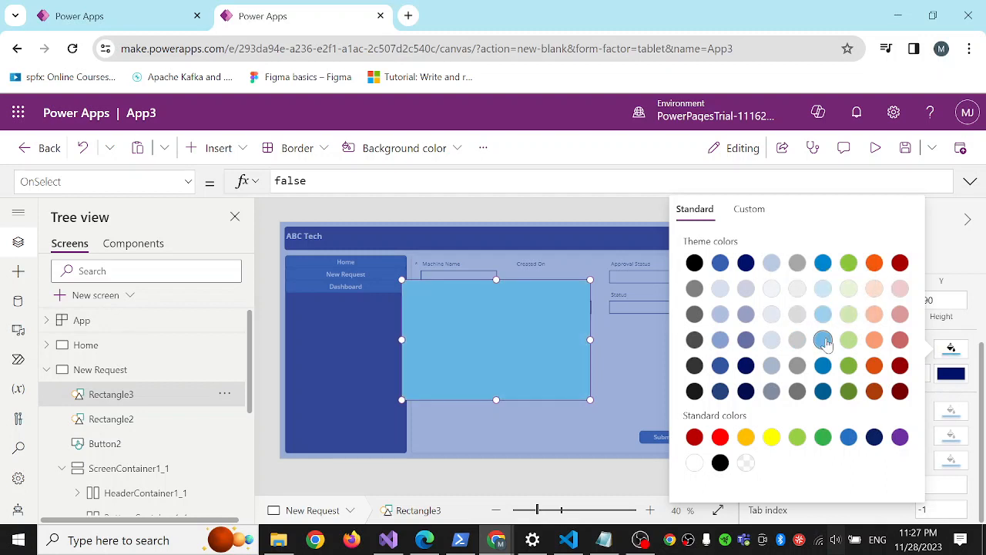
left_click(823, 289)
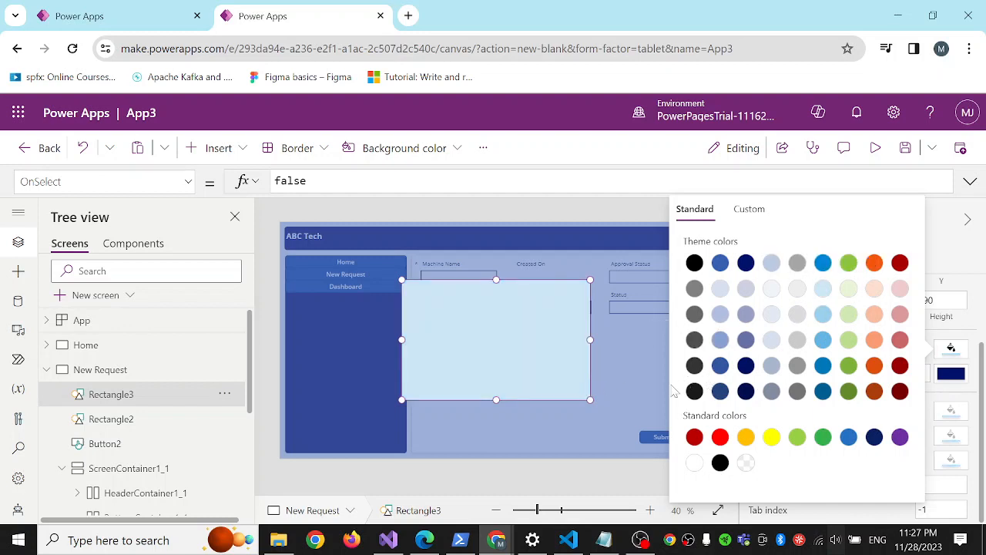
left_click(506, 364)
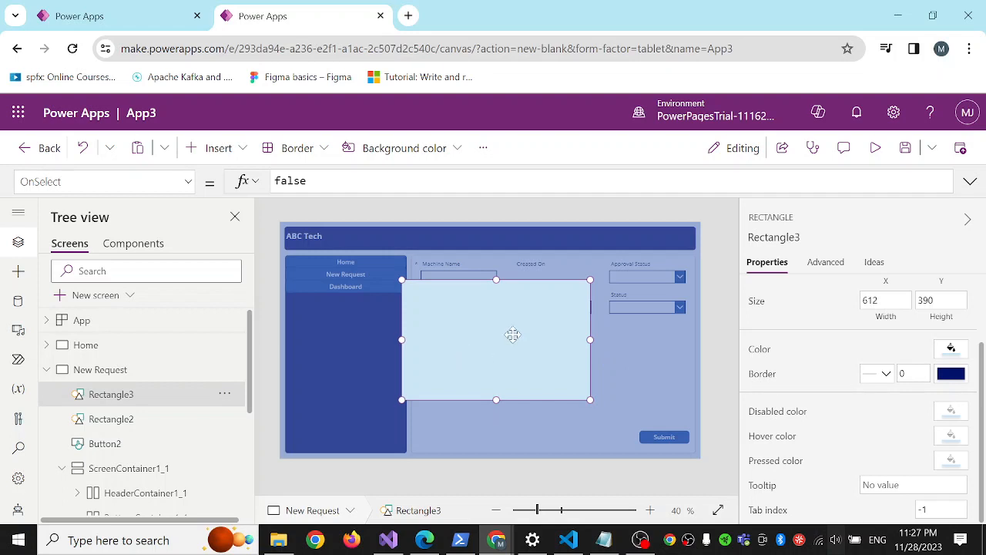
Insert a text label and place it in the upper middle of the light blue rectangle.
left_click(242, 153)
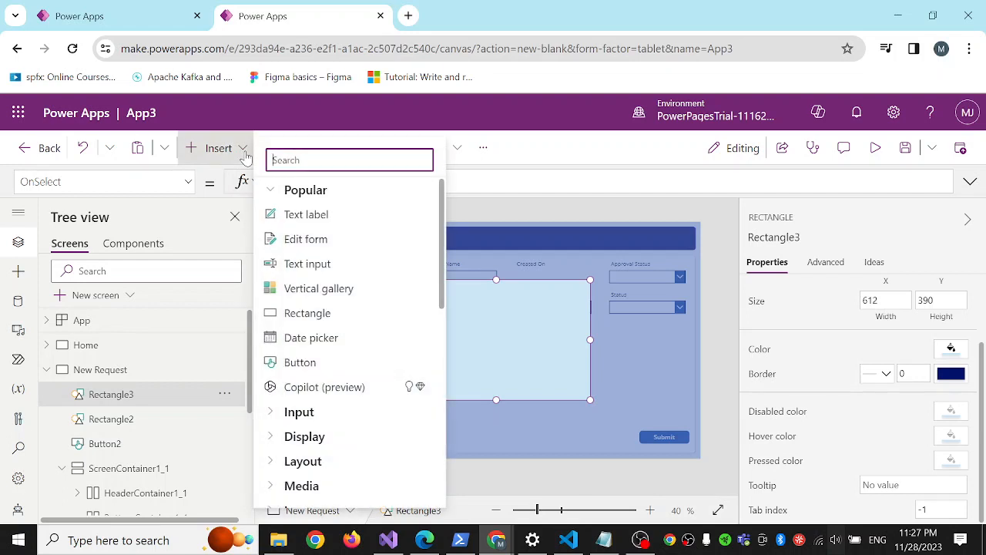
left_click(316, 223)
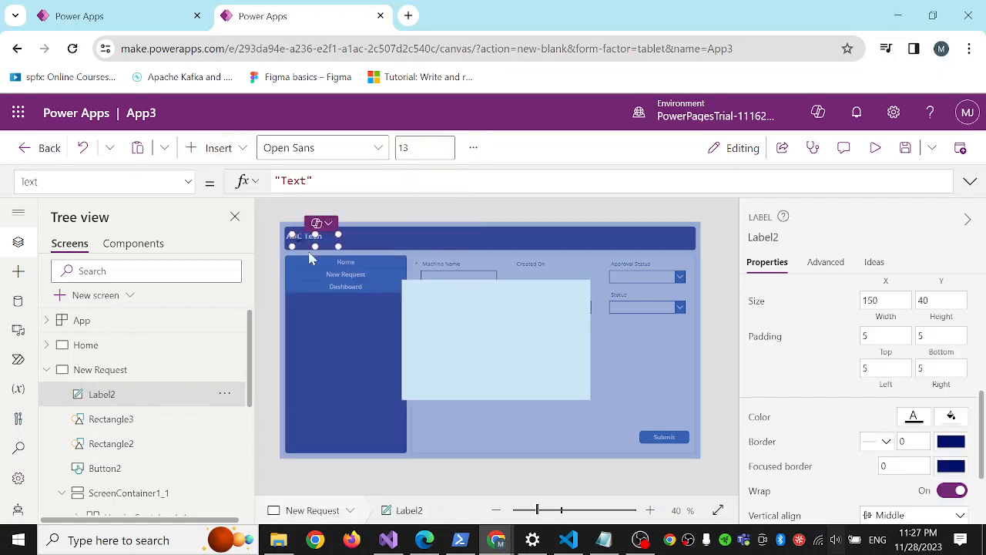
left_click_drag(303, 240, 478, 308)
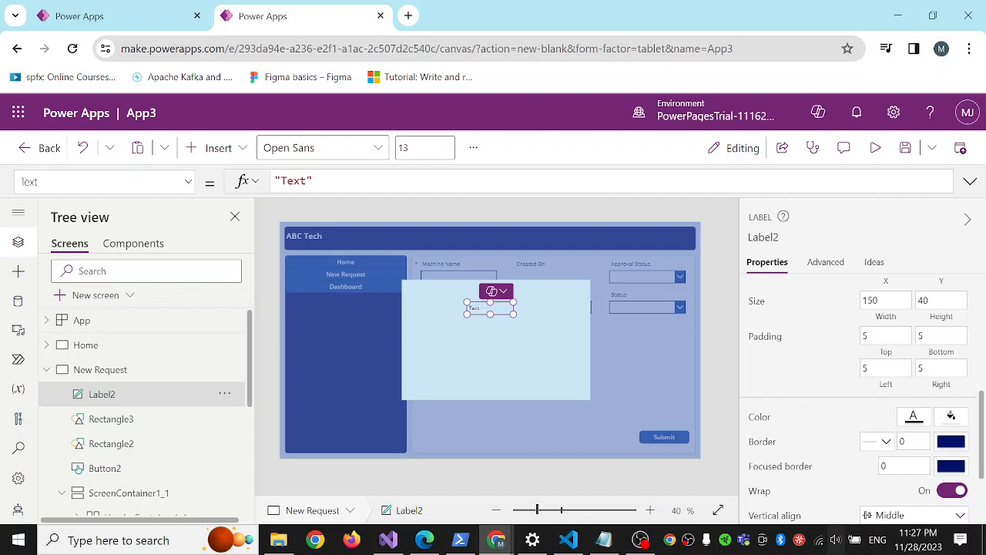
Set the new label's text to "Form submitted successfully".
scroll(831, 308, "up", 5)
double_click(871, 292)
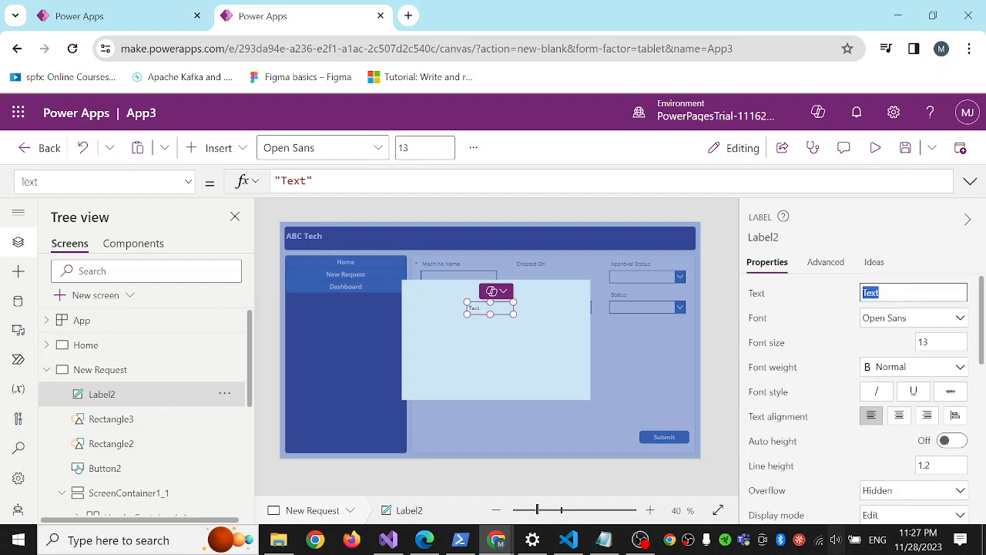
type("Form submitted succe")
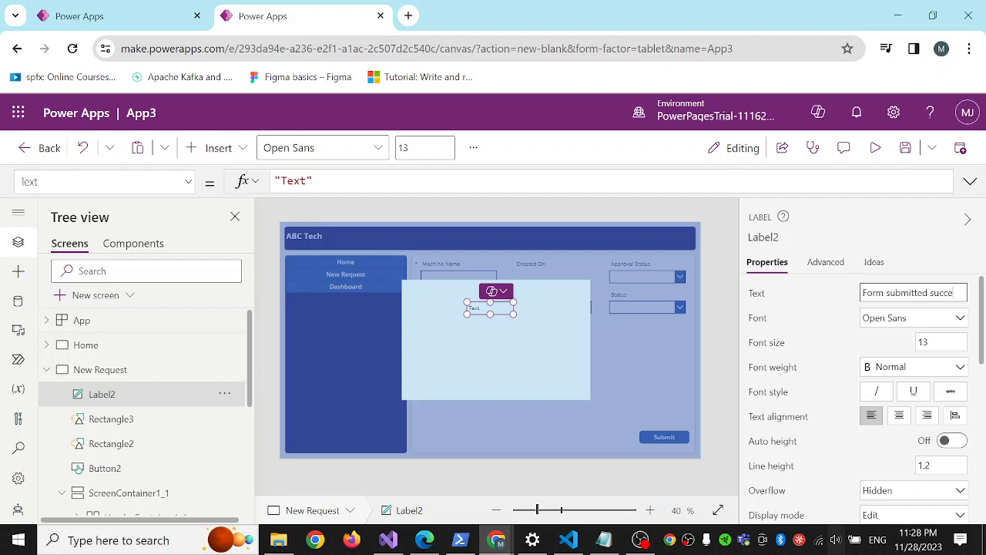
type("ssfully")
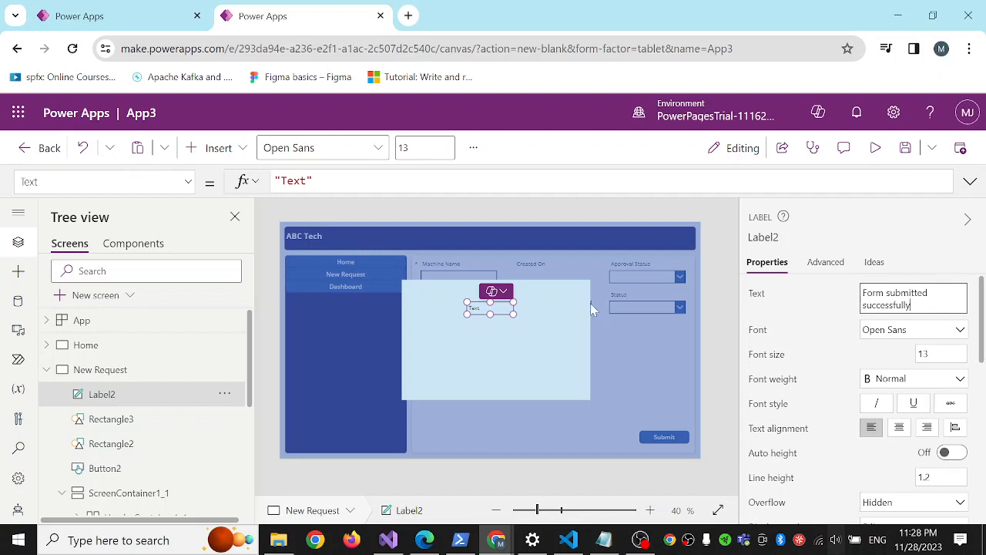
left_click(527, 333)
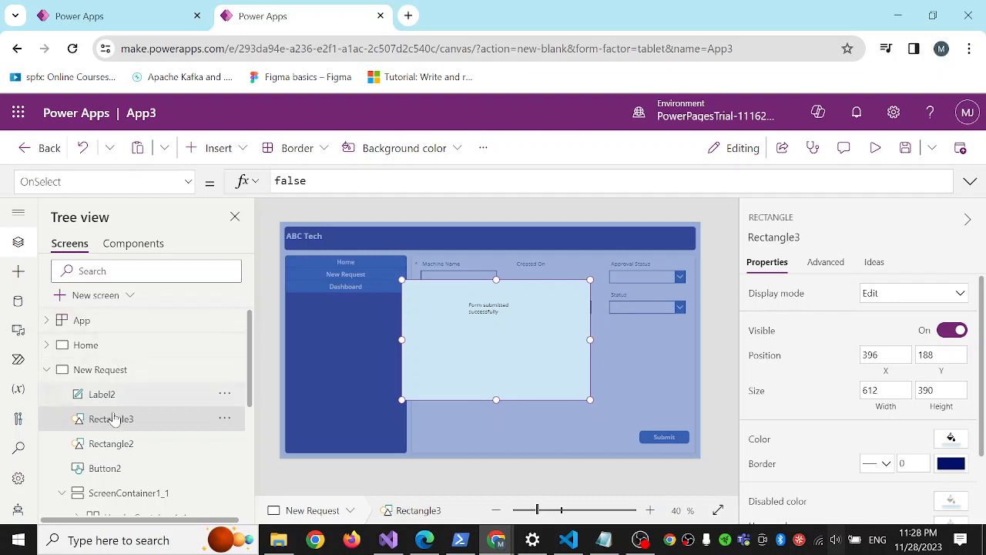
Rename the success message label as lblSuccess.
left_click(131, 397)
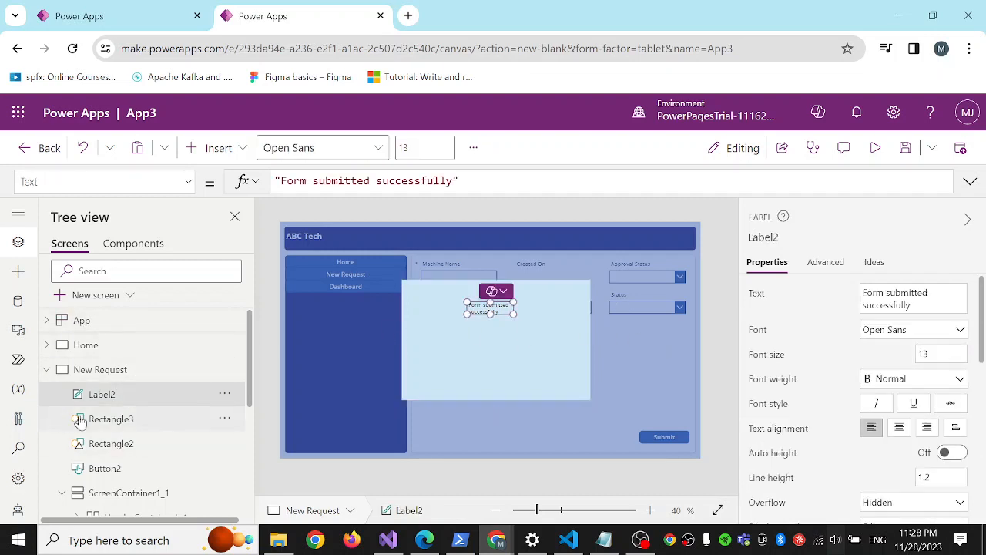
left_click(224, 394)
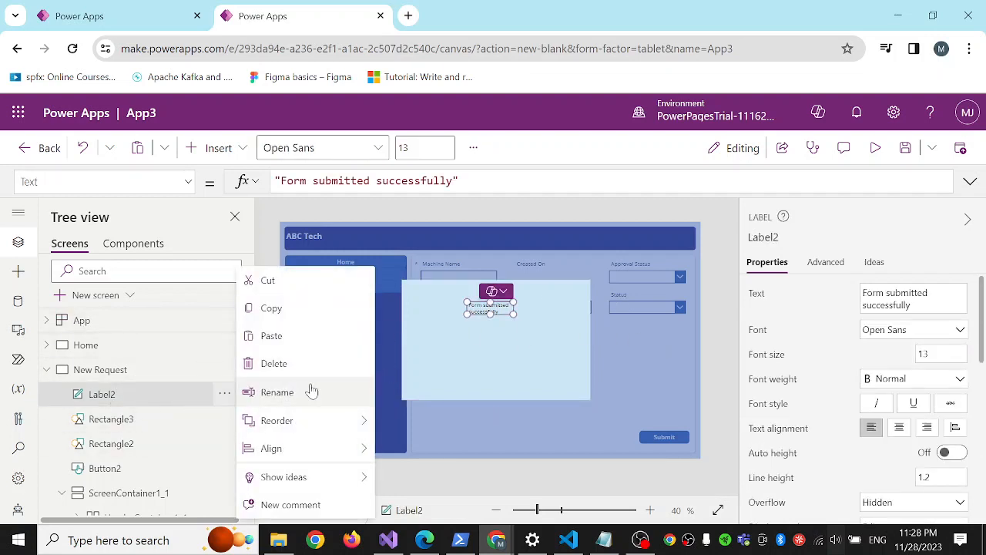
left_click(279, 393)
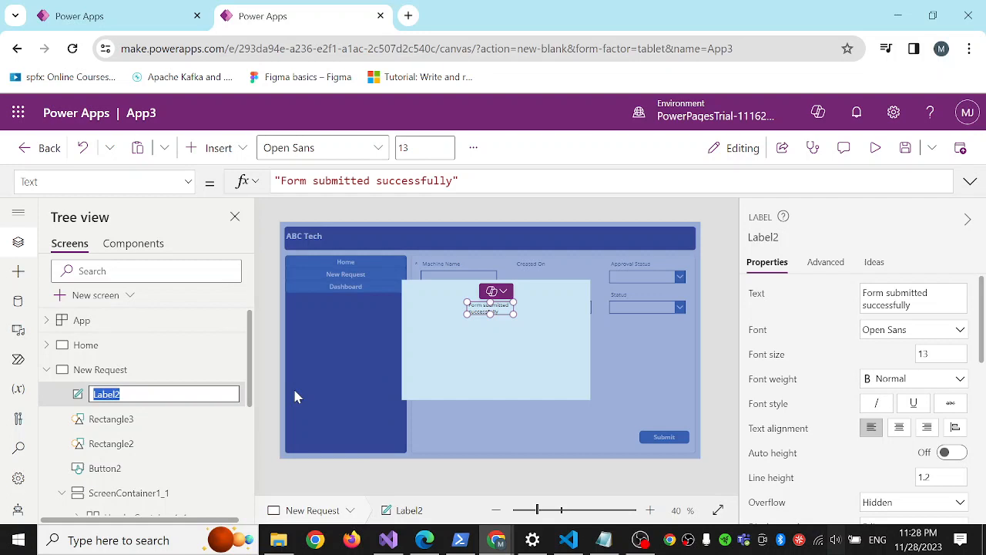
type("lblSuccess")
key("Return")
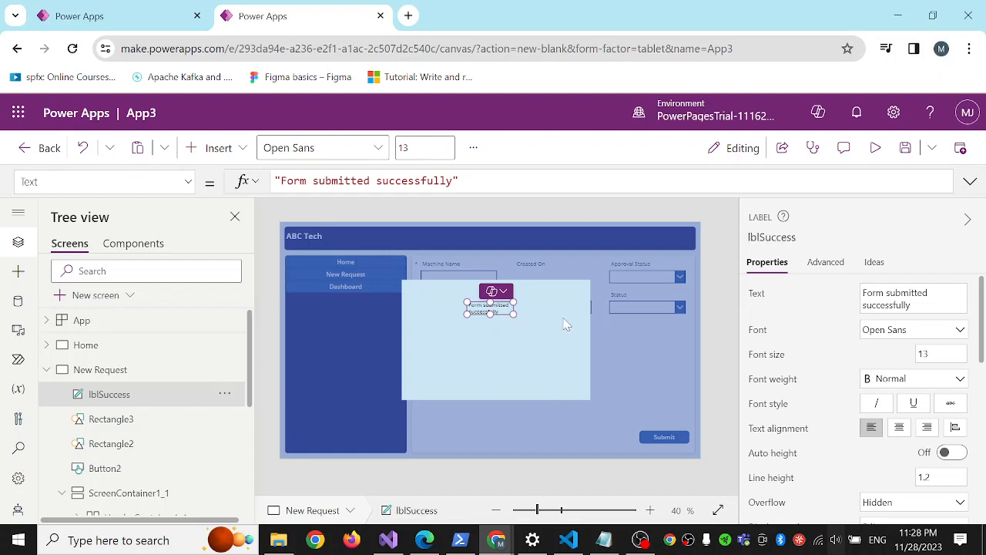
Enlarge the lblSuccess label so its message fits on one line, and center its text.
left_click_drag(567, 324, 561, 319)
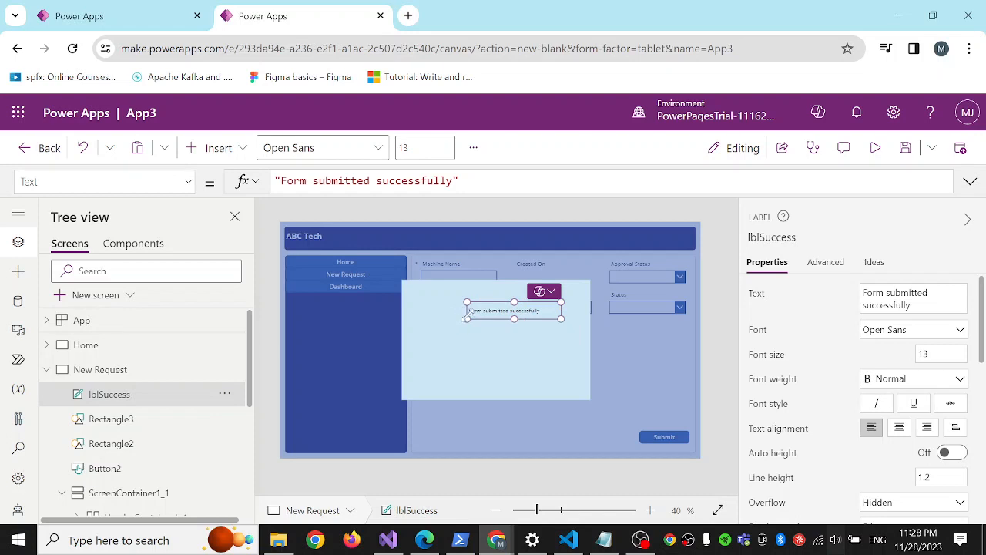
left_click_drag(466, 302, 442, 299)
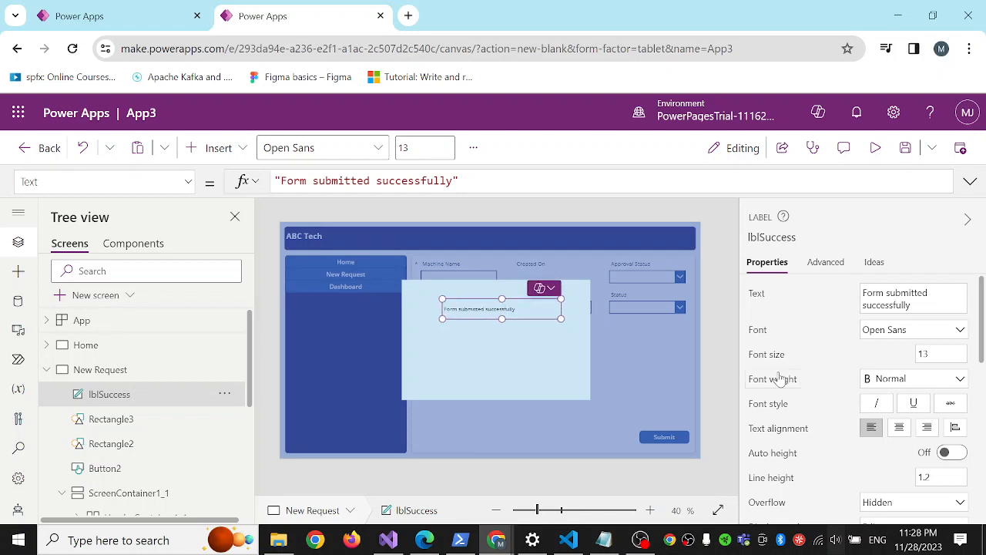
left_click(899, 428)
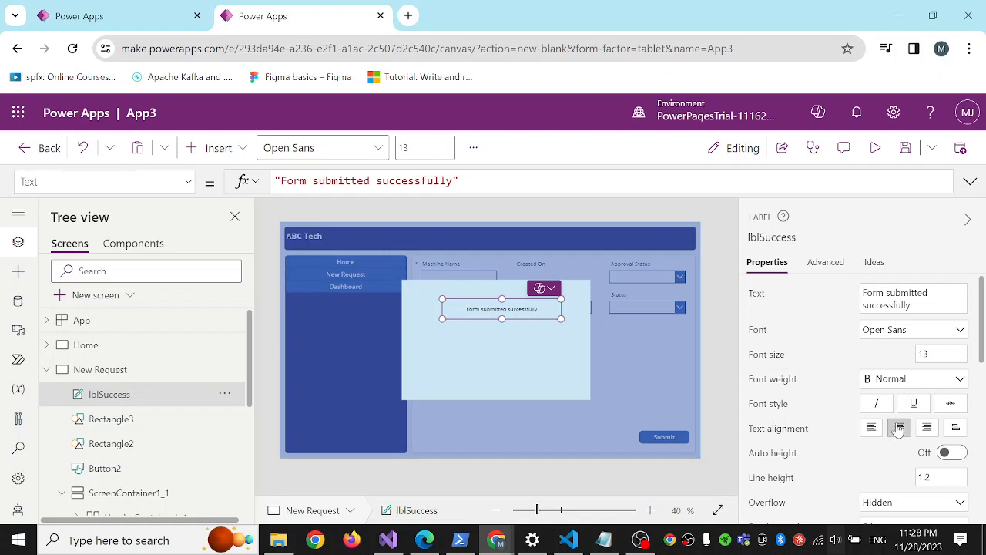
Shift lblSuccess slightly to center it in the light blue rectangle, and set its font size to 16 and weight to Bold.
left_click_drag(484, 311, 476, 307)
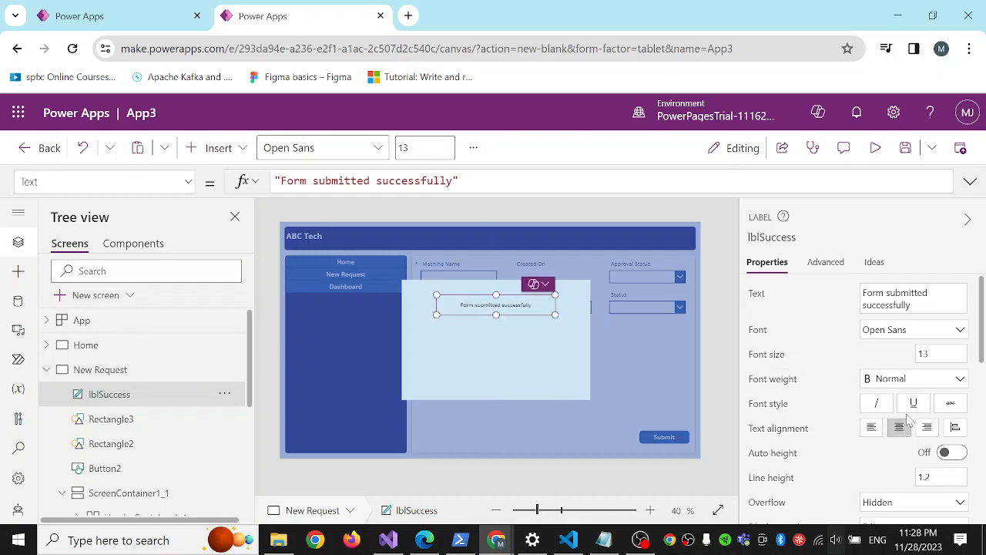
left_click(945, 355)
type("16")
left_click(880, 354)
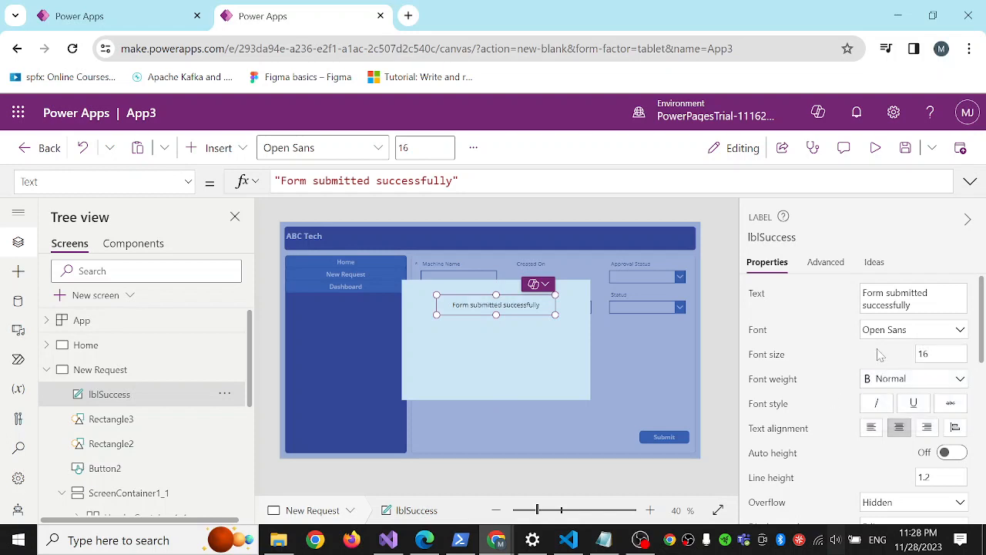
left_click(909, 380)
left_click(886, 398)
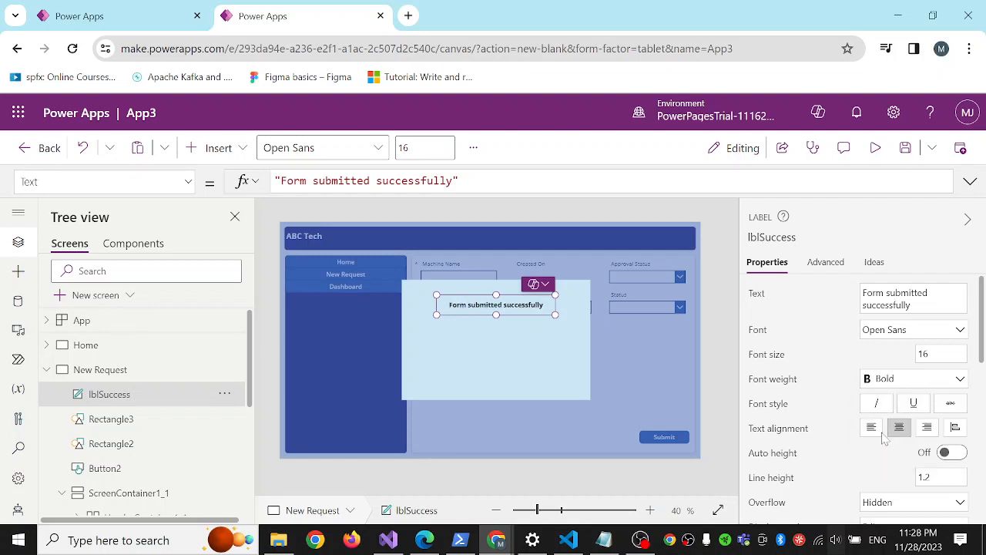
Change the text color of lblSuccess to dark green, RGBA(99, 139, 44, 1).
scroll(824, 436, "down", 5)
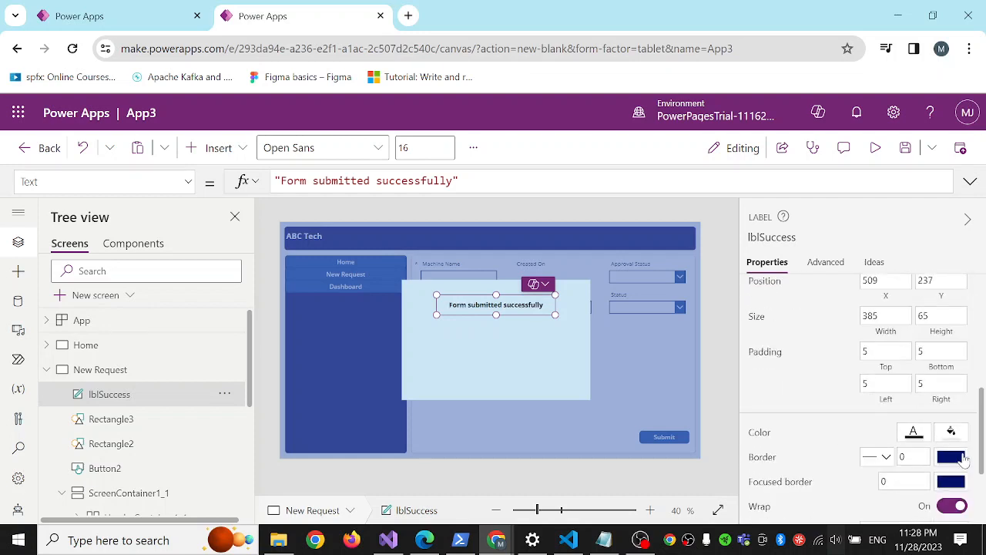
left_click(914, 437)
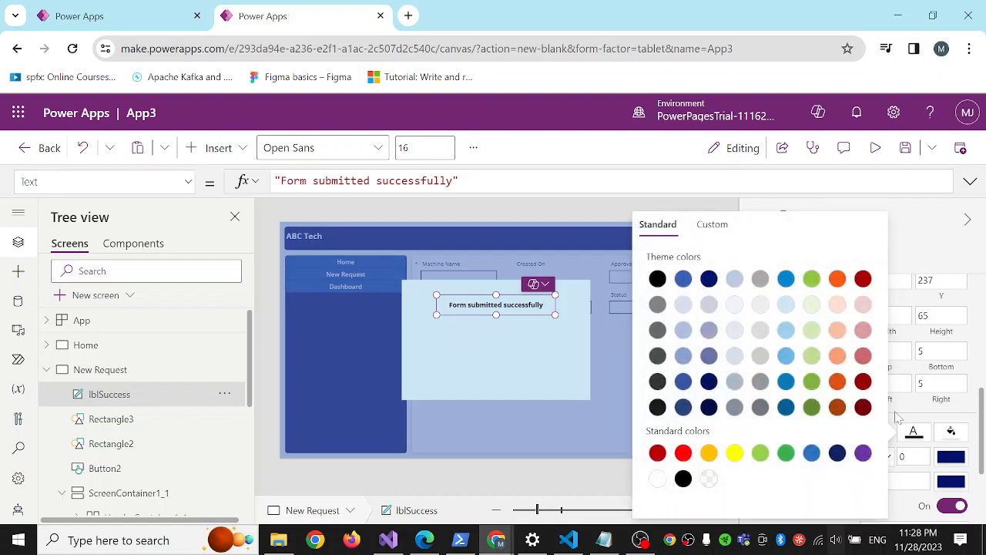
left_click(812, 408)
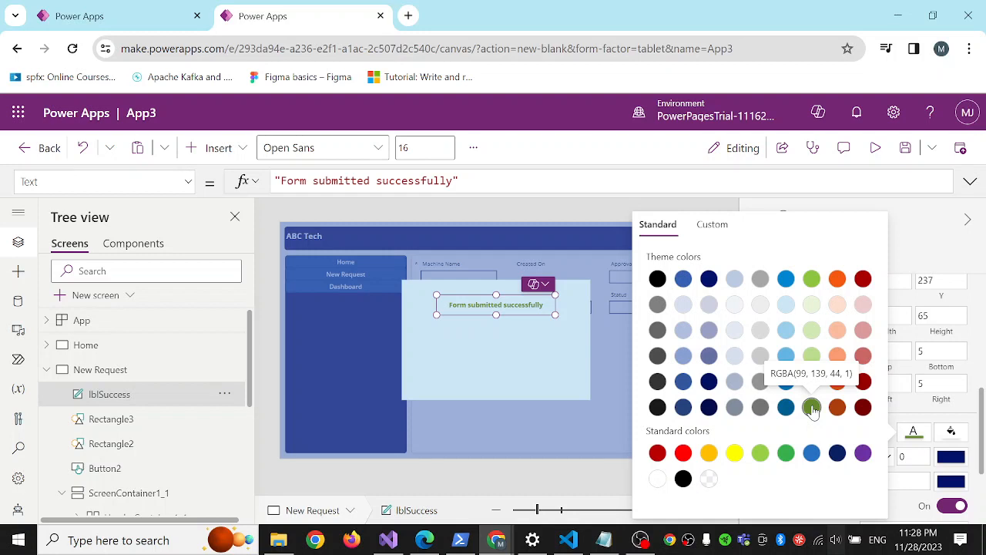
left_click(528, 367)
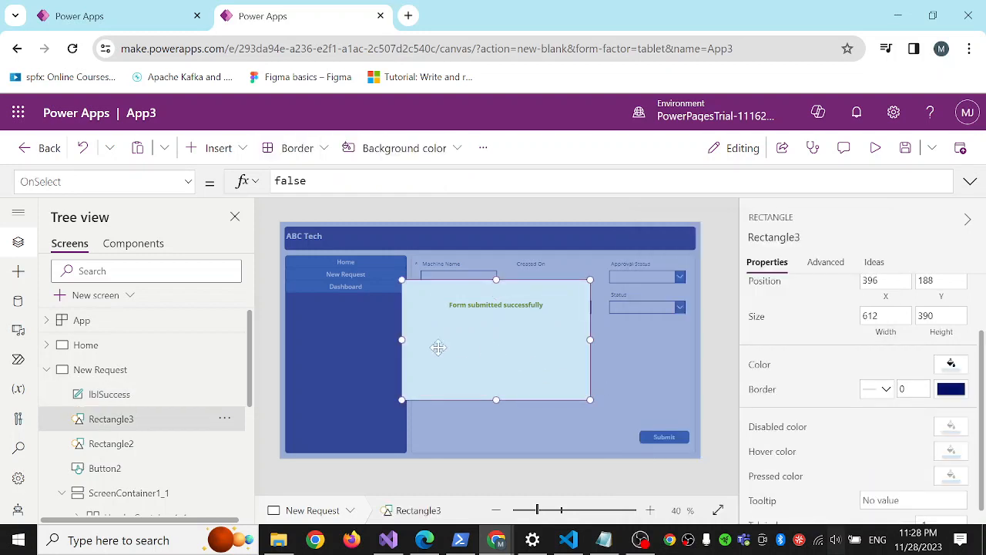
Insert two buttons and place them side by side beneath the success message in the popup.
left_click(241, 149)
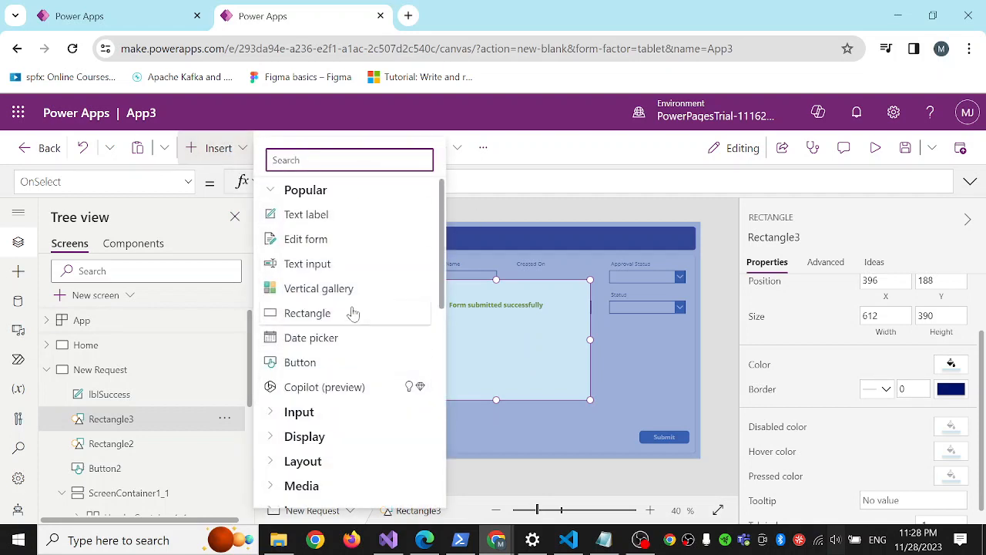
left_click(297, 359)
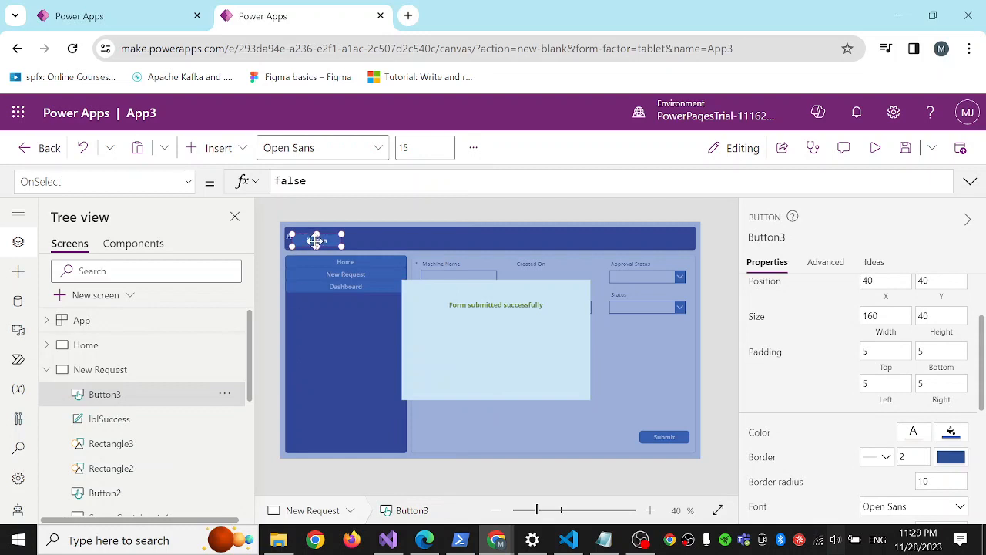
left_click_drag(317, 238, 464, 336)
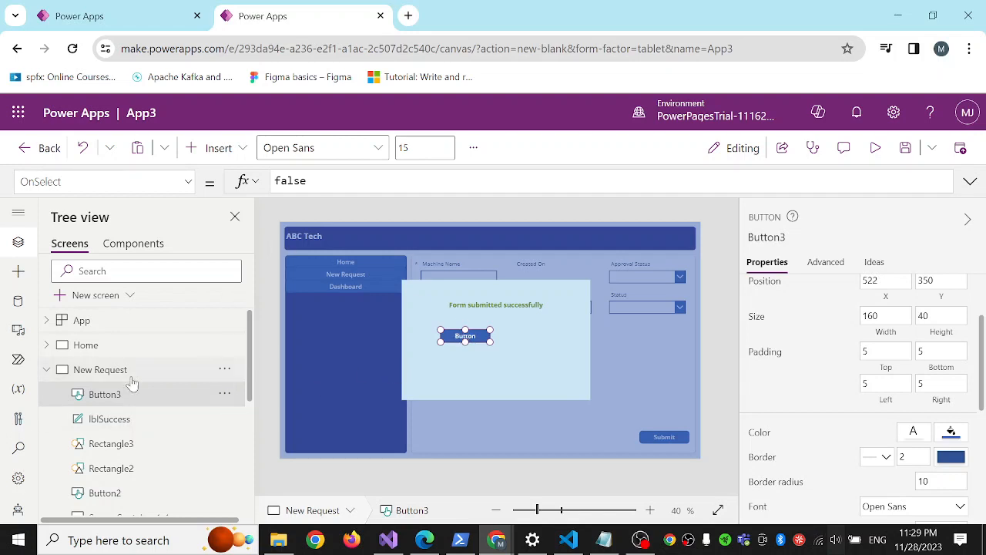
left_click(235, 158)
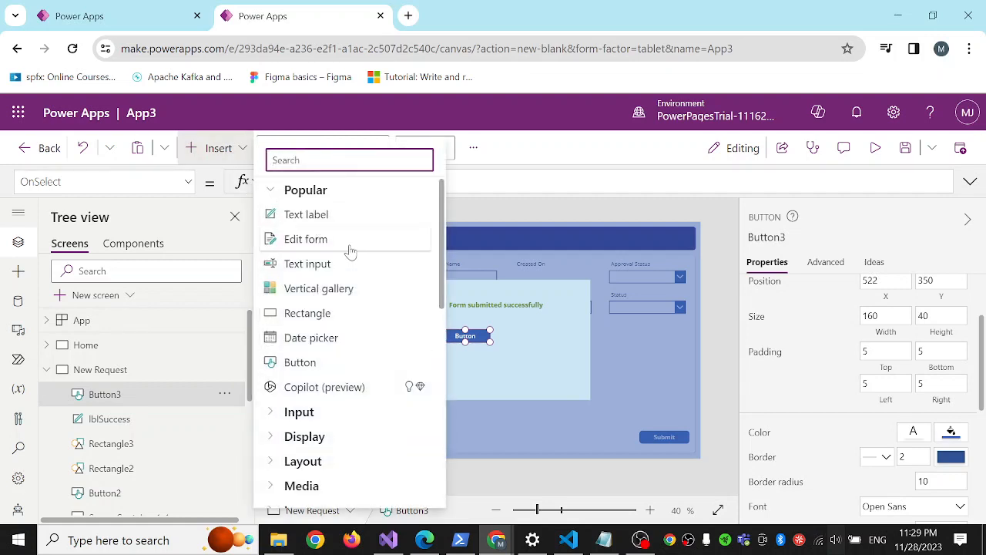
left_click(321, 361)
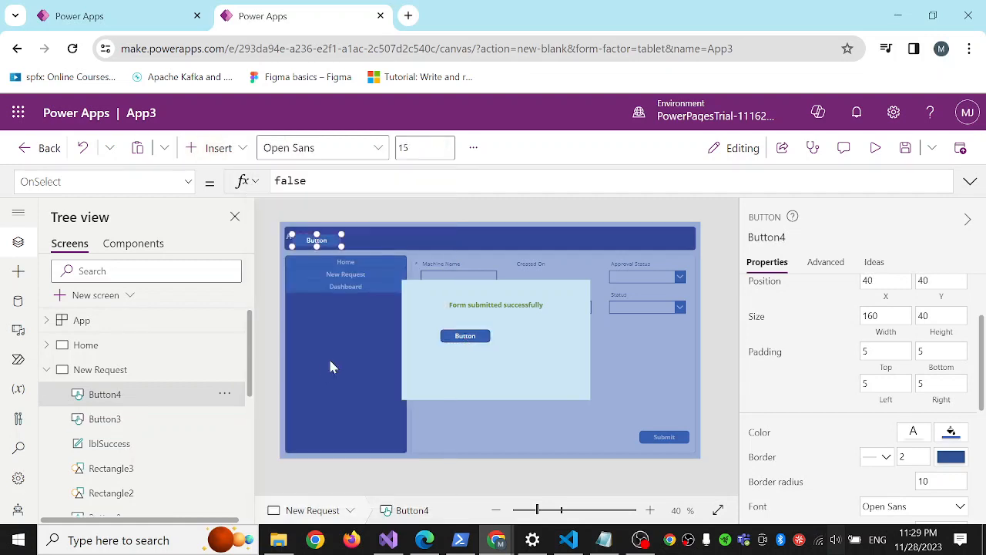
left_click_drag(316, 240, 523, 336)
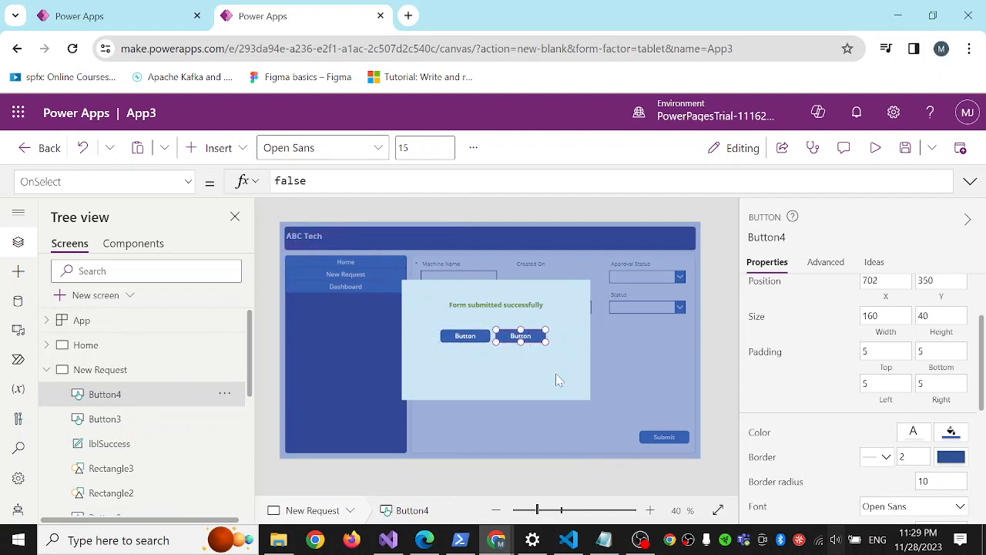
Rename the first button beneath the success message, Button3, as btnHome.
left_click(462, 336)
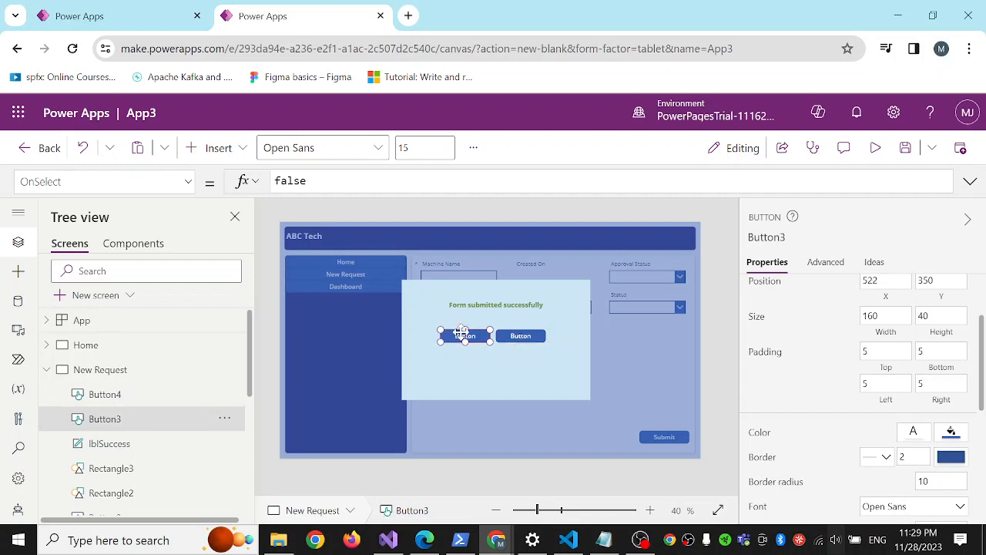
right_click(139, 423)
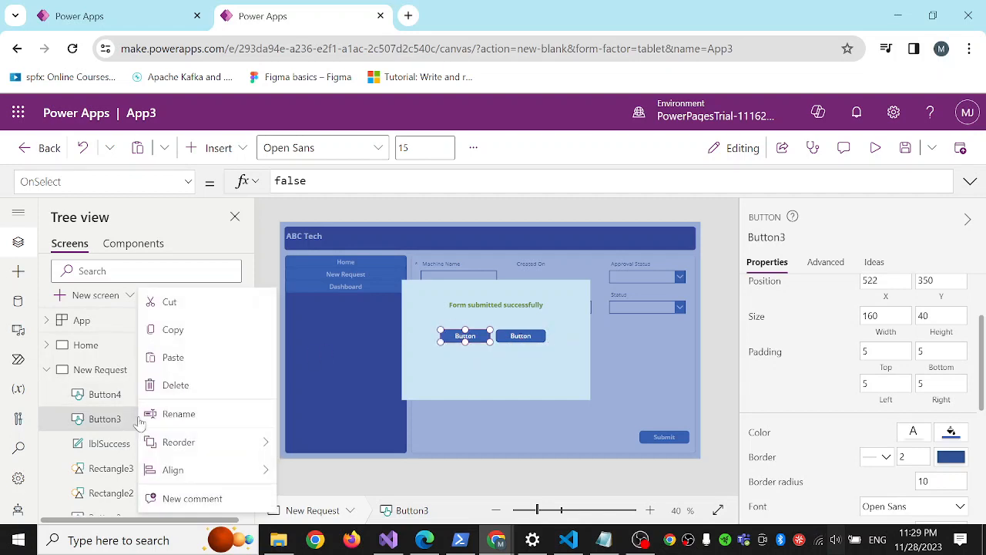
left_click(185, 411)
type("btnHome")
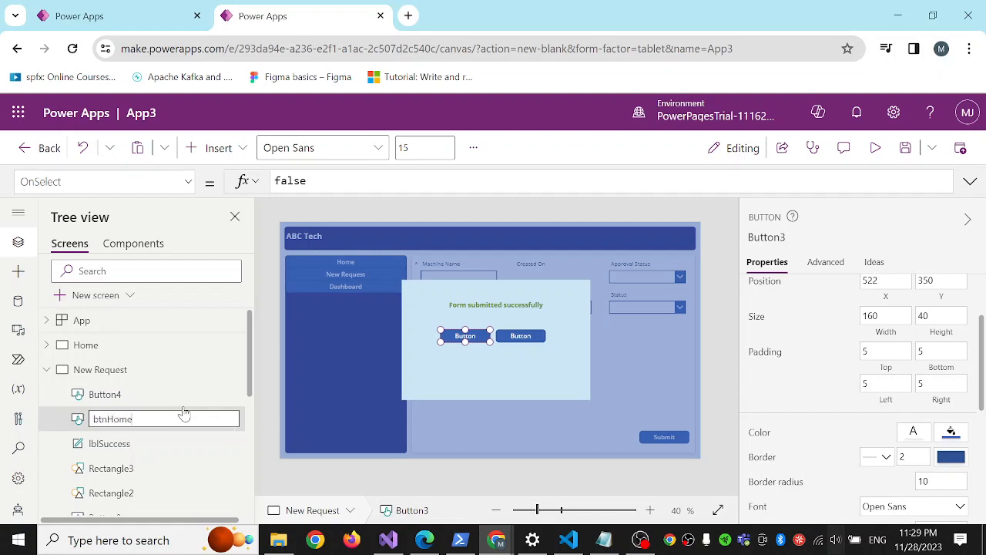
key("Return")
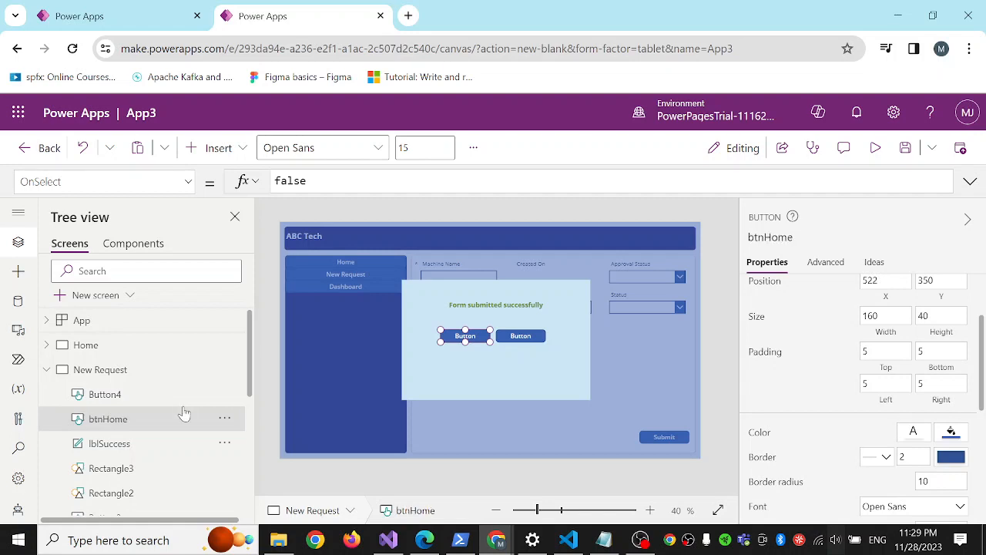
Rename the second popup button, Button4, as btnClose.
left_click(105, 395)
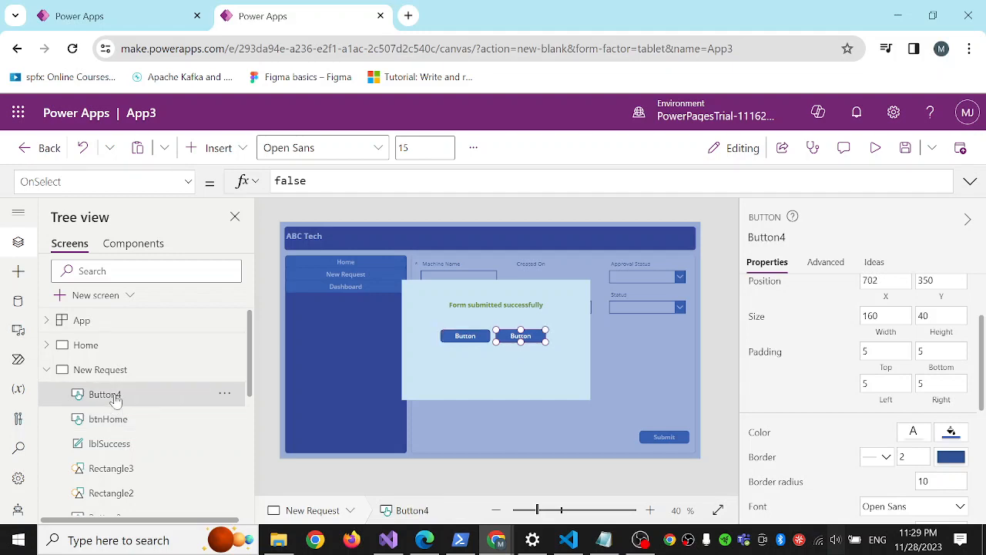
right_click(115, 399)
left_click(163, 411)
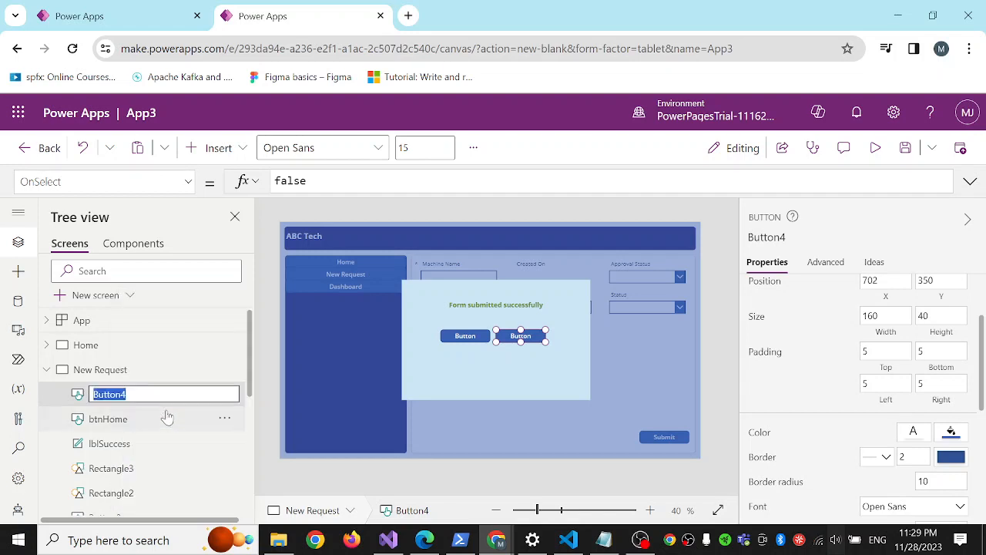
type("btnClose")
key("Return")
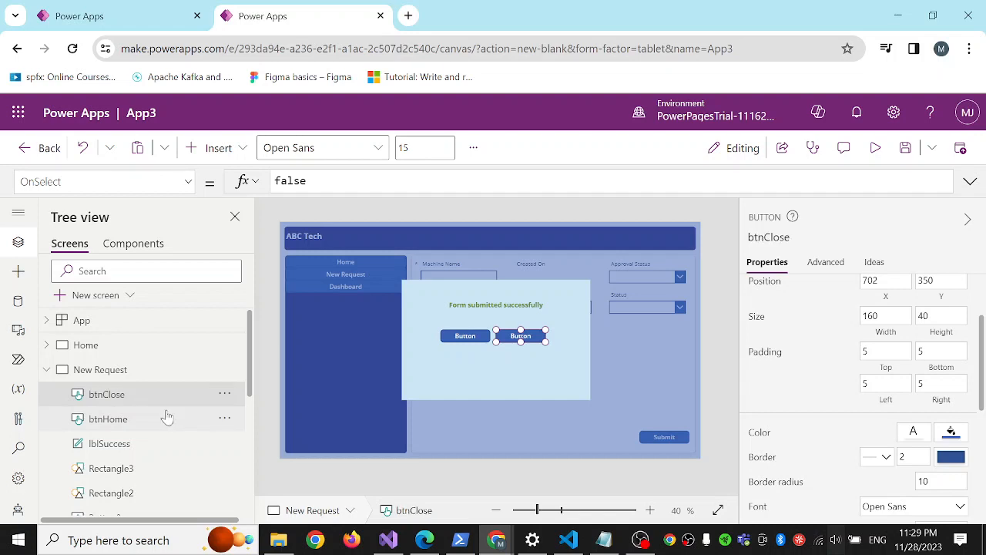
Set the text of btnHome to "Home" and the text of btnClose to "Close".
left_click(132, 421)
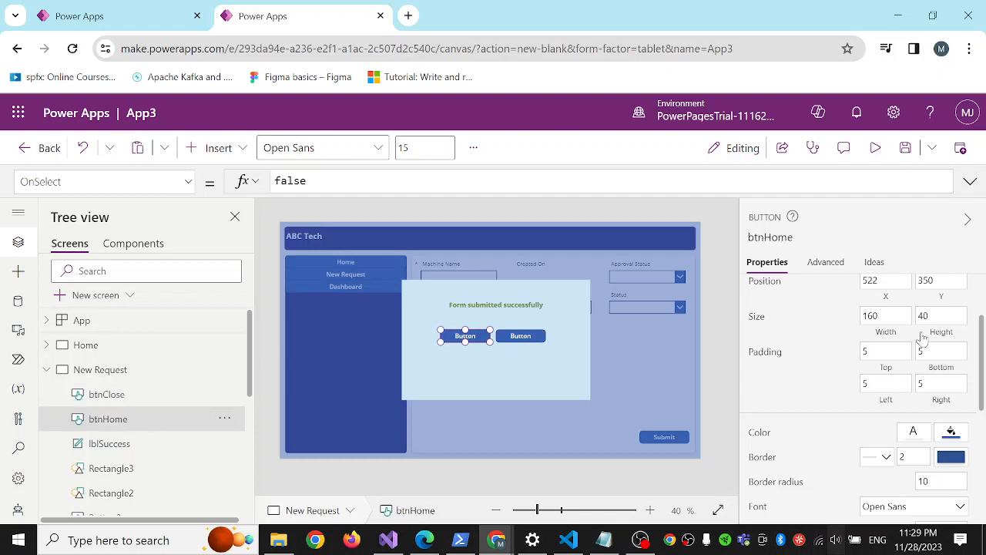
scroll(922, 337, "up", 3)
left_click(903, 293)
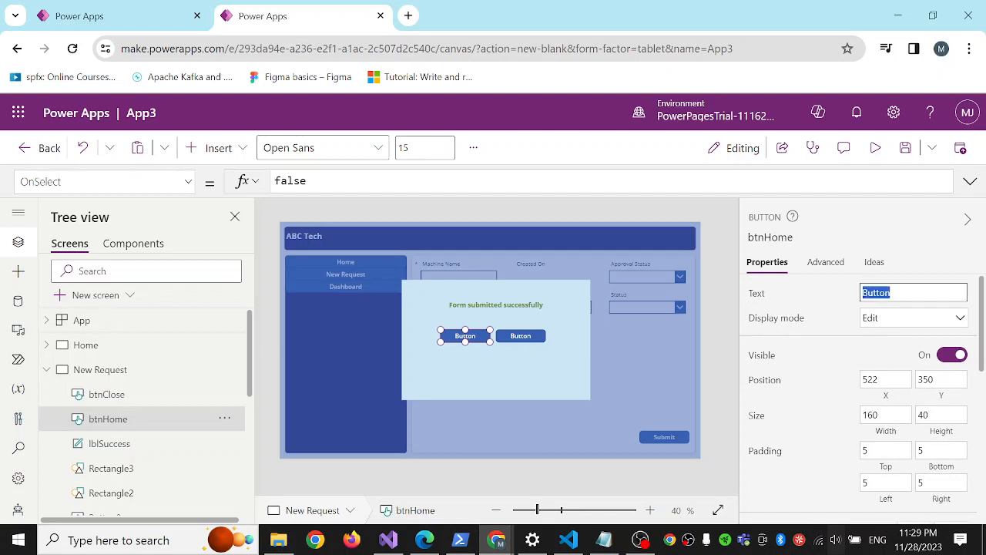
type("HOm")
left_click(533, 336)
left_click(902, 292)
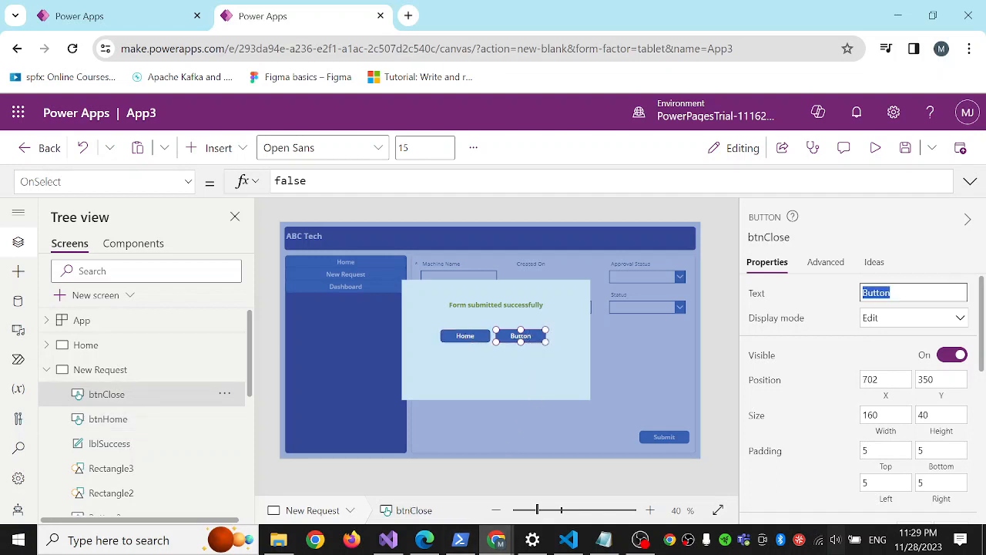
type("Close")
left_click(550, 359)
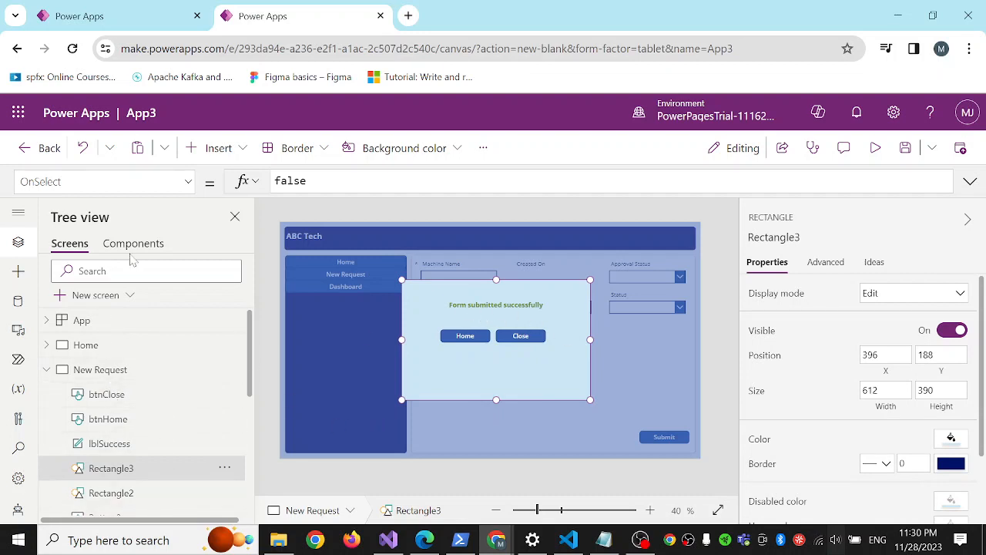
left_click(244, 150)
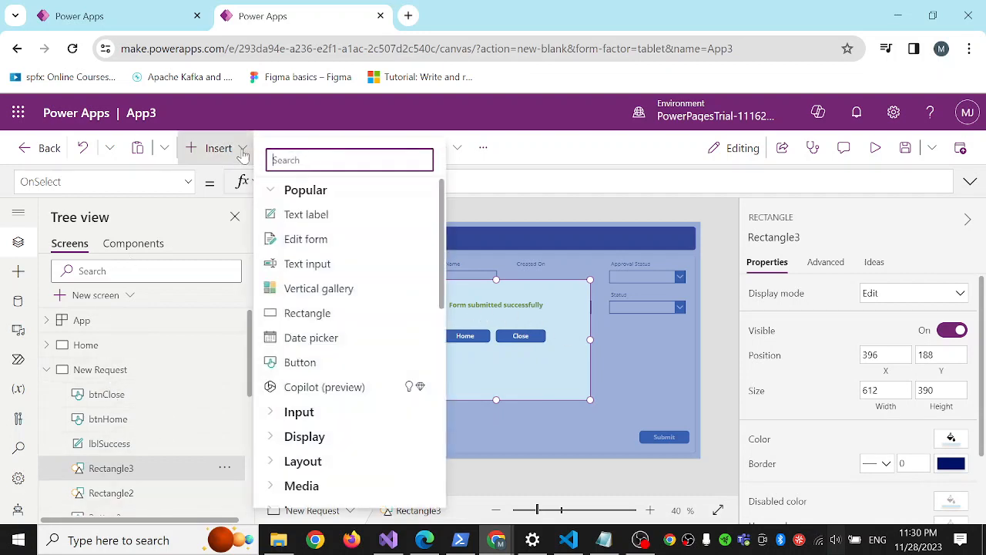
left_click(308, 216)
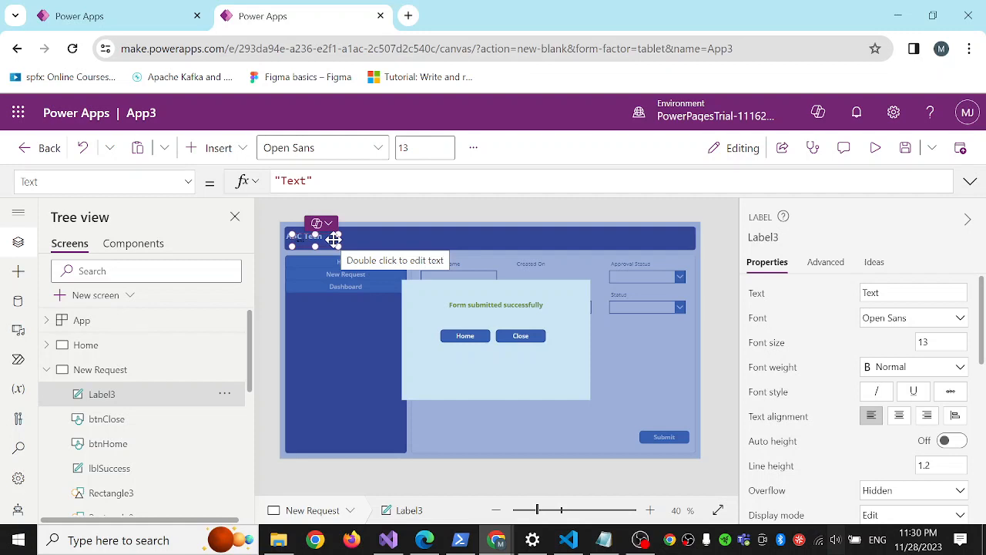
key("Delete")
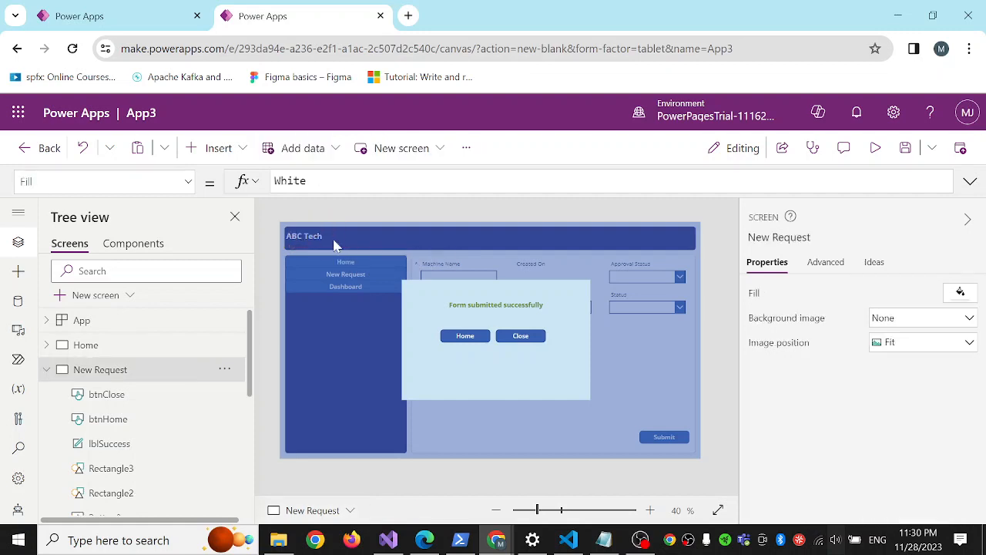
Duplicate the lblSuccess label and place the copy directly beneath the original, above the Home and Close buttons.
left_click(493, 307)
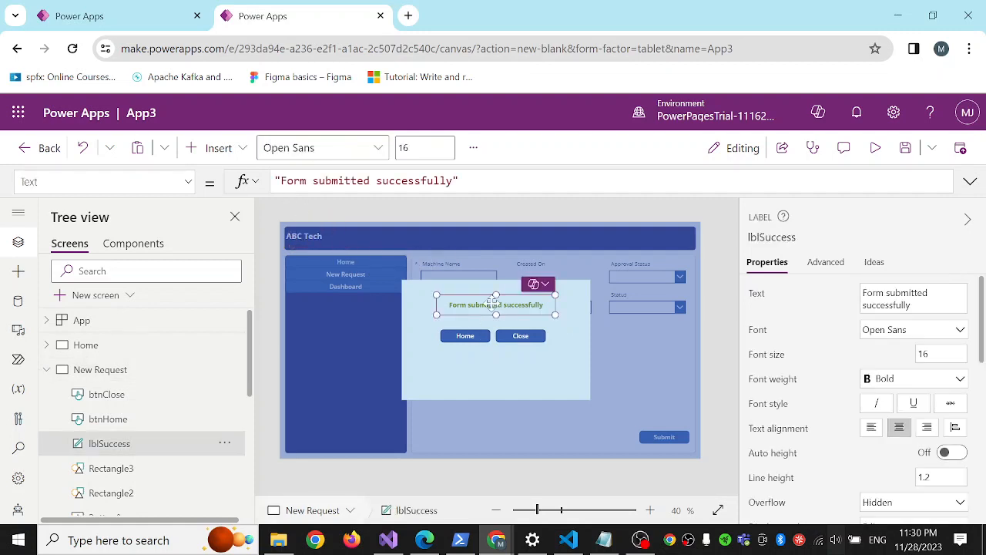
right_click(493, 306)
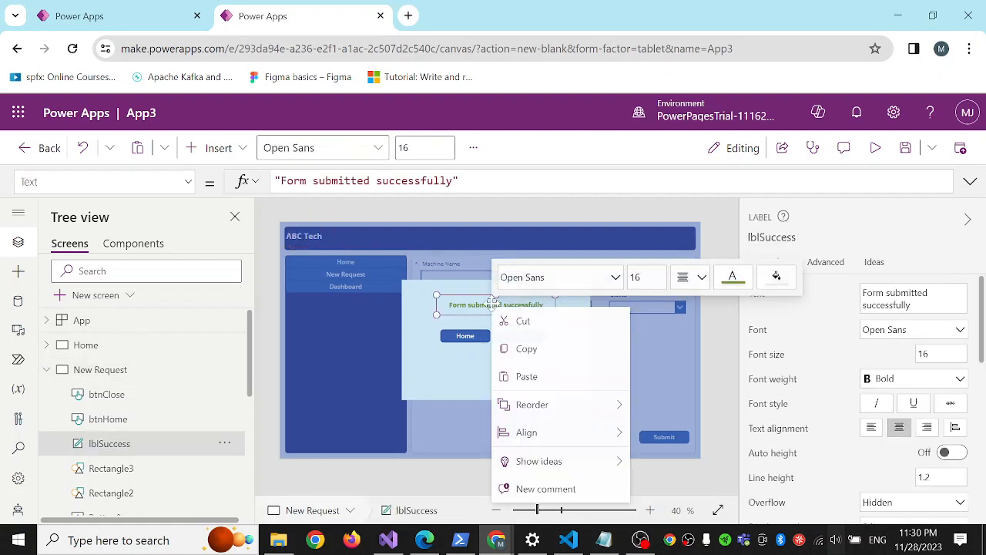
left_click(527, 349)
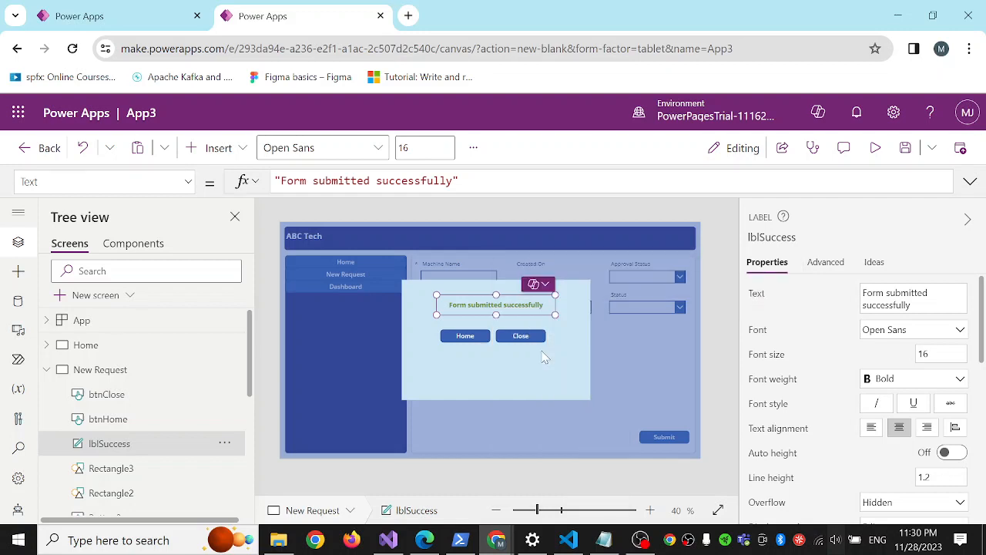
key("ctrl+v")
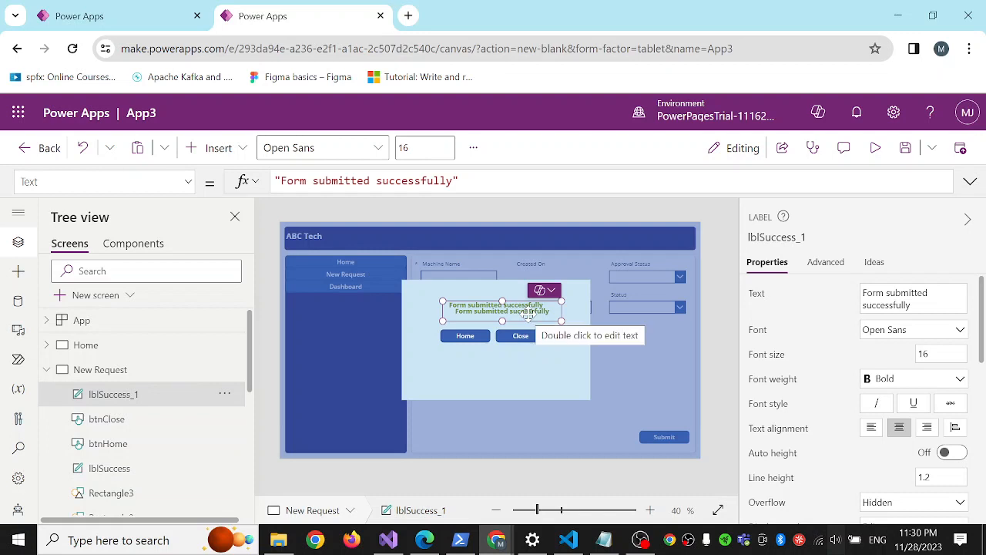
left_click_drag(516, 313, 509, 319)
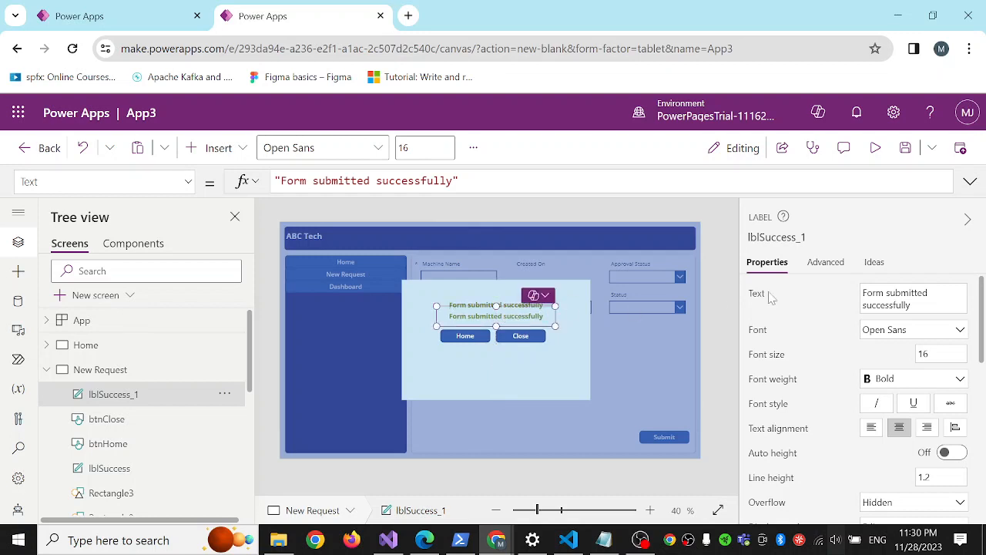
Set the text of the duplicated label lblSuccess_1 to "Error submiting the form, please try again".
triple_click(908, 292)
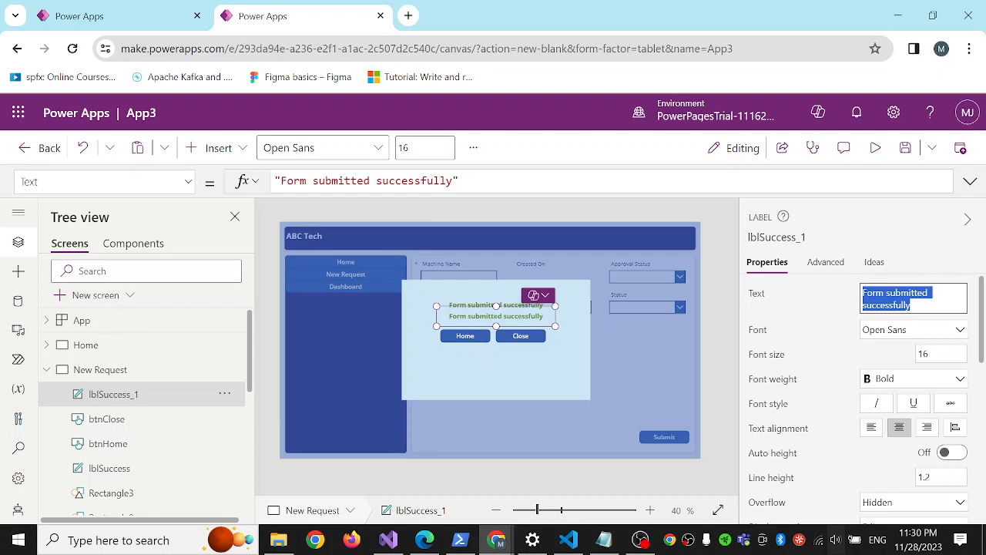
type("Error submitting")
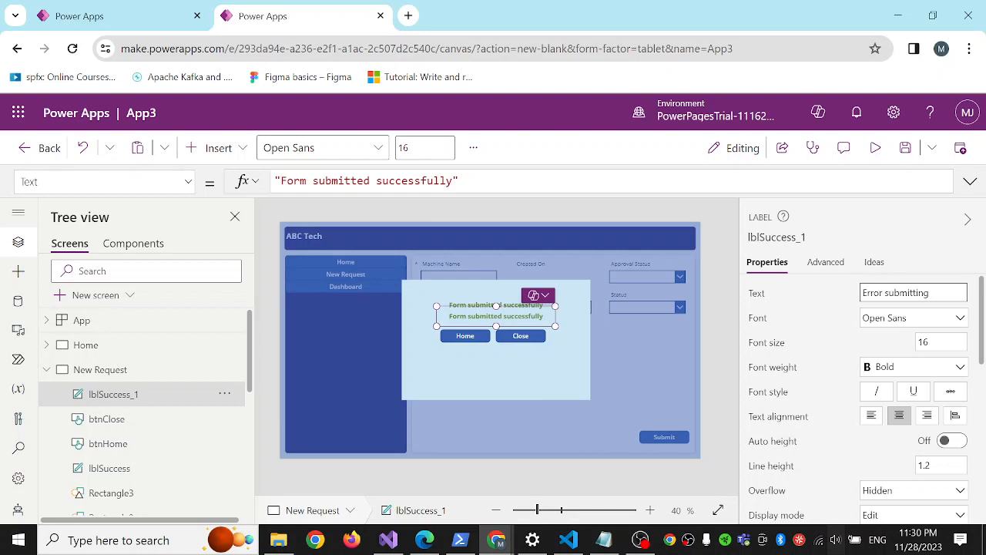
type("m, please try again")
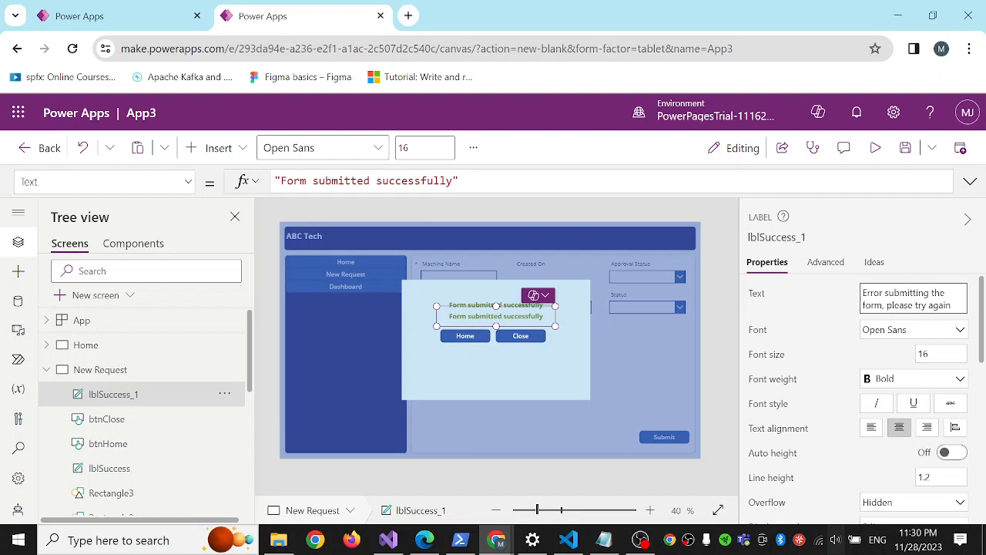
key("BackSpace")
left_click(520, 365)
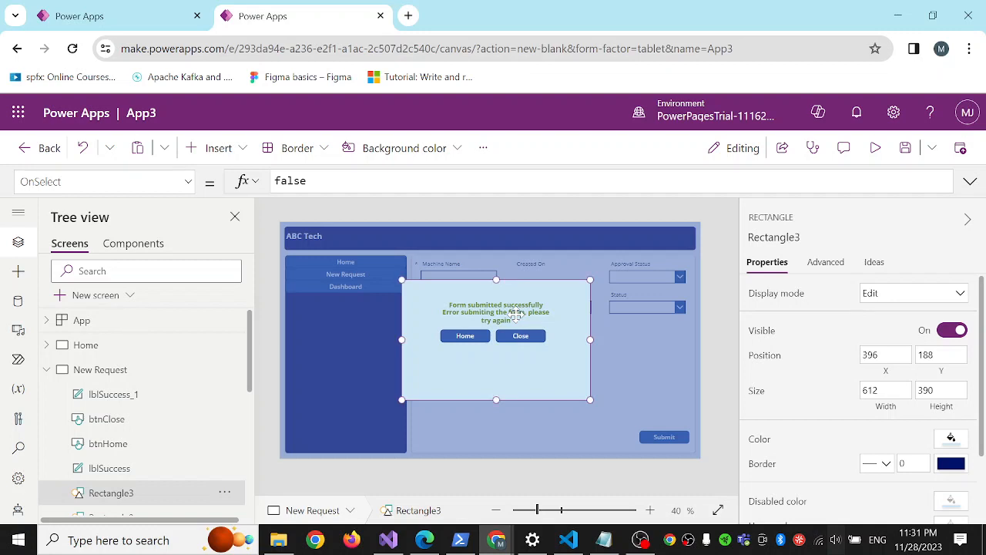
Rename the error message label, lblSuccess_1, as lblError.
left_click(135, 397)
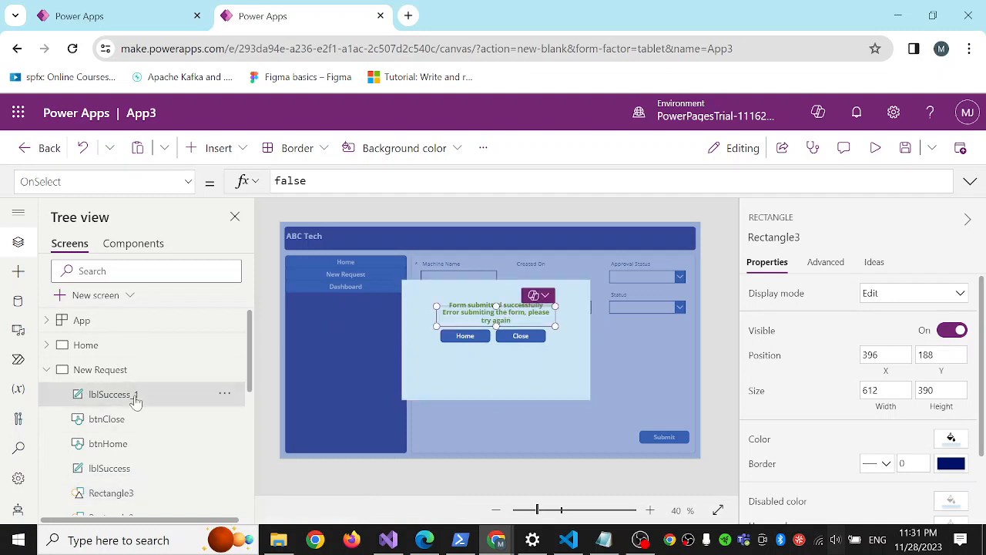
scroll(147, 428, "down", 1)
scroll(151, 438, "up", 1)
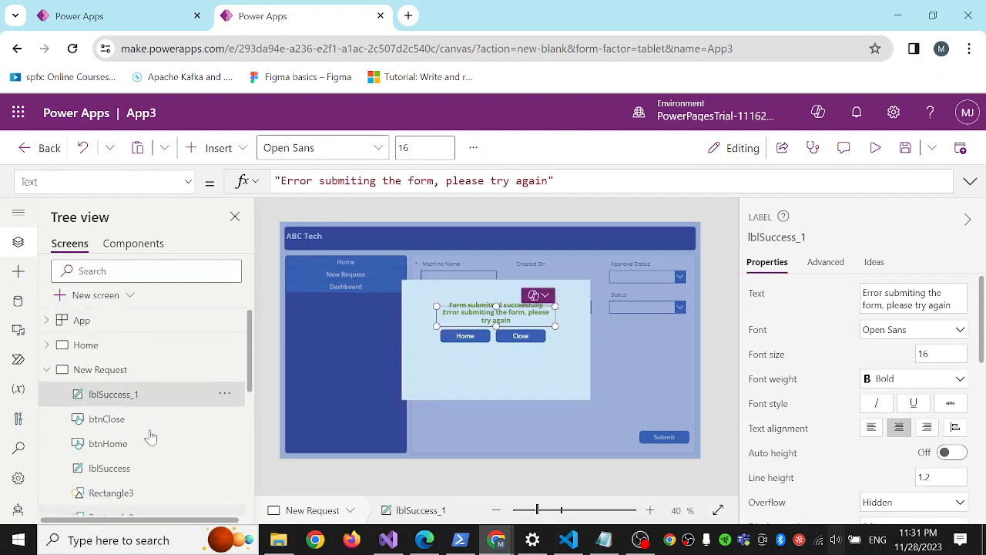
right_click(129, 396)
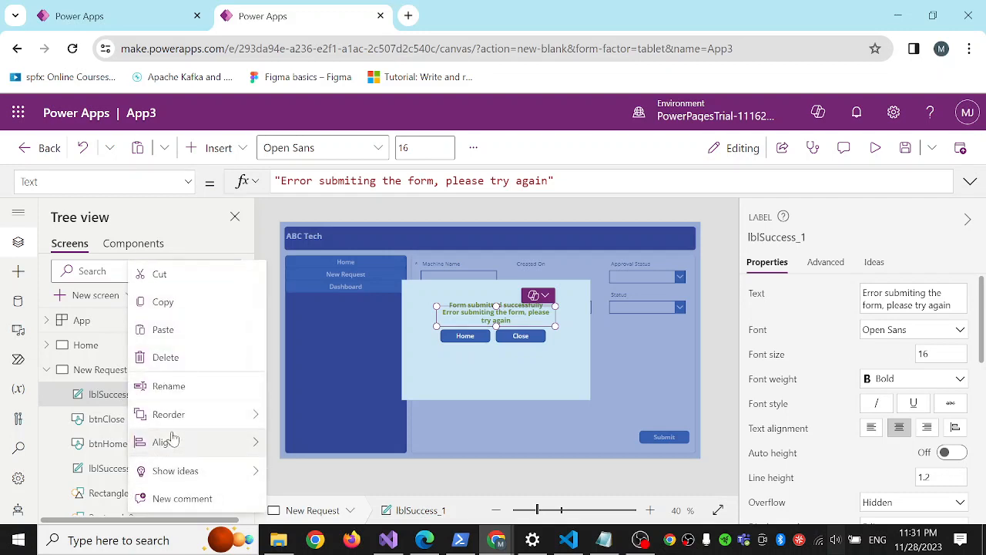
left_click(185, 386)
left_click(145, 394)
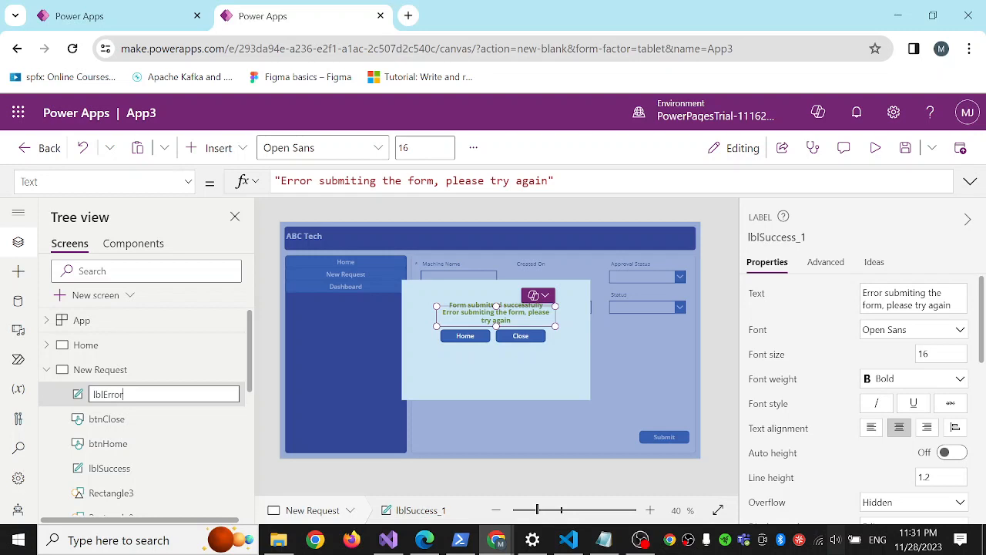
type("Error")
key("Return")
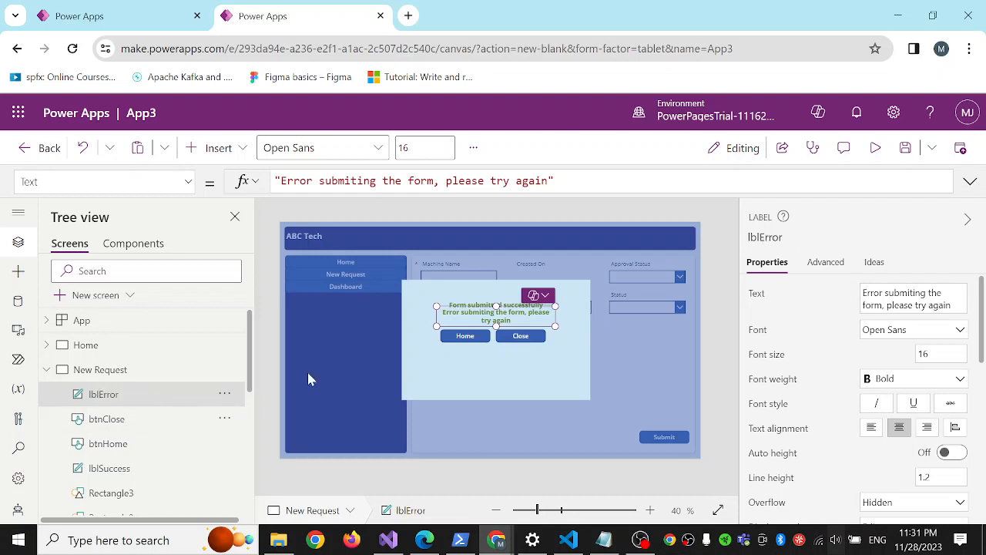
Resize lblError to about 487 by 55 so its message fits on one line, and centre it beneath the success message.
left_click_drag(560, 328, 588, 326)
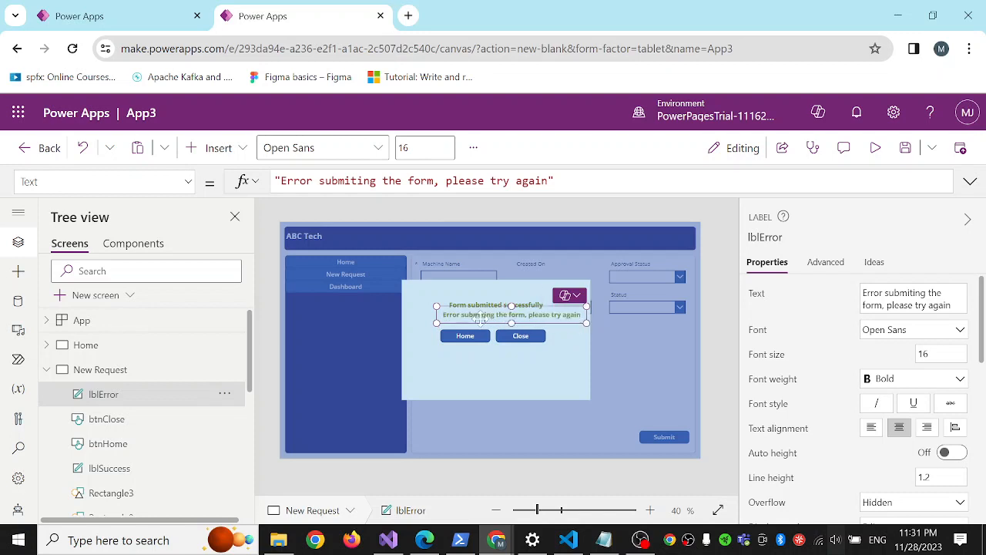
left_click_drag(479, 314, 467, 316)
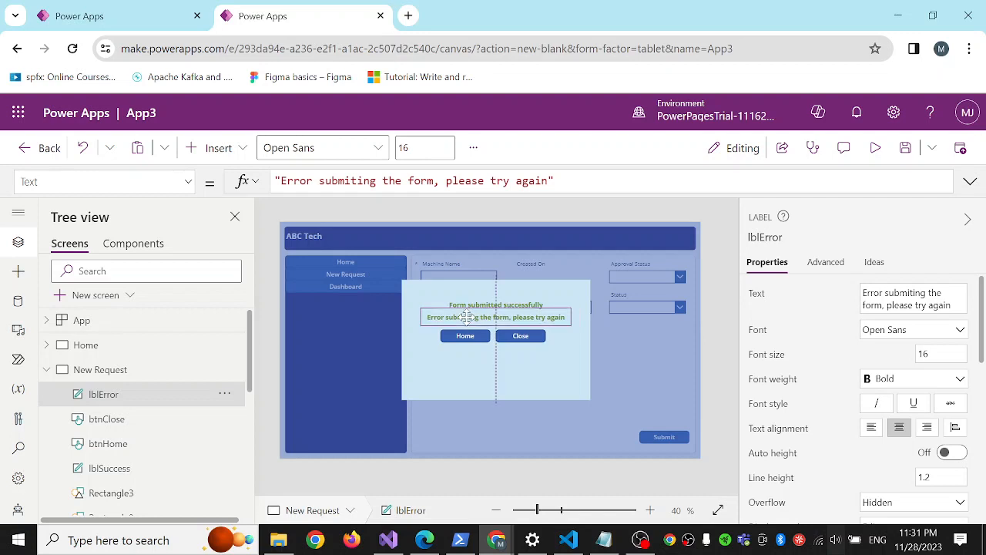
left_click(541, 363)
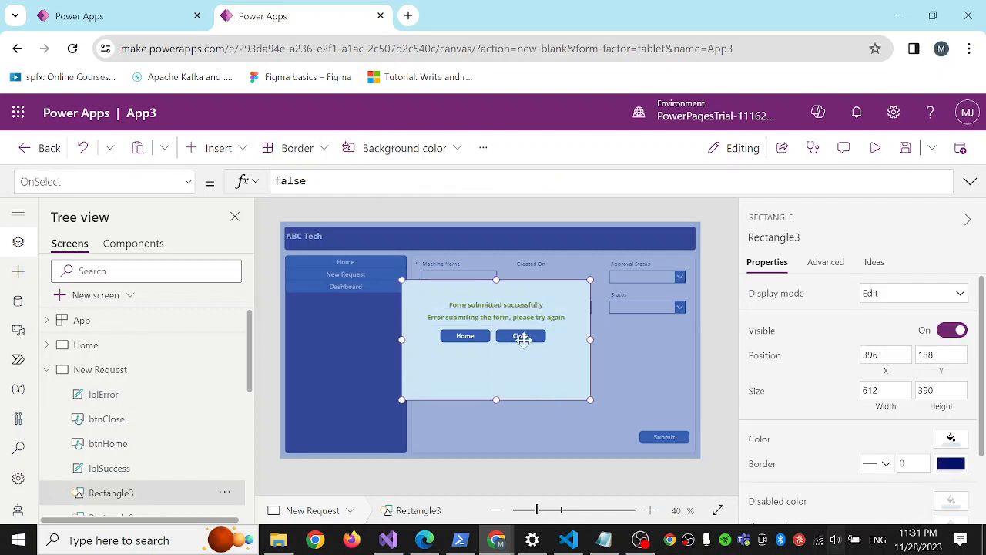
Set the text color of lblError to the standard bright red.
left_click(106, 394)
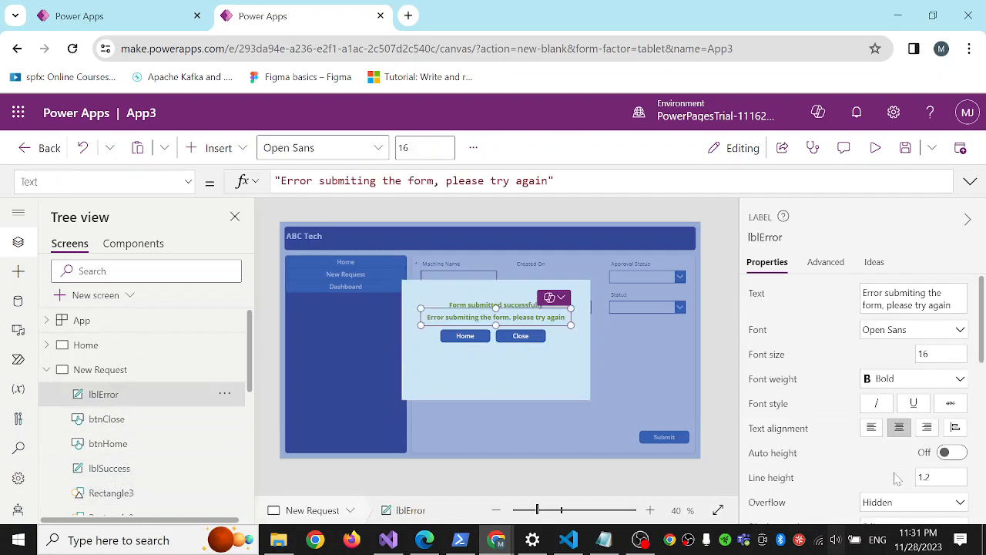
scroll(836, 437, "down", 3)
scroll(834, 437, "down", 4)
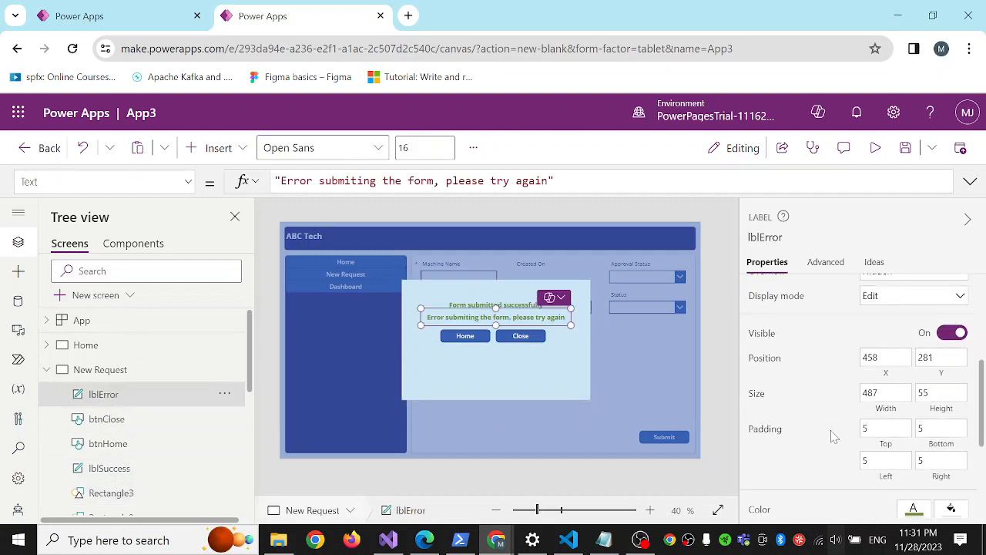
scroll(832, 433, "up", 3)
left_click(925, 454)
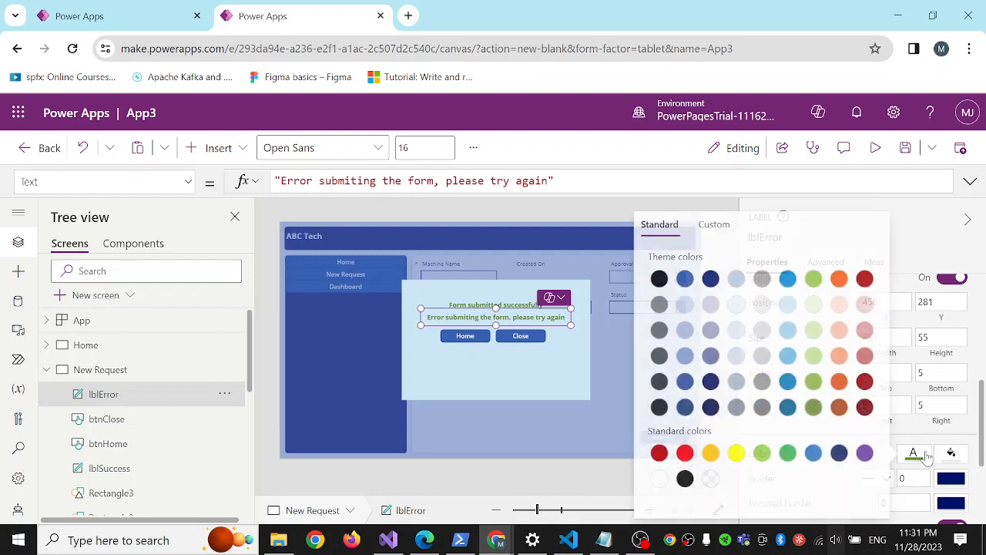
left_click(684, 453)
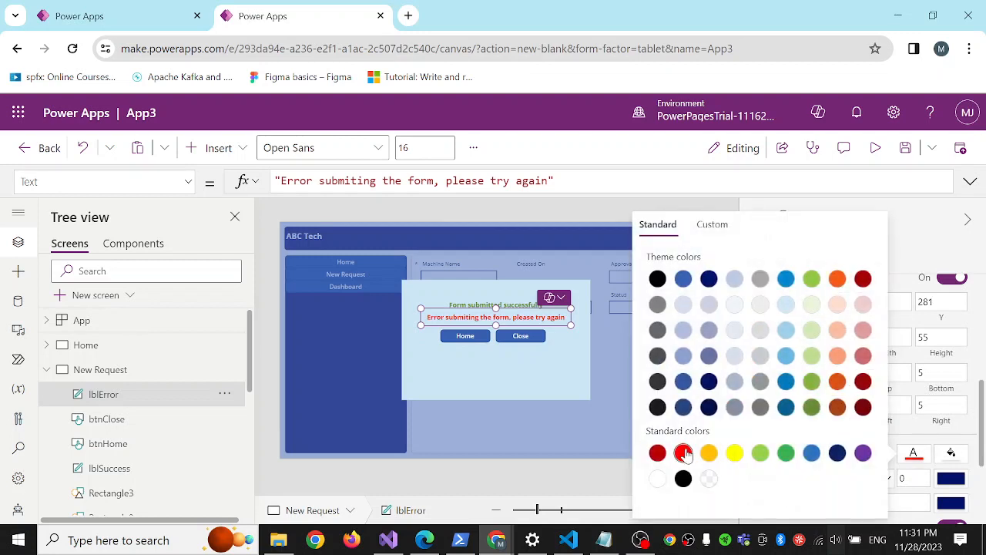
left_click(553, 380)
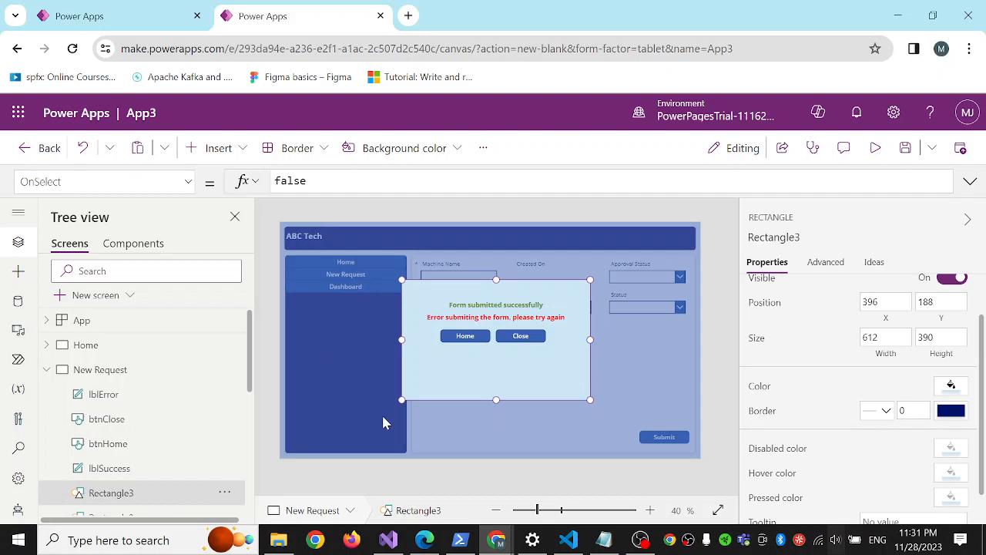
Set the Visible property of the full-screen overlay, Rectangle2, to the variable popupVar.
left_click(346, 385)
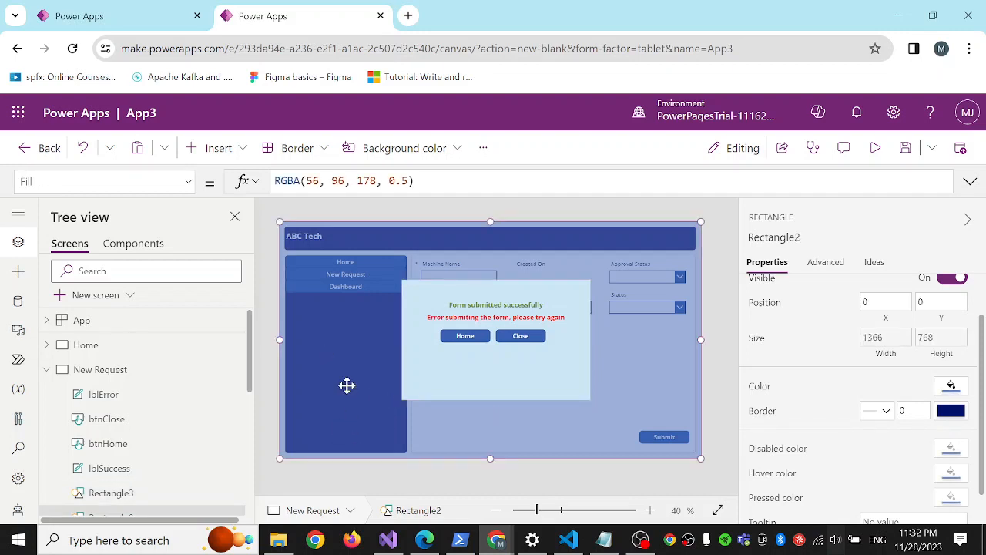
left_click(189, 184)
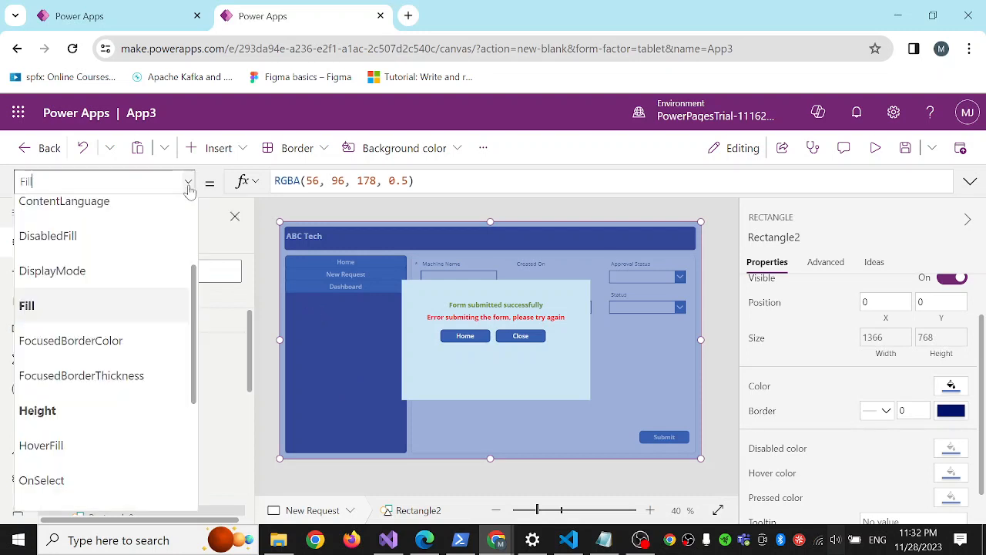
scroll(111, 396, "down", 3)
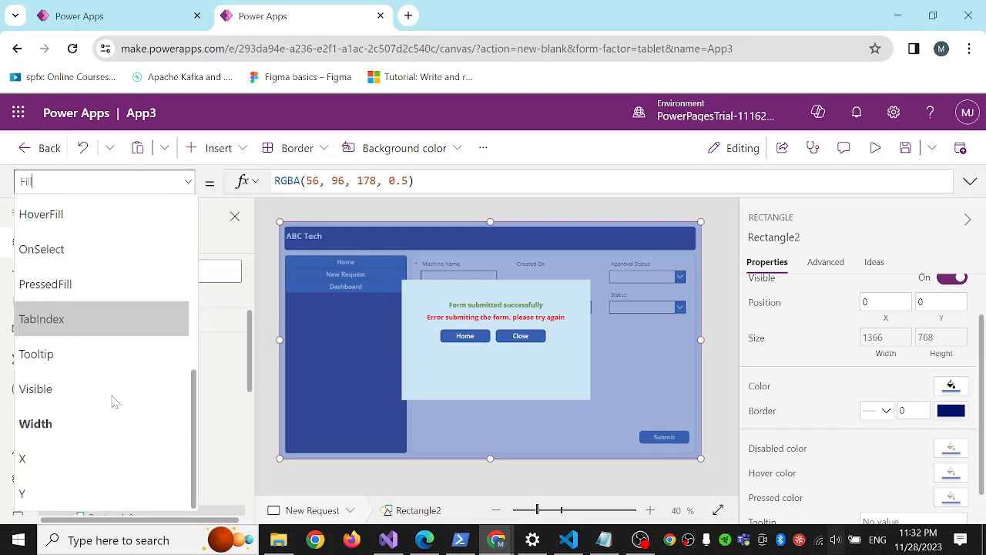
left_click(93, 391)
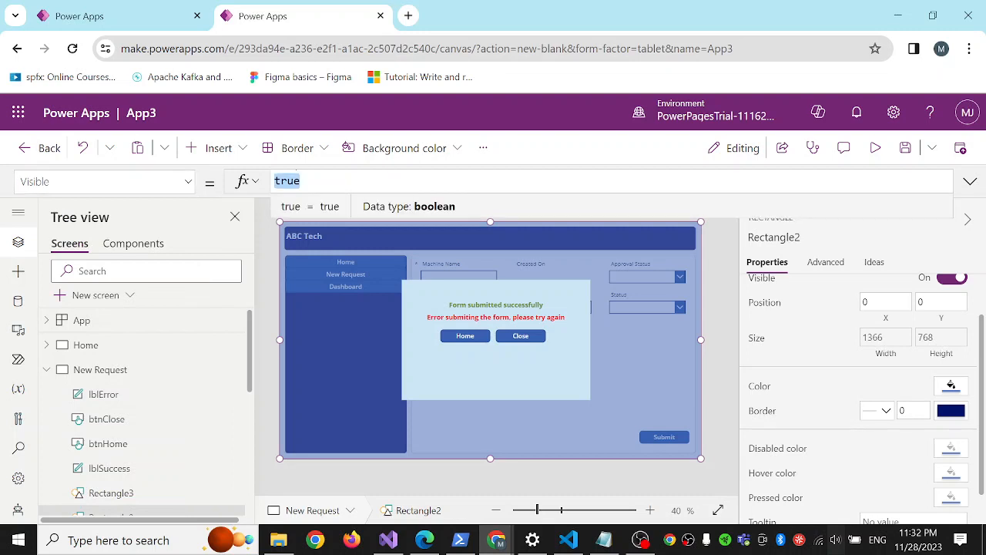
key("BackSpace")
type("var")
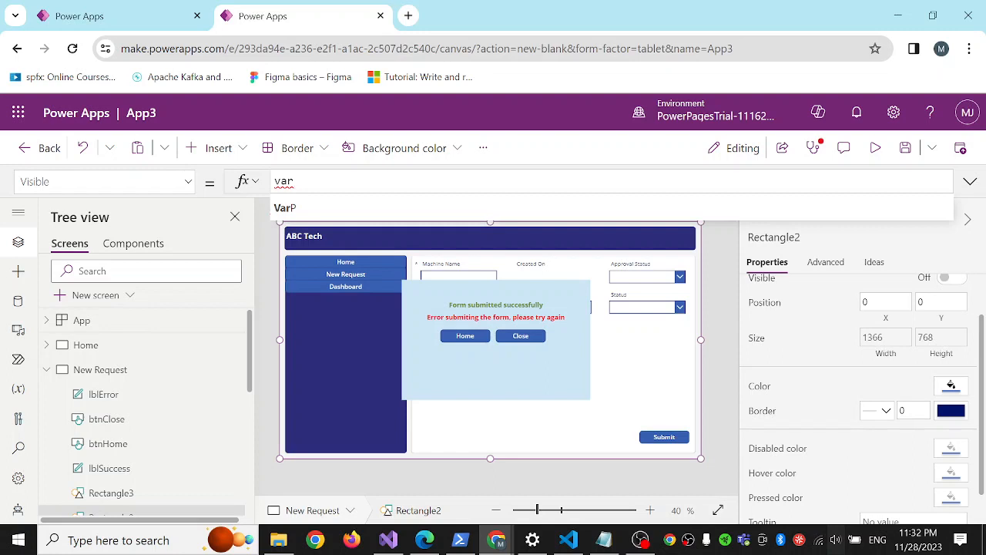
key("BackSpace")
key("BackSpace")
key("BackSpace")
type("po")
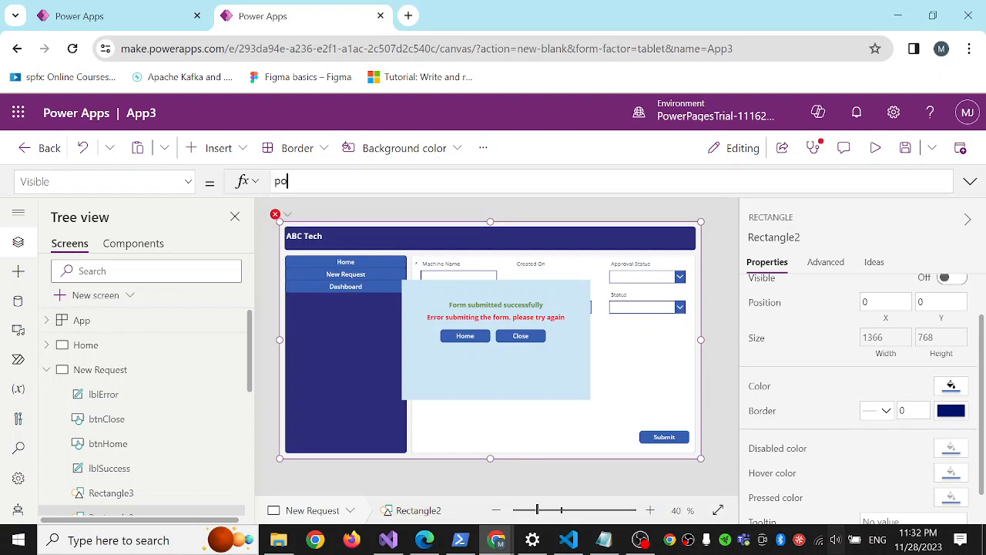
type("pup")
type("Var")
key("ctrl+a")
key("ctrl+c")
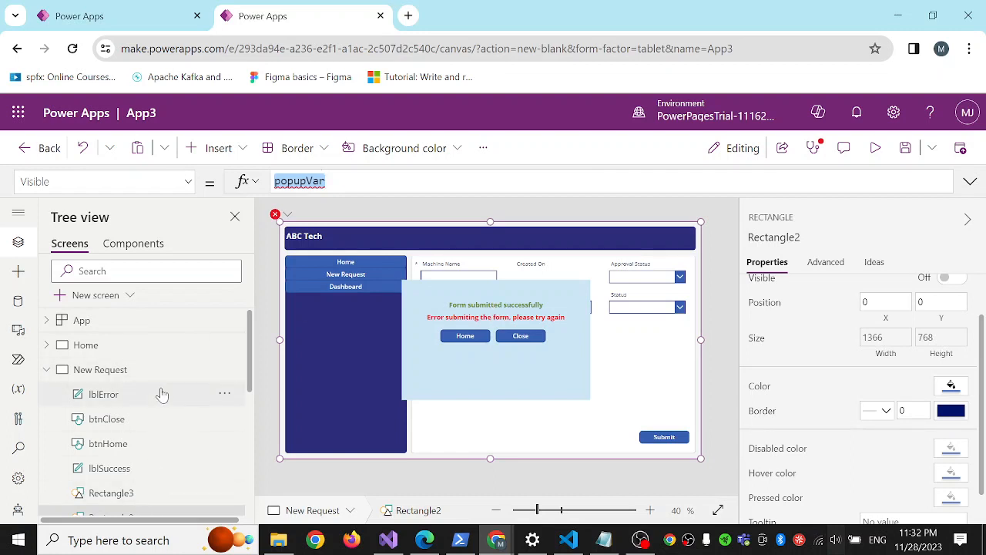
left_click(429, 349)
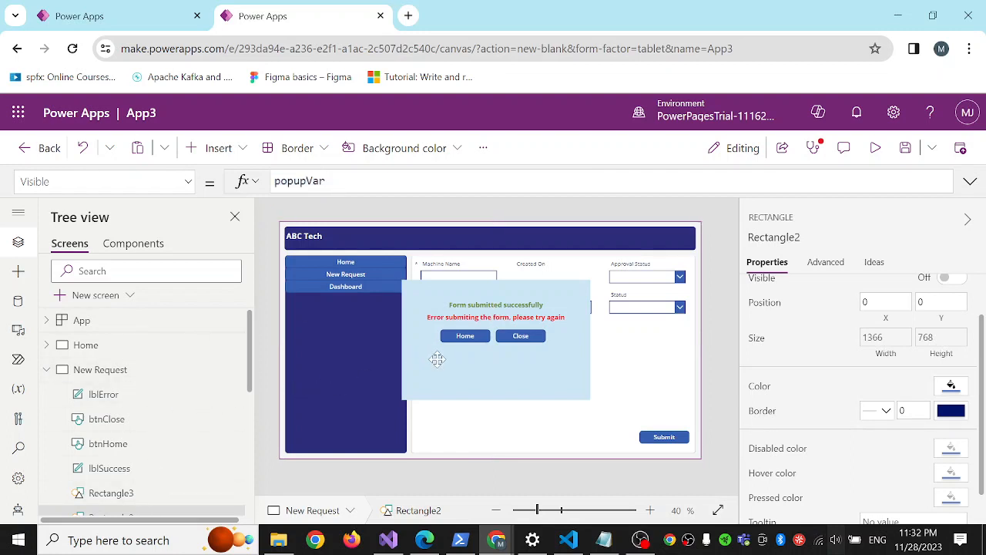
Set the Visible property of the popup panel, Rectangle3, to popupVar.
scroll(122, 416, "down", 2)
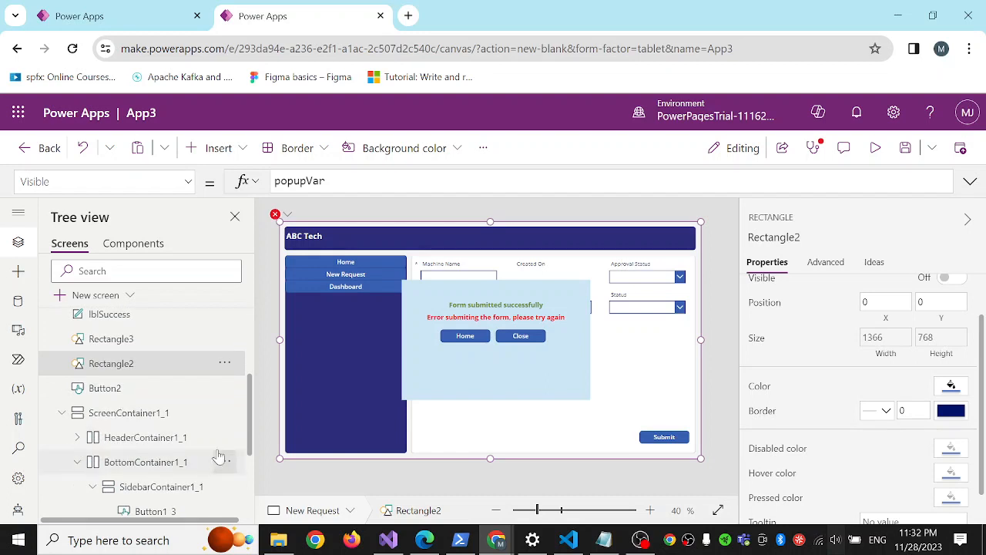
left_click(116, 339)
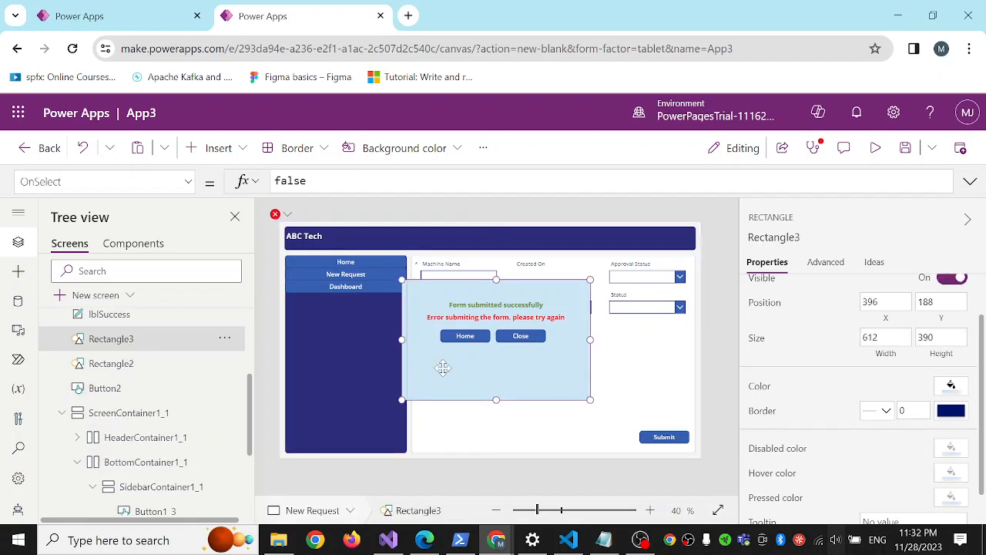
left_click(189, 182)
left_click(92, 389)
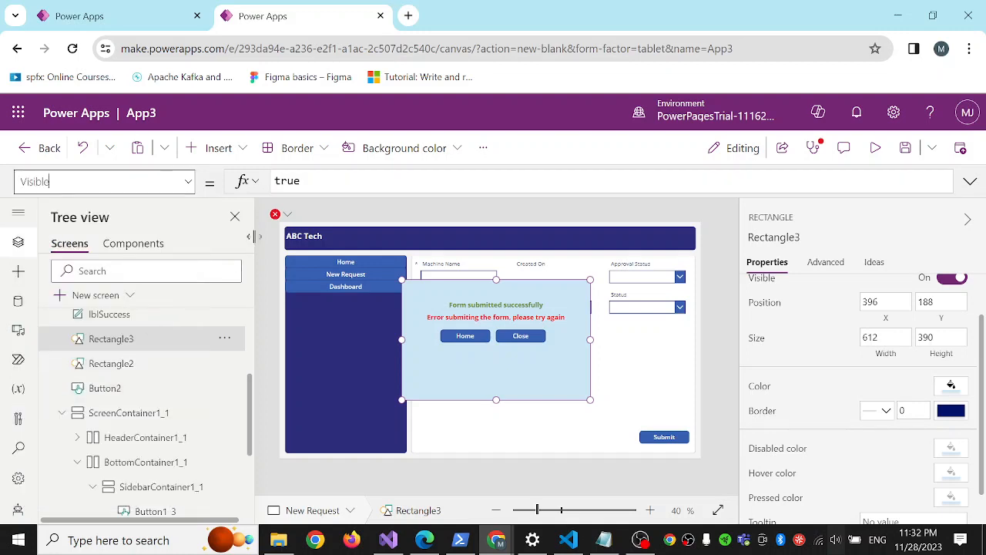
double_click(299, 180)
type("popupVar")
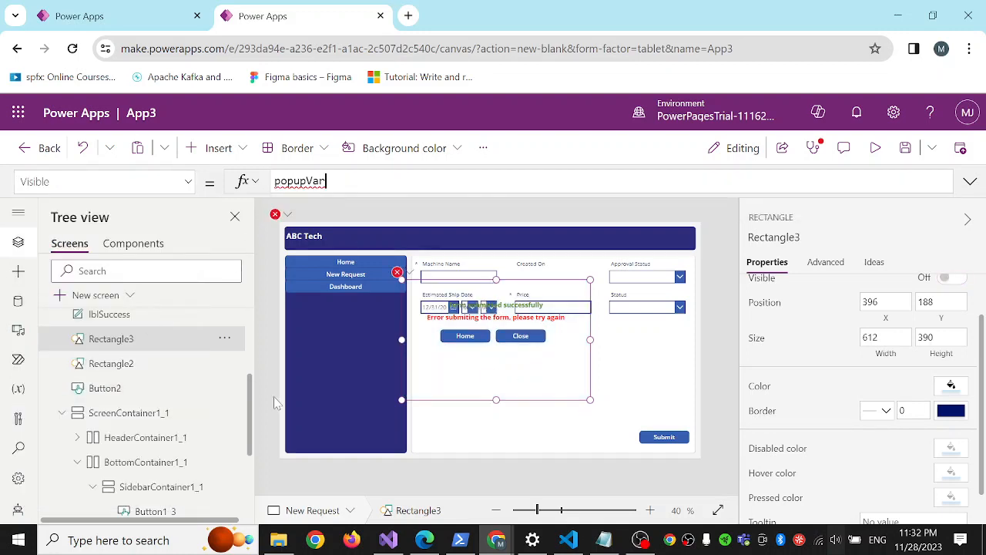
scroll(135, 385, "up", 2)
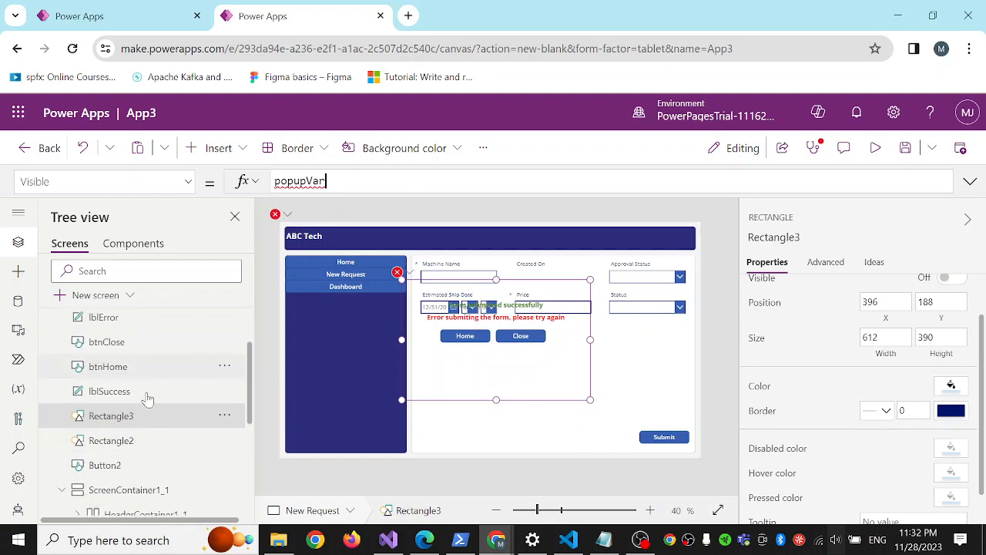
left_click(119, 396)
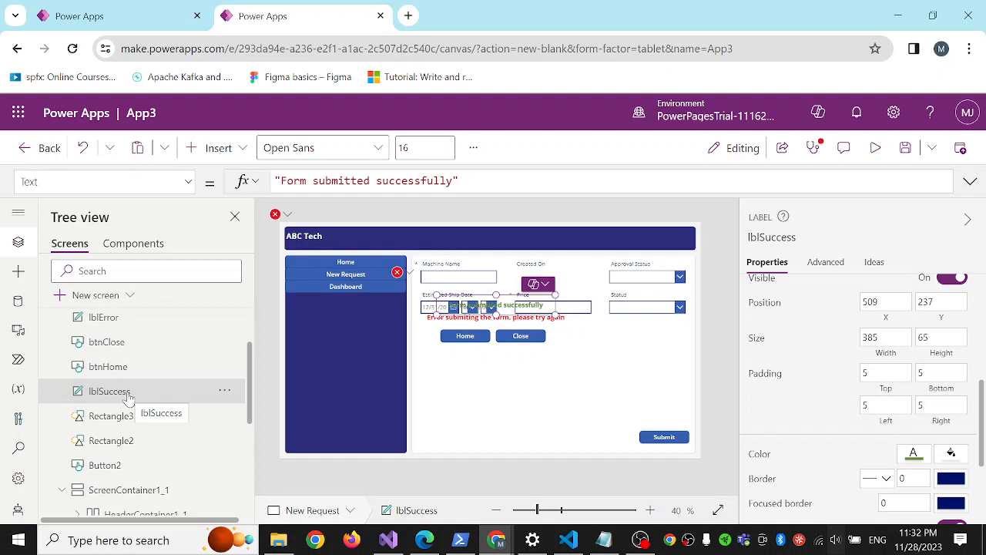
scroll(145, 386, "up", 2)
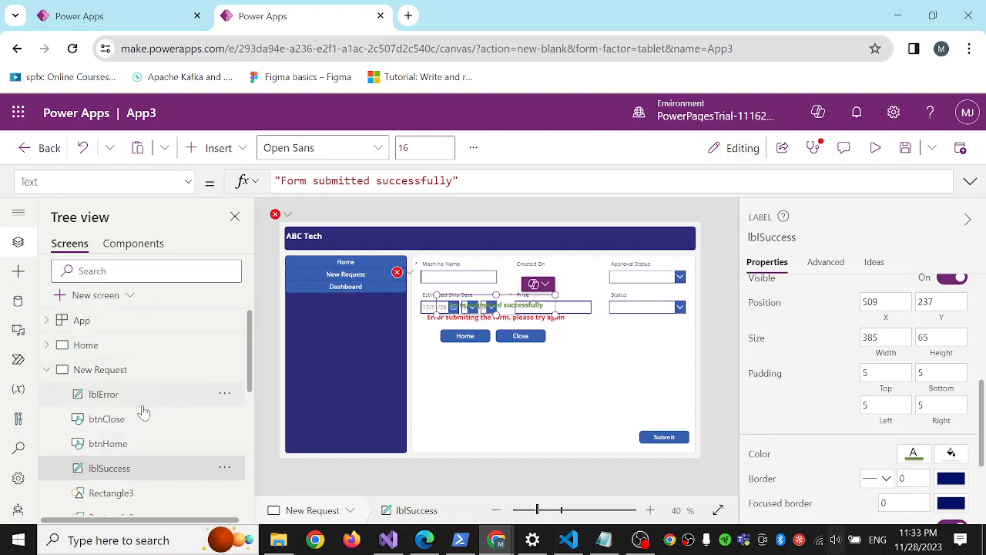
scroll(145, 408, "down", 2)
Set the Visible property of the popup's Close button, btnClose, to popupVar.
left_click(126, 344)
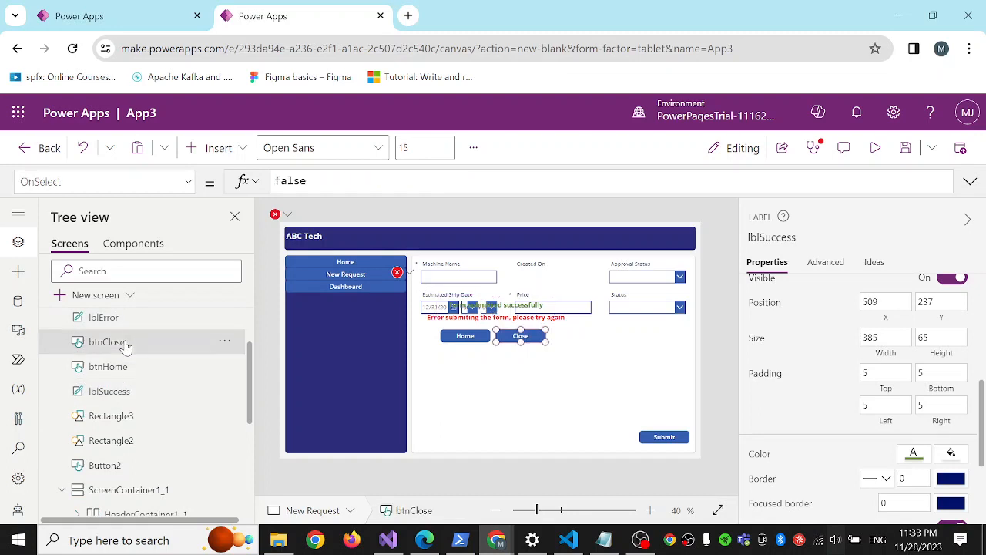
left_click(189, 182)
scroll(163, 339, "down", 1)
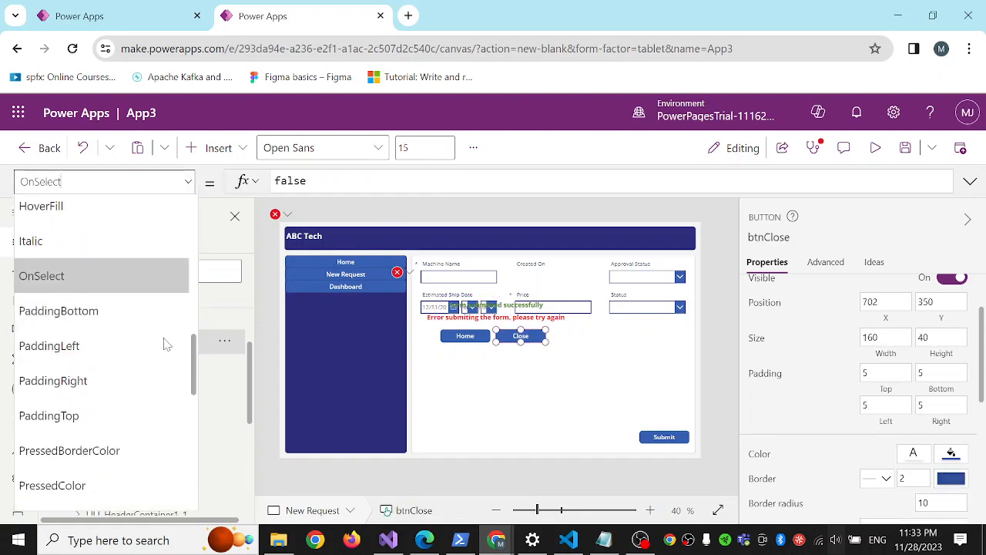
scroll(77, 412, "down", 3)
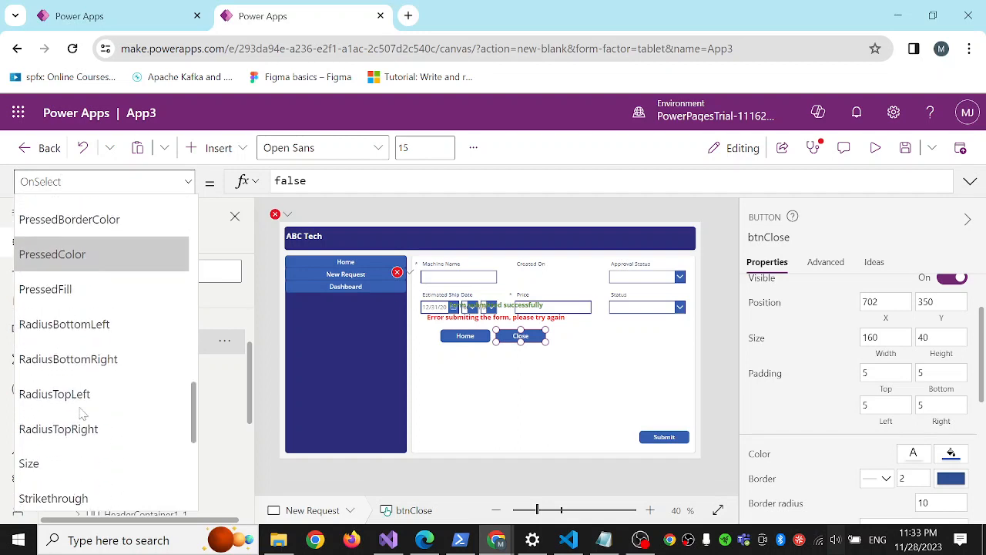
scroll(83, 413, "down", 4)
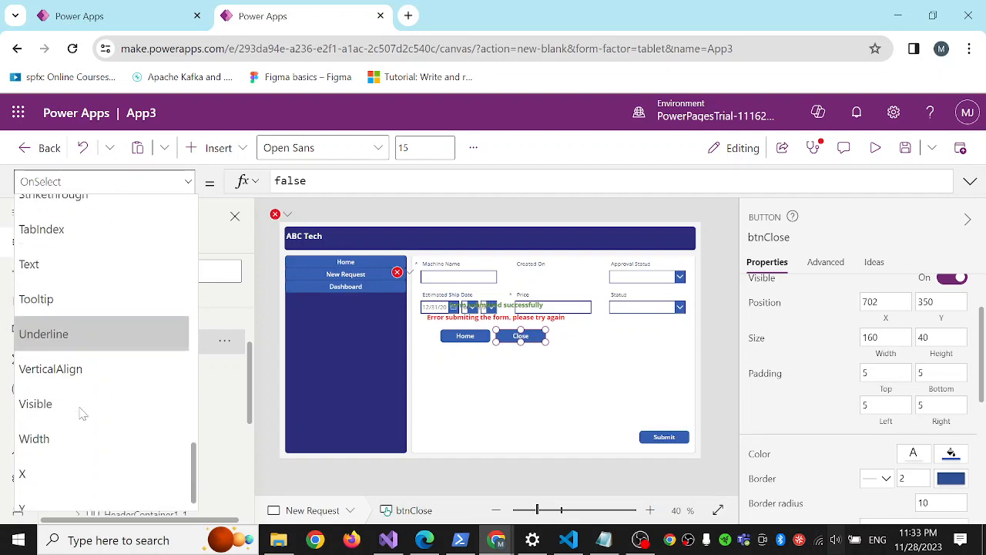
scroll(83, 414, "down", 1)
left_click(63, 394)
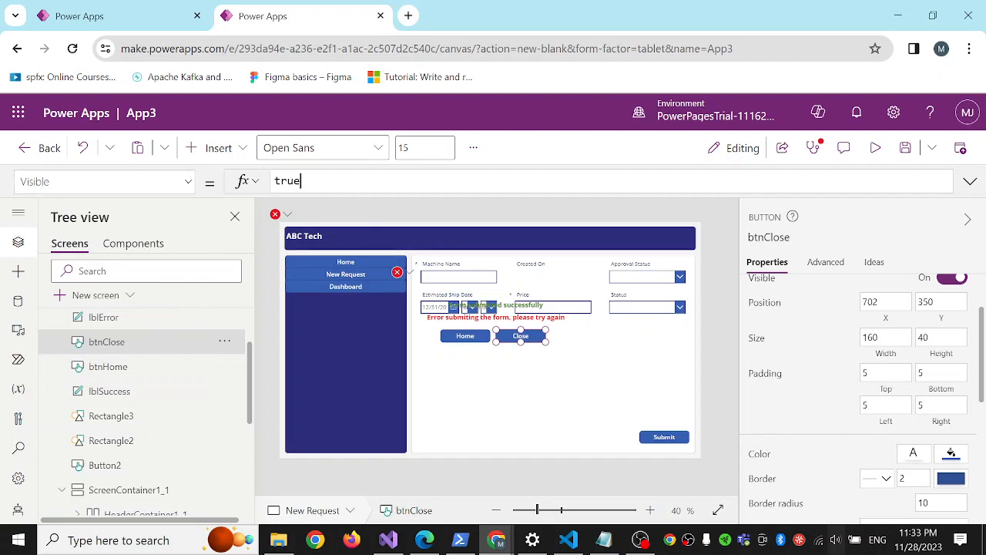
key("ctrl+a")
type("popupVar")
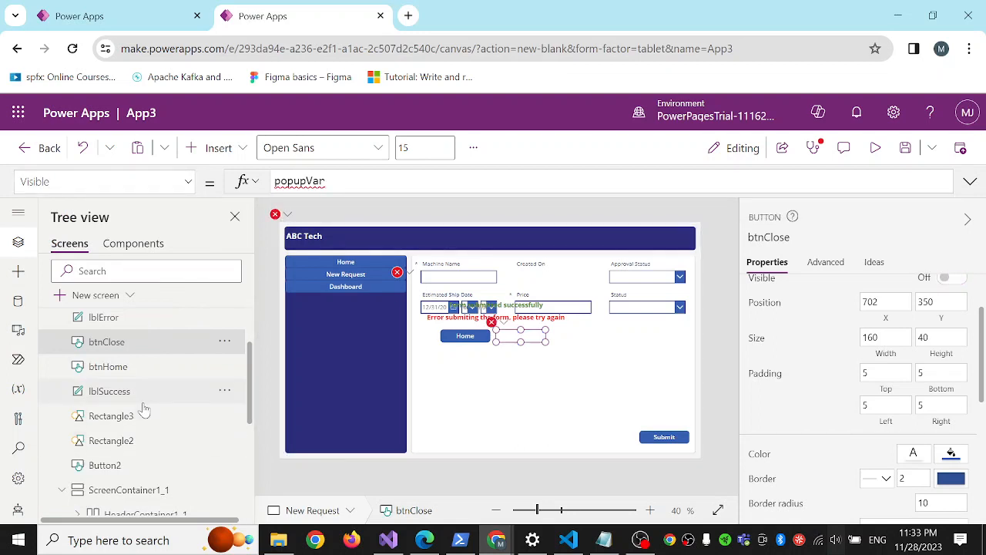
Set the Visible property of the popup's Home button, btnHome, to popupVar.
left_click(108, 370)
left_click(185, 185)
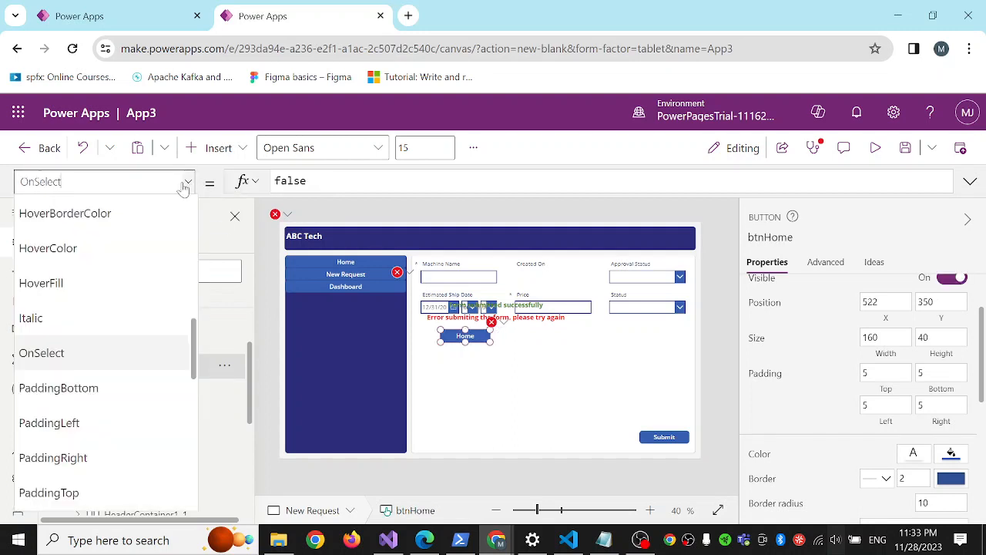
scroll(125, 368, "down", 5)
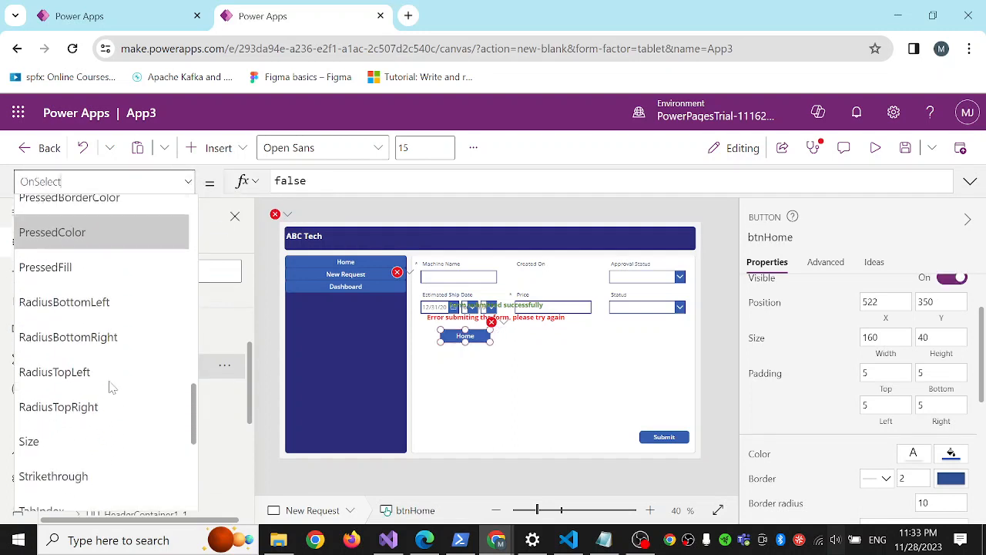
scroll(110, 385, "down", 3)
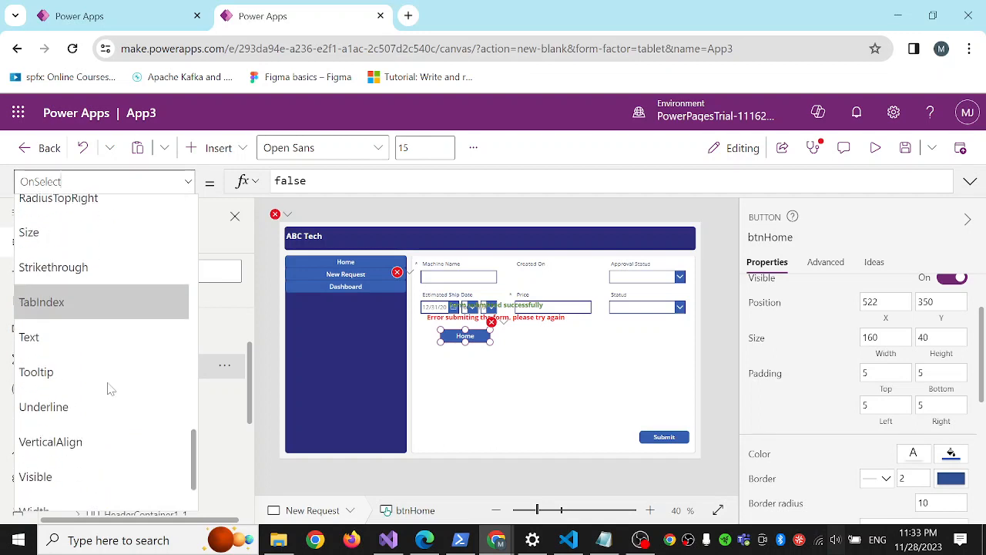
scroll(108, 388, "down", 2)
left_click(99, 395)
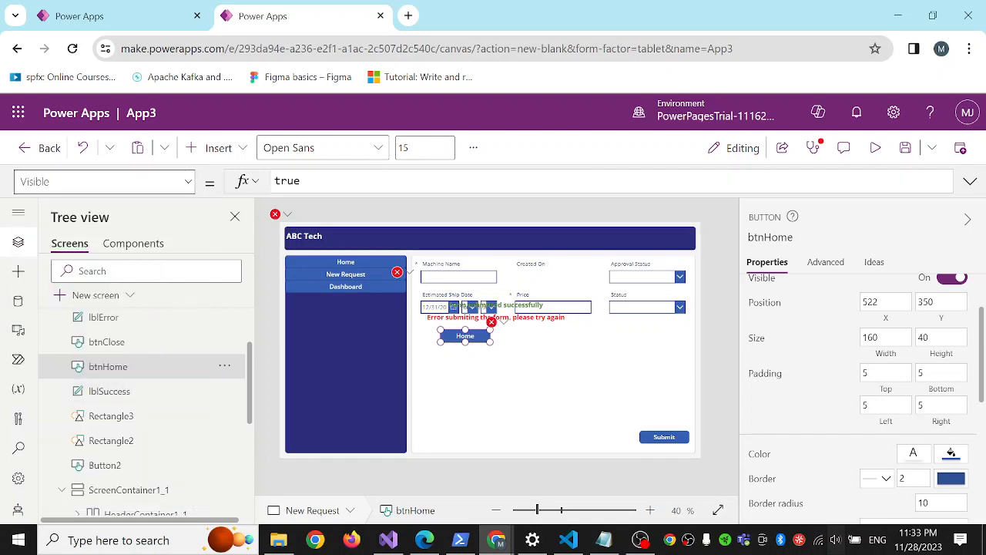
double_click(288, 181)
key("ctrl+v")
key("Return")
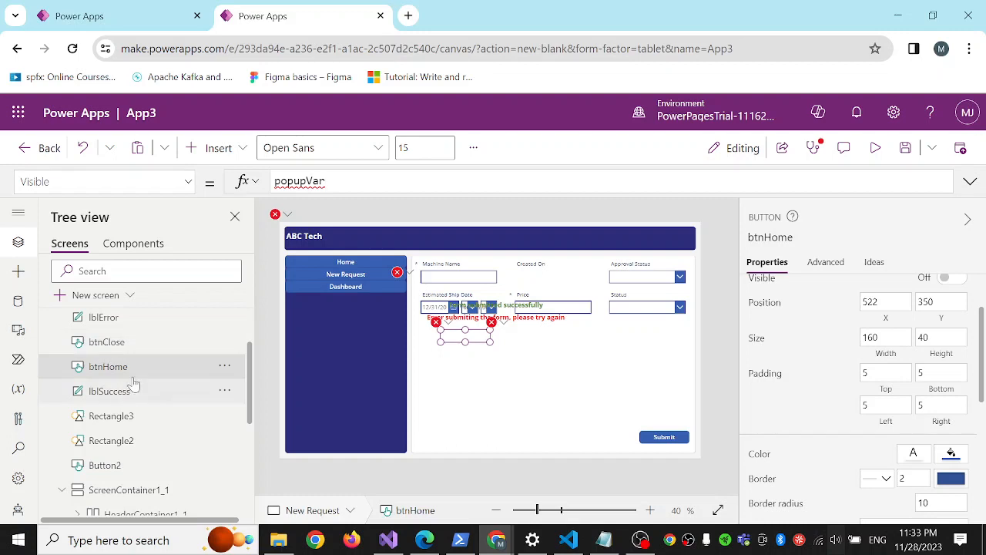
Check the text formula of lblError and the OnSelect formula of the Submit button.
scroll(129, 375, "up", 3)
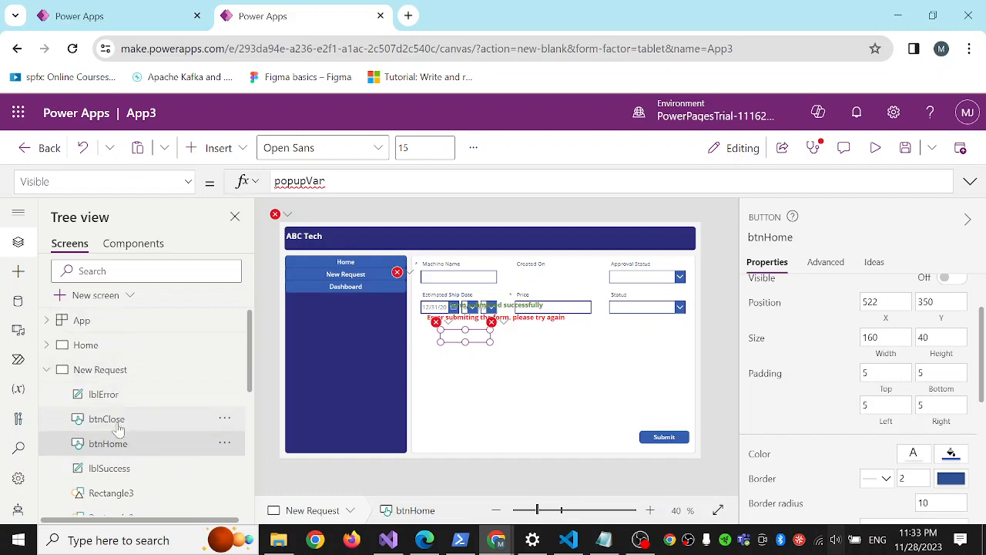
left_click(111, 397)
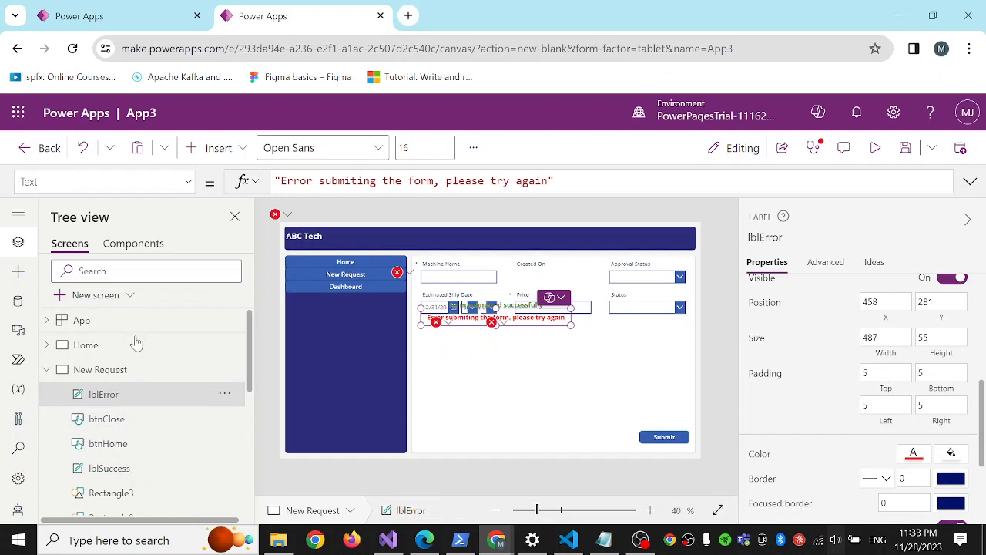
left_click(583, 403)
left_click(664, 438)
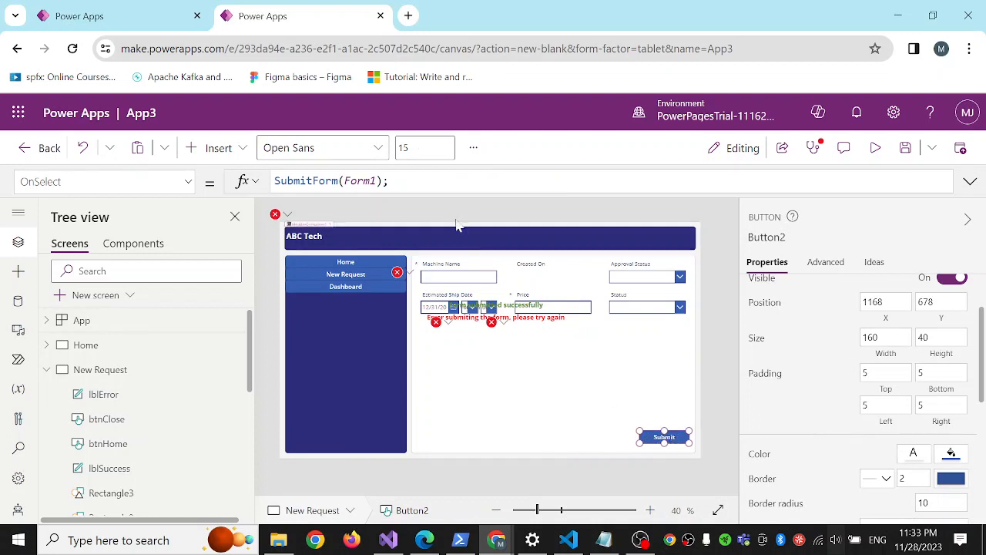
left_click(389, 180)
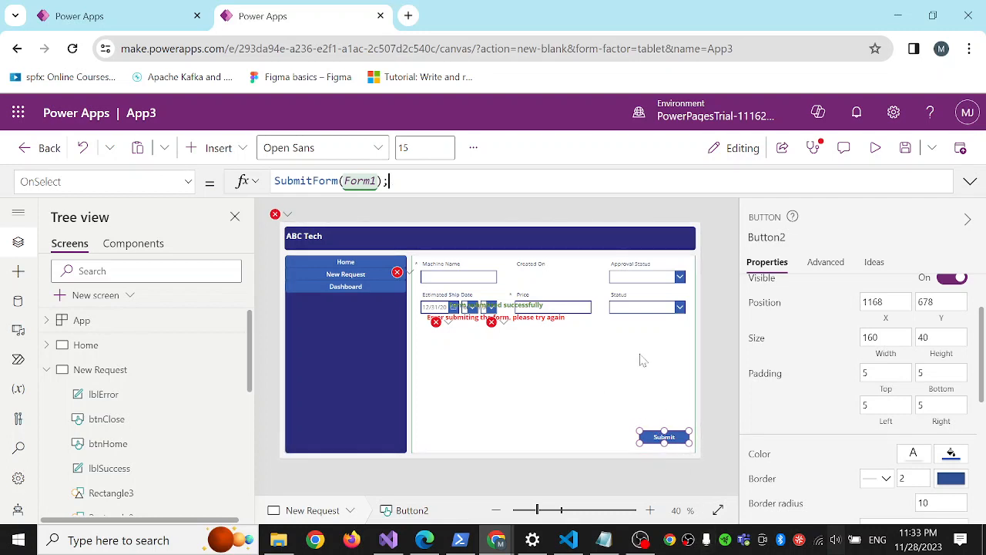
Set the OnSuccess property of the request form, Form1, to Set(popupVar,true);.
left_click(573, 286)
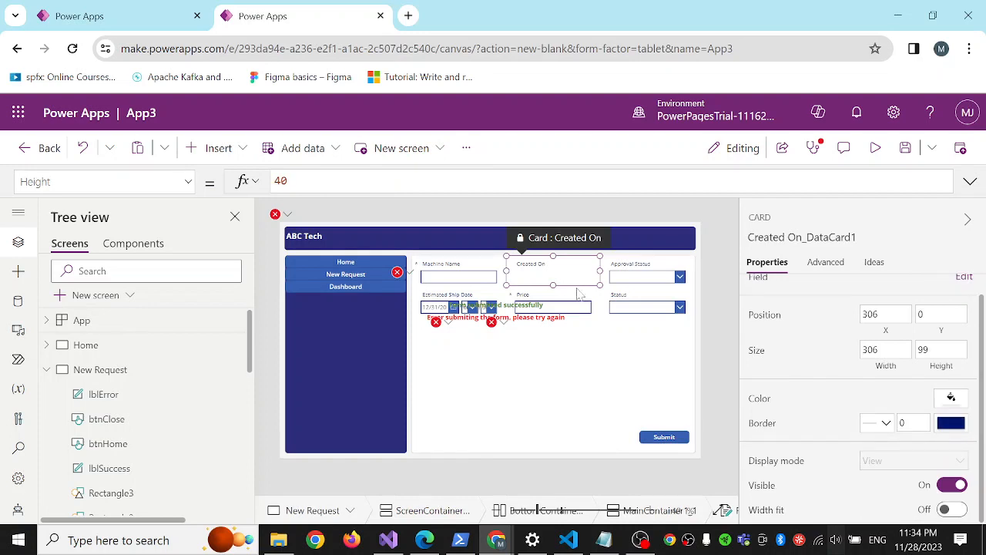
left_click(586, 356)
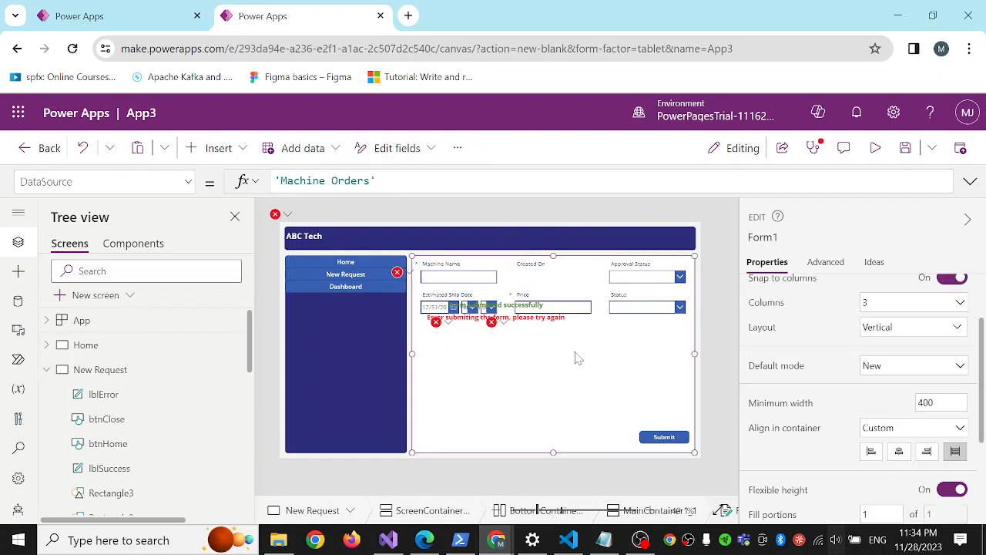
left_click(190, 188)
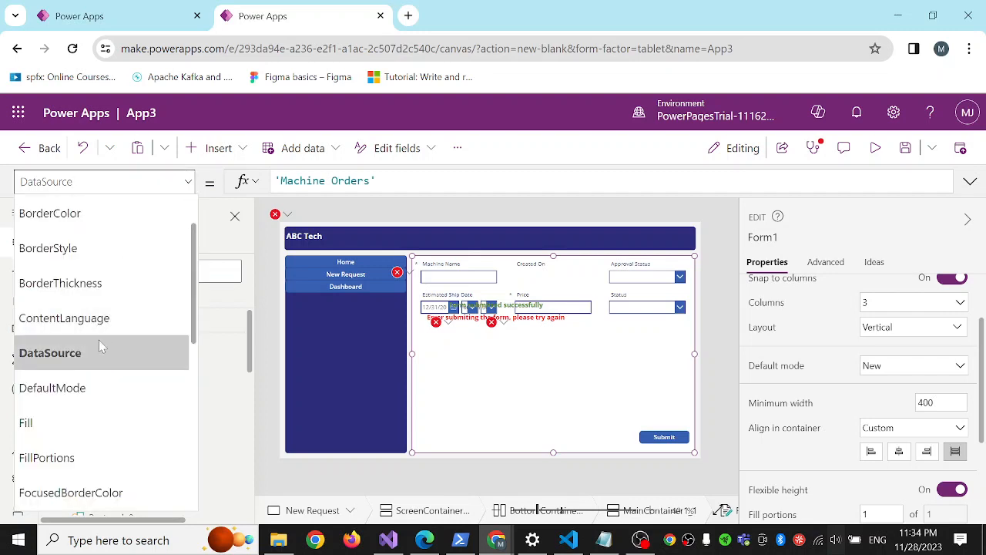
scroll(88, 327, "down", 2)
scroll(88, 330, "down", 3)
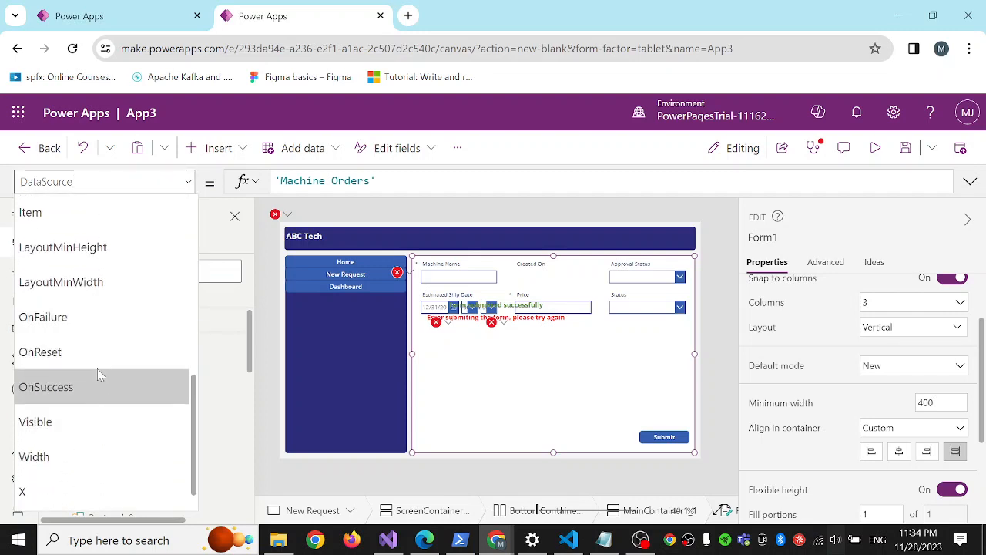
left_click(105, 386)
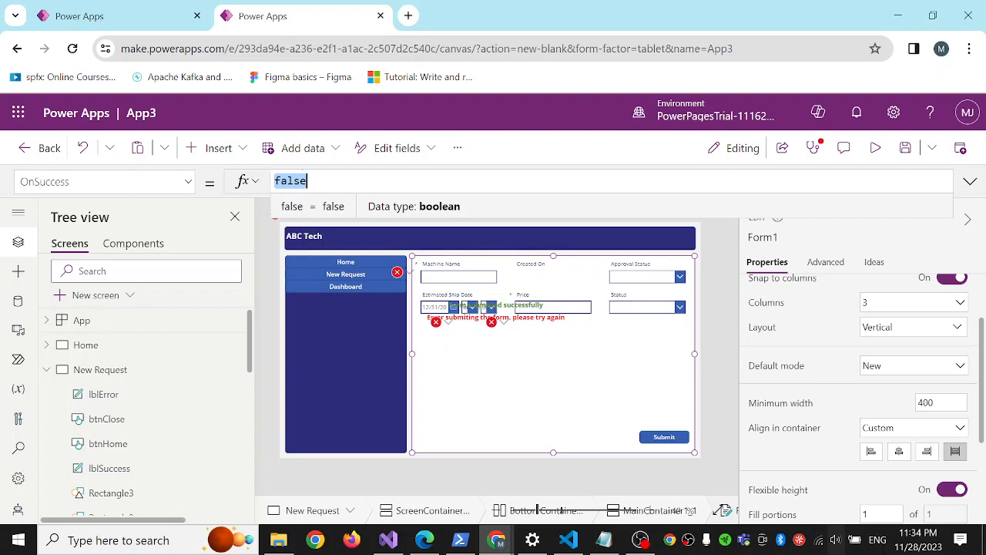
type("Set")
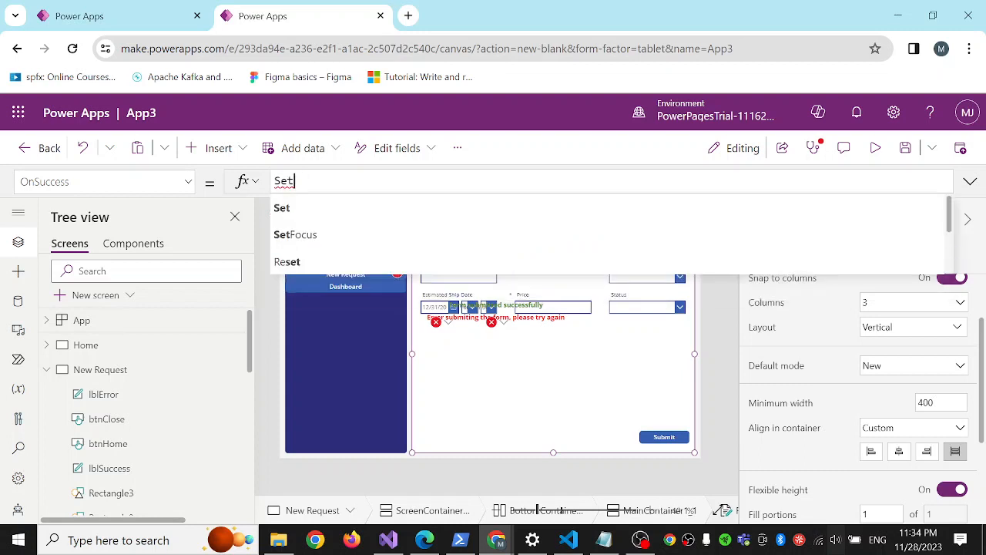
type("(popupVar")
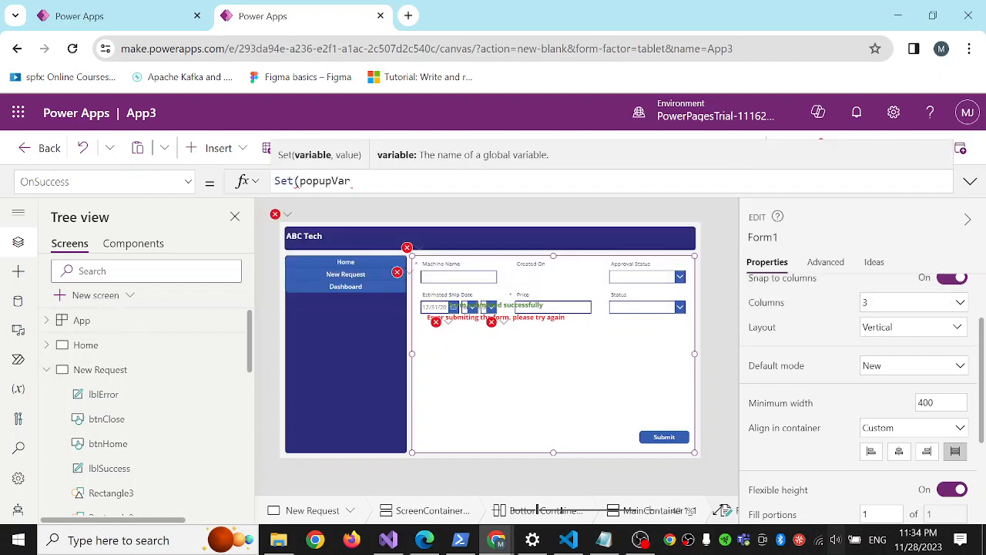
type(",true)")
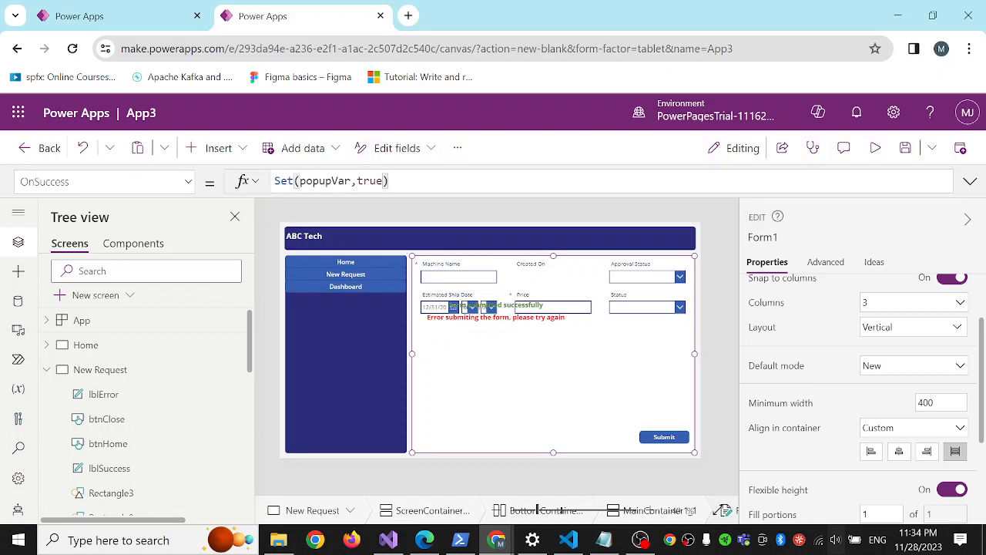
type(";")
type("Na")
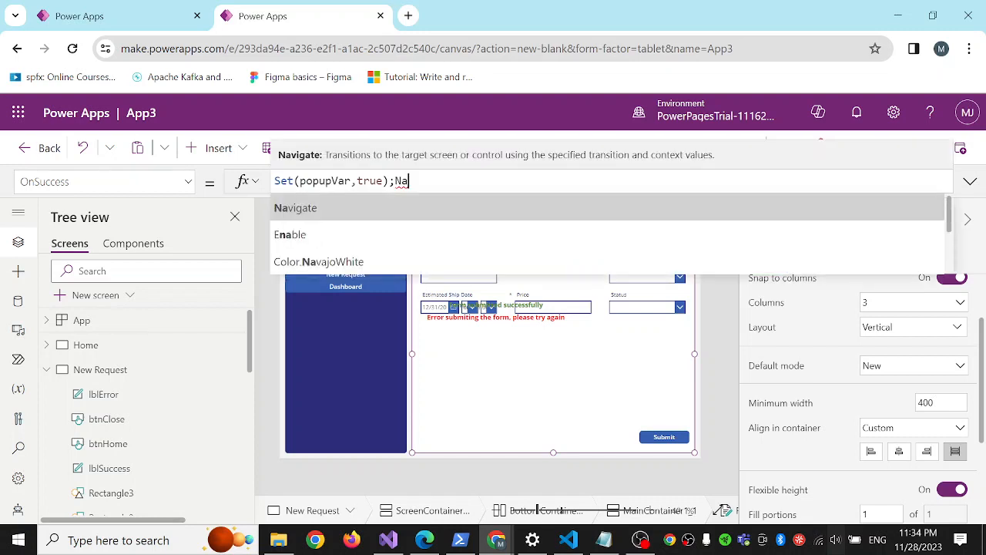
key("BackSpace")
key("BackSpace")
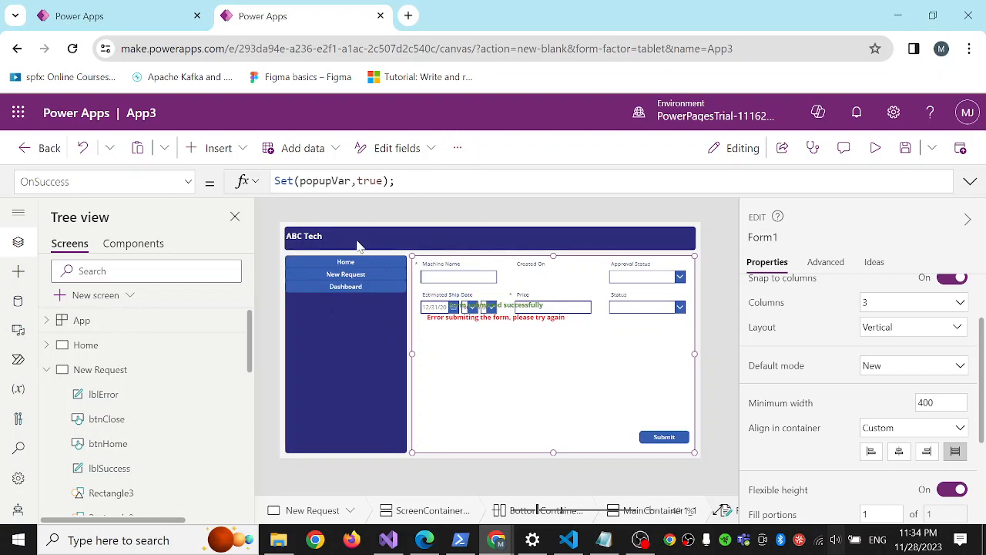
left_click(391, 381)
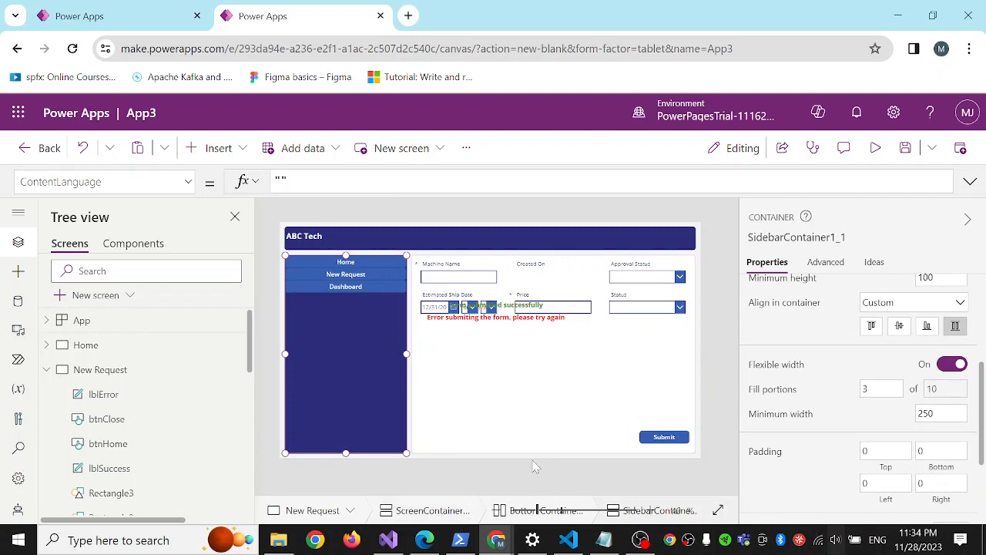
Set the Visible property of the error label, lblError, to lblErrorMessageVar.
scroll(129, 367, "down", 1)
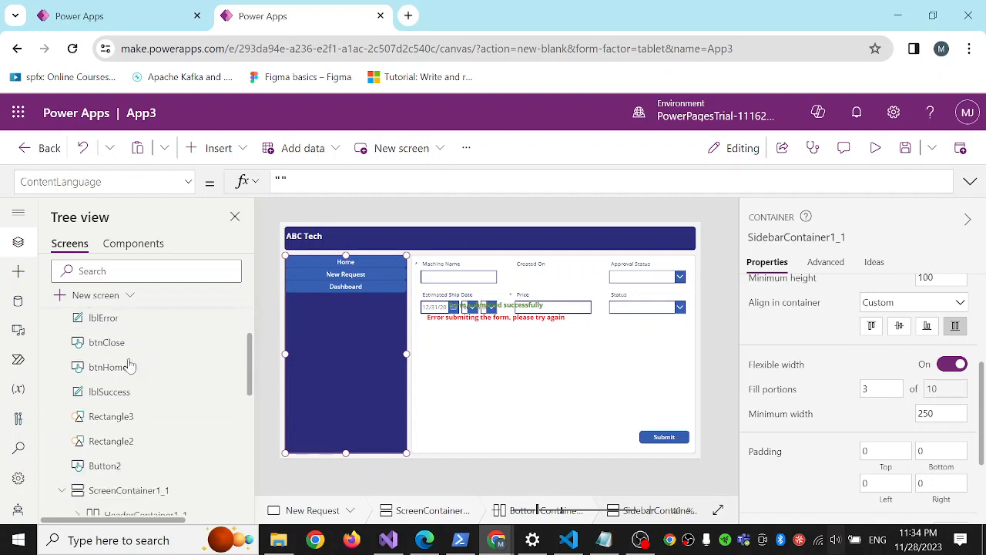
left_click(113, 324)
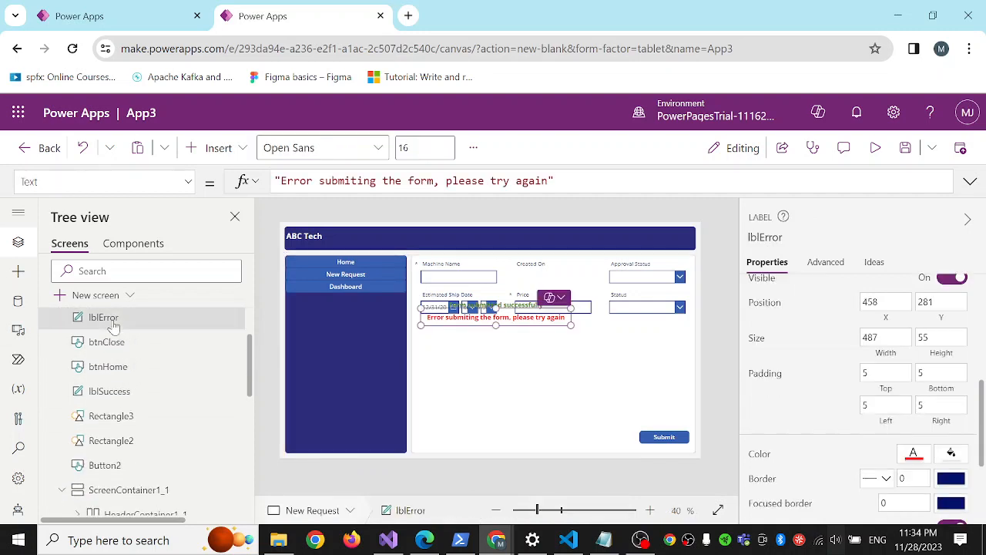
left_click(189, 184)
scroll(154, 301, "down", 2)
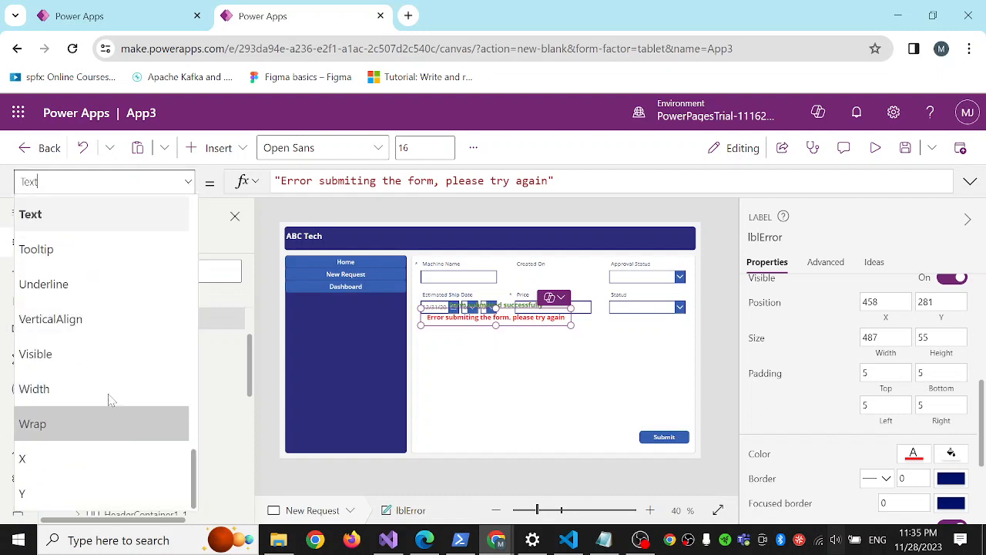
left_click(96, 367)
double_click(286, 180)
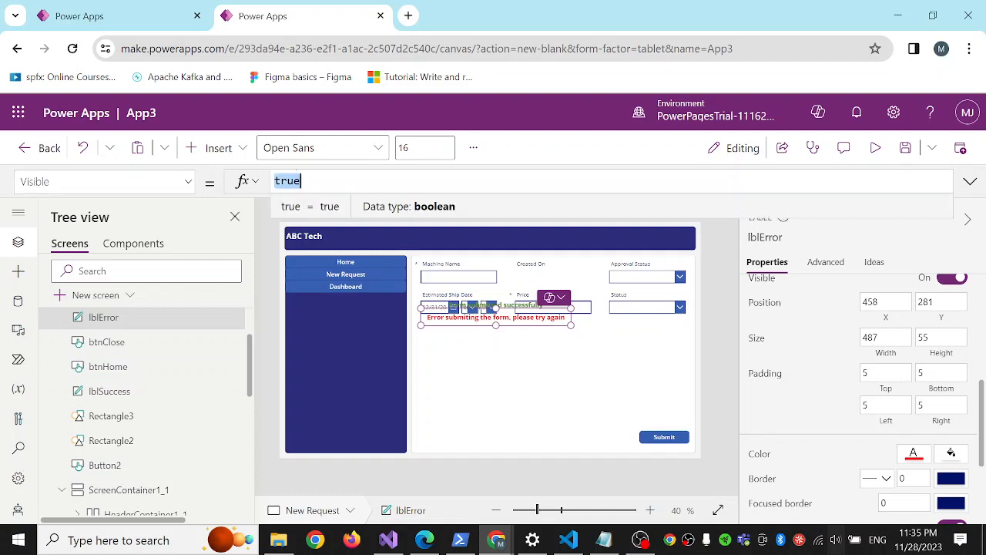
type("error")
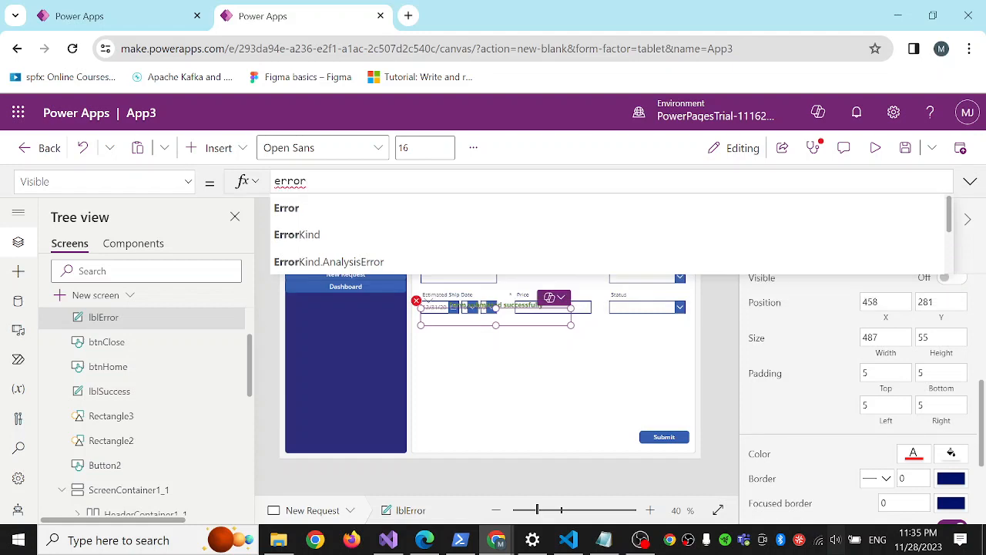
type("L")
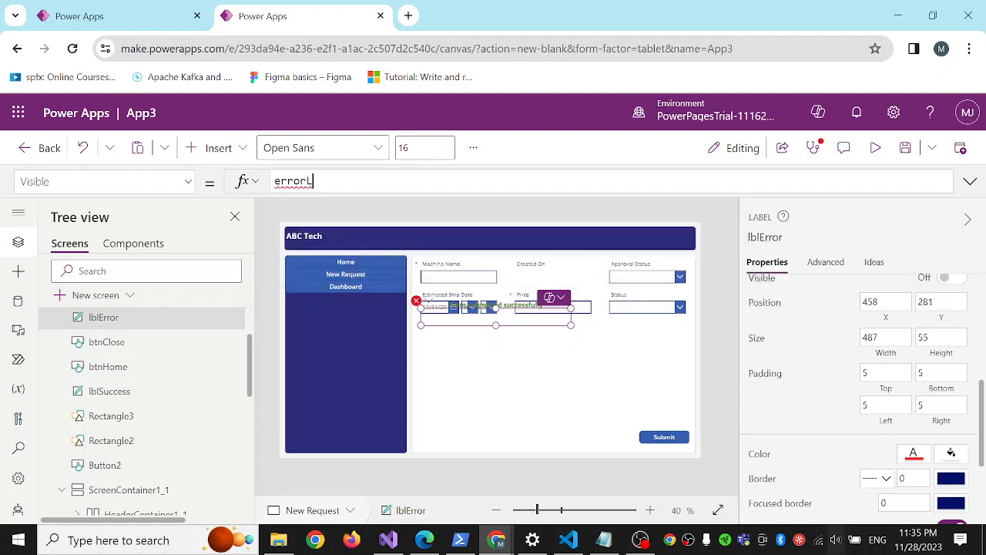
key("BackSpace")
key("BackSpace")
key("BackSpace")
key("BackSpace")
key("BackSpace")
key("BackSpace")
type("la")
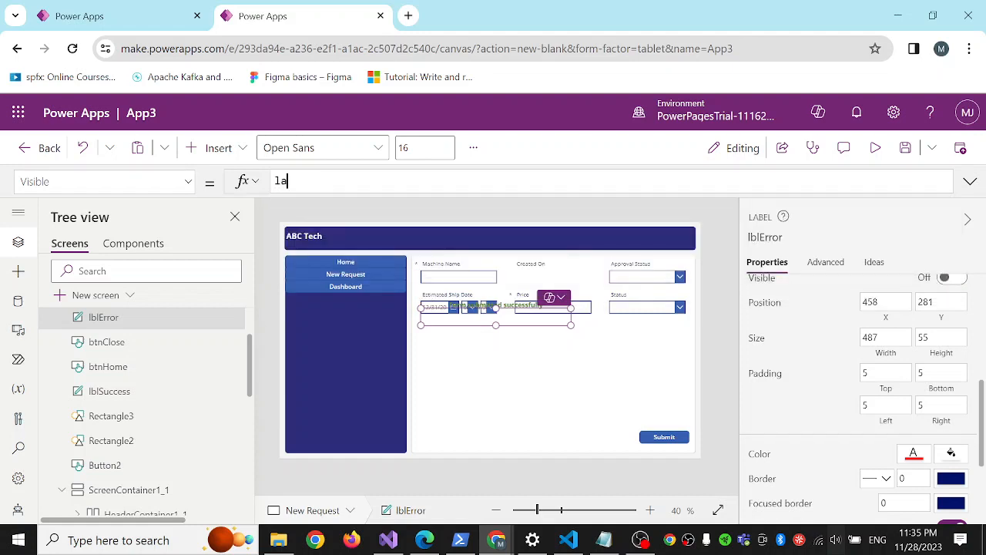
key("BackSpace")
key("BackSpace")
type("lbl")
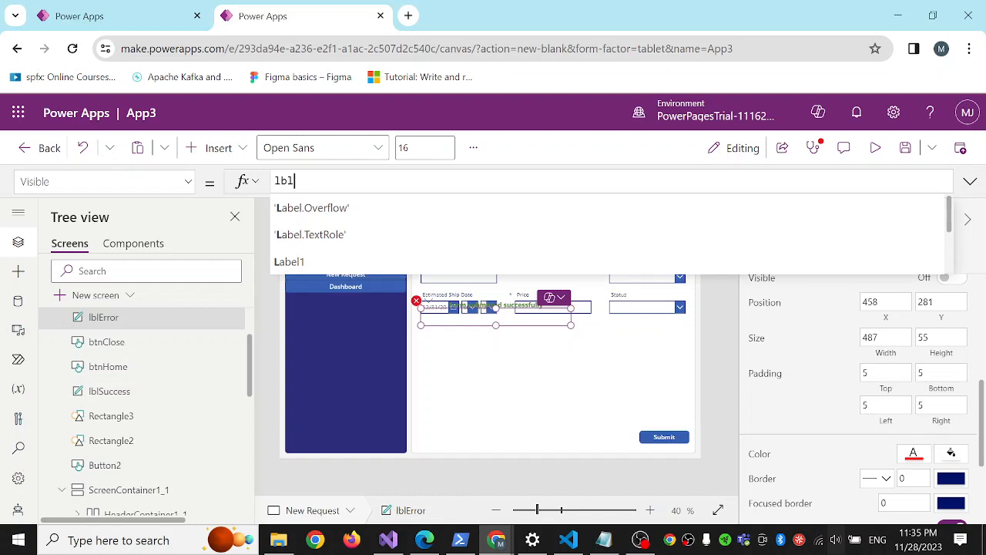
type("ErrorVar")
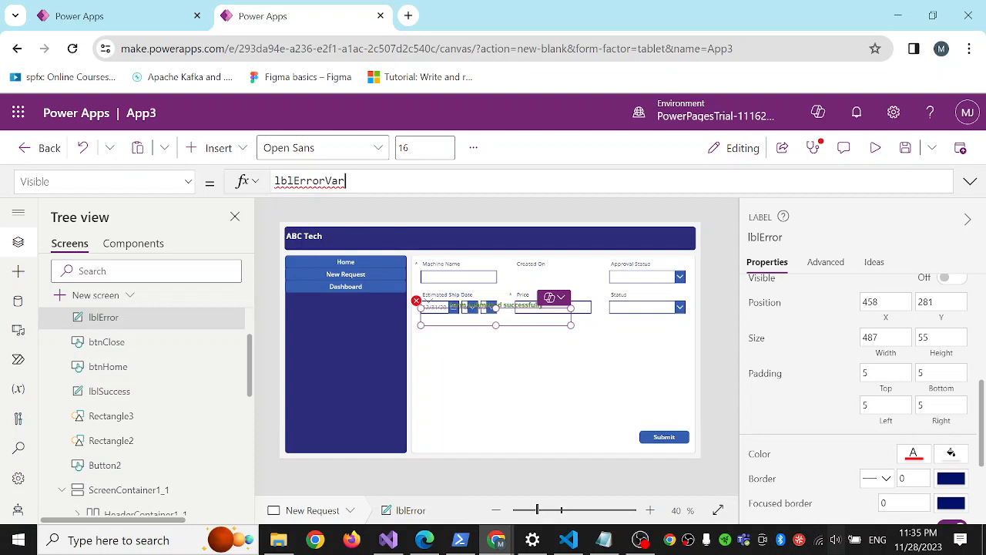
key("BackSpace")
key("BackSpace")
key("BackSpace")
key("BackSpace")
type("r")
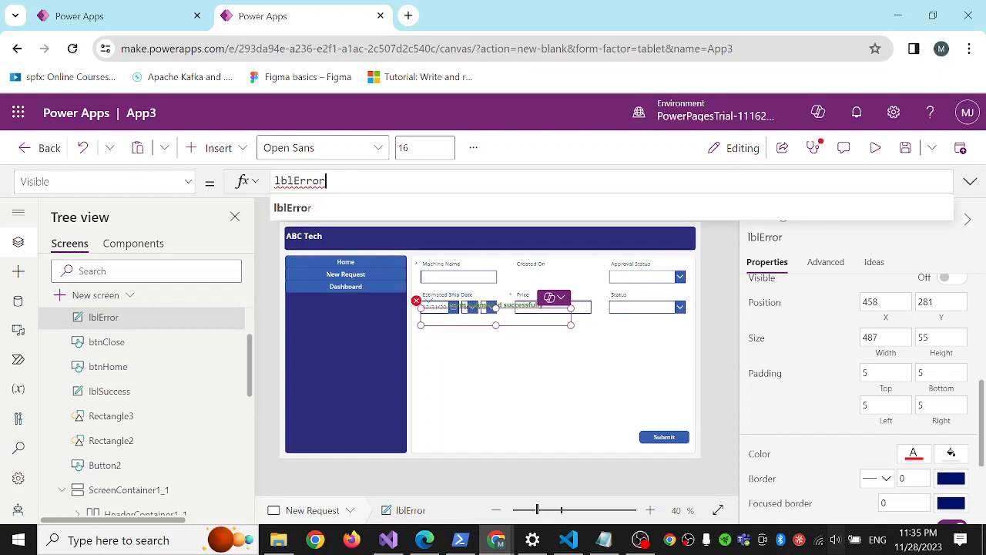
type("Message")
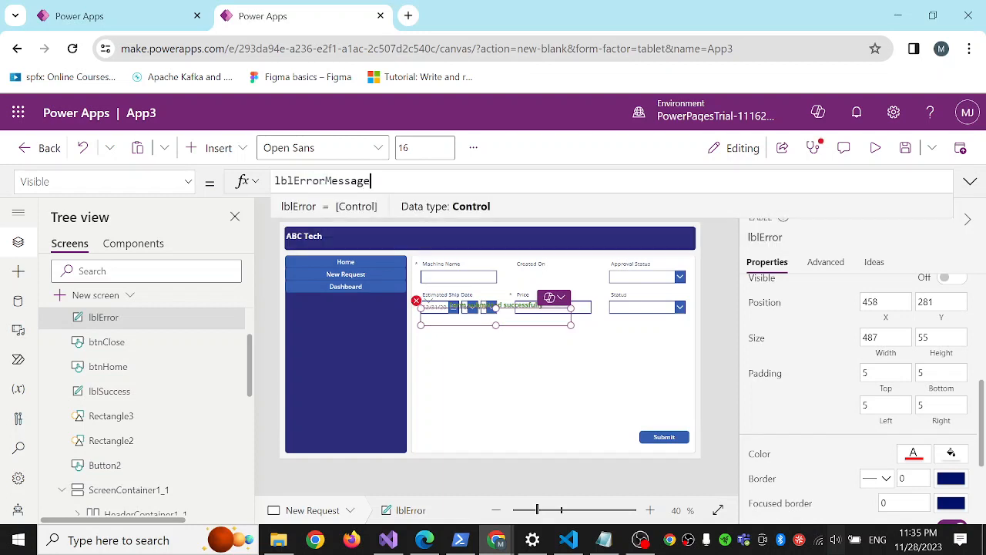
type("Var")
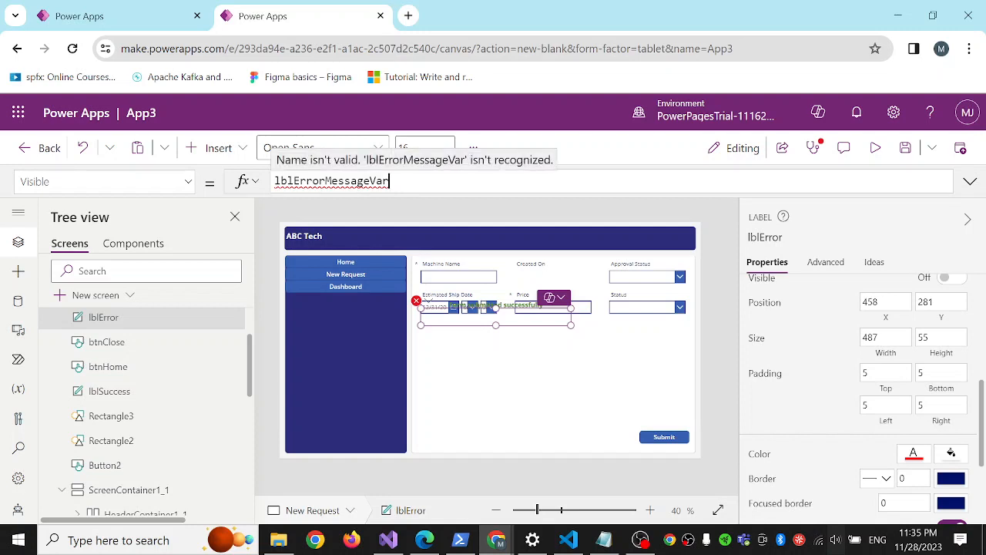
Copy the variable name lblErrorMessageVar and set Form1's OnFailure property to Set(lblErrorMessageVar,true);.
key("ctrl+a")
key("ctrl+c")
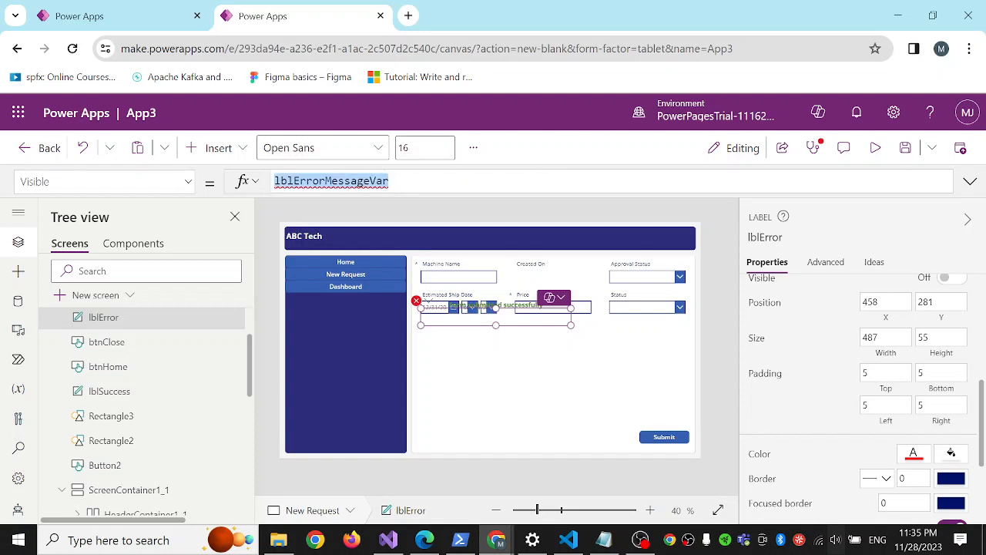
right_click(364, 181)
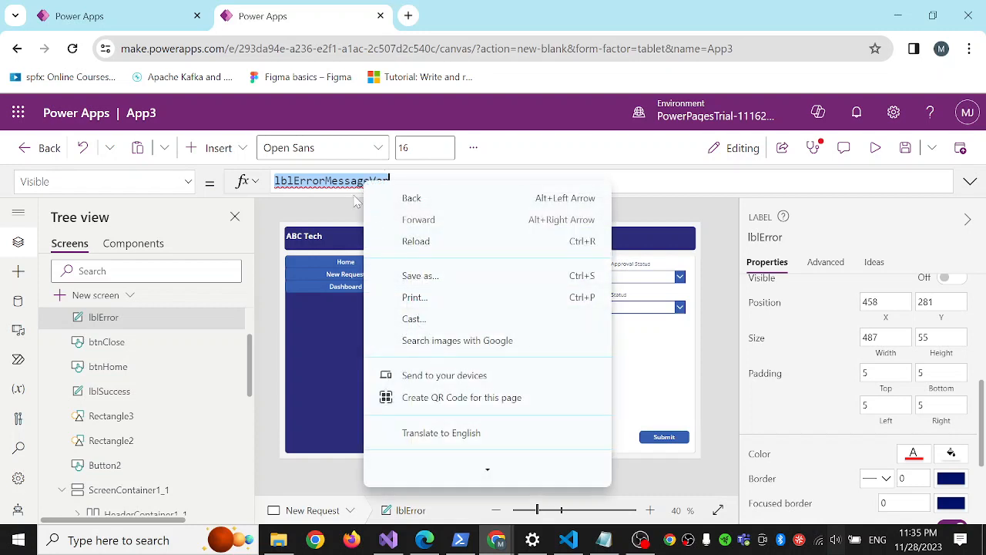
left_click(310, 183)
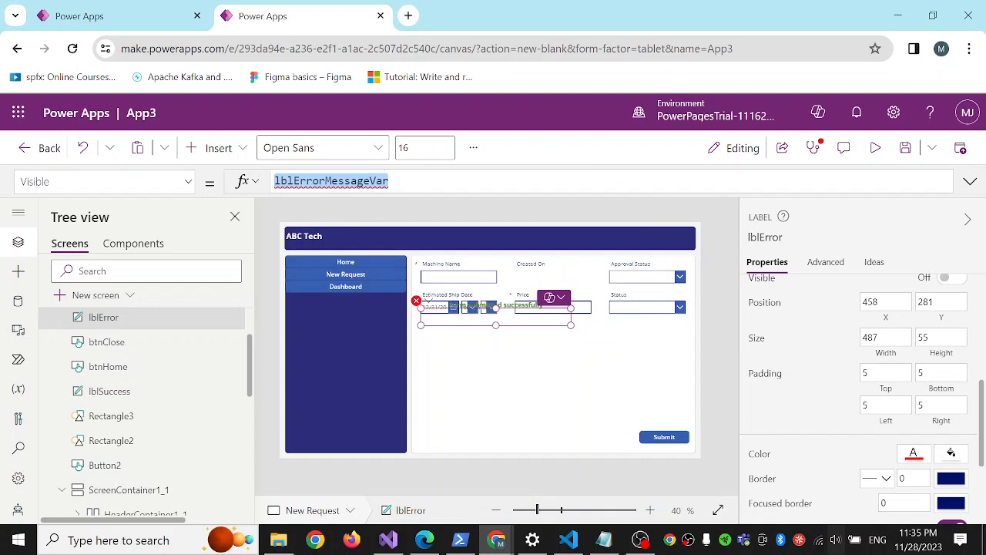
left_click(555, 406)
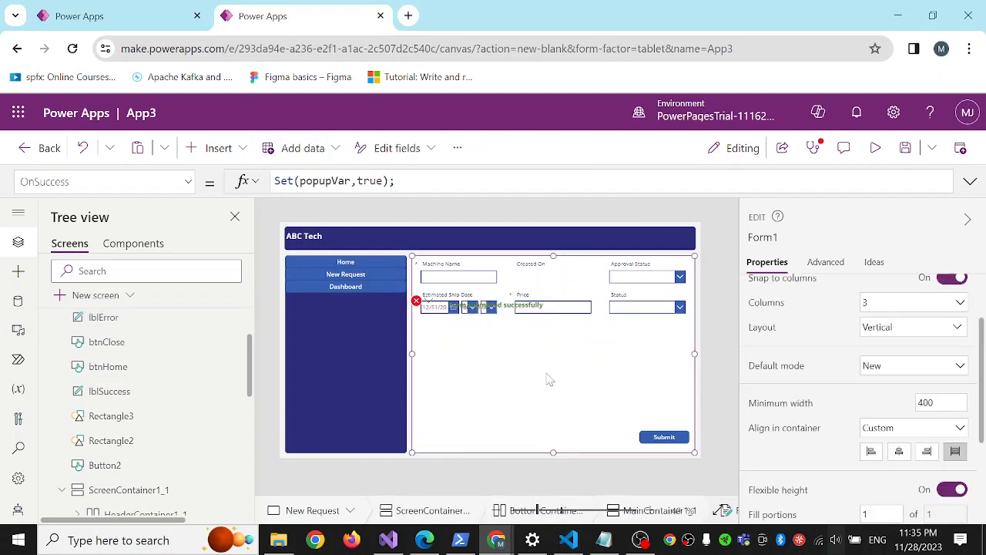
left_click(187, 182)
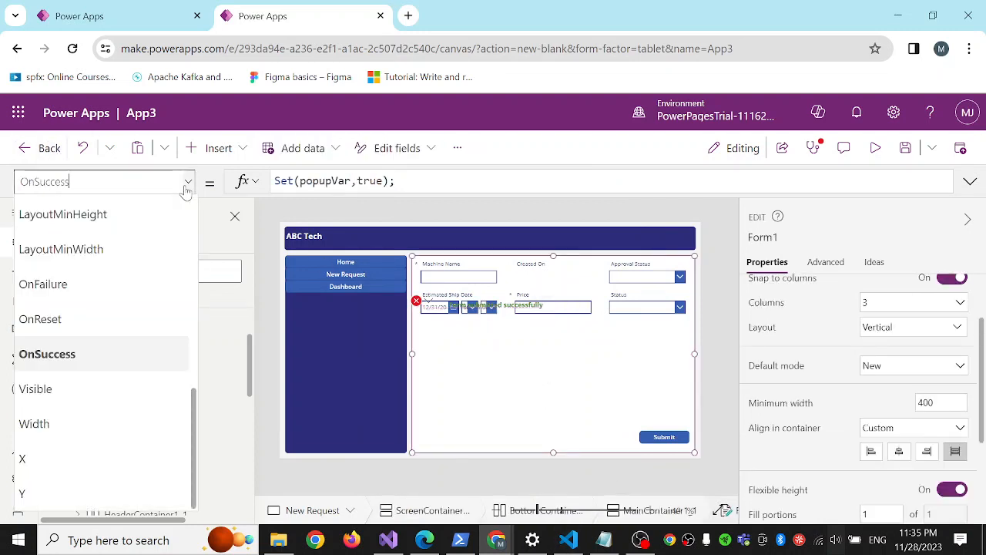
left_click(103, 284)
double_click(292, 180)
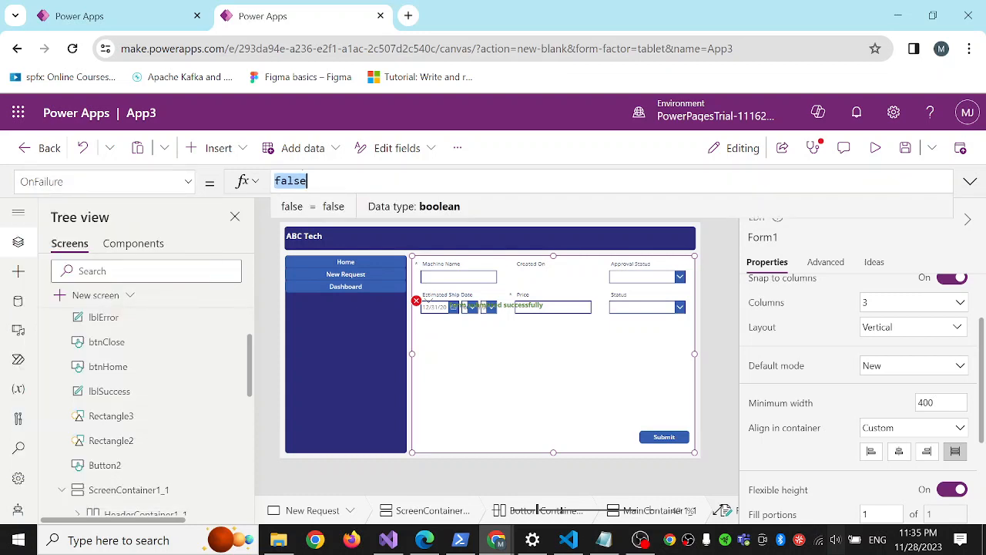
key("BackSpace")
type("Set")
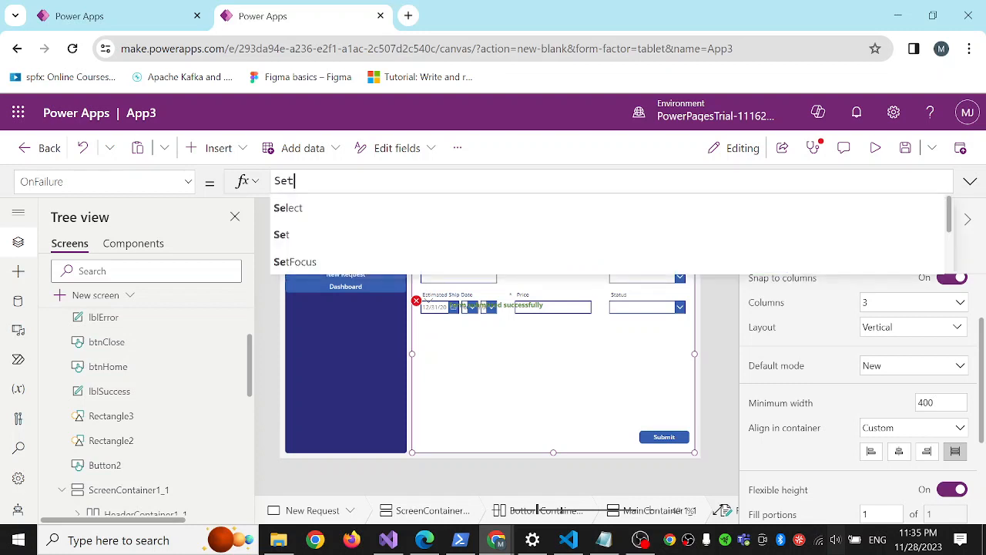
type("(lblErrorMessageVar,t")
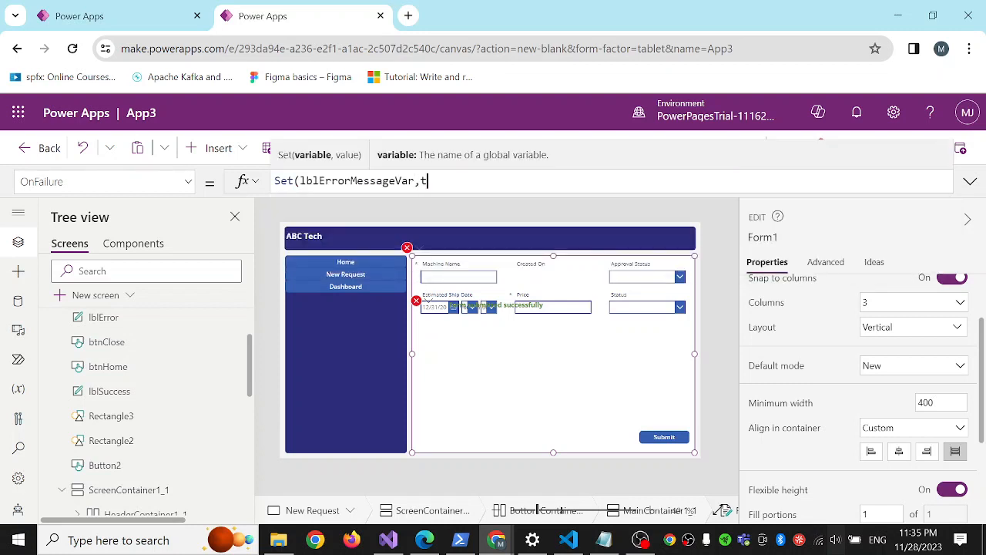
type("rue);")
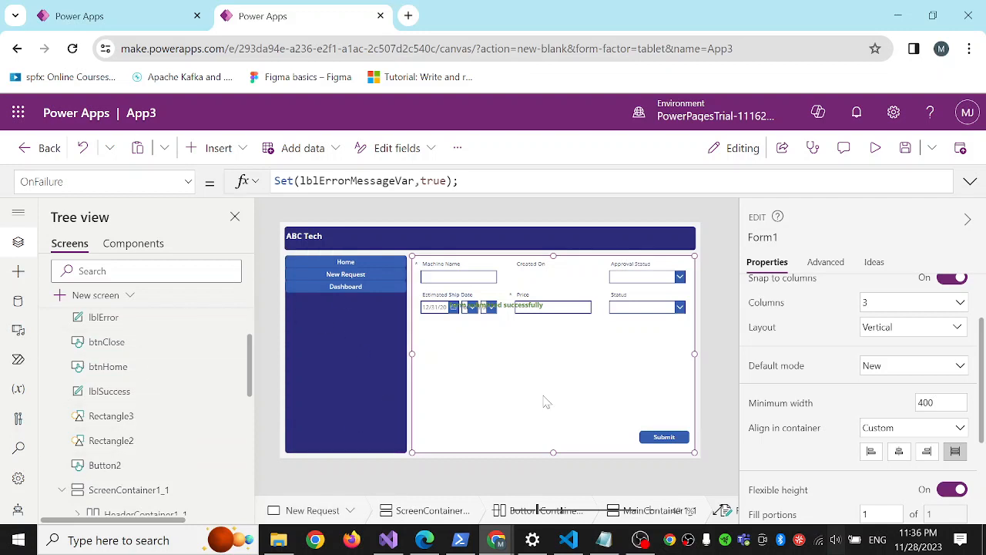
Append Set(lblErrorMessageVar,false); to the OnSuccess formula of the request form, Form1.
left_click(188, 182)
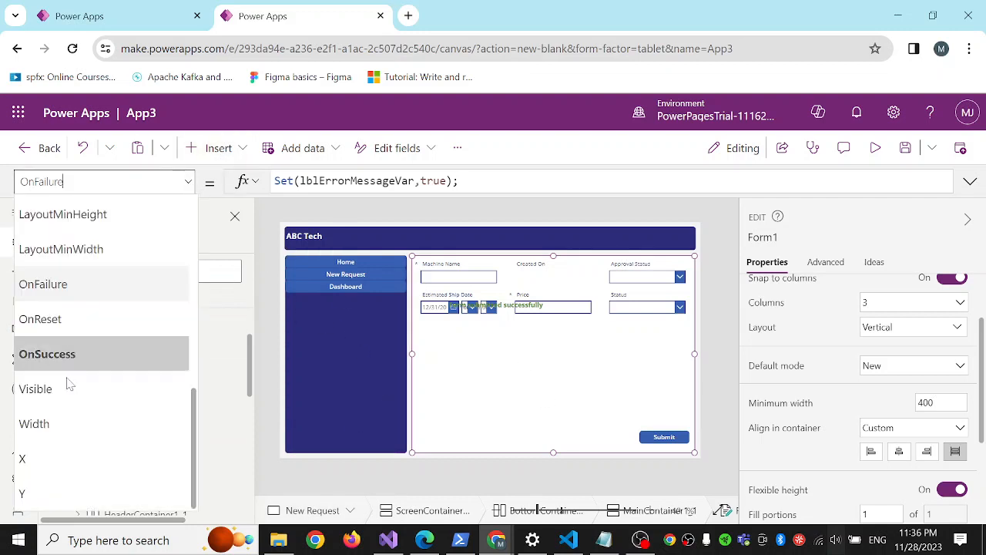
left_click(80, 353)
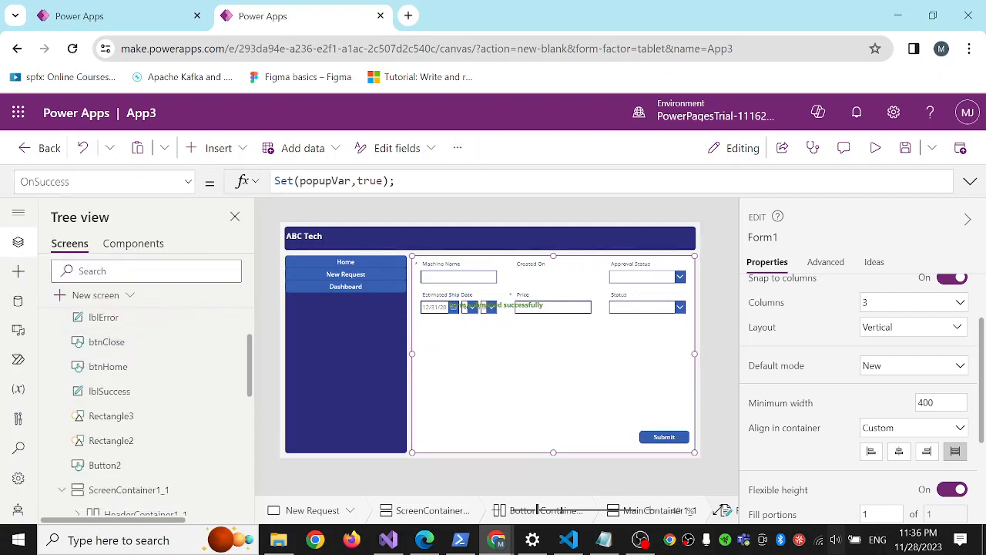
type("Set(")
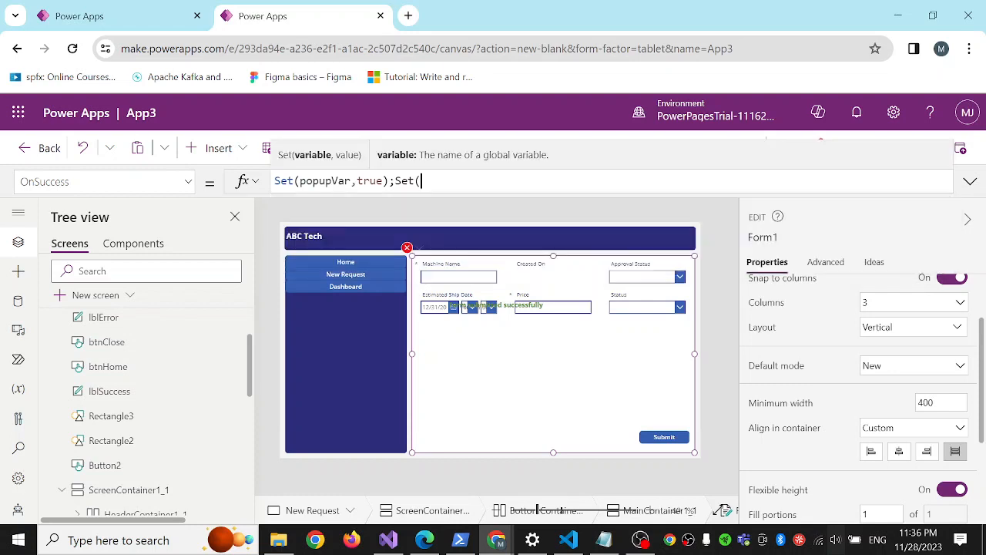
key("ctrl+v")
type(",")
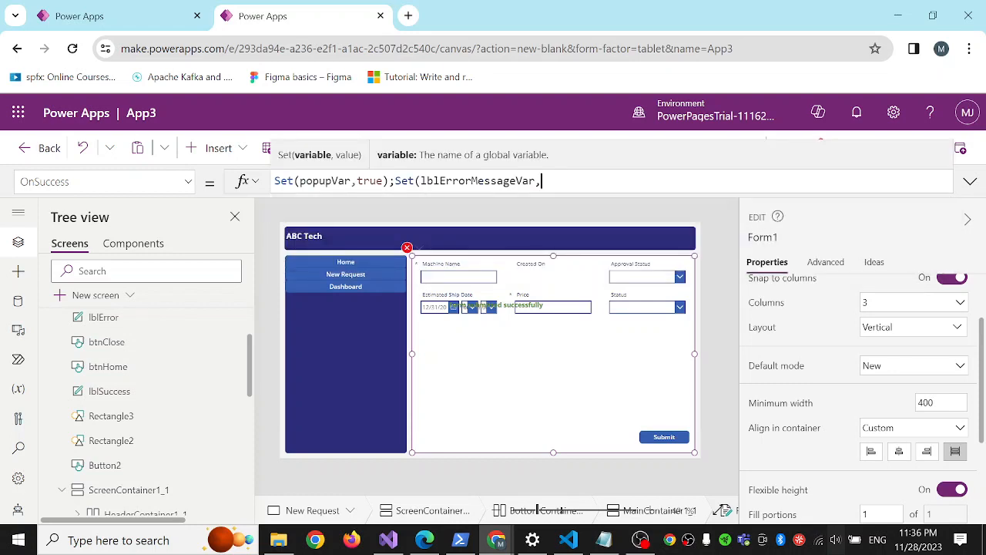
type("fals")
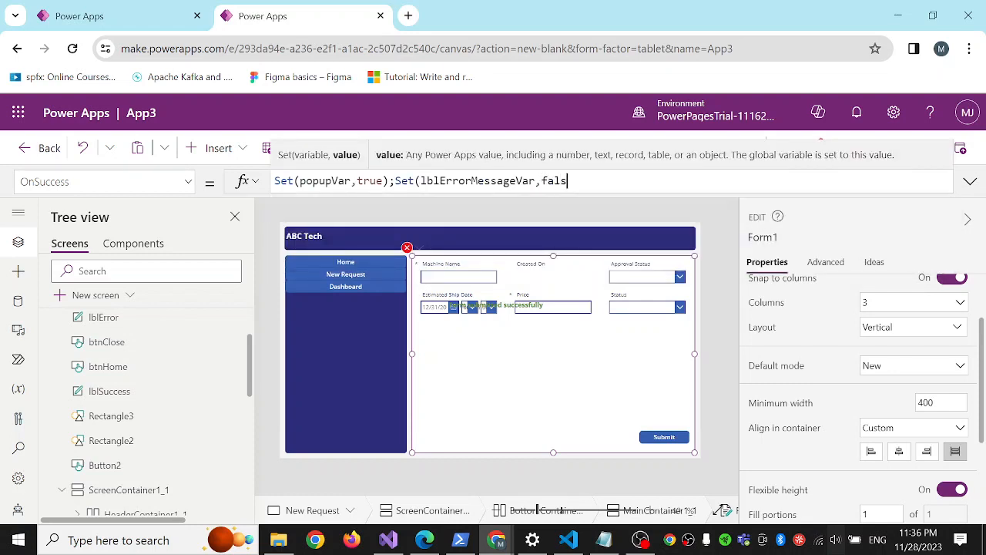
type("e);")
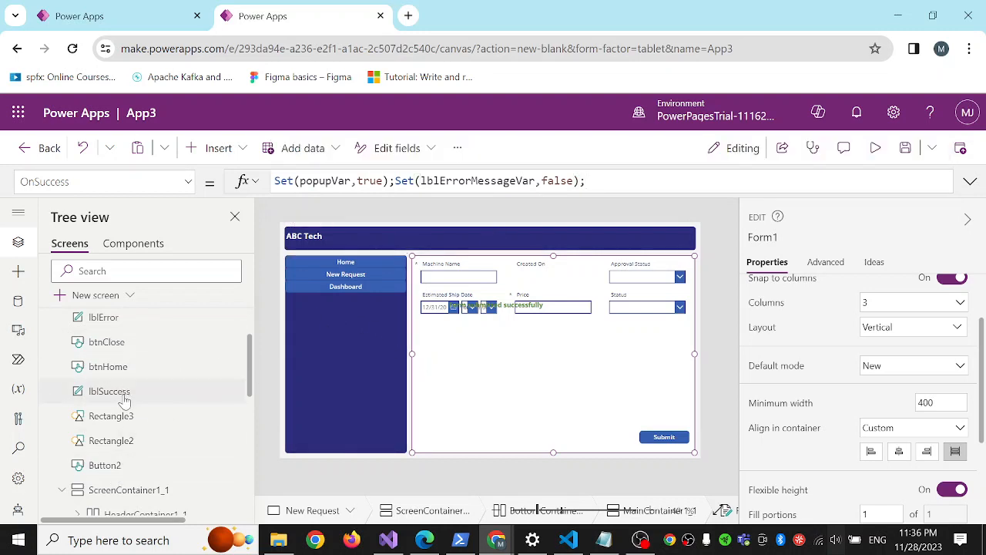
Set the Visible property of the success label, lblSuccess, to lblSuccessMessageVar.
scroll(125, 405, "up", 1)
scroll(128, 403, "down", 1)
left_click(117, 394)
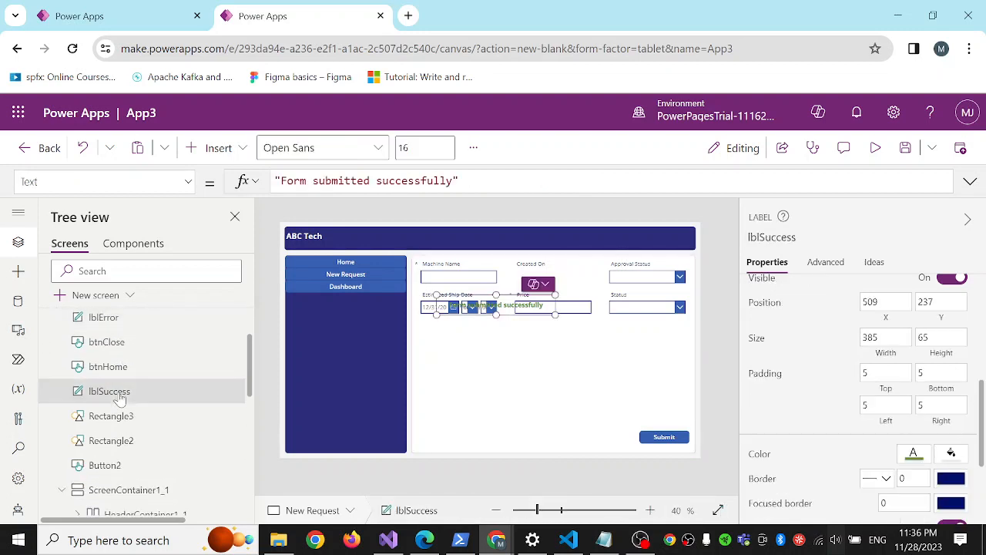
left_click(188, 182)
scroll(115, 374, "down", 2)
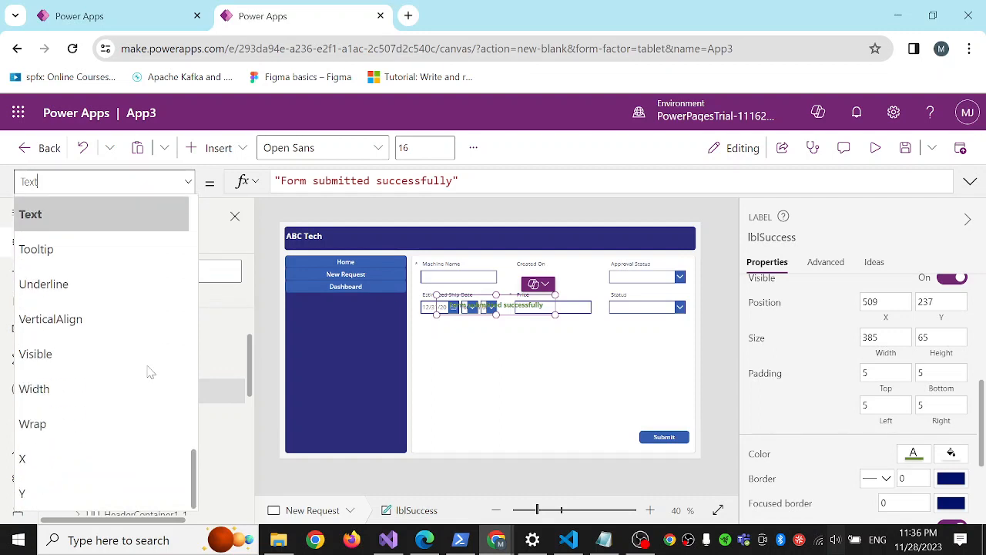
left_click(88, 364)
double_click(295, 180)
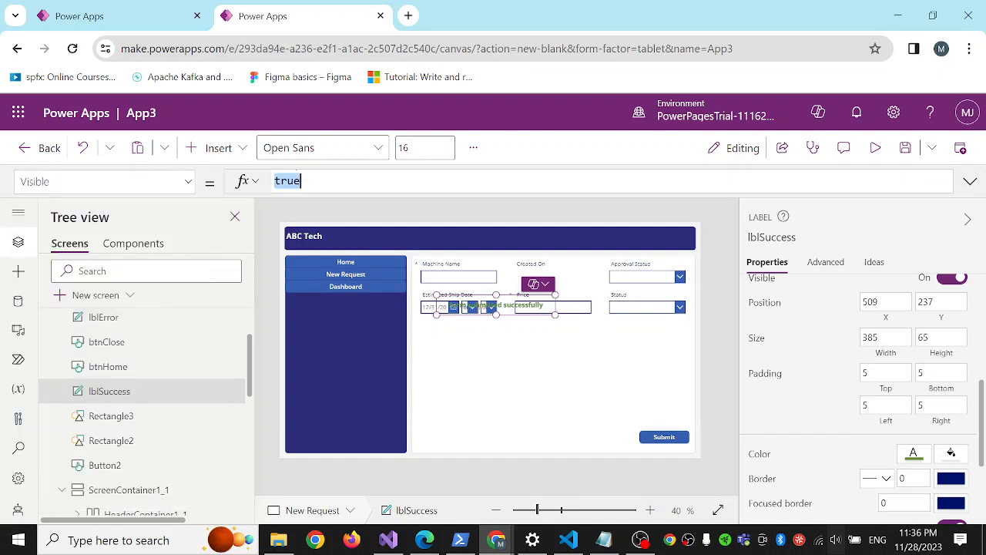
key("ctrl+v")
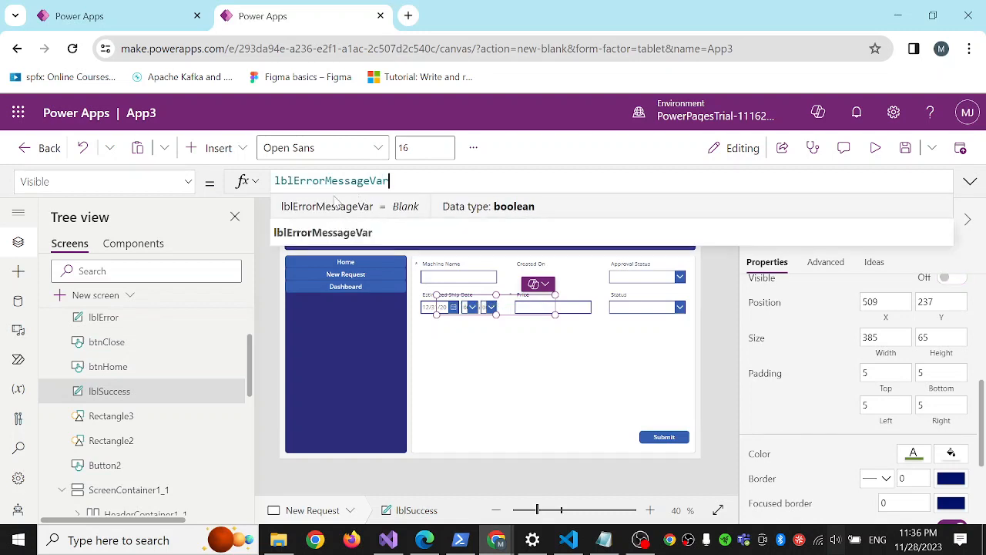
left_click(325, 181)
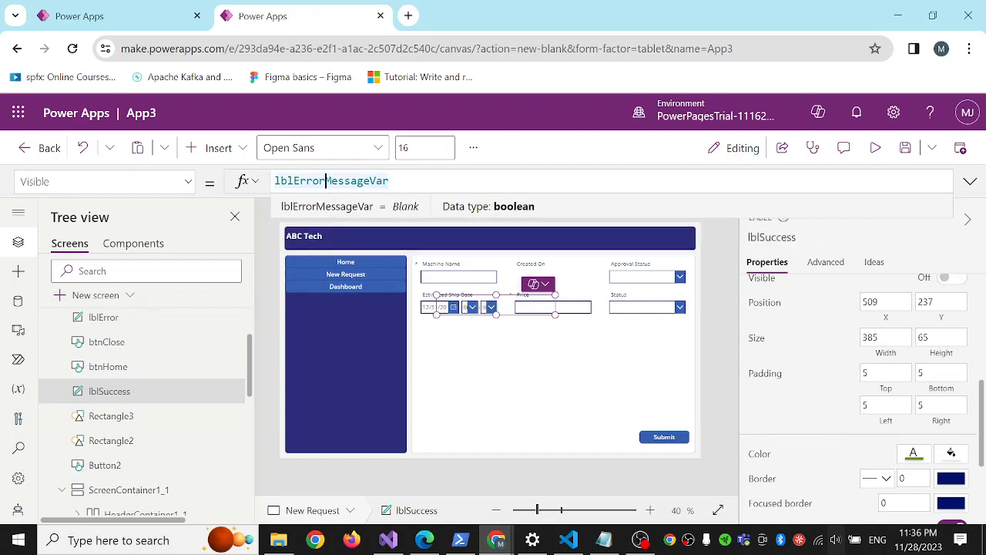
key("BackSpace")
key("BackSpace")
key("BackSpace")
key("BackSpace")
key("BackSpace")
type("S")
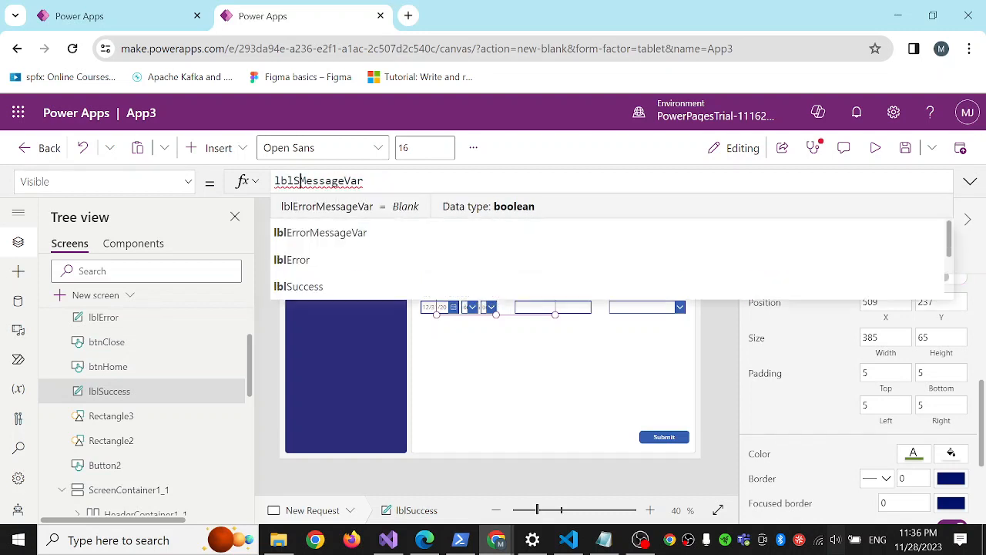
type("uccess")
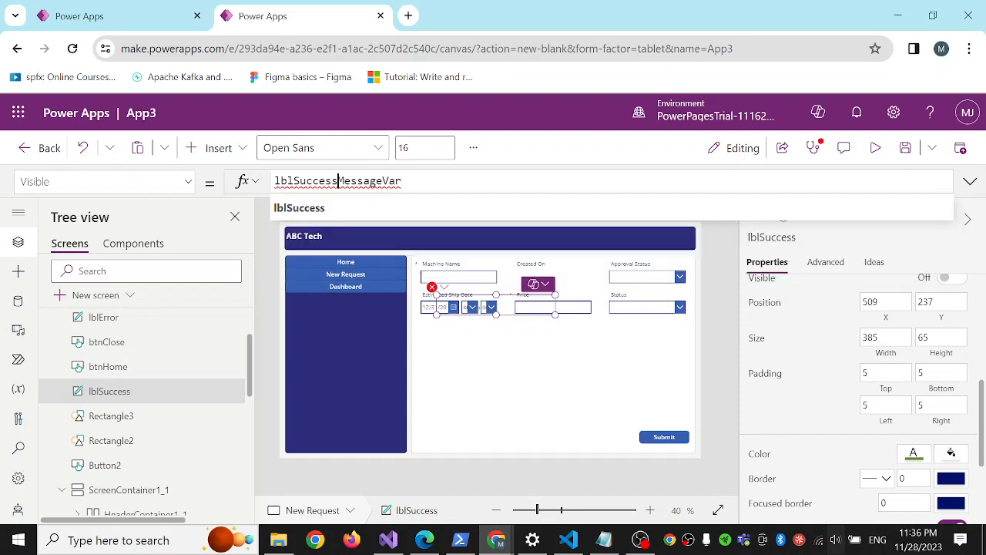
Copy the variable name lblSuccessMessageVar and append Set(lblSuccessMessageVar,true); to Form1's OnSuccess formula.
key("ctrl+a")
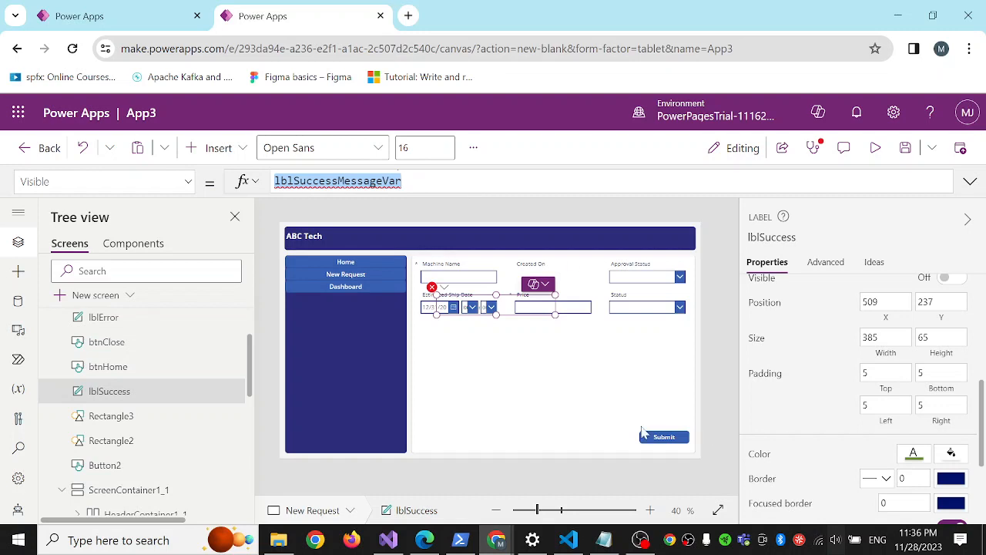
left_click(466, 352)
left_click(466, 357)
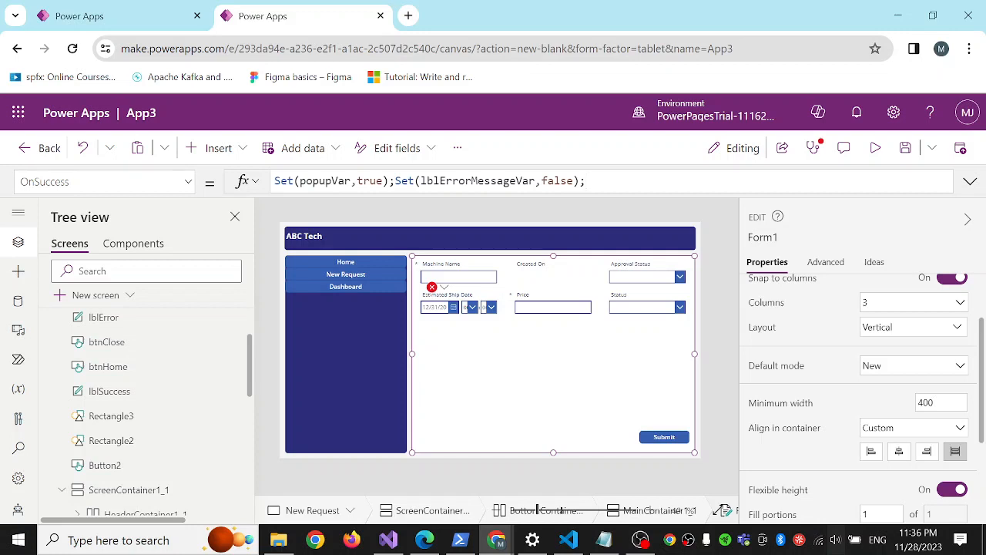
type("et(lblSuccessMessageVar,")
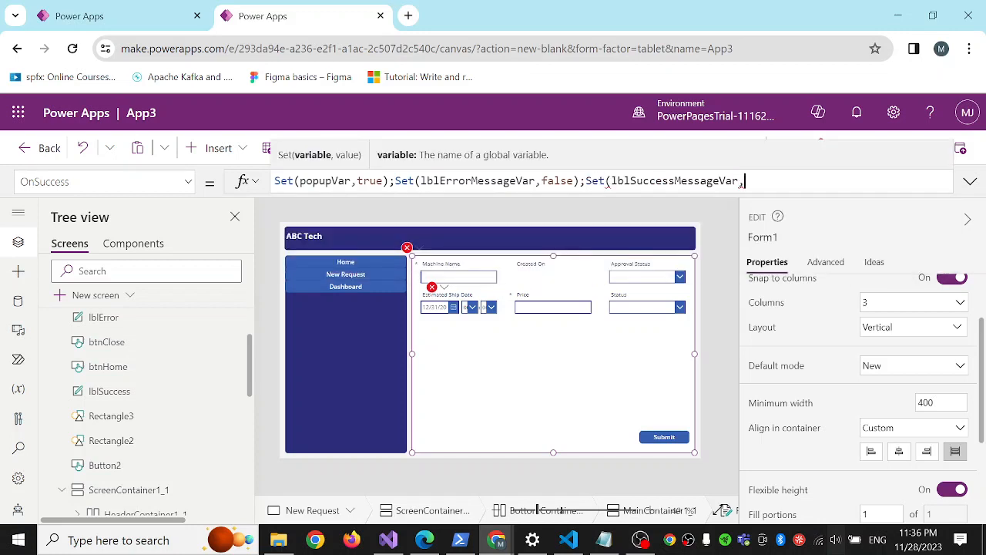
type("true)")
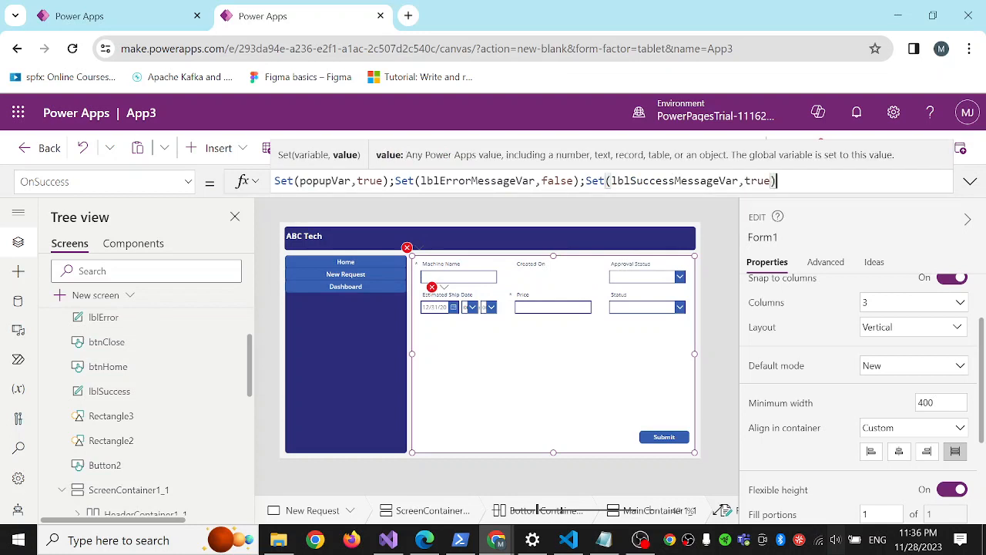
type(";")
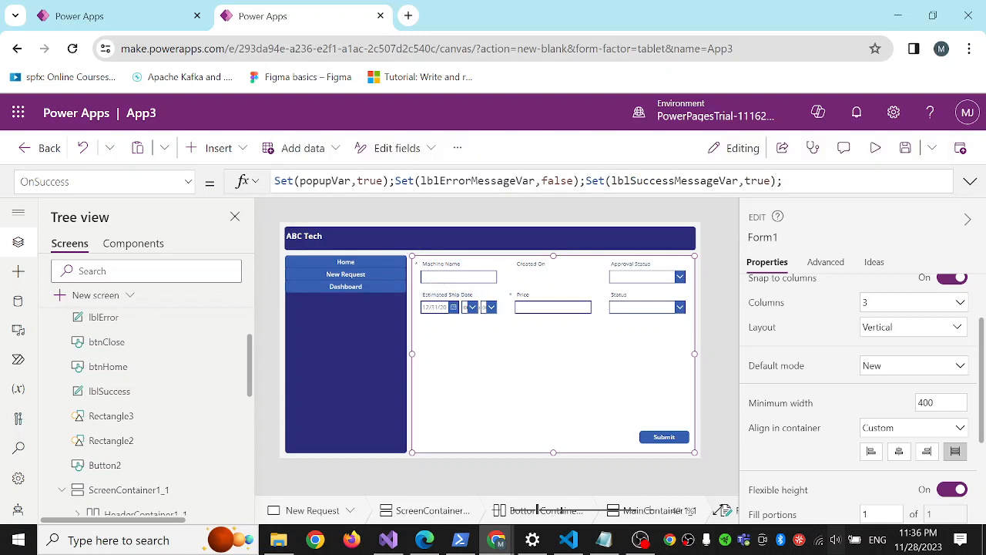
Append Set(lblSuccessMessageVar,false); to Form1's OnFailure formula.
left_click(189, 182)
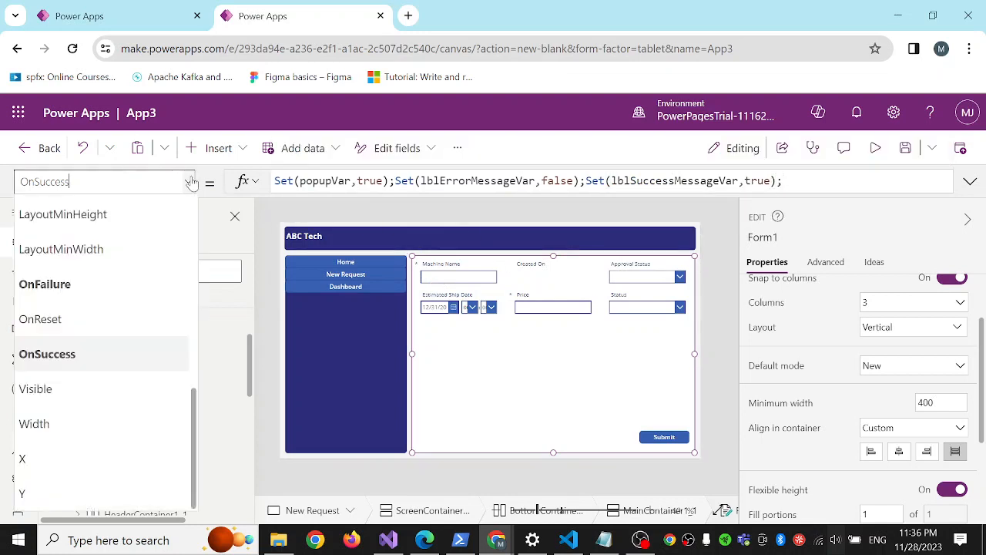
left_click(84, 287)
left_click(460, 181)
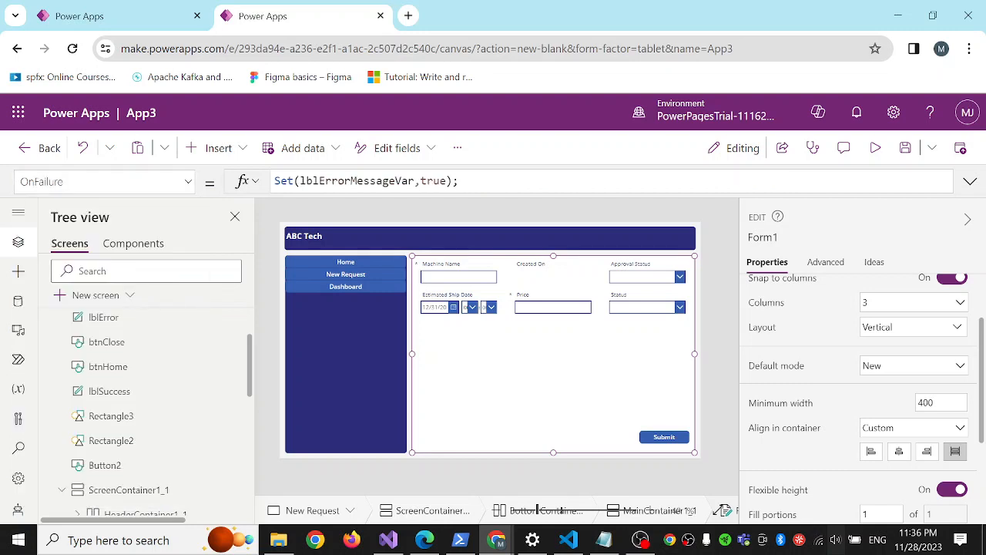
type("Set(")
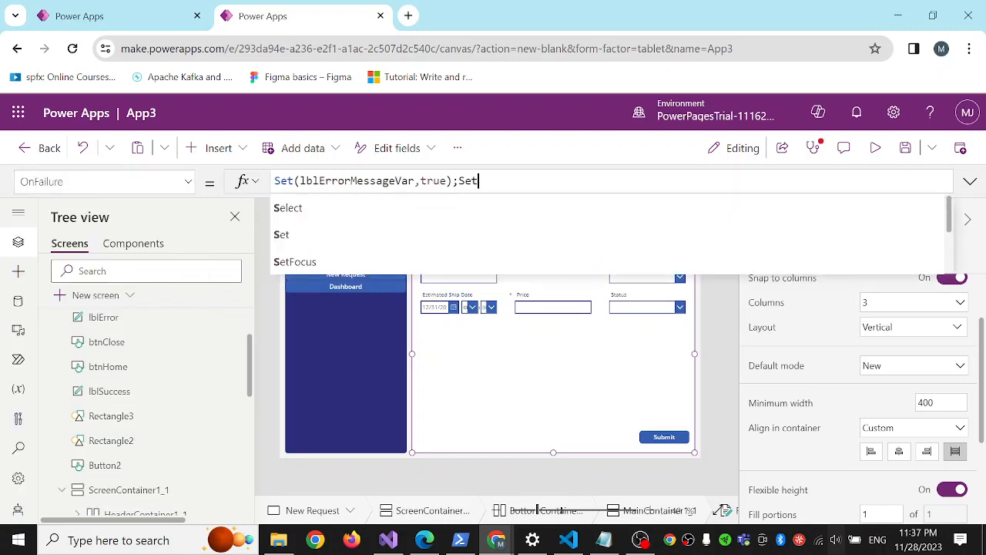
type("lblSuccessMessageVar,")
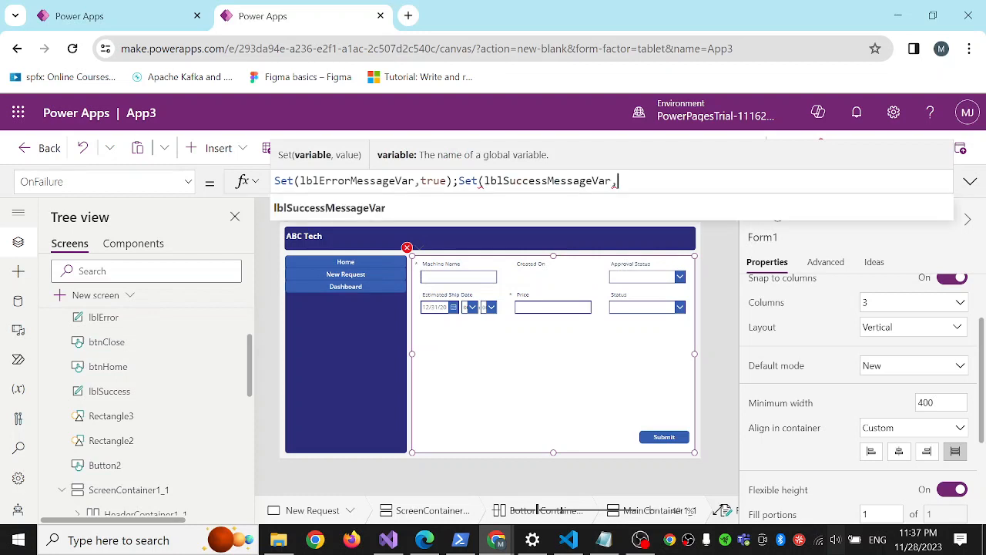
type("se);")
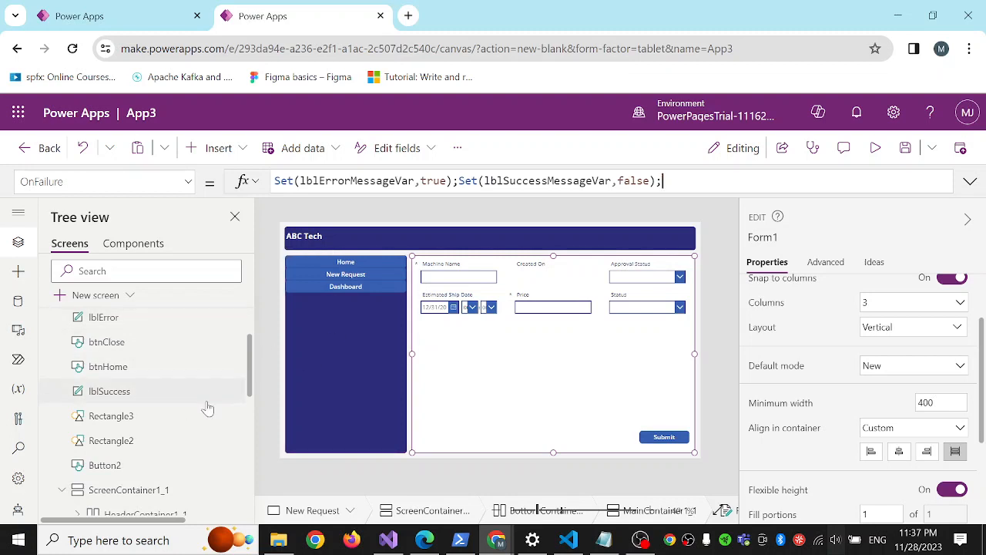
Set the OnSelect property of the popup's home button, btnHome, to Navigate(Home).
left_click(116, 373)
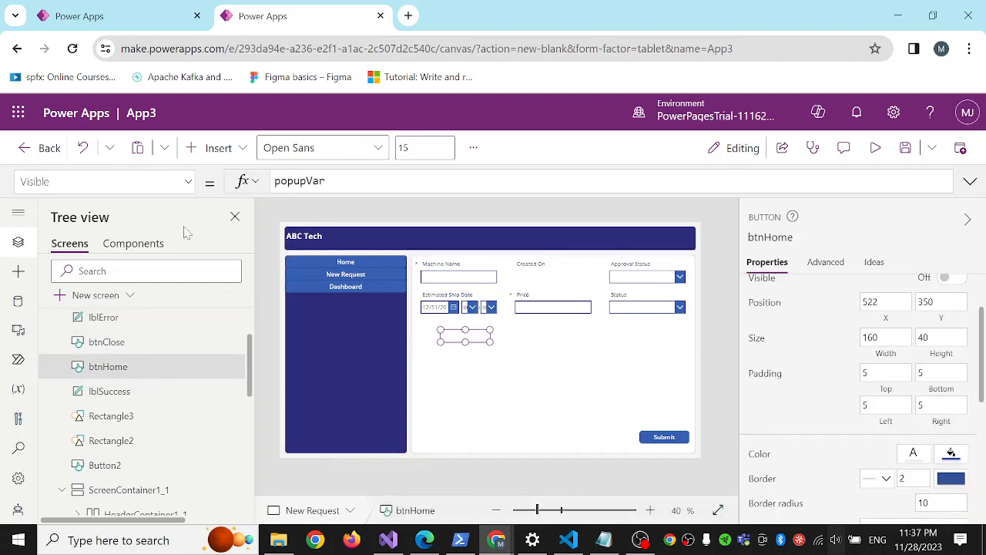
left_click(188, 183)
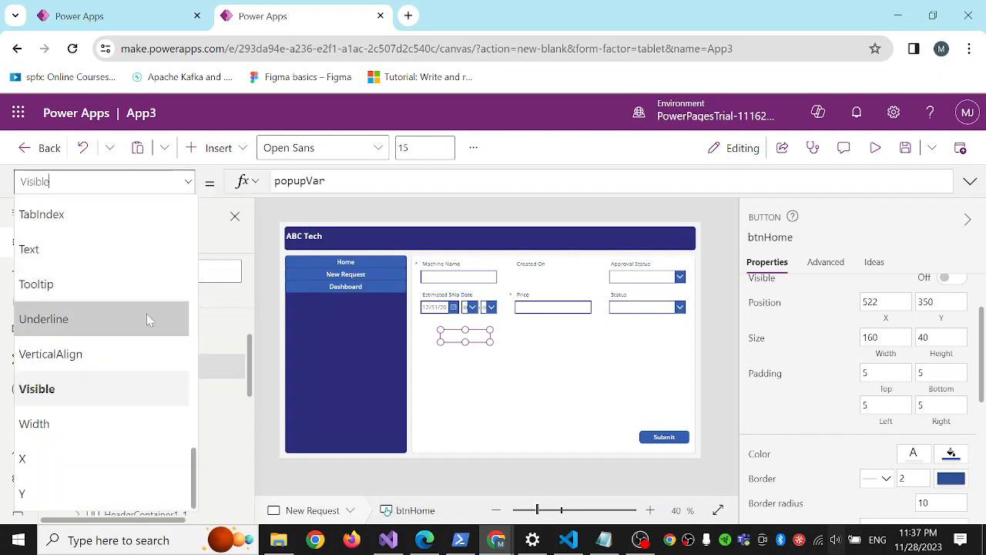
scroll(120, 310, "up", 4)
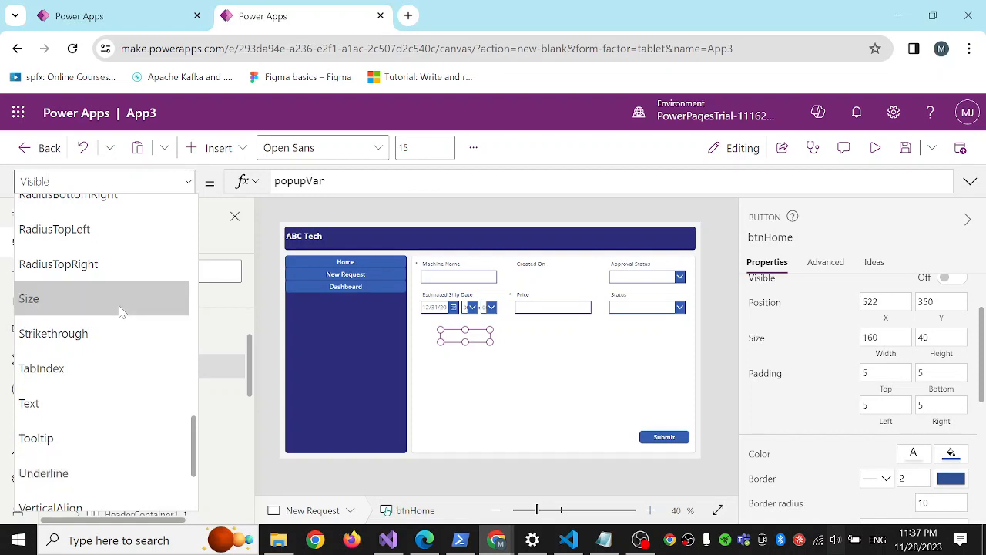
scroll(119, 308, "down", 3)
scroll(114, 316, "up", 4)
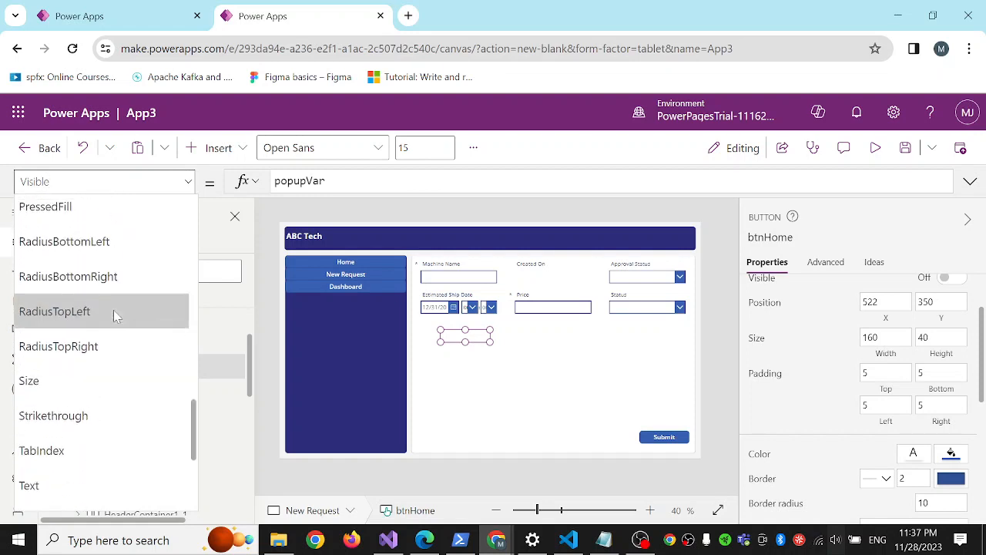
scroll(116, 316, "up", 5)
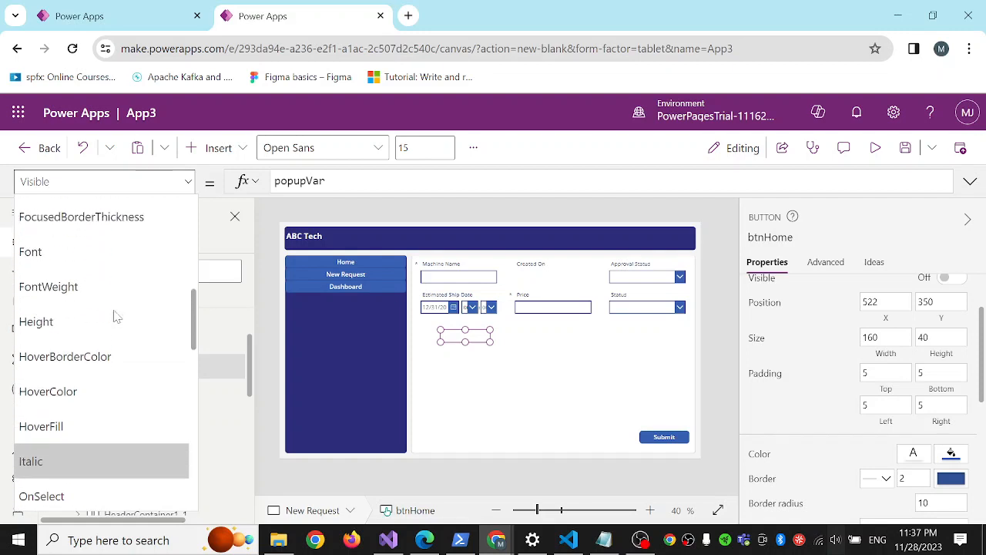
scroll(114, 316, "down", 4)
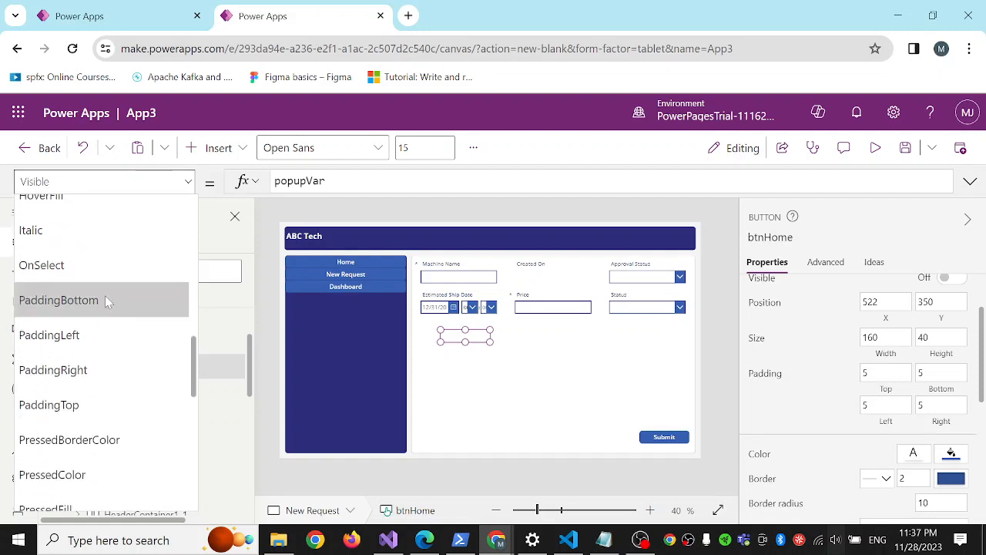
left_click(77, 265)
double_click(303, 180)
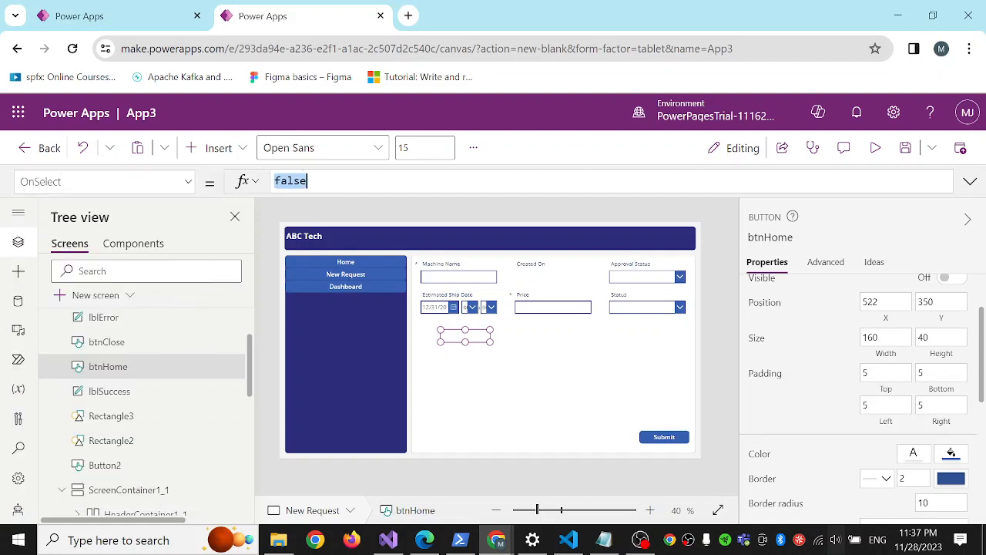
type("Navi")
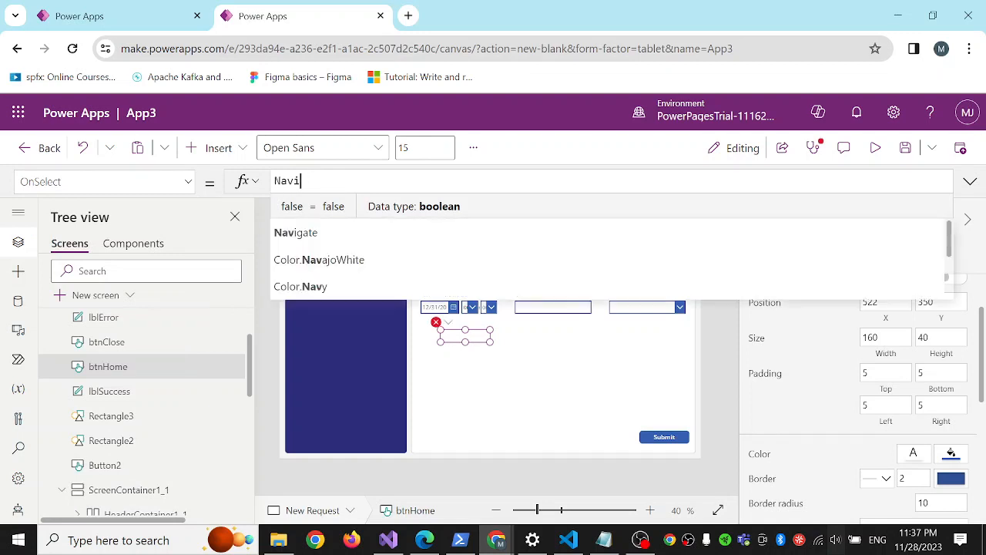
type("gate(")
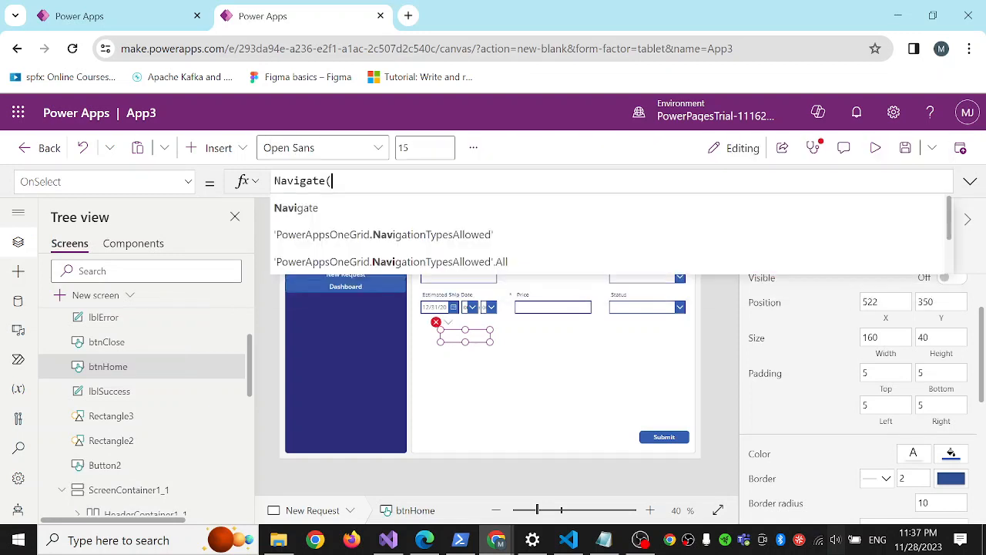
type("H")
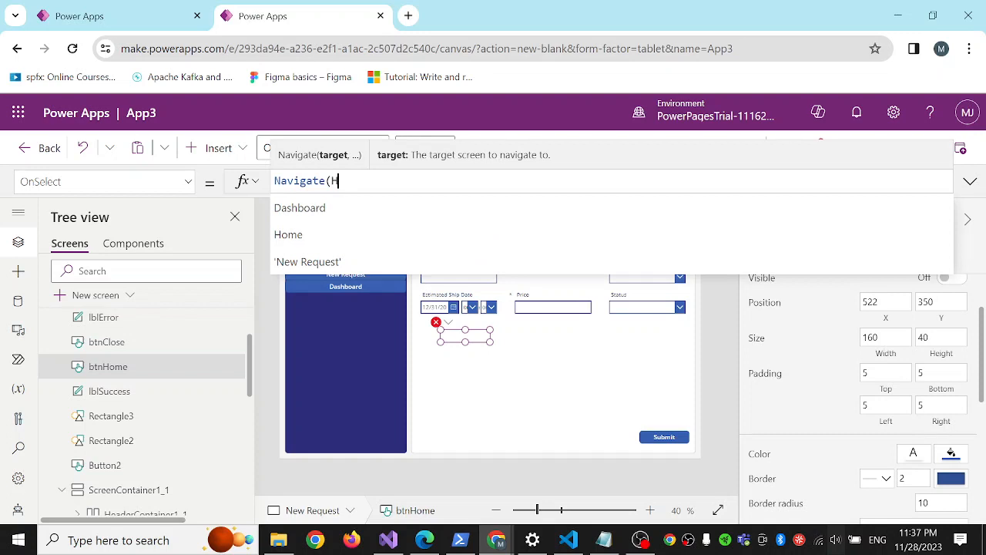
type("om")
type("e")
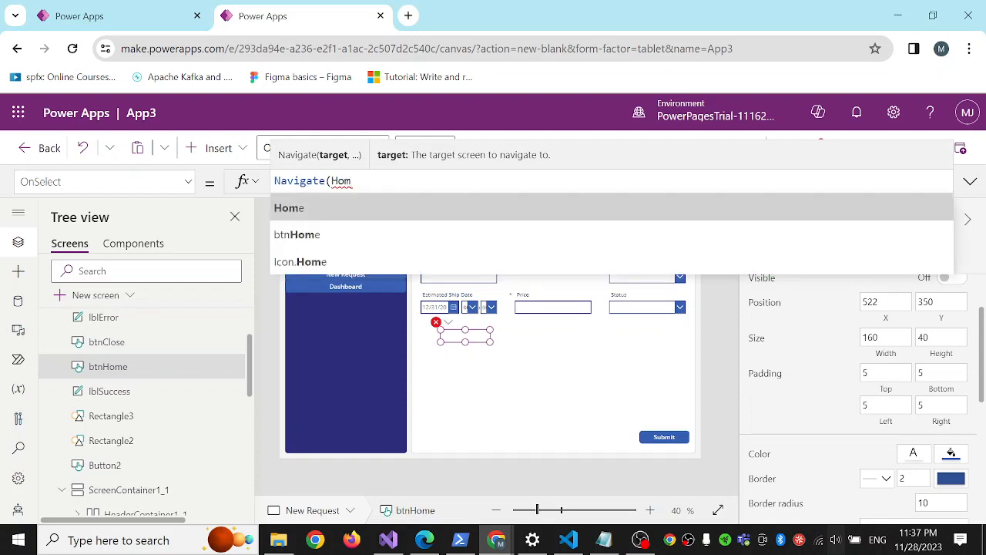
type(")")
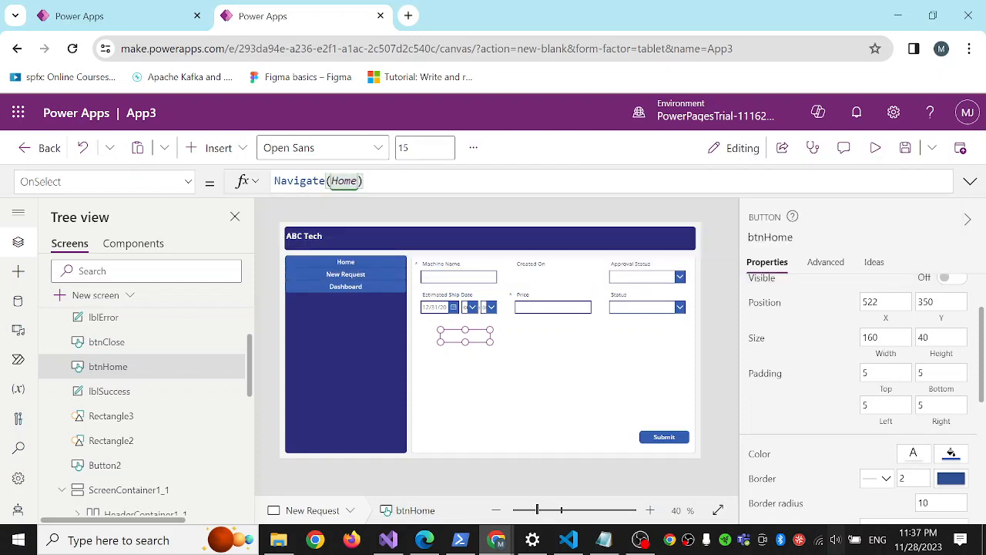
type(";r")
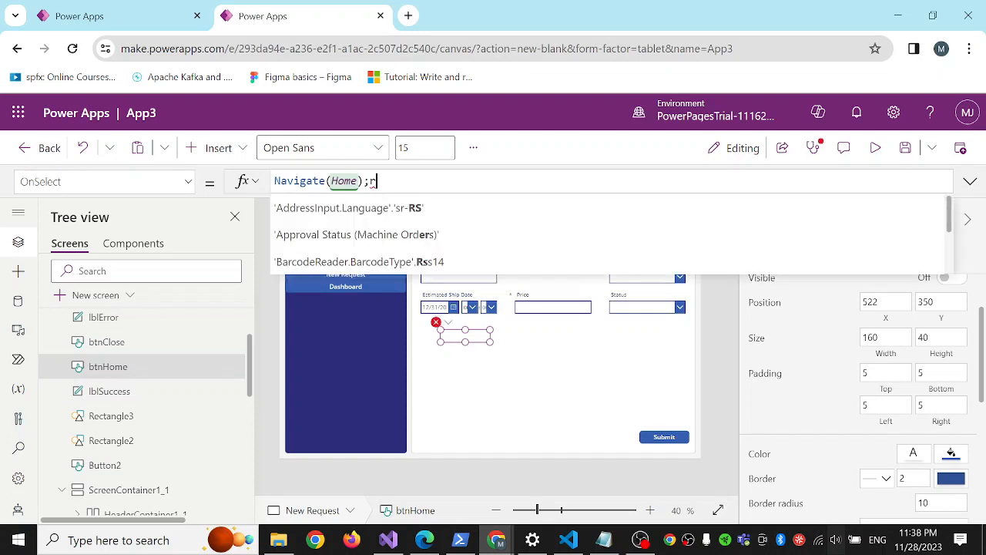
Append ResetForm(Form1); to the OnSelect formula of the popup's home button, btnHome.
type("est")
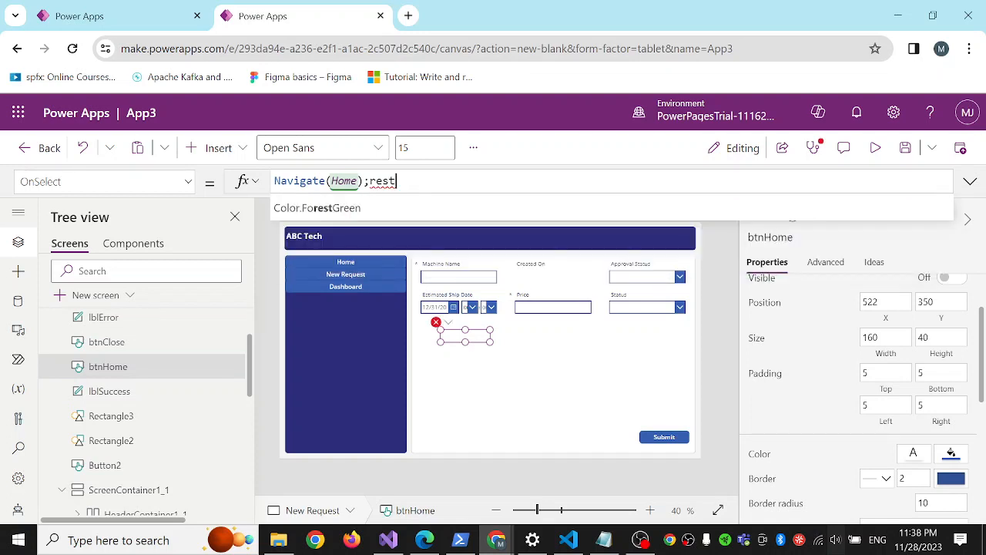
type("\\\\\\")
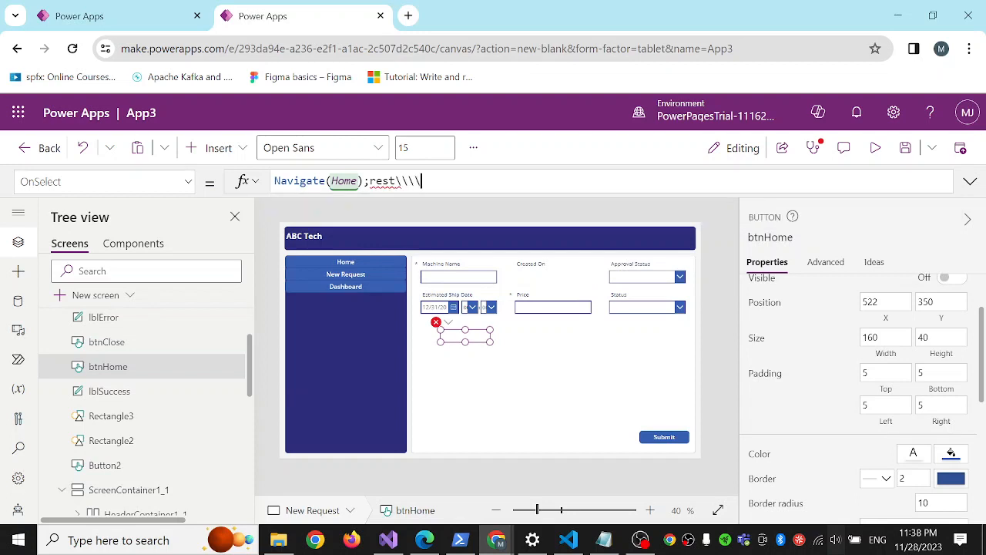
key("BackSpace")
key("BackSpace")
key("BackSpace")
key("BackSpace")
key("BackSpace")
key("BackSpace")
type("es")
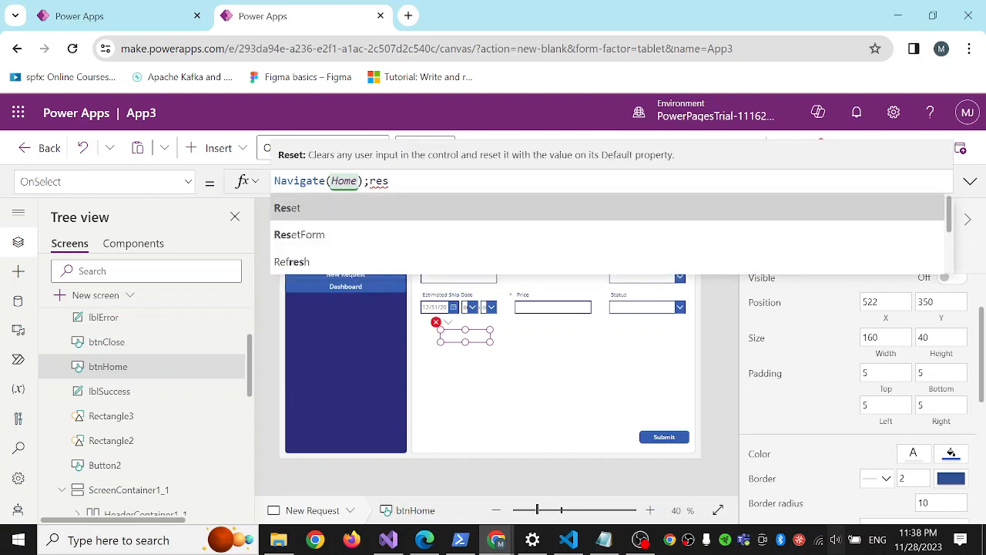
key("Down")
key("Tab")
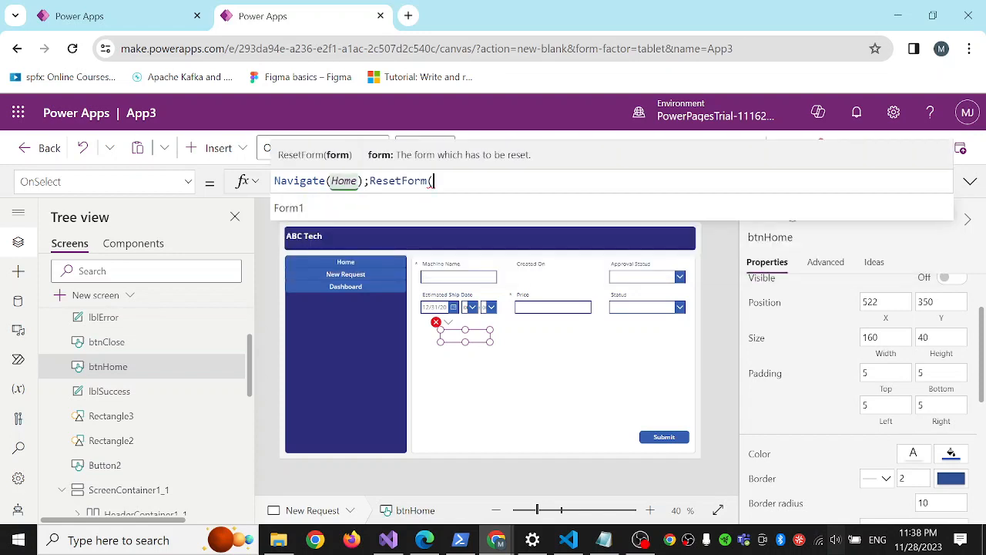
key("Tab")
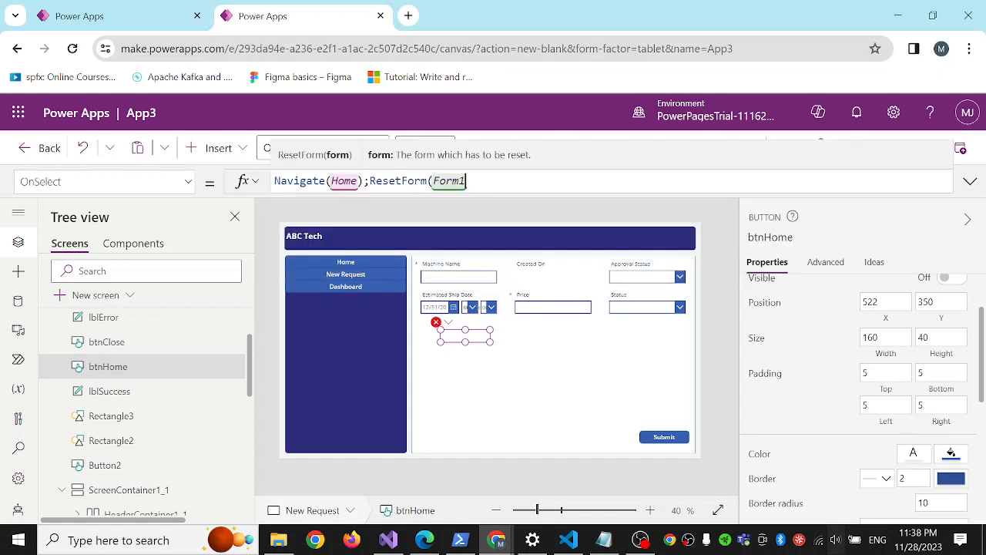
type(");")
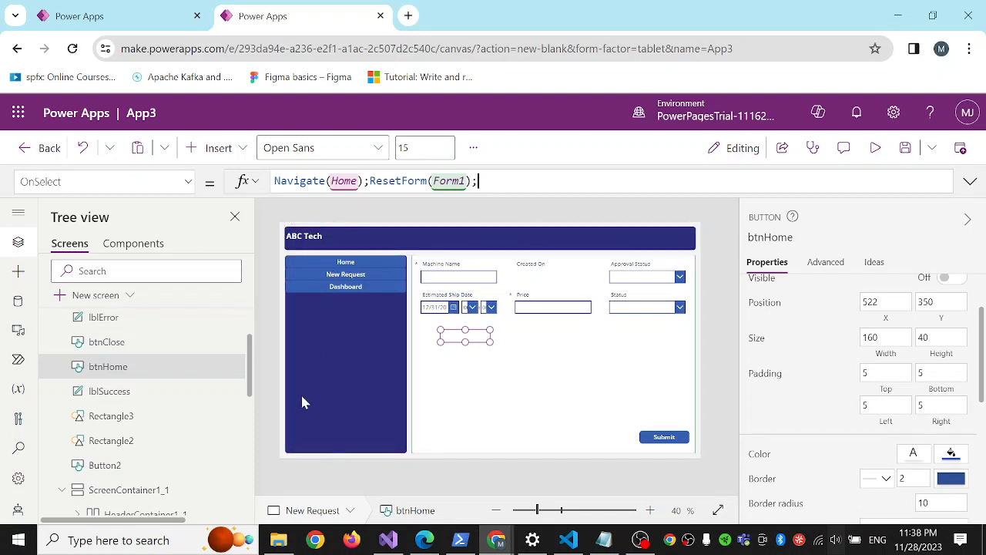
Set the OnSelect property of the popup's close button, btnClose, to Navigate('New Request');.
left_click(108, 351)
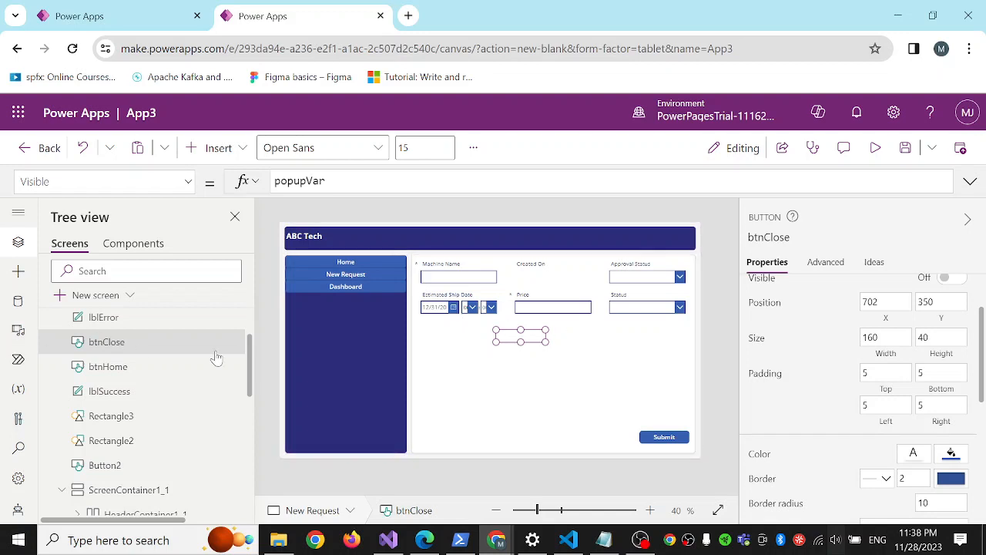
left_click(187, 181)
scroll(103, 316, "up", 5)
scroll(102, 324, "up", 5)
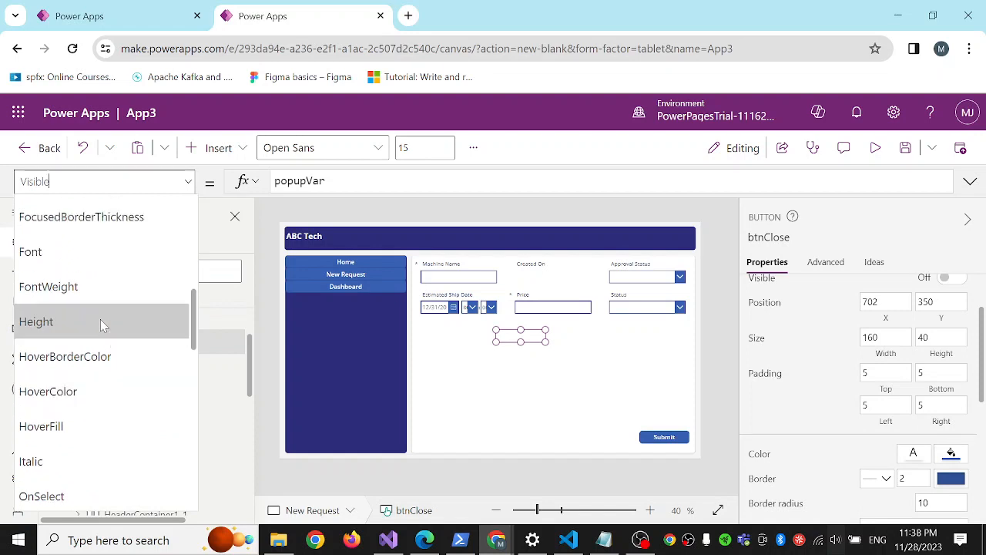
scroll(102, 325, "up", 3)
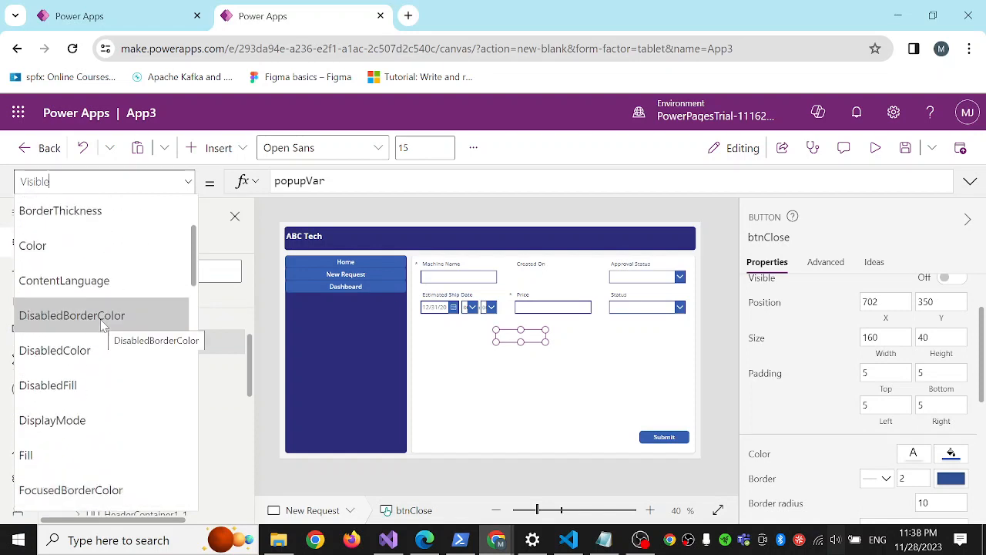
scroll(103, 324, "down", 5)
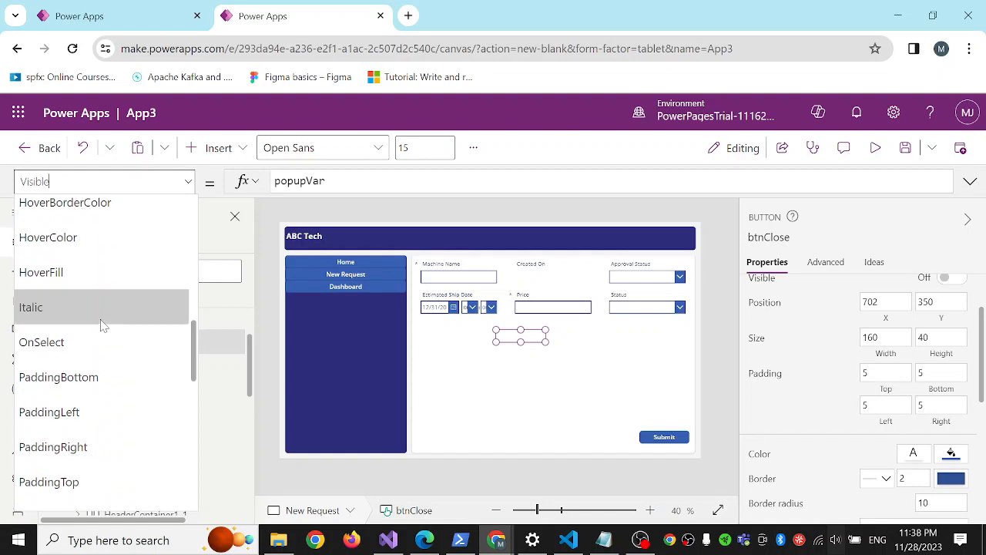
left_click(91, 346)
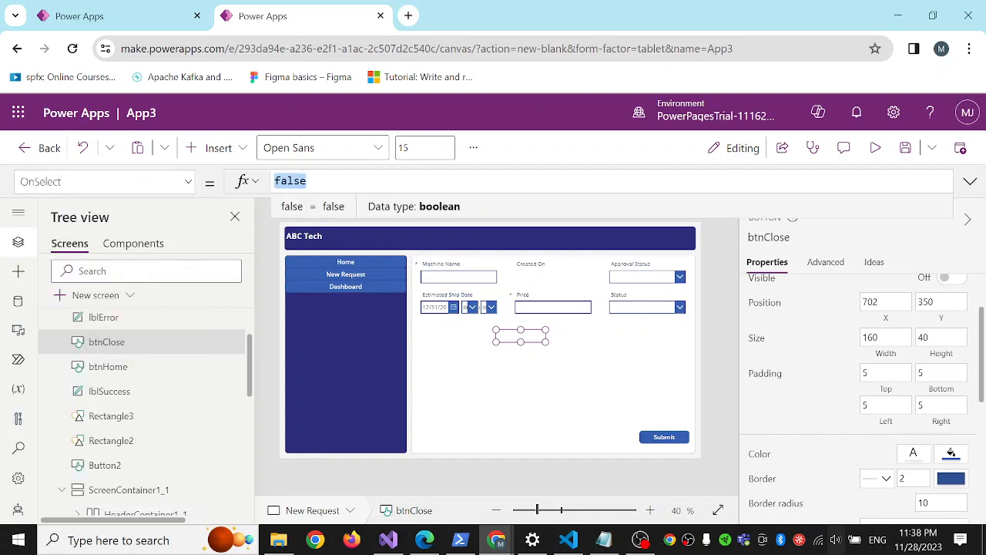
type("Nav")
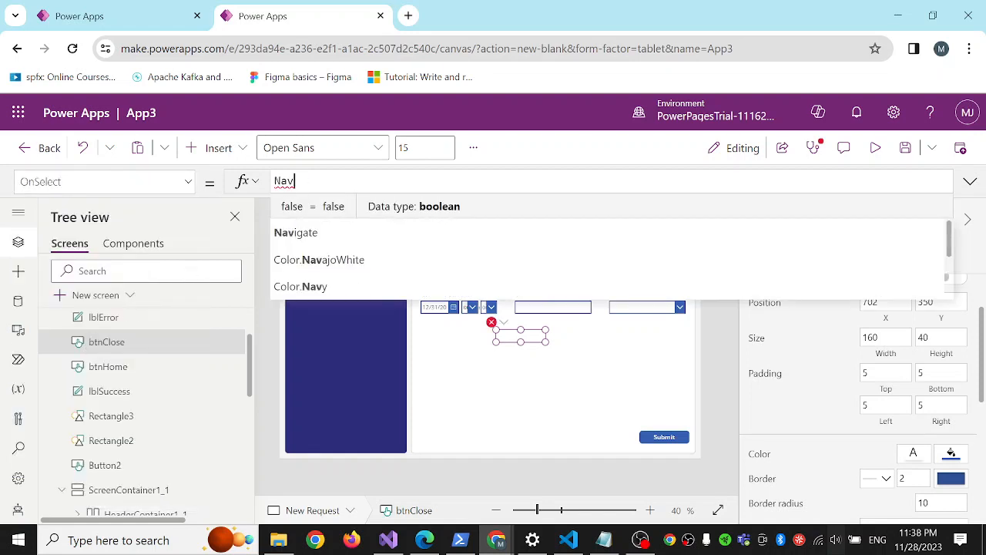
key("Tab")
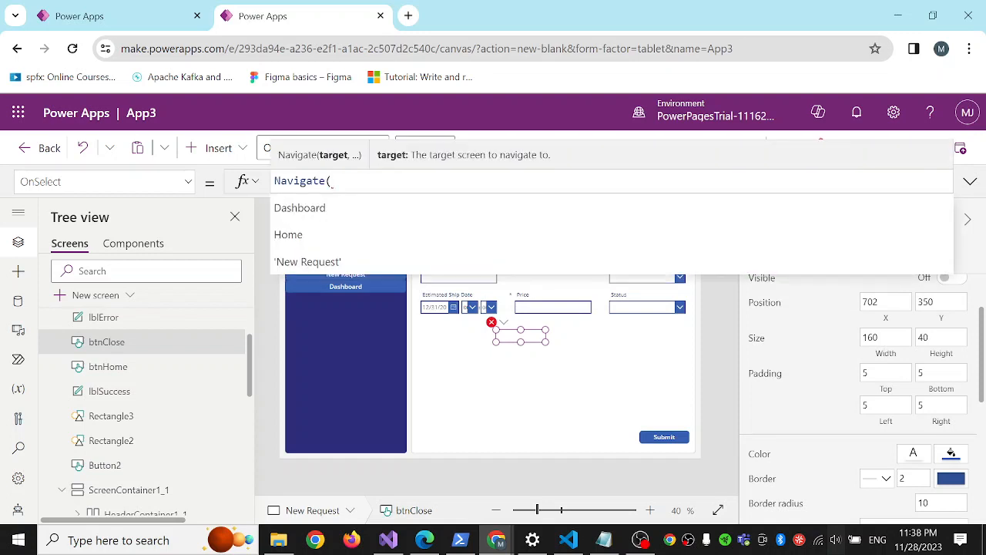
key("Down")
key("Down")
key("Down")
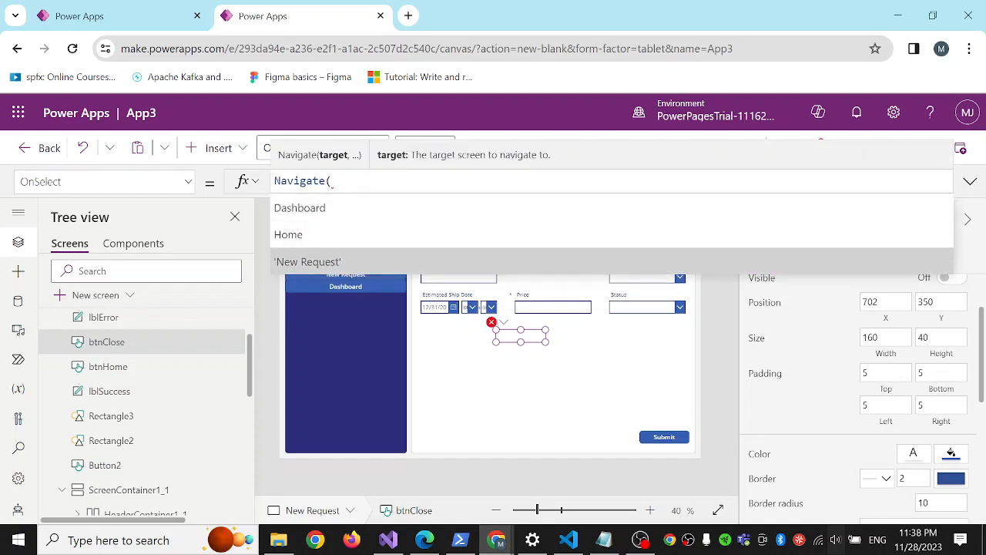
key("Tab")
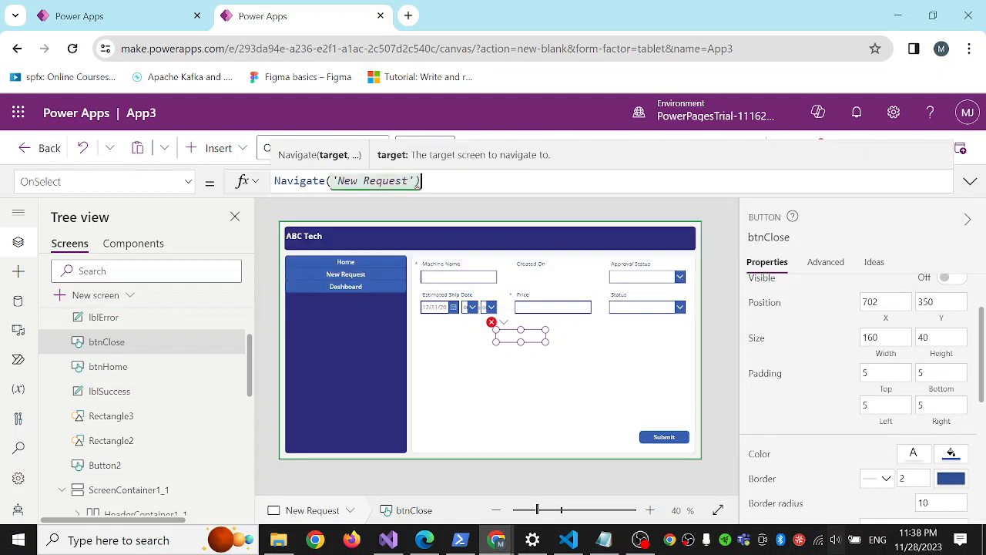
type(";")
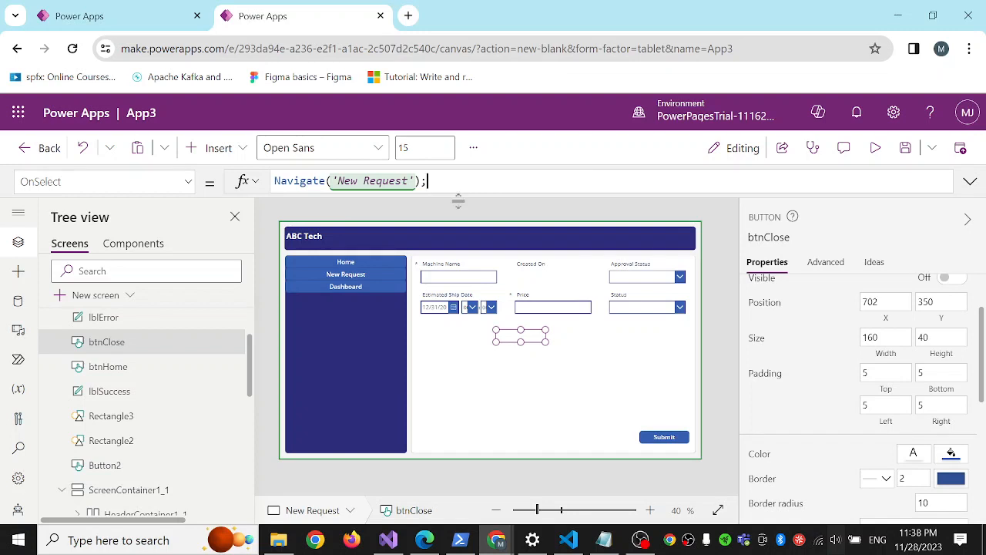
Copy Form1's OnFailure formula to the end of btnClose's OnSelect, with both lblErrorMessageVar and lblSuccessMessageVar set to false.
left_click(614, 349)
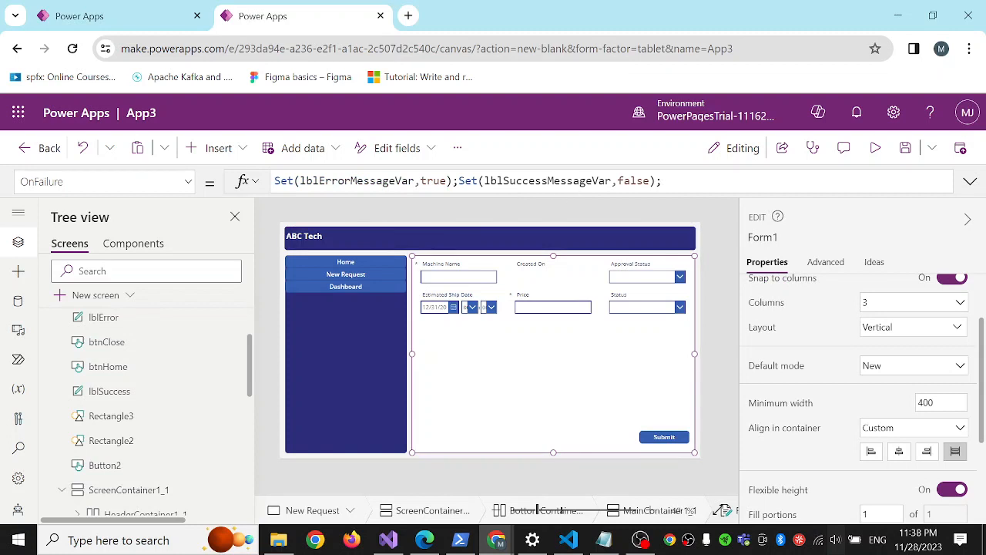
key("ctrl+a")
key("ctrl+c")
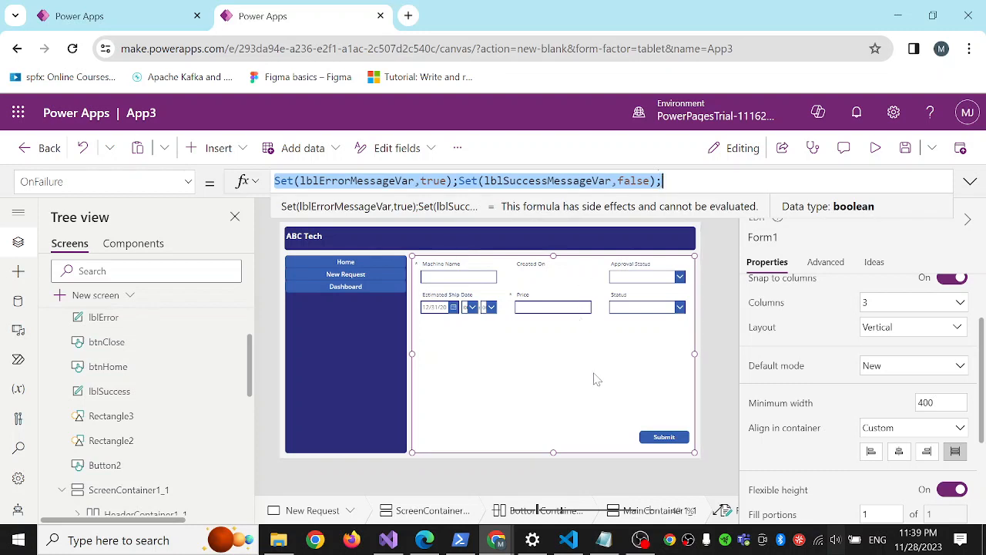
left_click(107, 341)
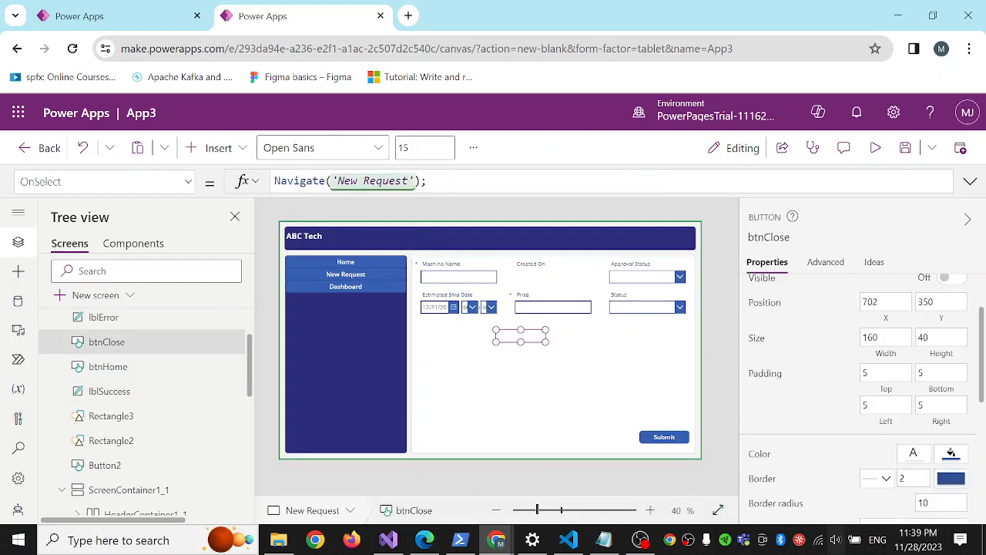
key("ctrl+v")
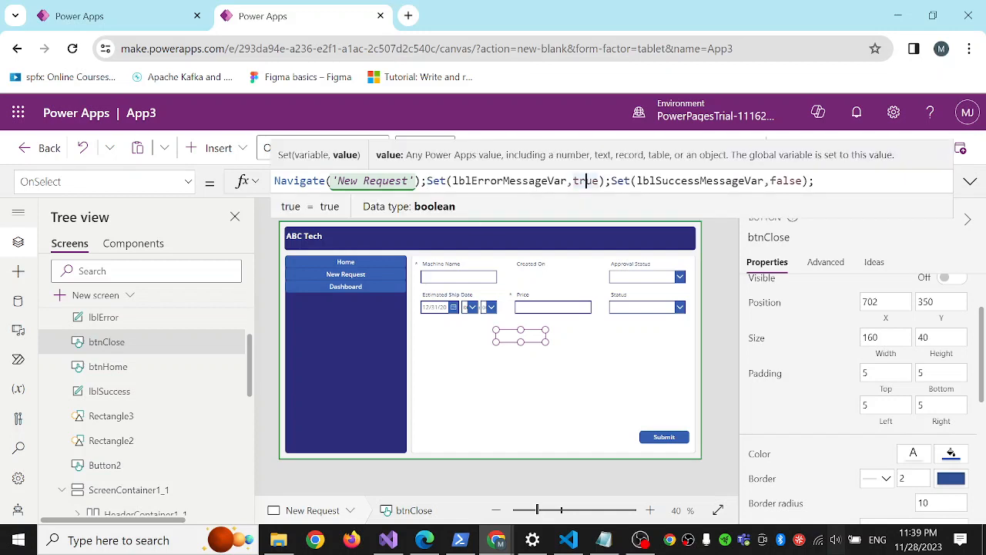
type("f")
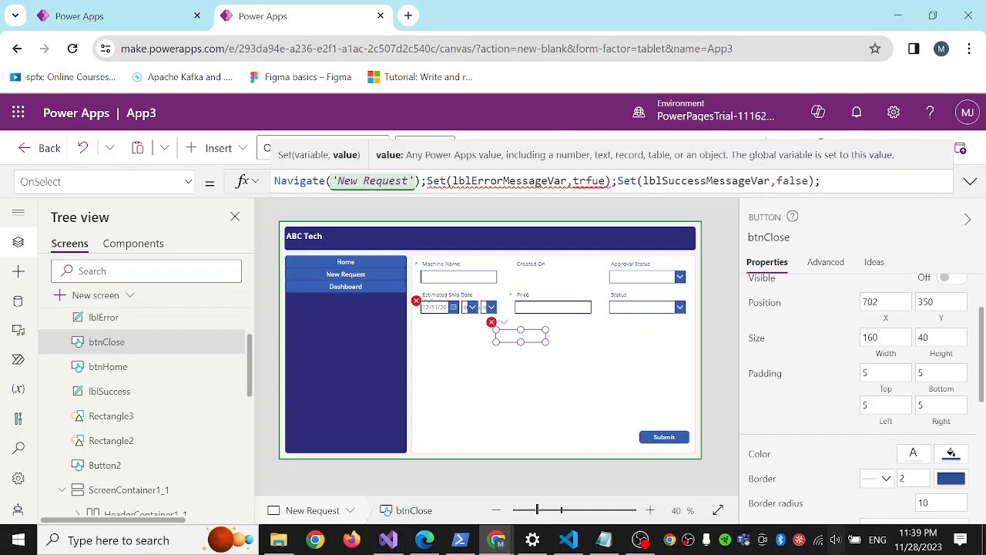
double_click(592, 181)
type("fa")
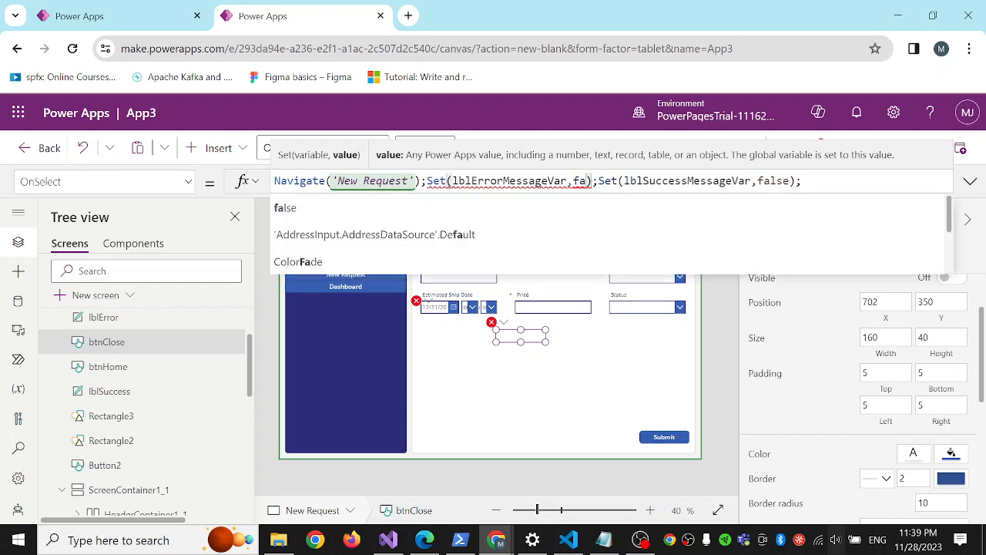
type("lse")
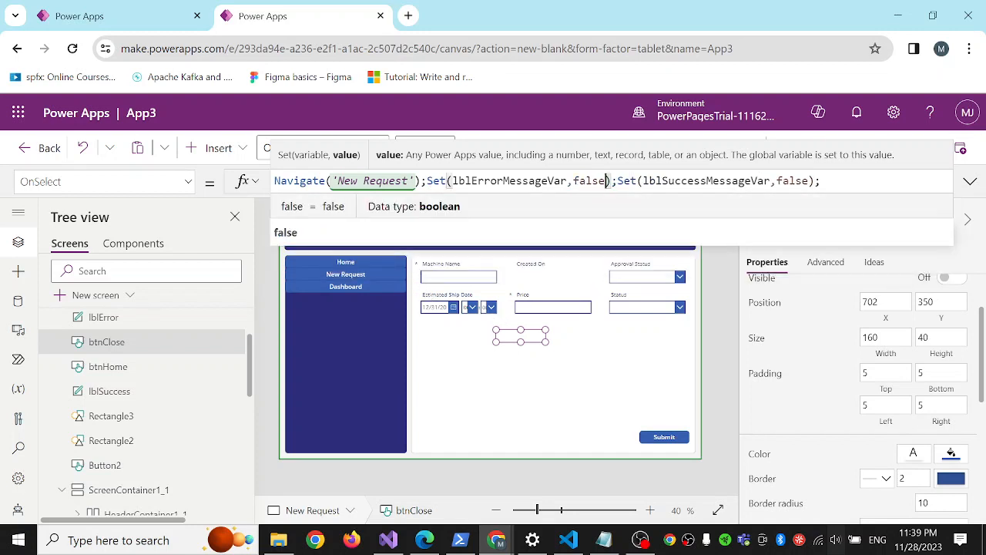
double_click(792, 181)
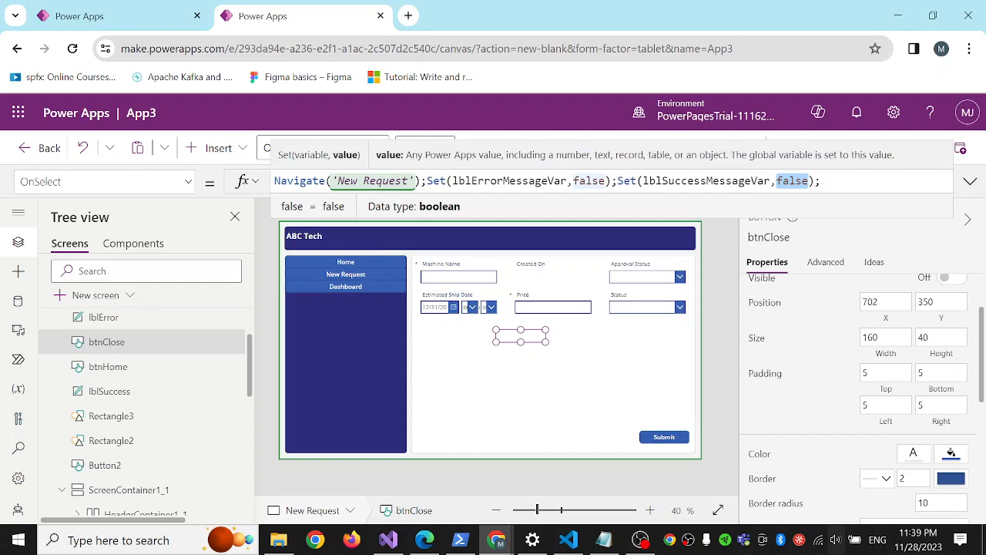
Copy the variable name popupVar from Rectangle3's Visible property and append Set(popupVar,false); to btnClose's OnSelect formula.
left_click(559, 367)
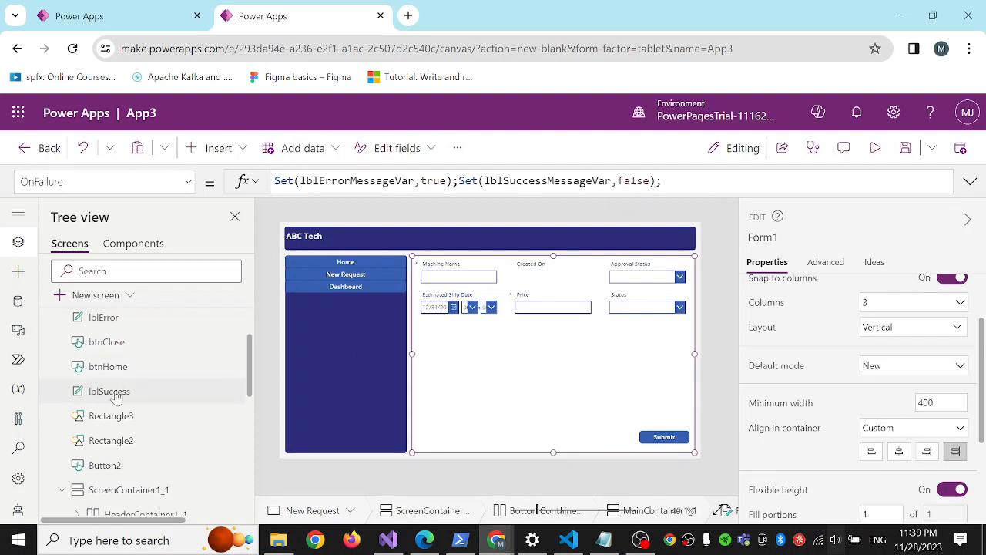
left_click(112, 422)
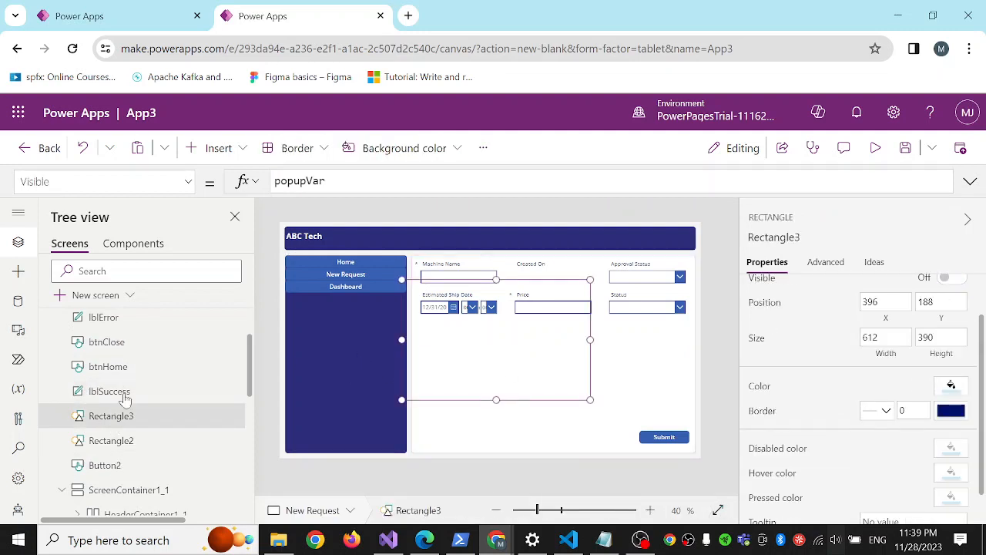
double_click(302, 181)
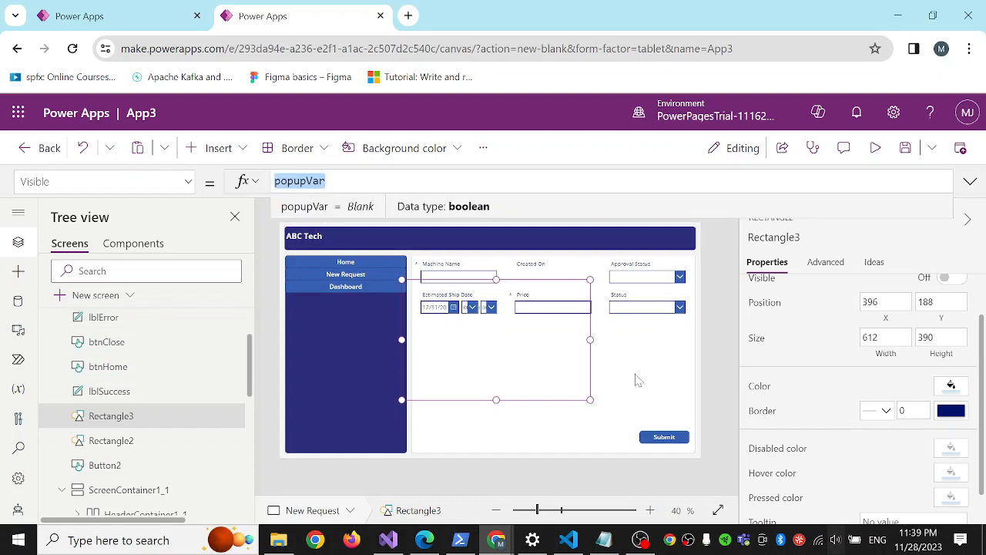
left_click(112, 344)
left_click(824, 181)
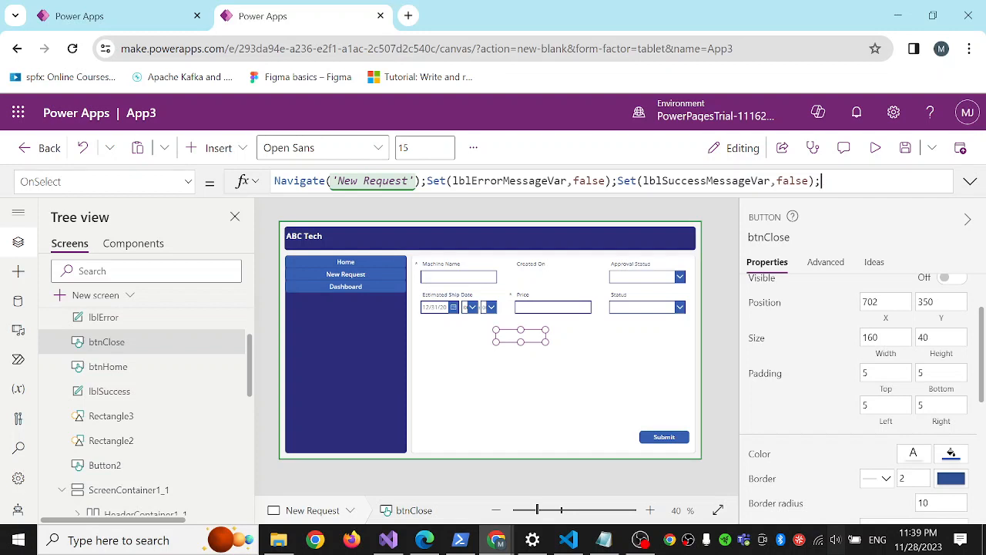
type("Set(")
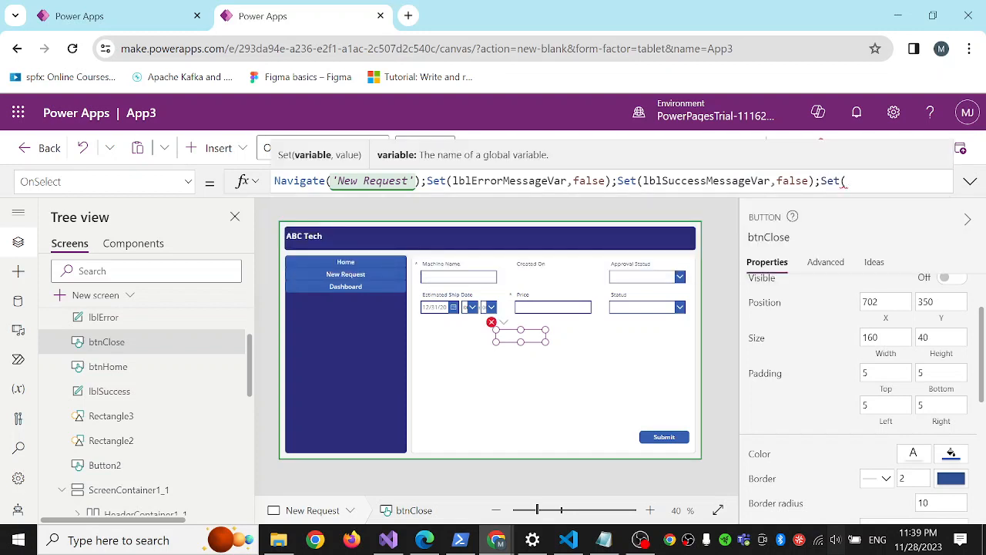
type("popupVar")
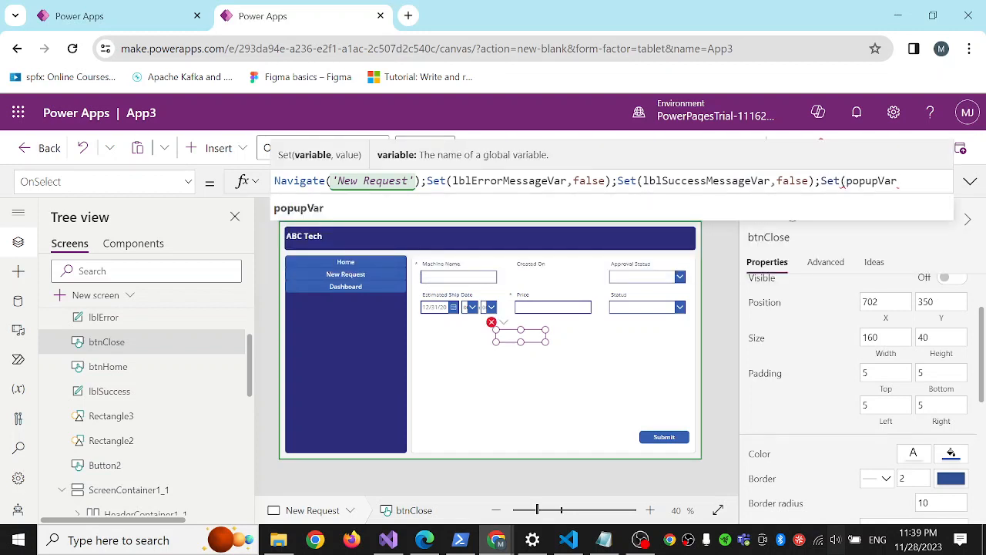
type(",false")
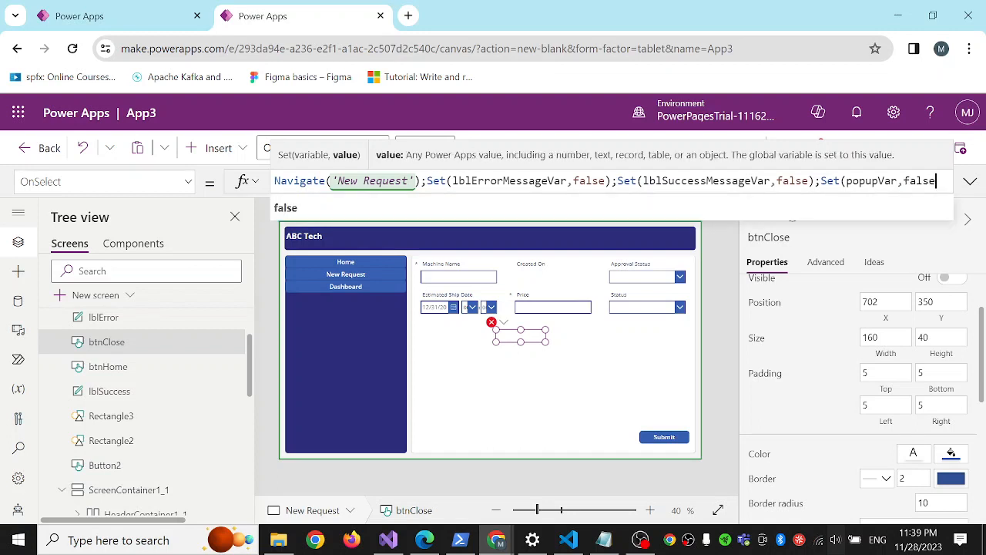
type(");")
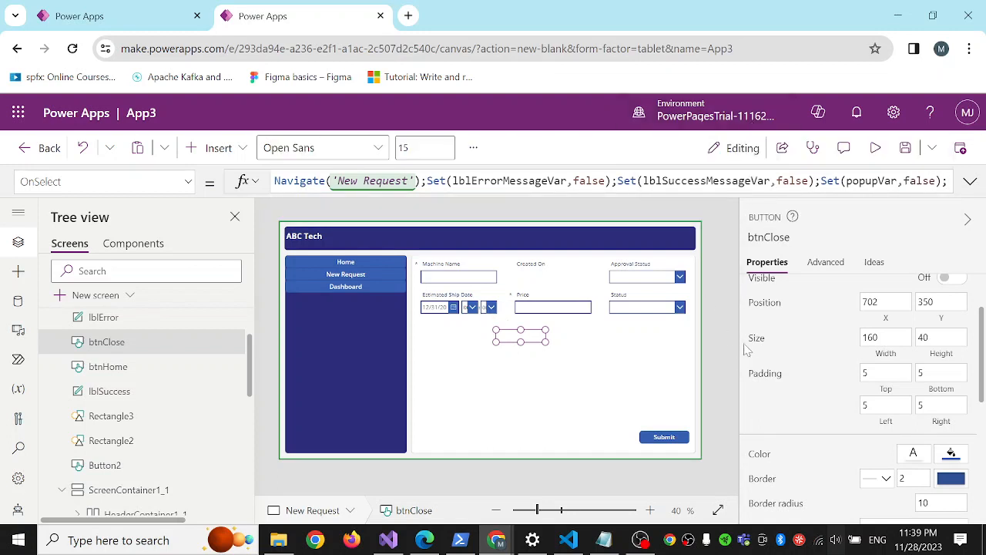
Preview the app from the New Request screen.
left_click(708, 365)
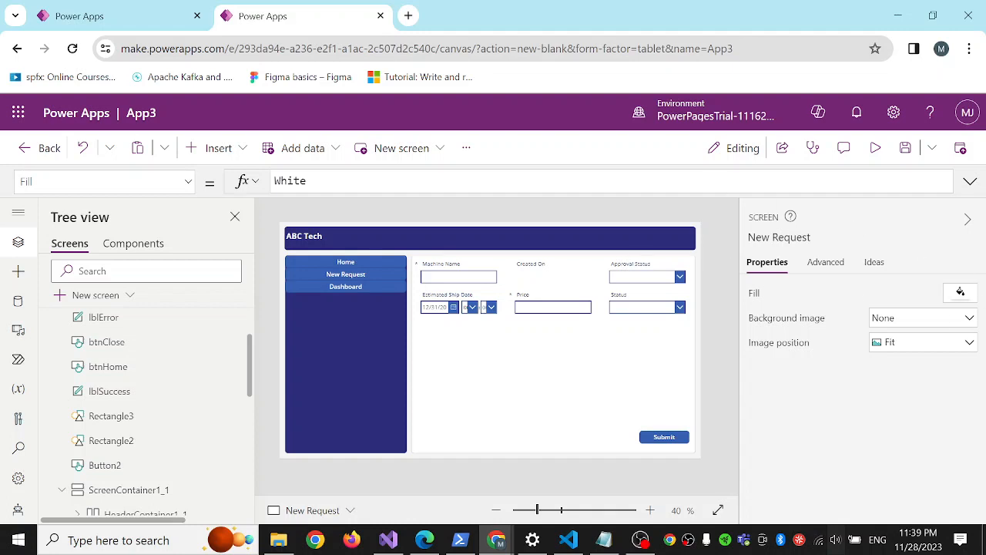
left_click(876, 149)
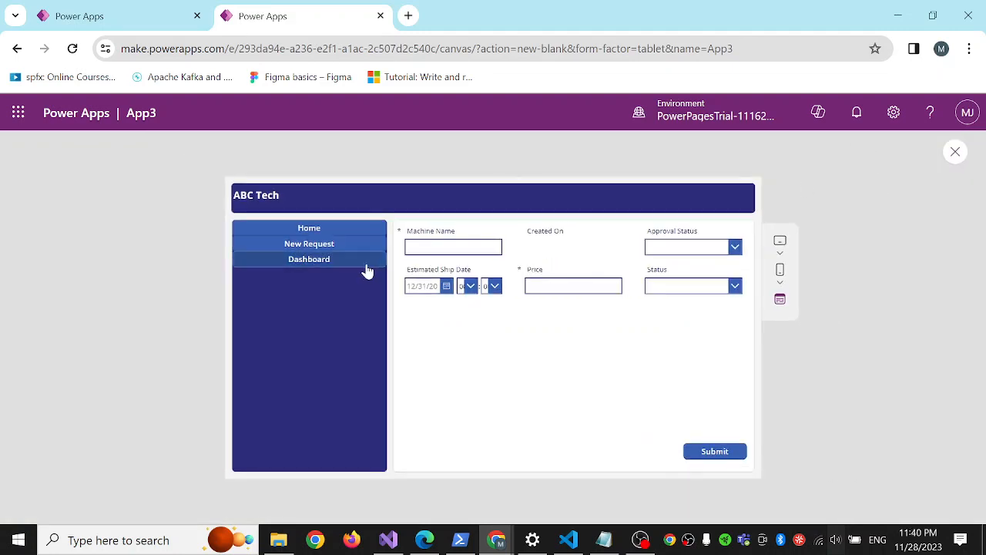
Submit the empty New Request form in preview, and inspect the Submit button's OnSelect formula back in the editor.
left_click(701, 454)
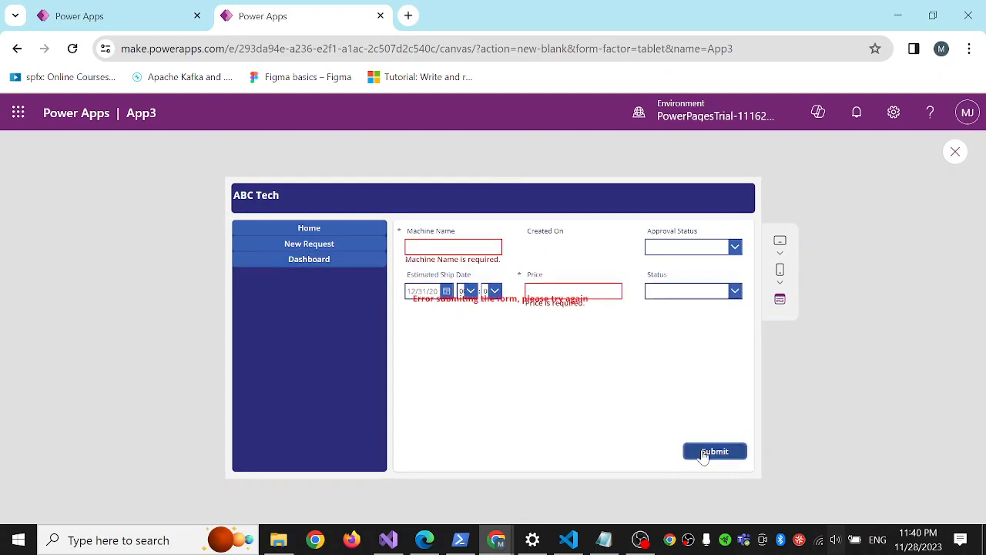
left_click(955, 152)
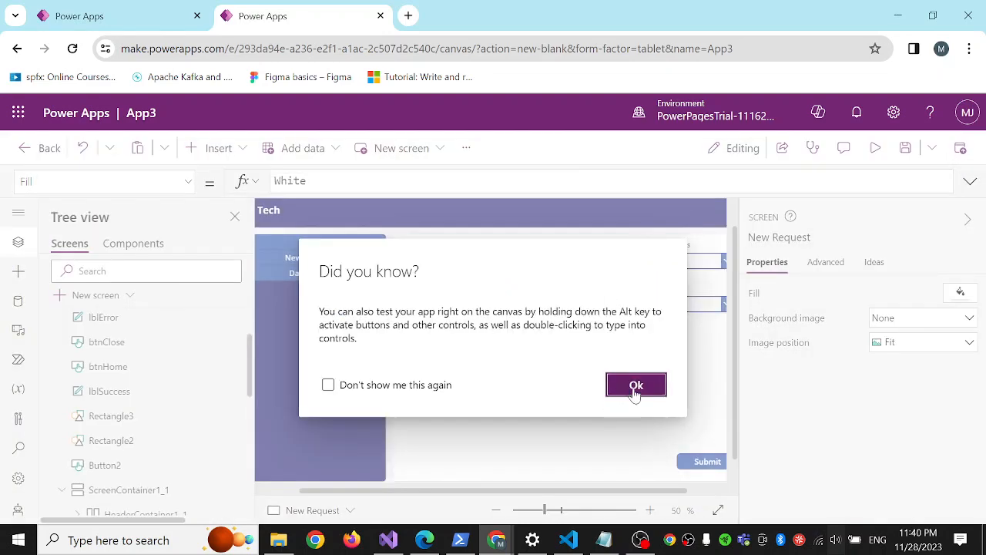
left_click(635, 385)
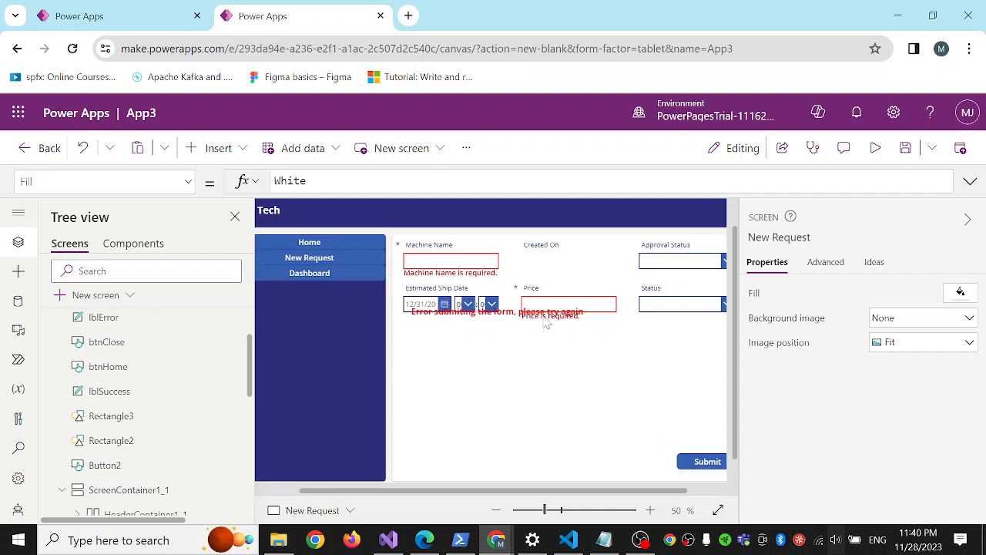
left_click(875, 148)
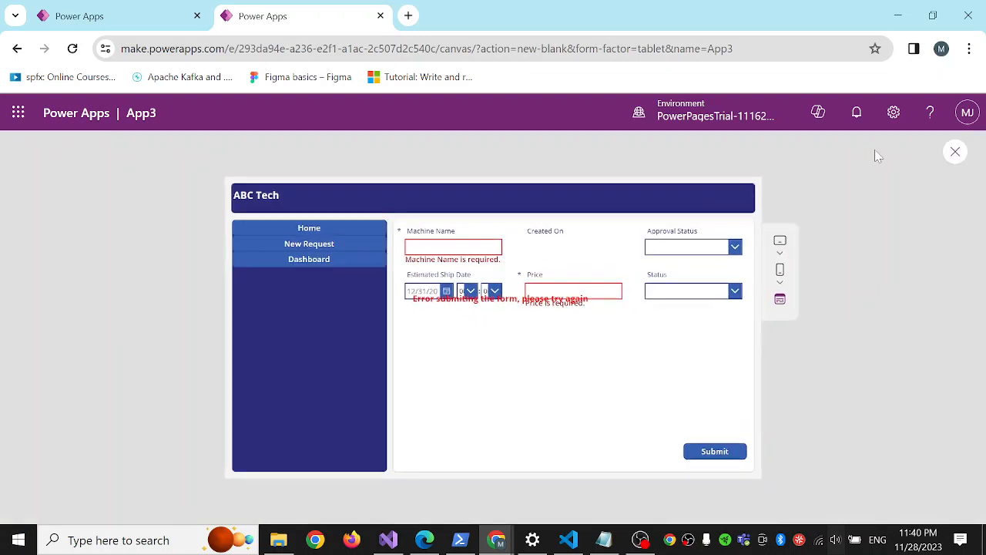
left_click(956, 152)
left_click(632, 384)
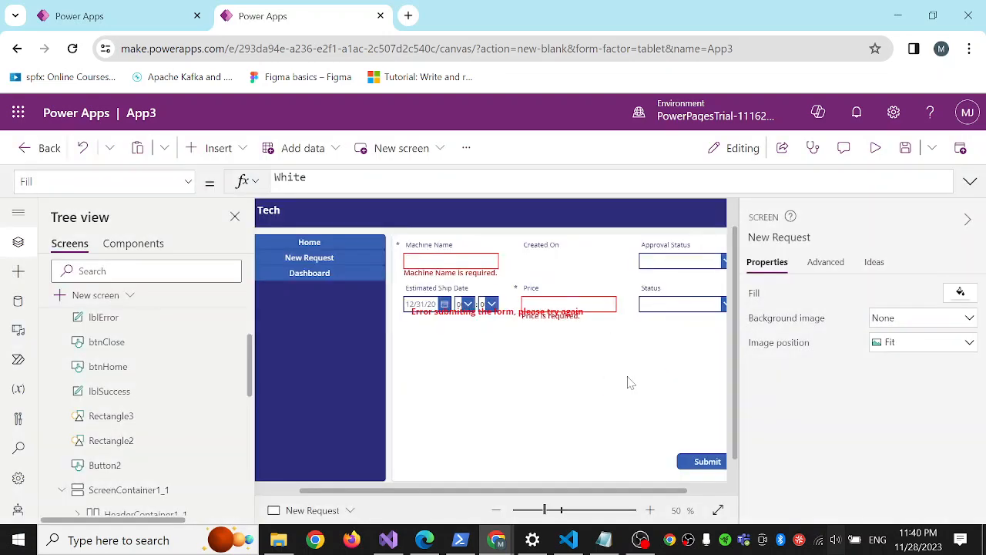
left_click(703, 463)
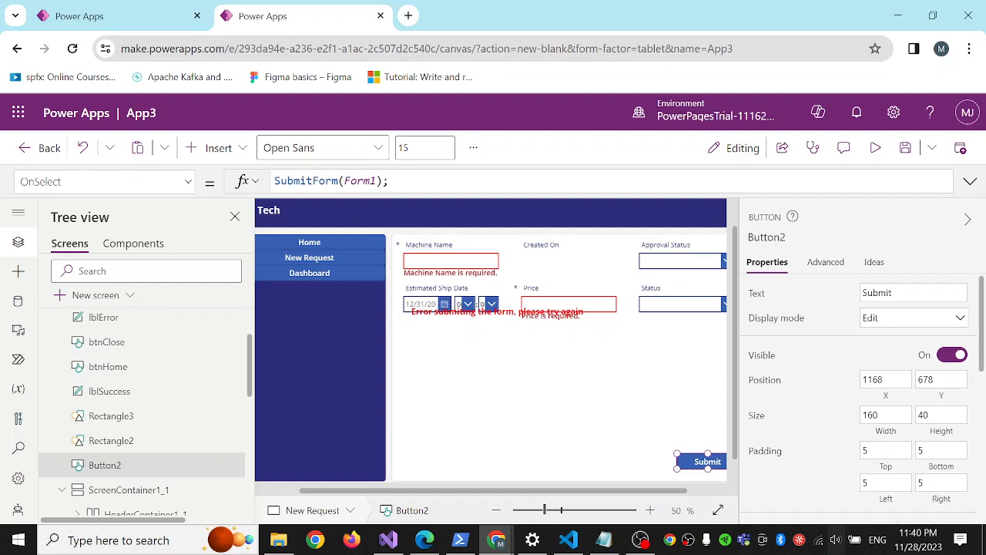
left_click(391, 181)
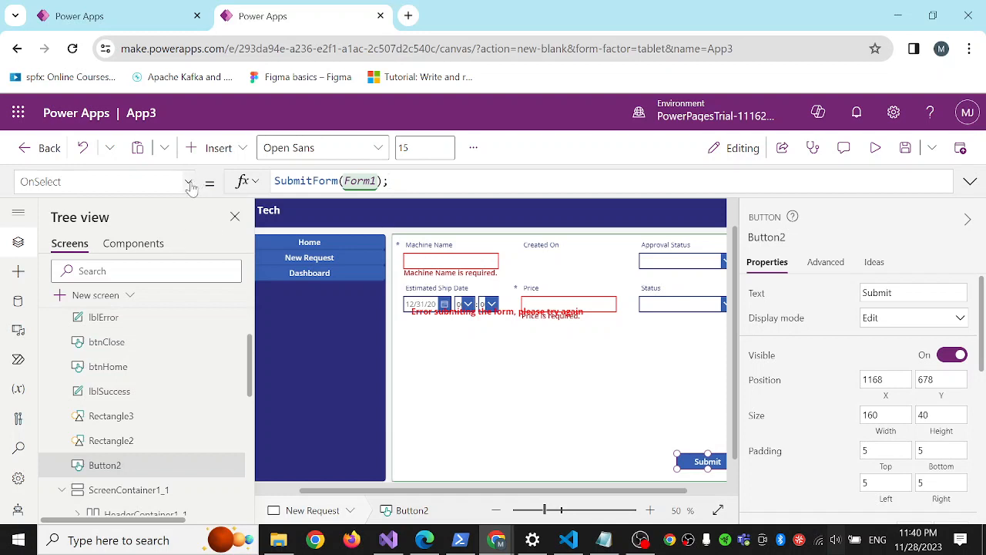
Append Set(popupVar,true); to Form1's OnFailure formula and check its OnSuccess formula.
left_click(506, 363)
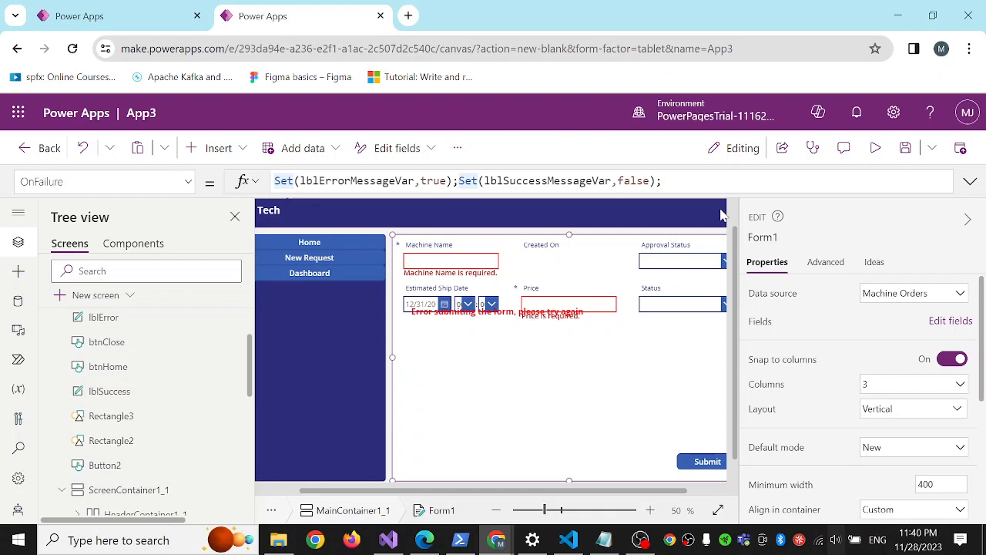
type("Set(")
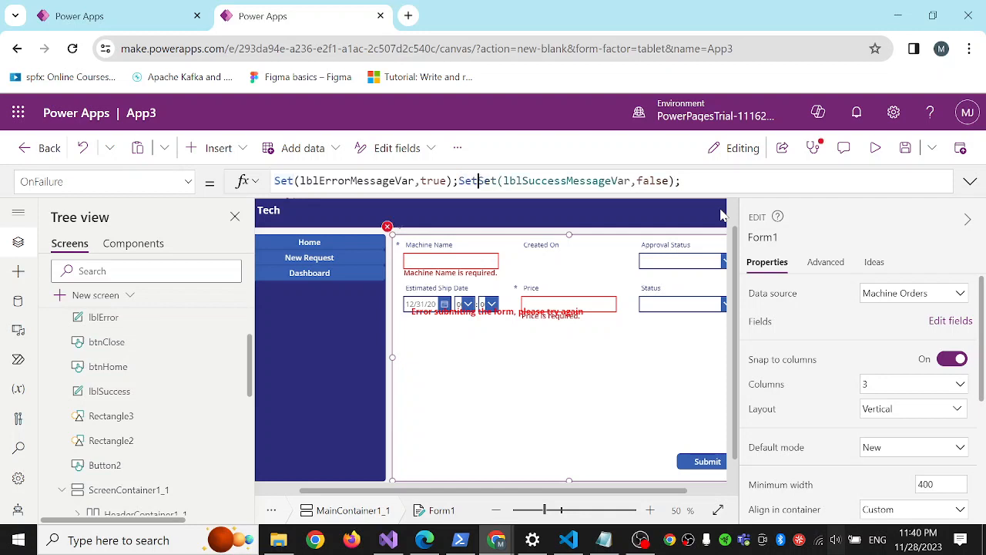
key("BackSpace")
key("BackSpace")
key("BackSpace")
key("BackSpace")
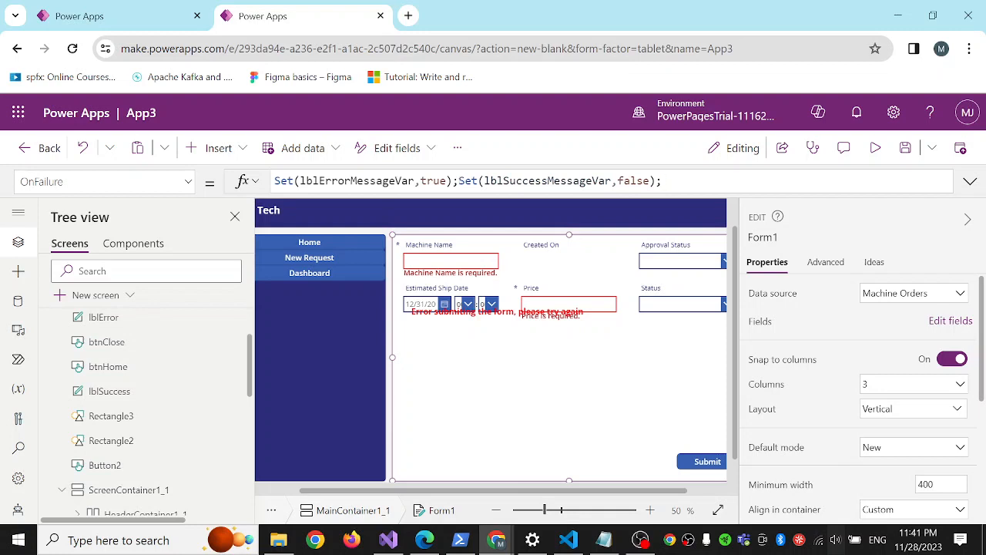
type("Set(")
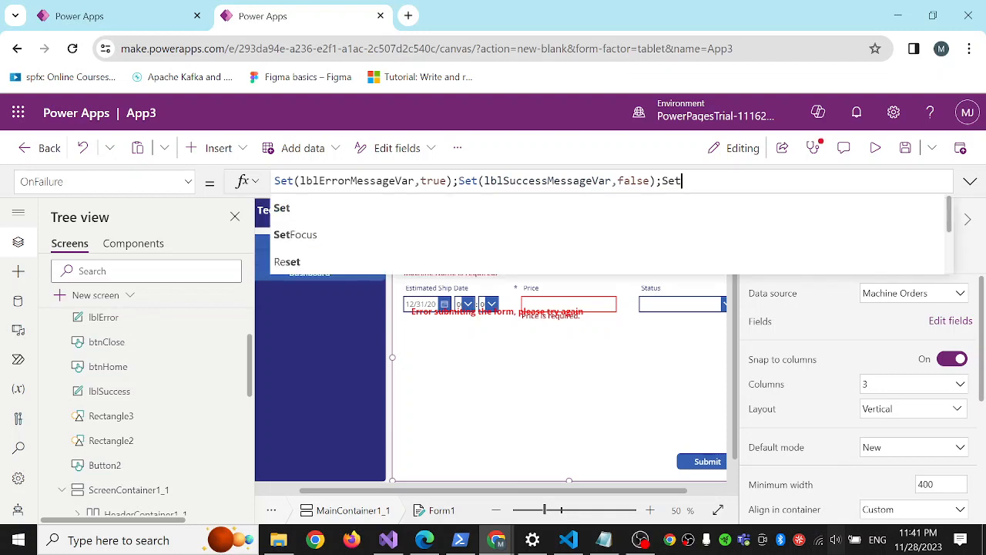
type("popupVar")
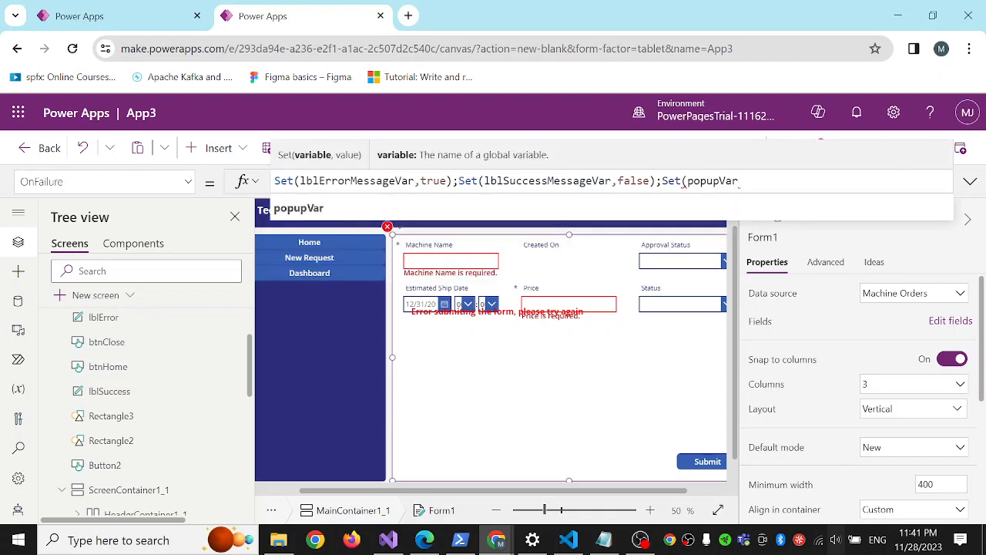
type(",true);")
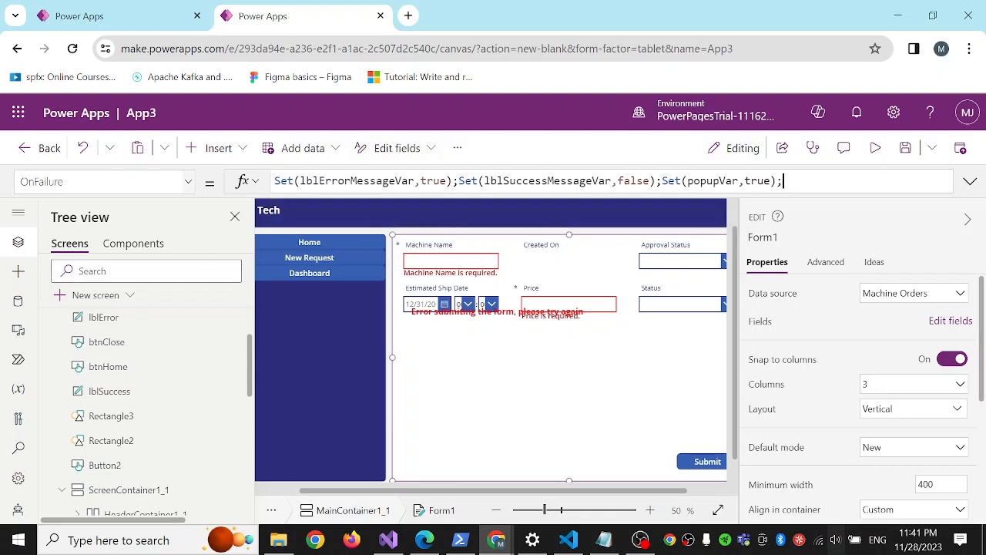
left_click(188, 183)
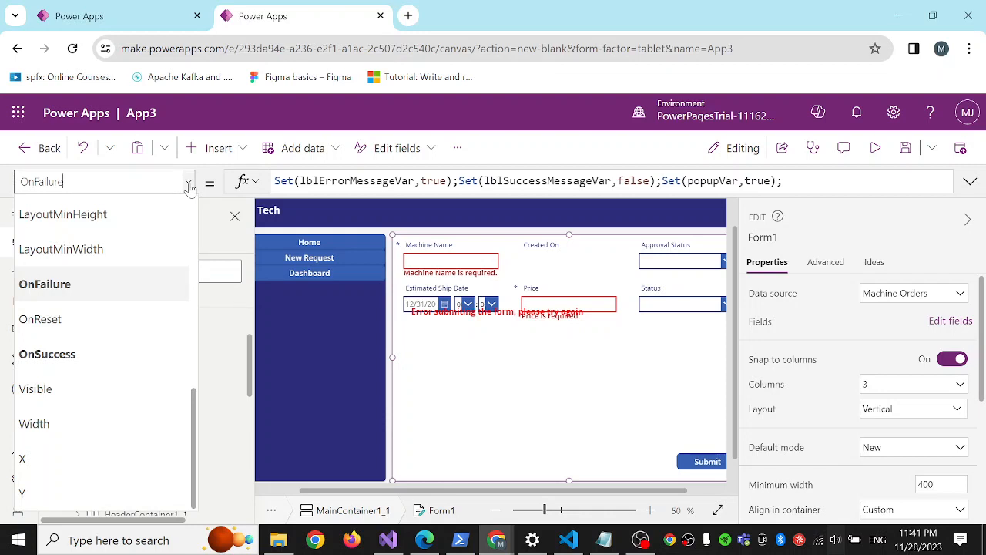
left_click(90, 369)
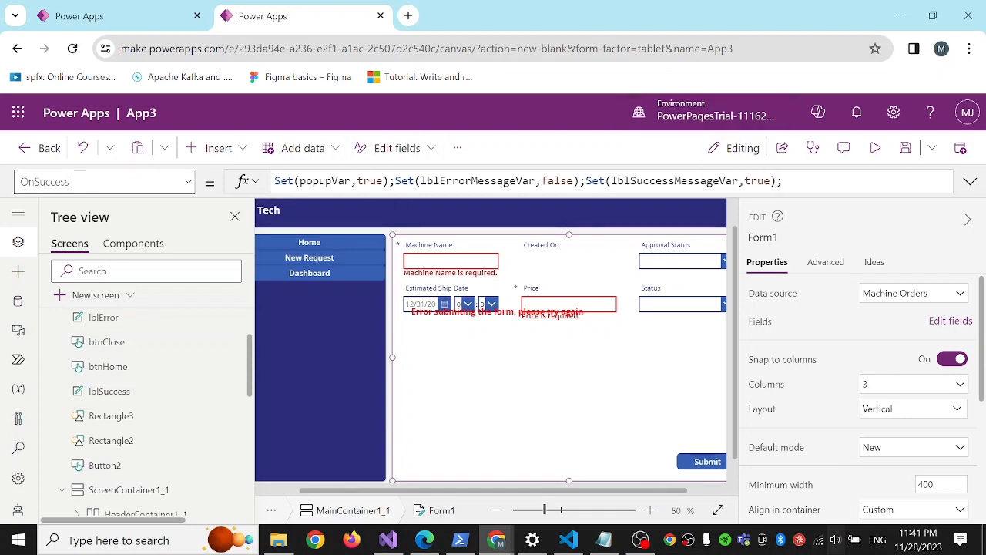
Preview the app and submit the empty form twice, testing the popup's Close button and its Home button.
left_click(876, 148)
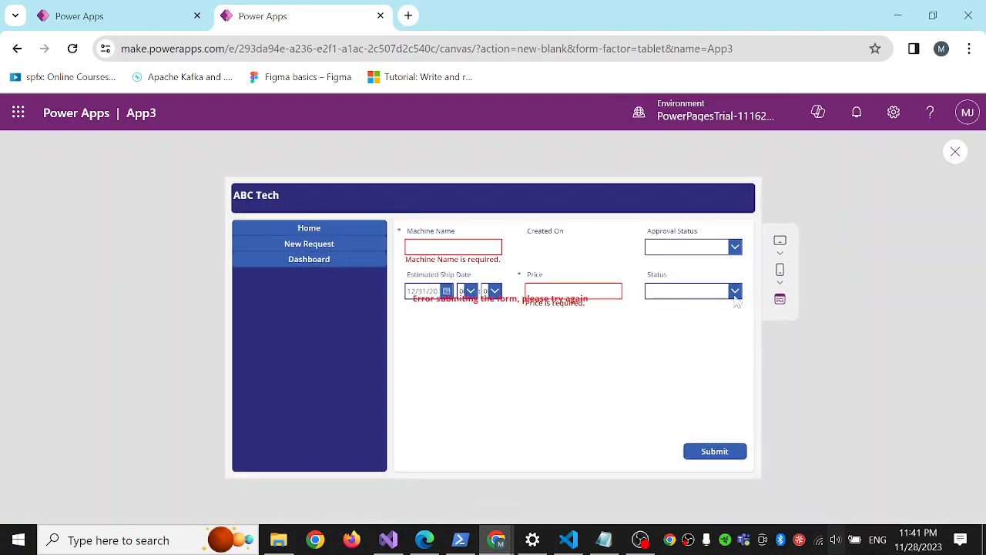
left_click(712, 453)
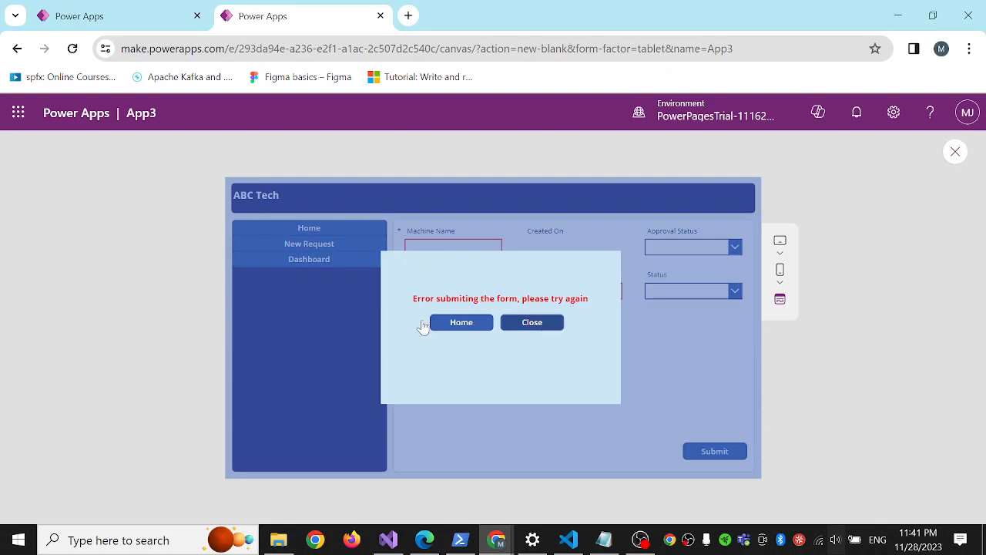
left_click(532, 324)
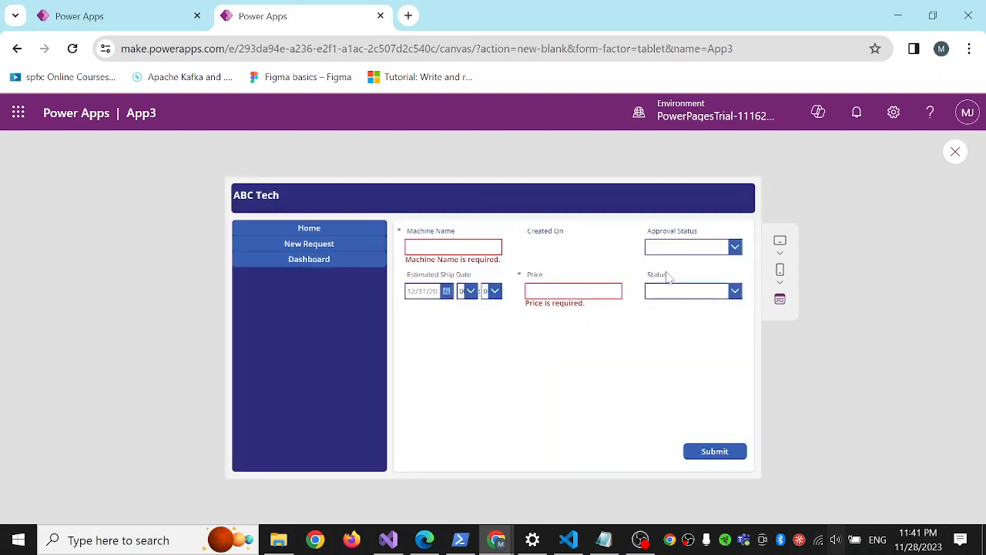
left_click(715, 450)
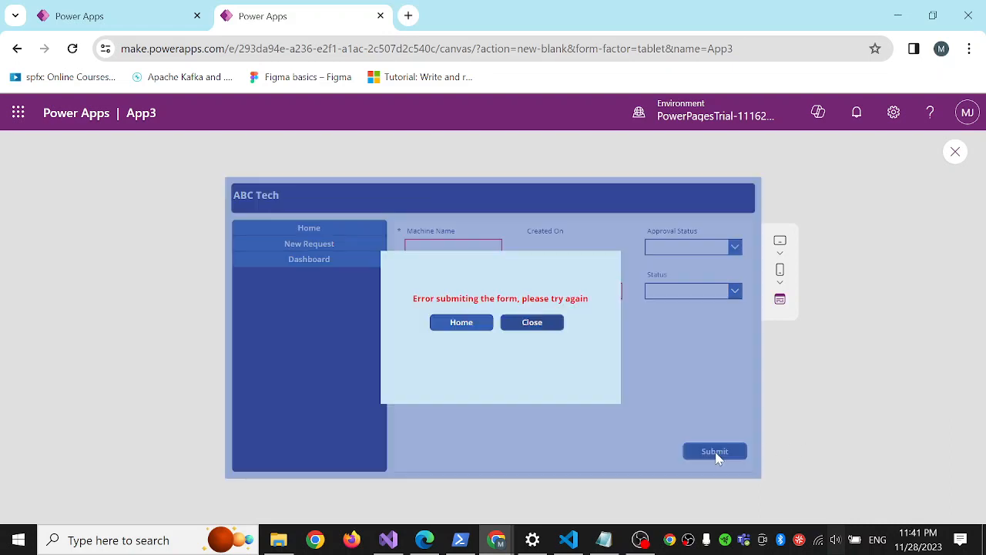
left_click(469, 326)
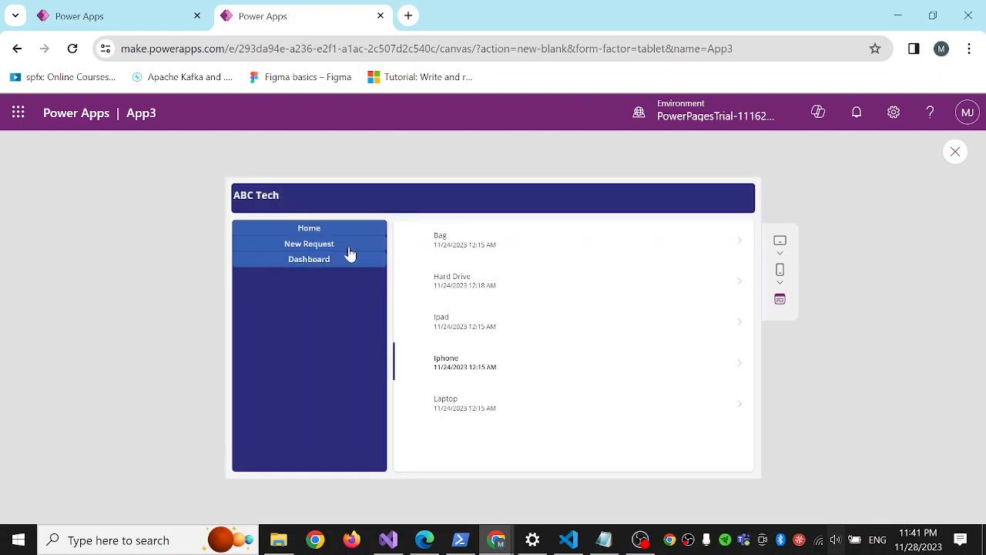
left_click(303, 231)
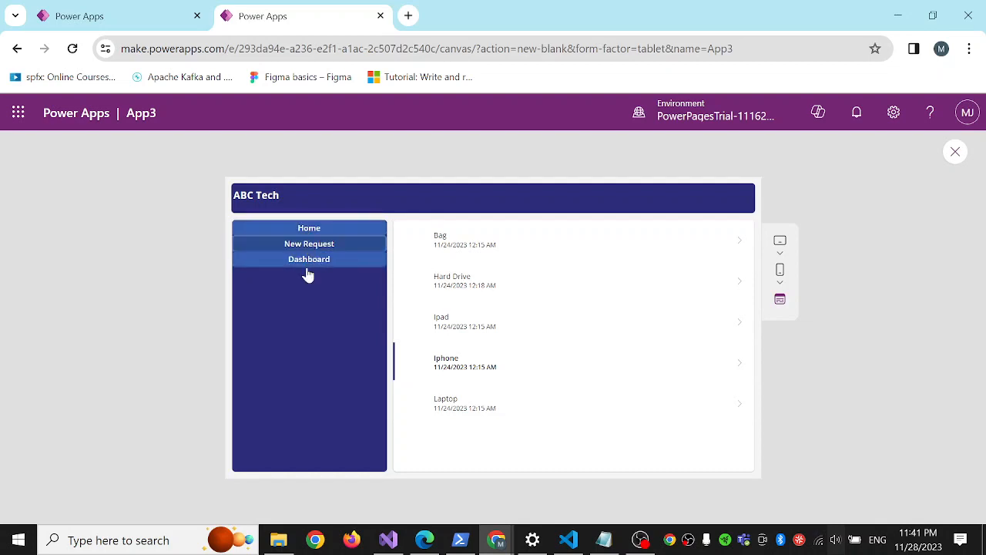
left_click(954, 152)
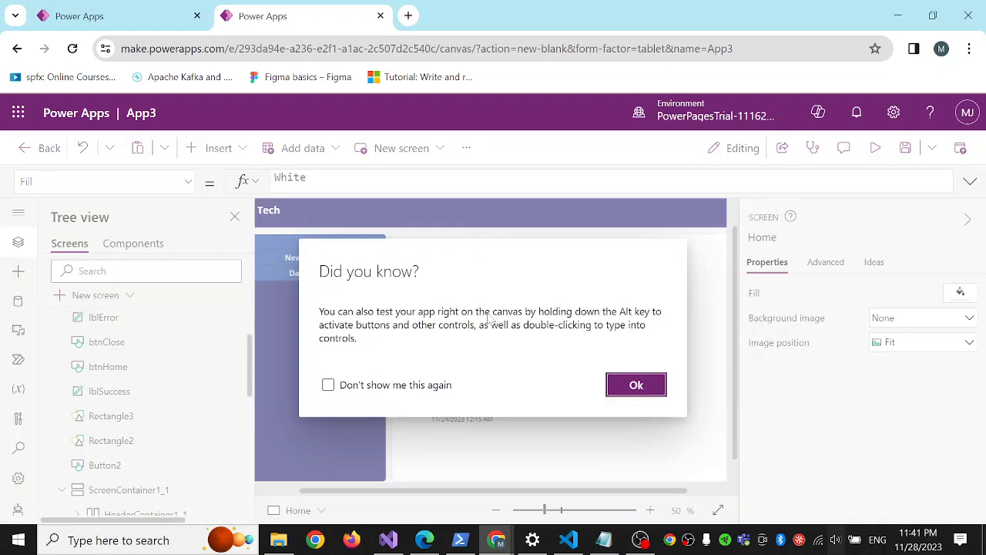
left_click(634, 384)
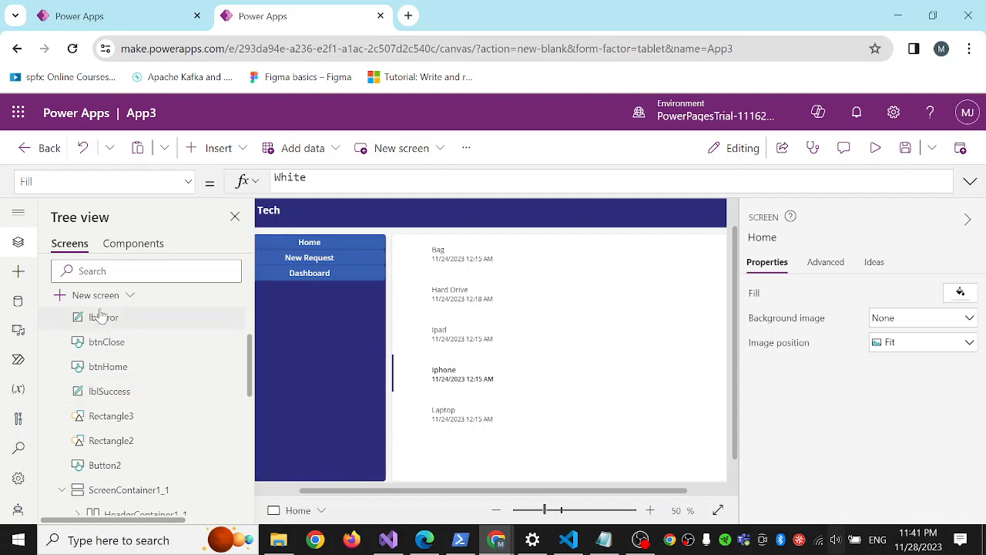
Set the fill of the sidebar's Home button on the Home screen to light blue, RGBA(153, 207, 236, 1).
scroll(127, 339, "down", 2)
scroll(127, 339, "up", 4)
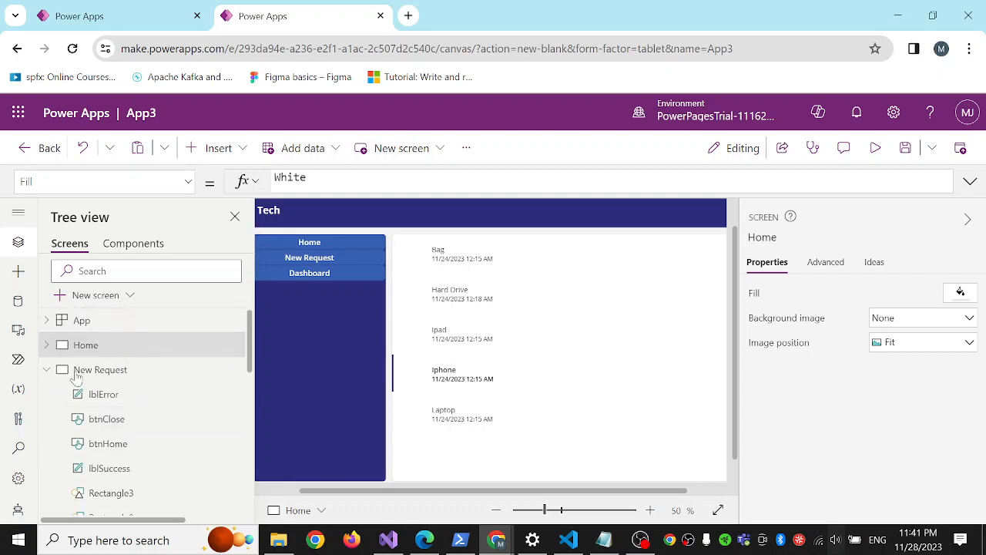
left_click(110, 376)
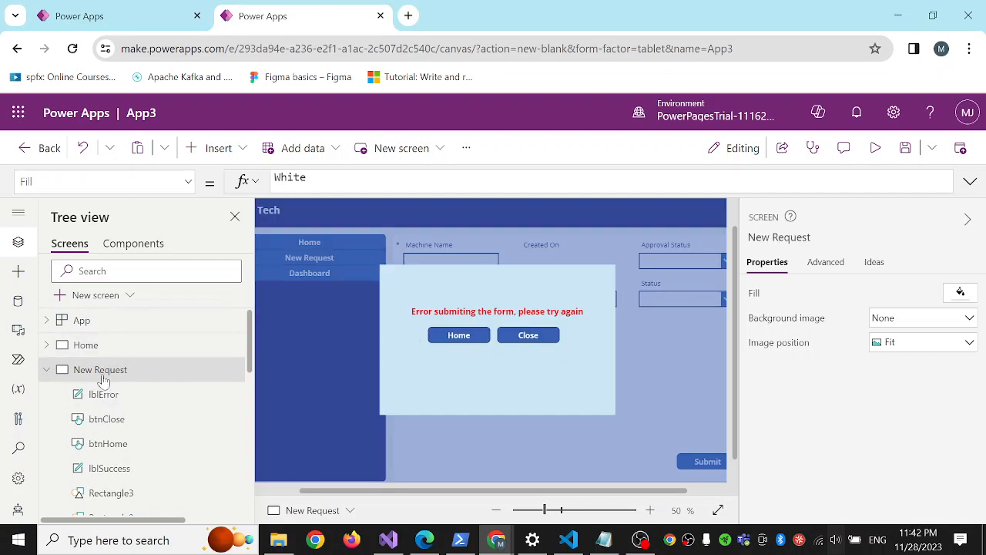
left_click(87, 343)
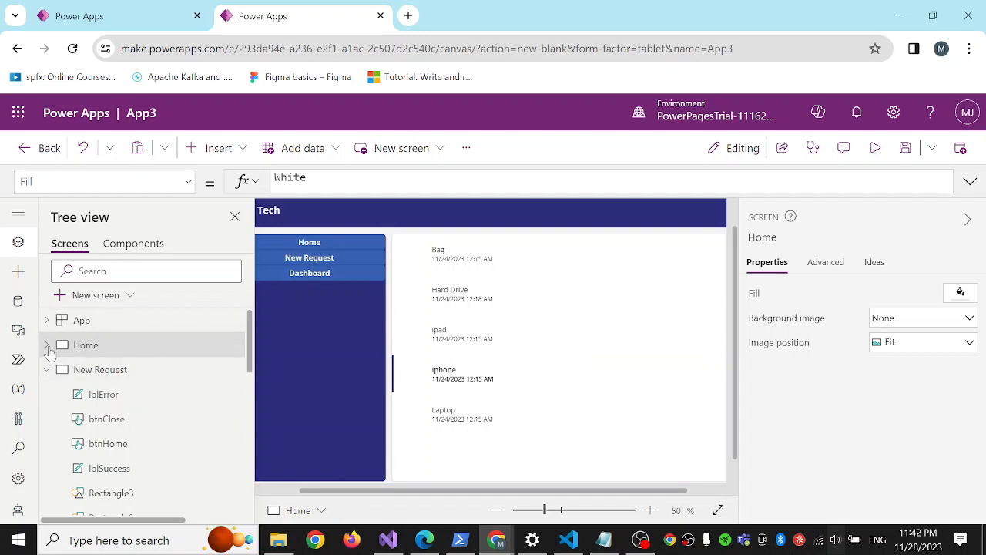
left_click(47, 347)
left_click(338, 245)
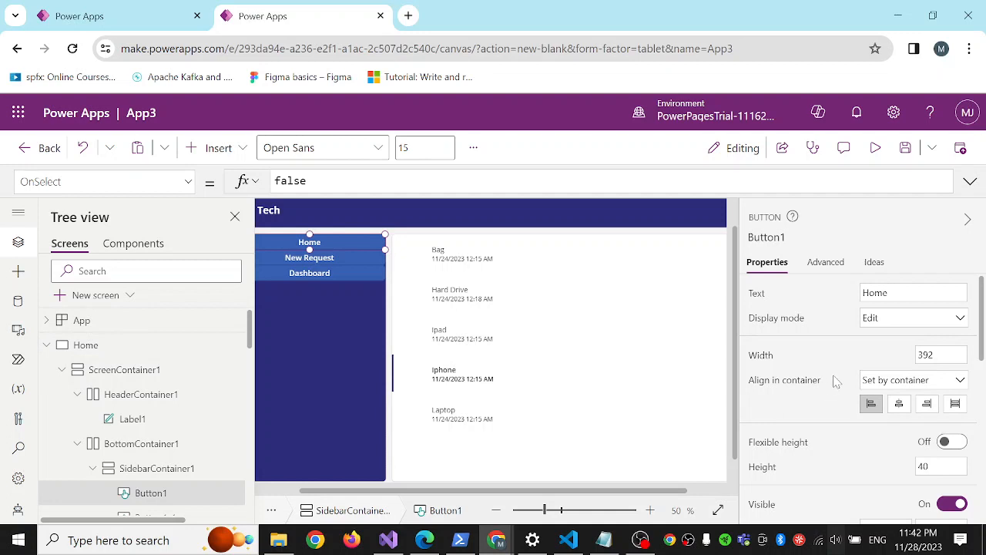
scroll(834, 380, "down", 5)
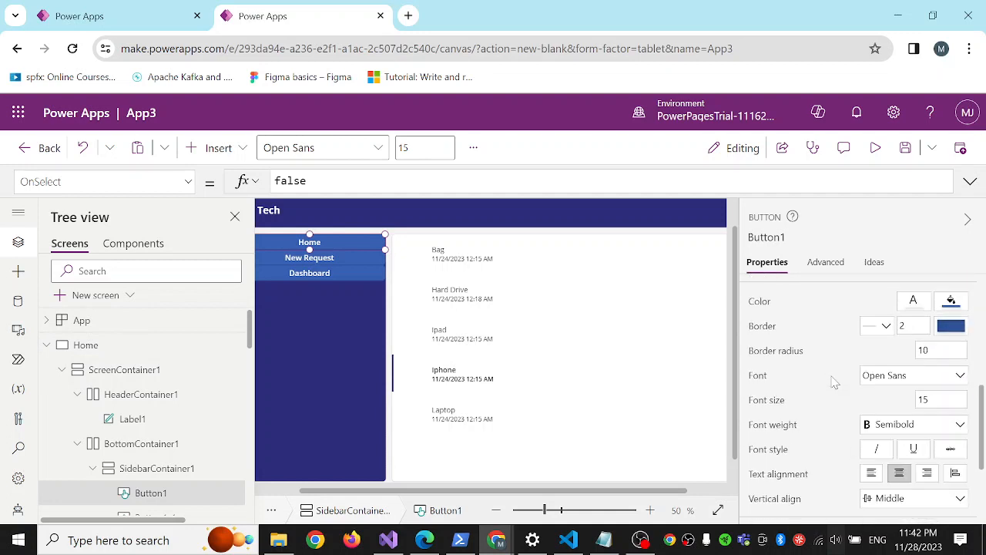
left_click(953, 327)
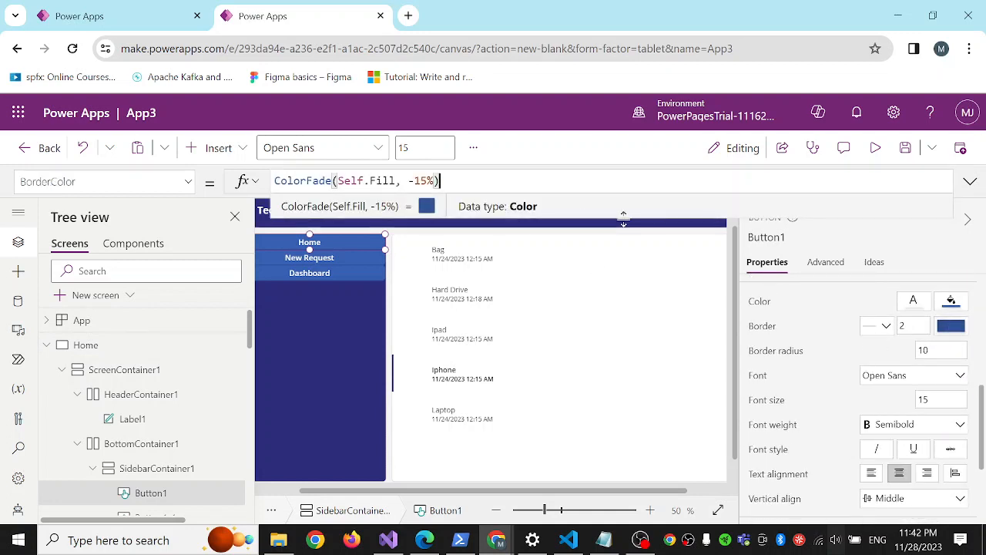
left_click(960, 306)
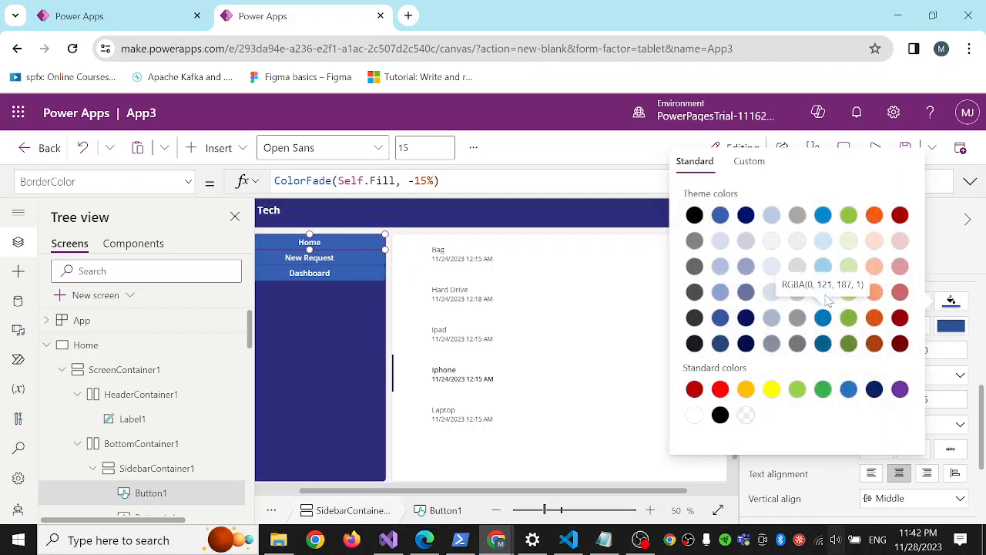
left_click(823, 266)
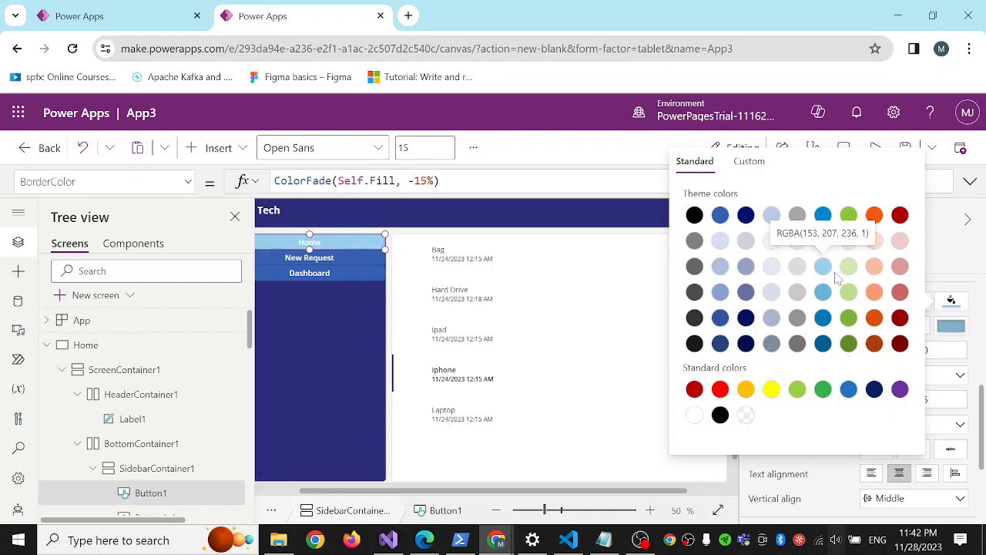
left_click(330, 368)
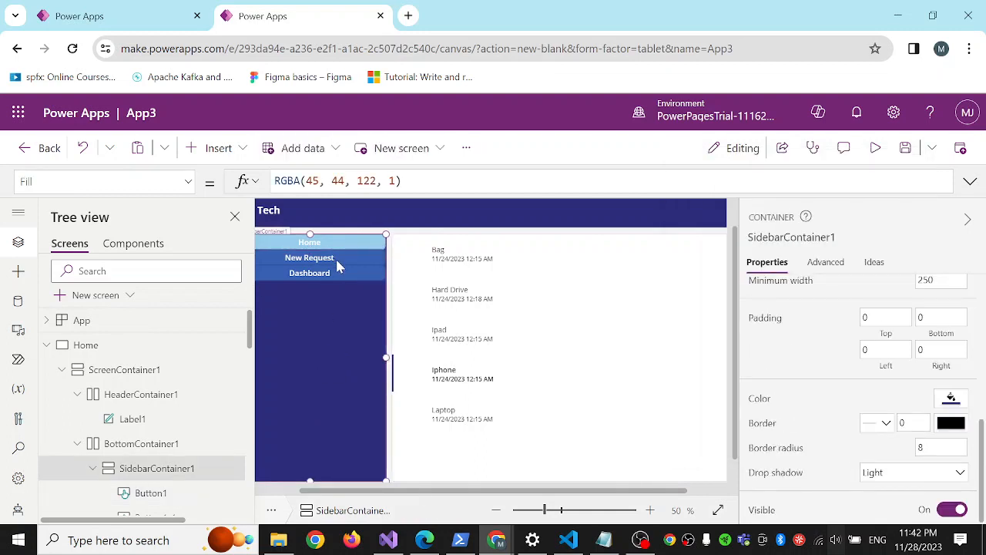
Open the New Request screen in the editor and dismiss its error popup with the popup's Close button.
left_click(61, 370)
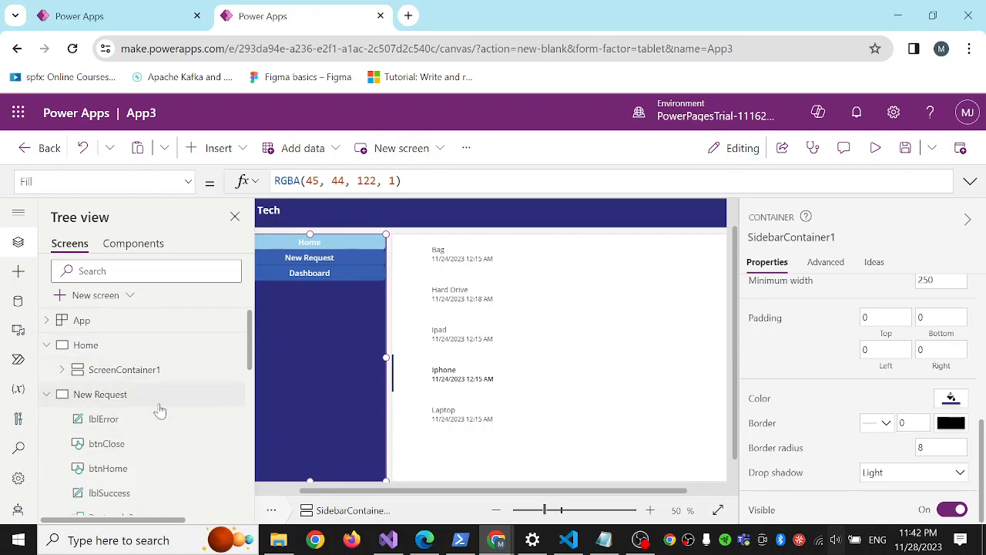
left_click(119, 394)
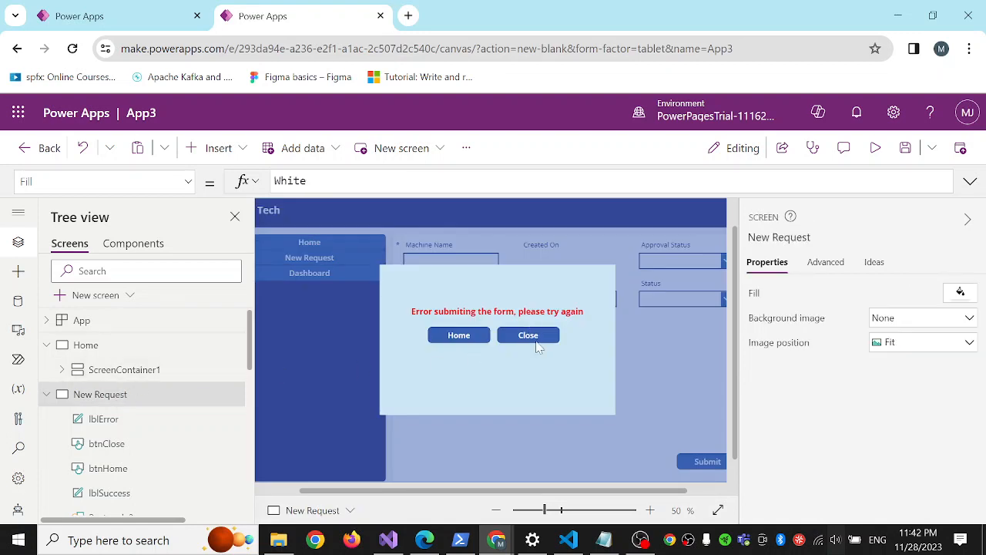
left_click(346, 291)
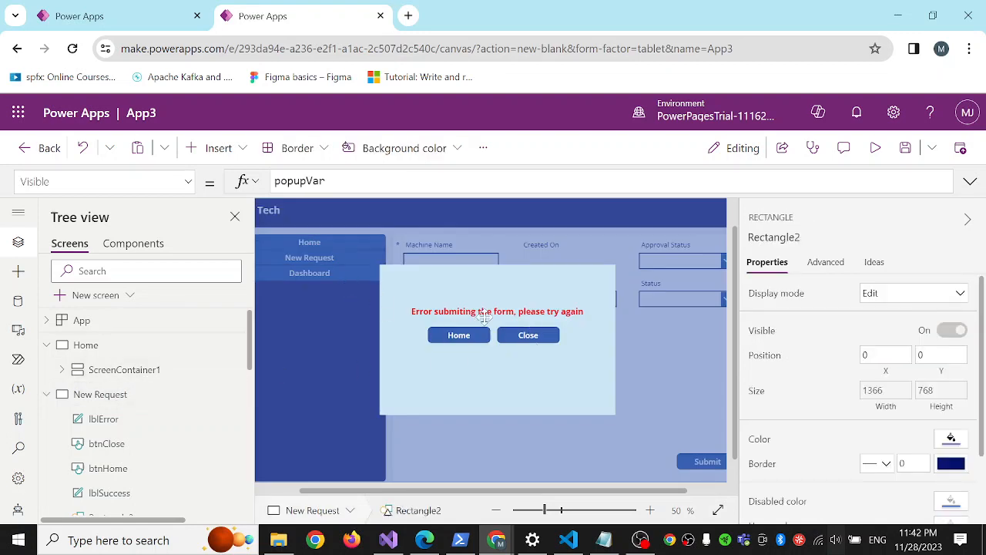
left_click(531, 336, "alt")
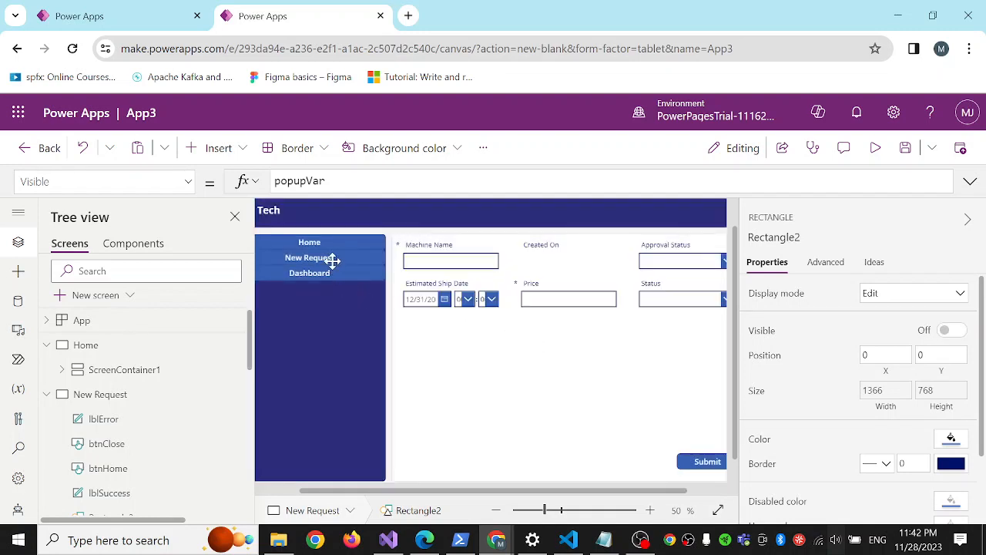
Set the fill of the sidebar's New Request button on the New Request screen to the medium light blue theme color.
scroll(155, 396, "down", 2)
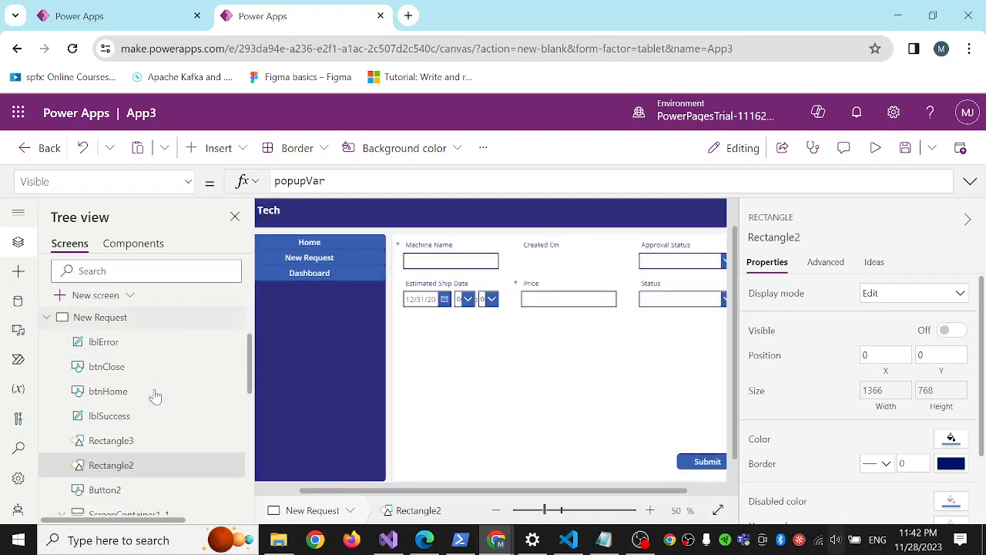
scroll(154, 449, "down", 1)
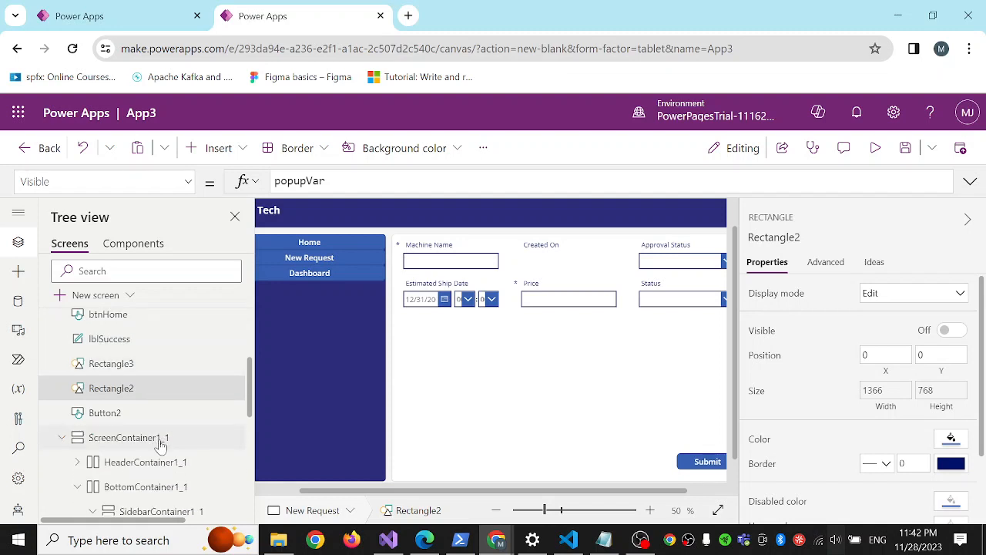
scroll(155, 440, "down", 2)
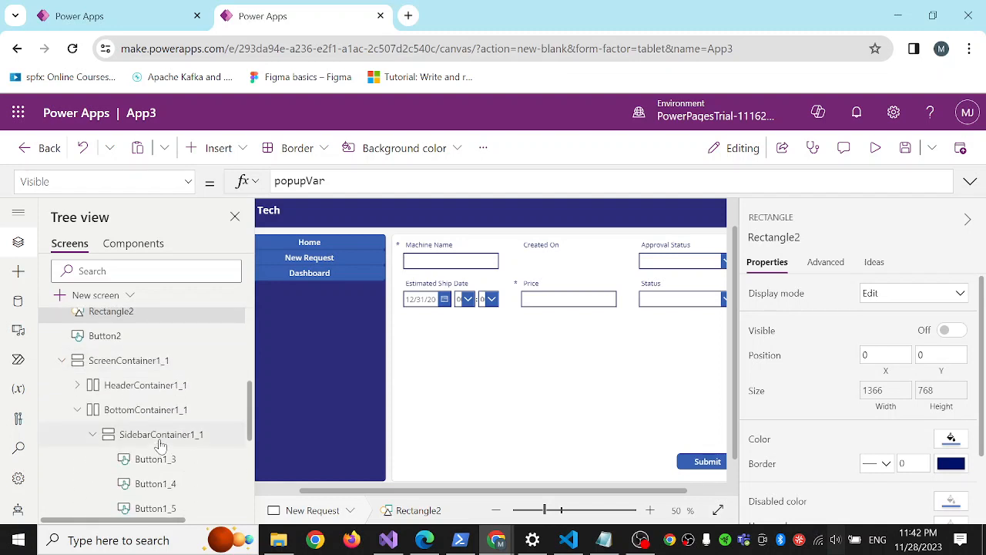
left_click(137, 362)
left_click(340, 323)
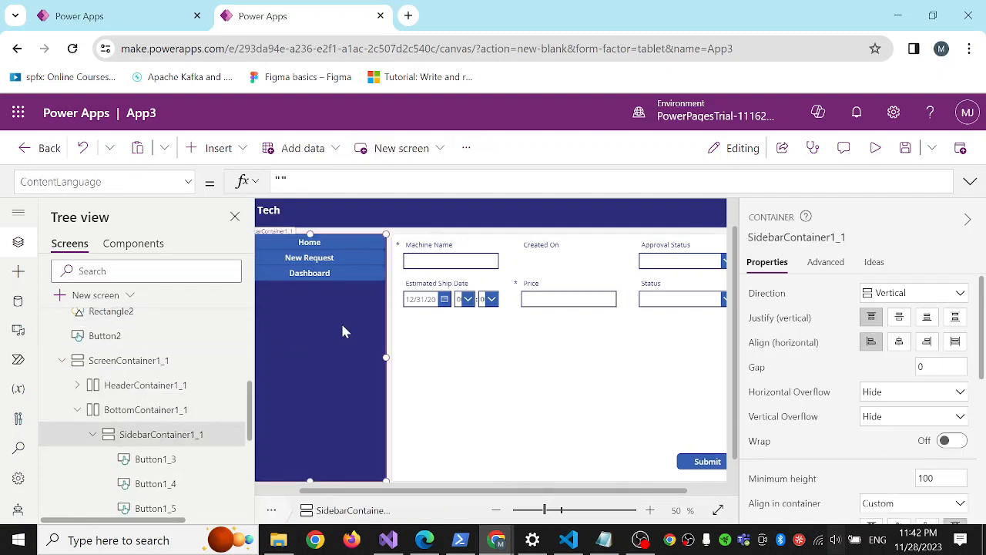
left_click(321, 245)
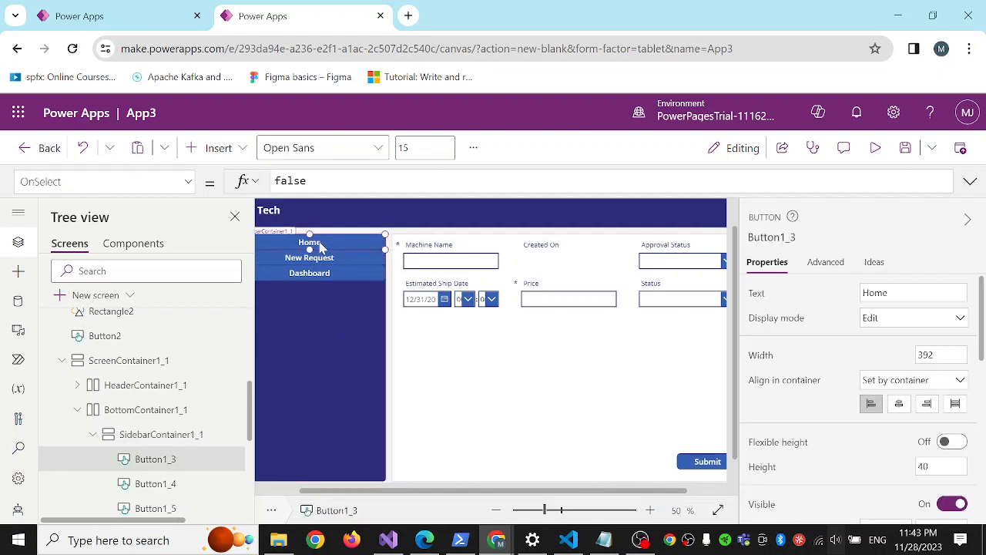
left_click(328, 259)
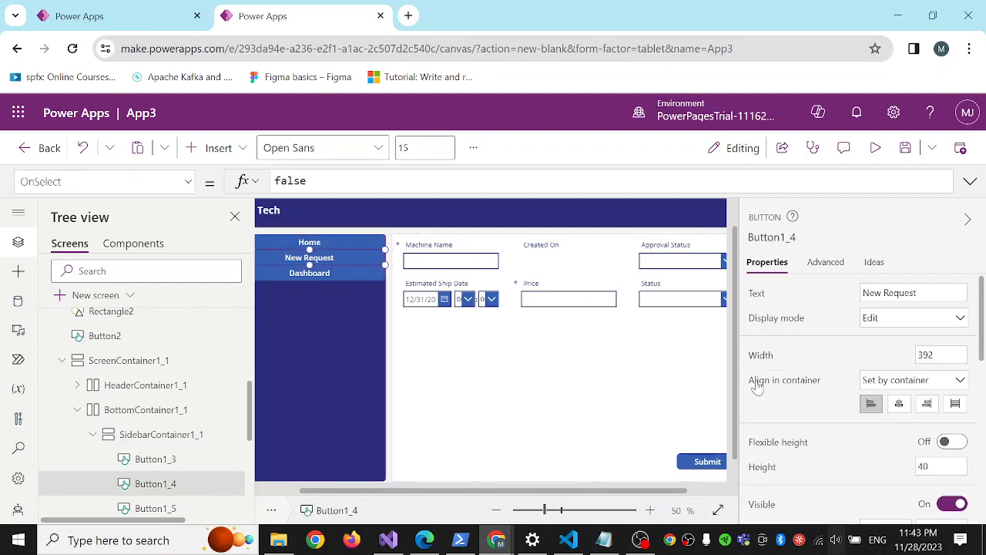
scroll(894, 466, "down", 3)
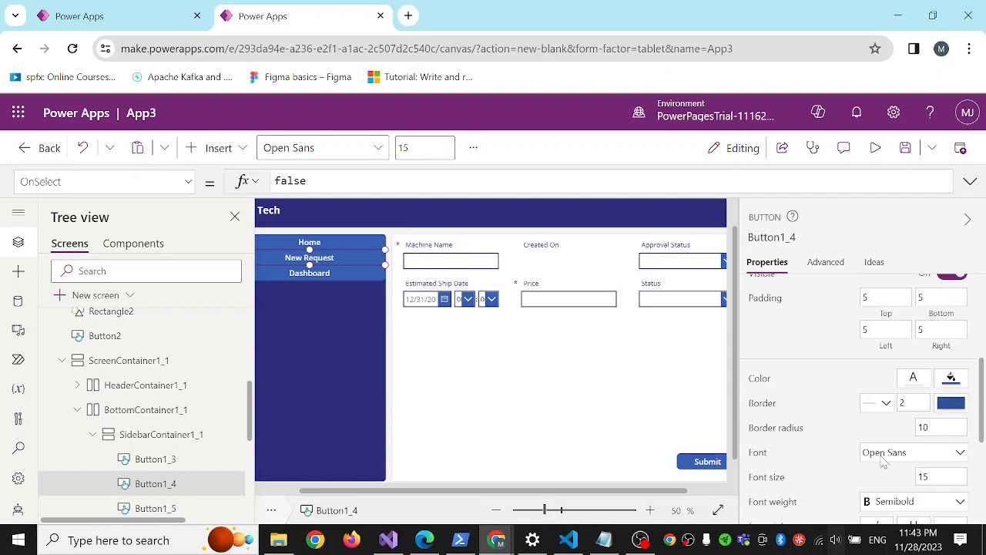
left_click(950, 376)
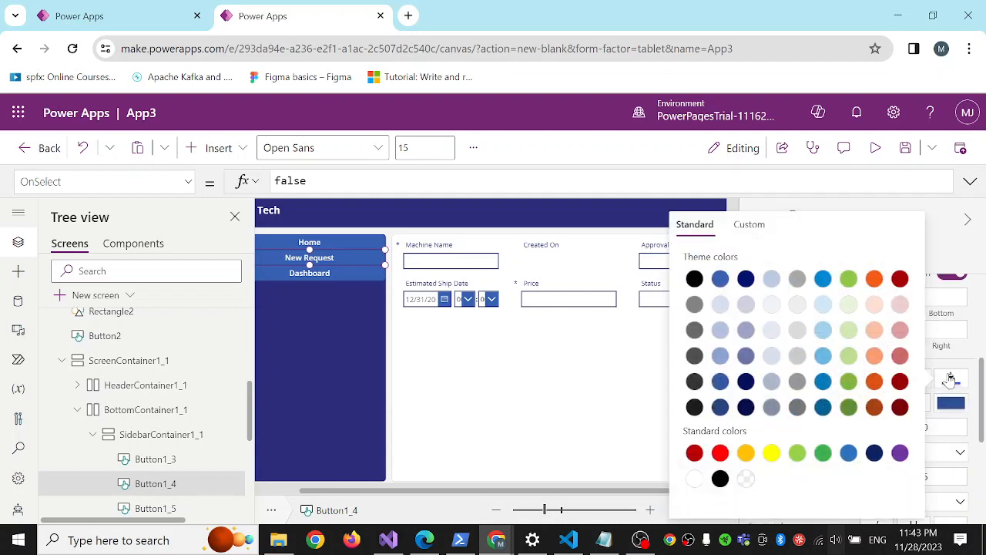
left_click(823, 355)
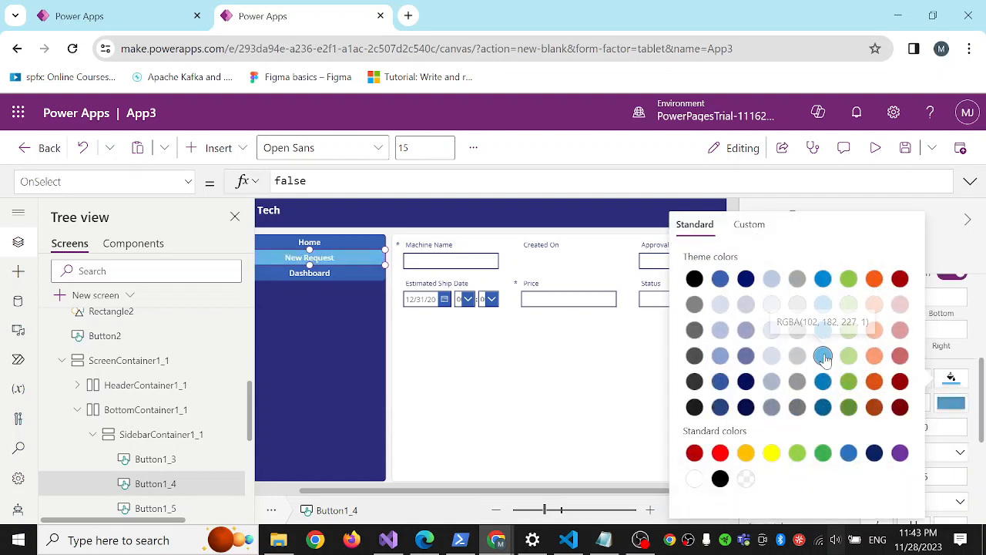
left_click(323, 377)
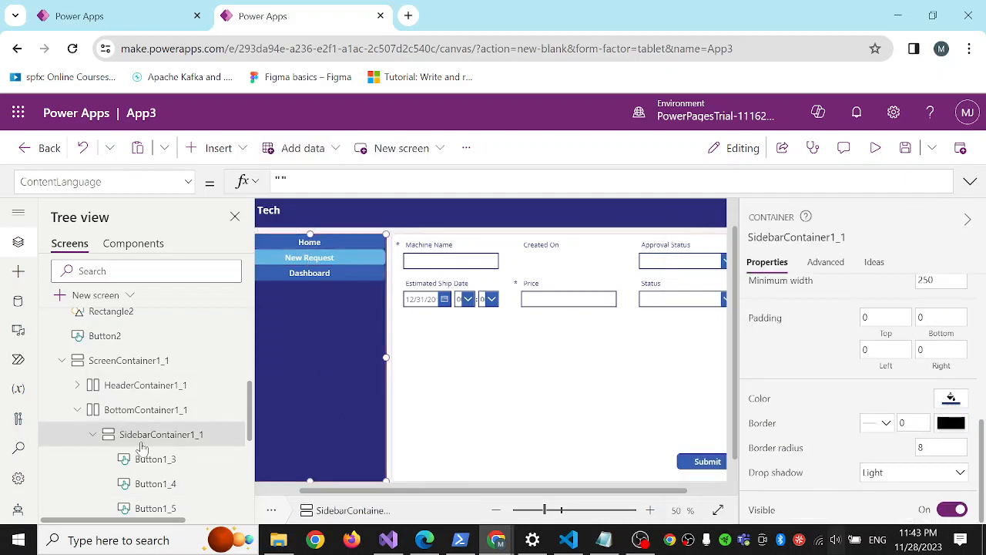
Open the Dashboard screen and set its sidebar Dashboard button's fill to the same light blue theme color.
scroll(85, 396, "up", 10)
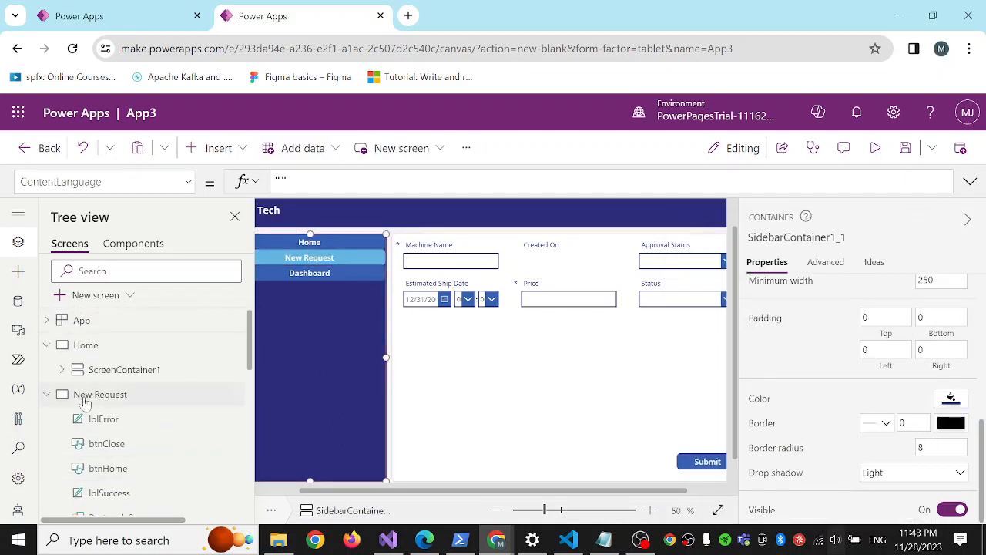
left_click(46, 394)
left_click(96, 421)
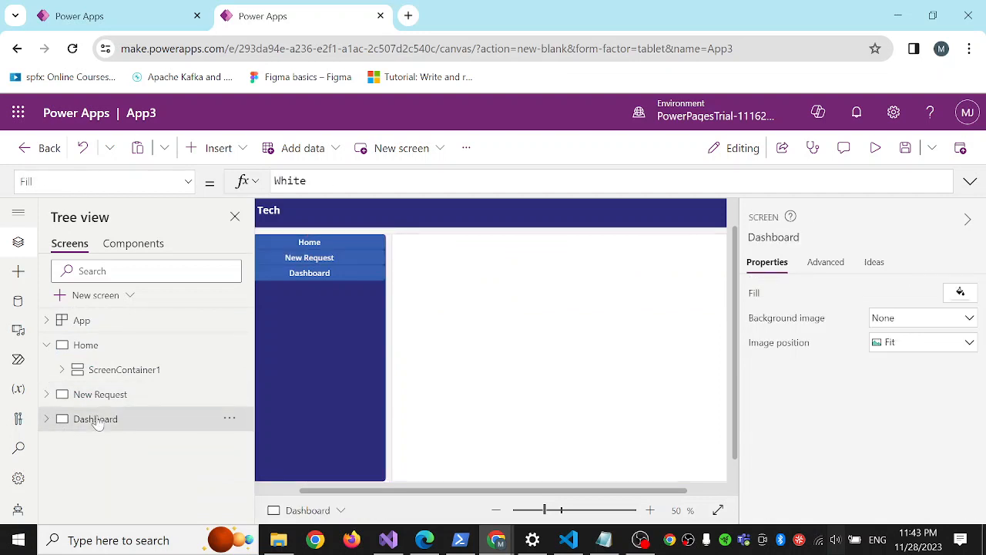
left_click(327, 345)
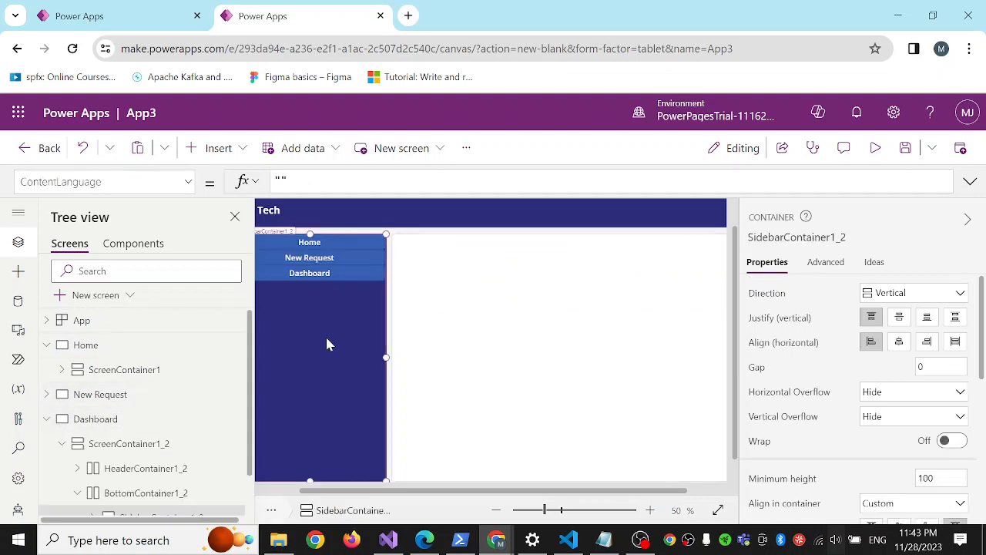
left_click(316, 273)
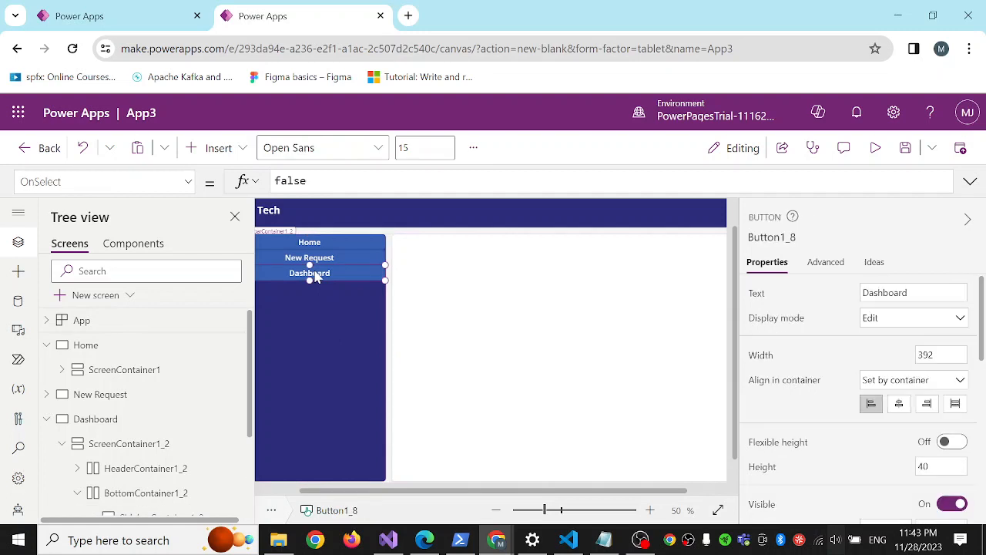
scroll(863, 426, "down", 3)
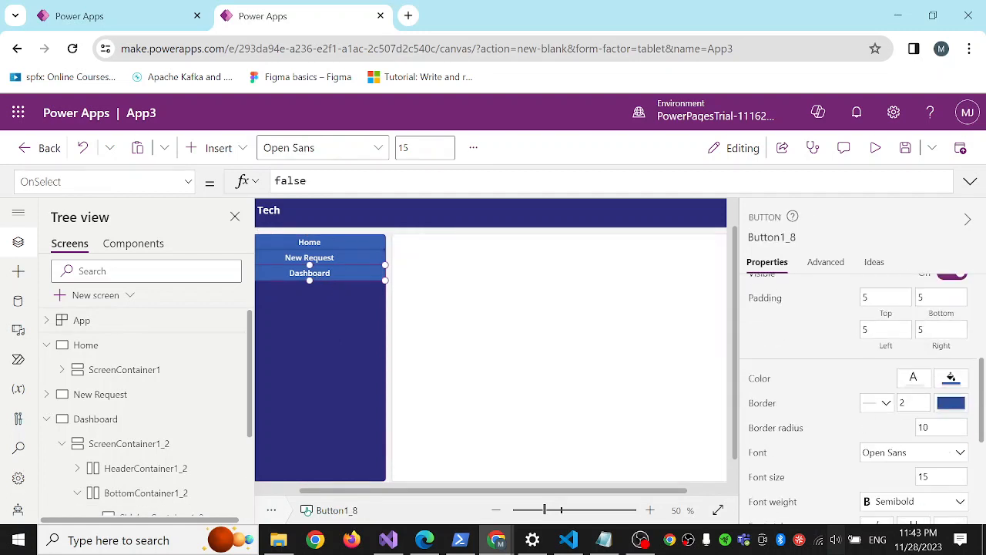
left_click(953, 382)
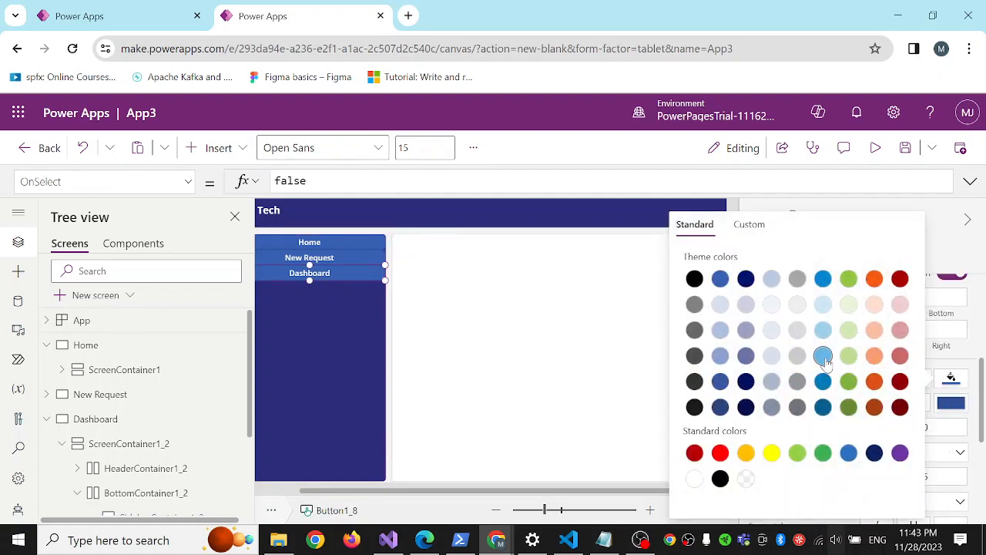
left_click(823, 357)
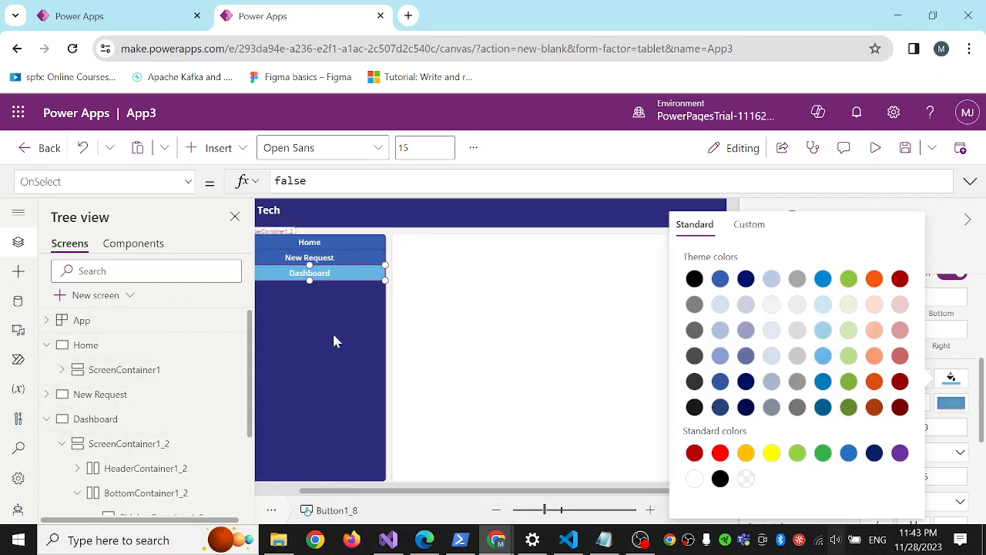
left_click(332, 332)
Replace the OnSelect formula of the Dashboard screen's sidebar Dashboard button with Navigate(Dashboard);.
left_click(324, 279)
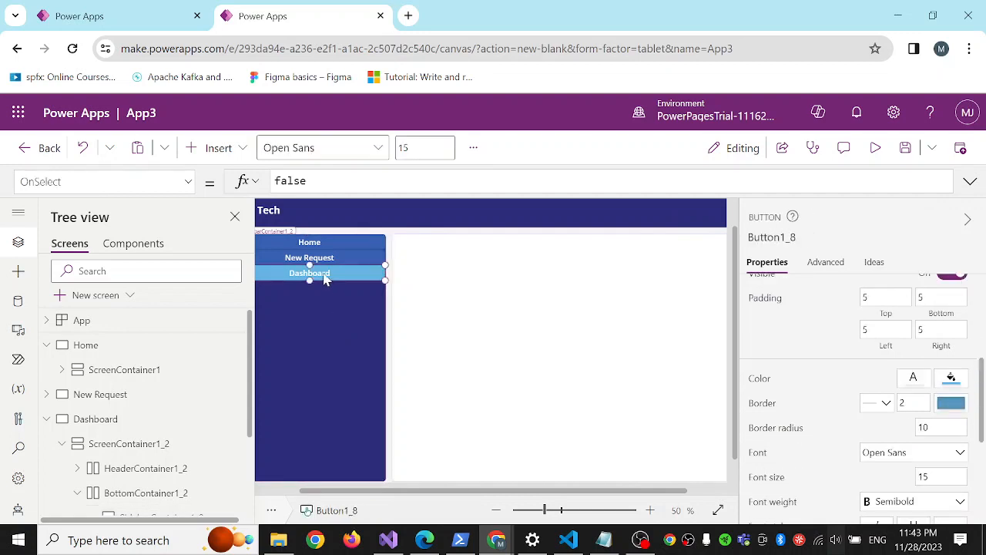
left_click(305, 181)
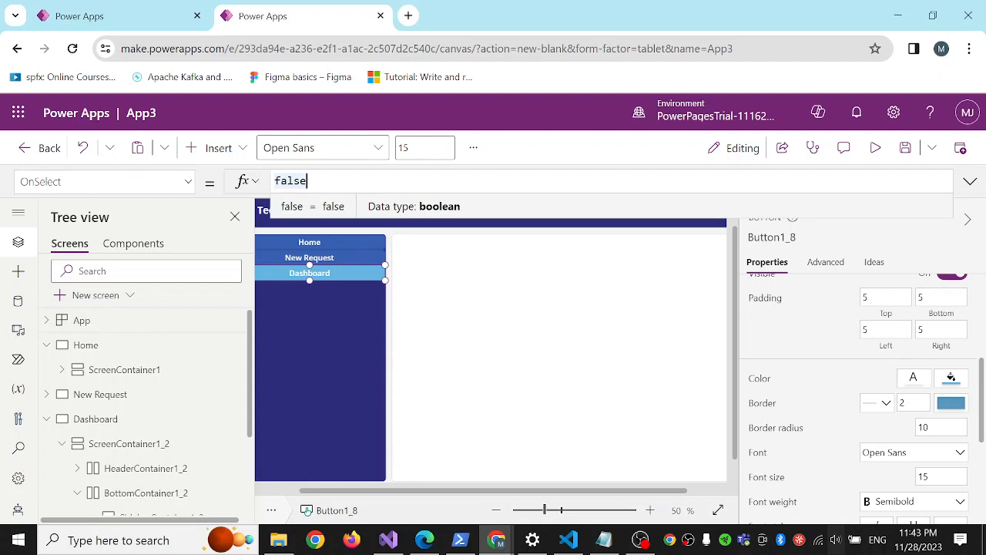
key("BackSpace")
key("BackSpace")
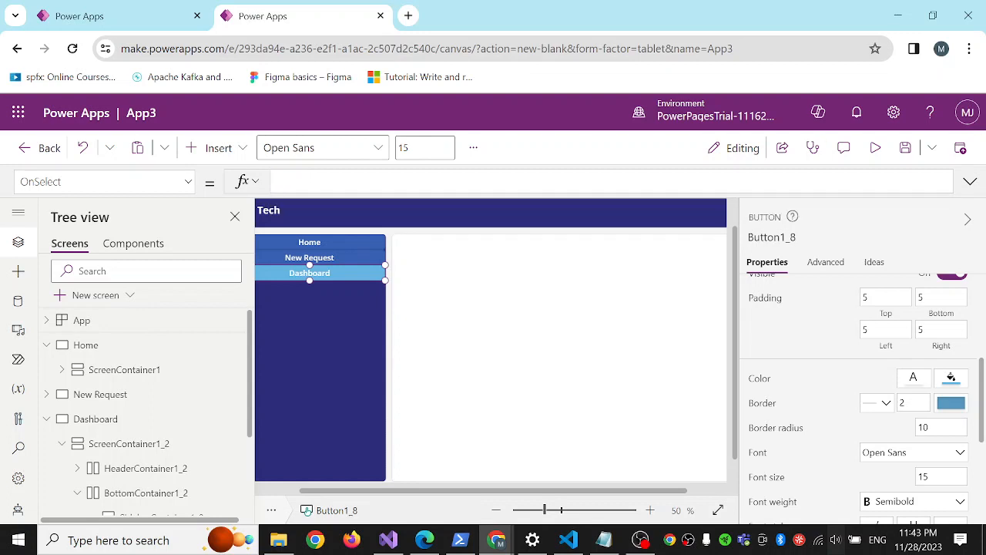
type("Navigate(da")
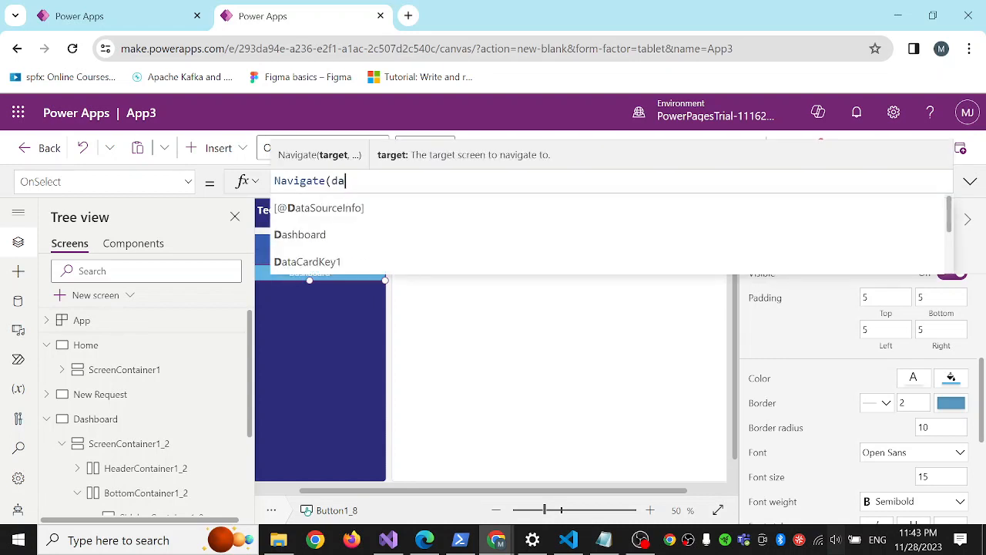
key("Down")
key("Tab")
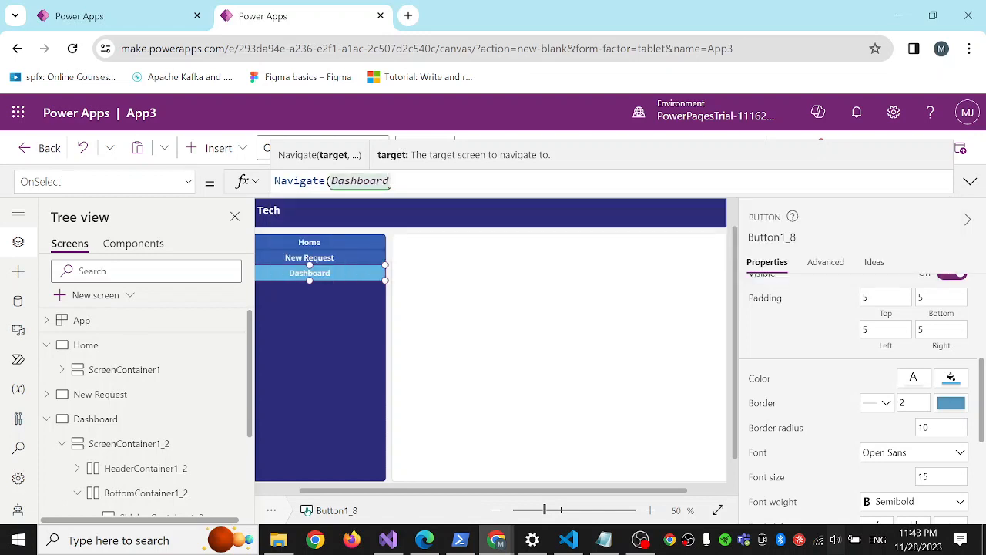
type(");")
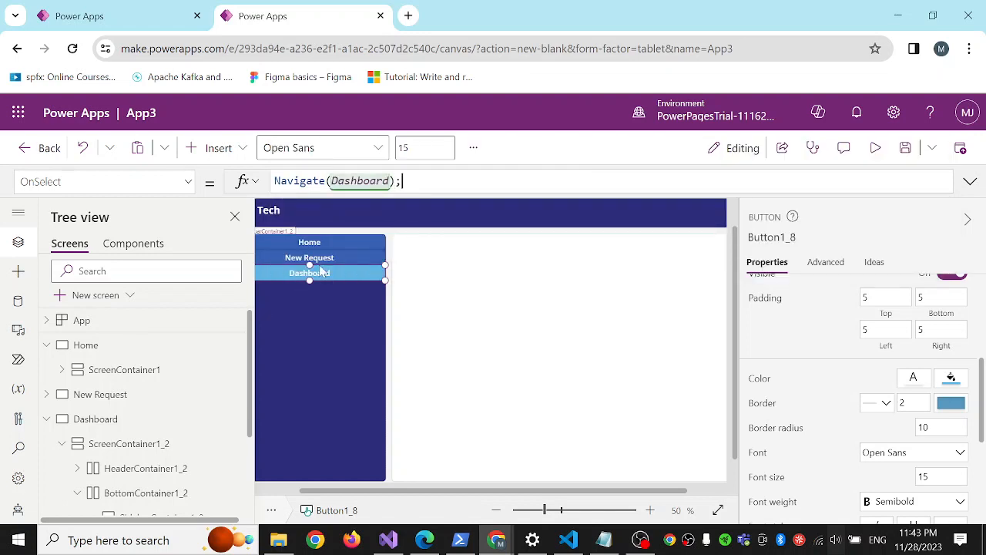
Copy the Dashboard button's Navigate formula to the New Request button's OnSelect and change its target, giving Navigate('New Request');.
left_click(343, 259)
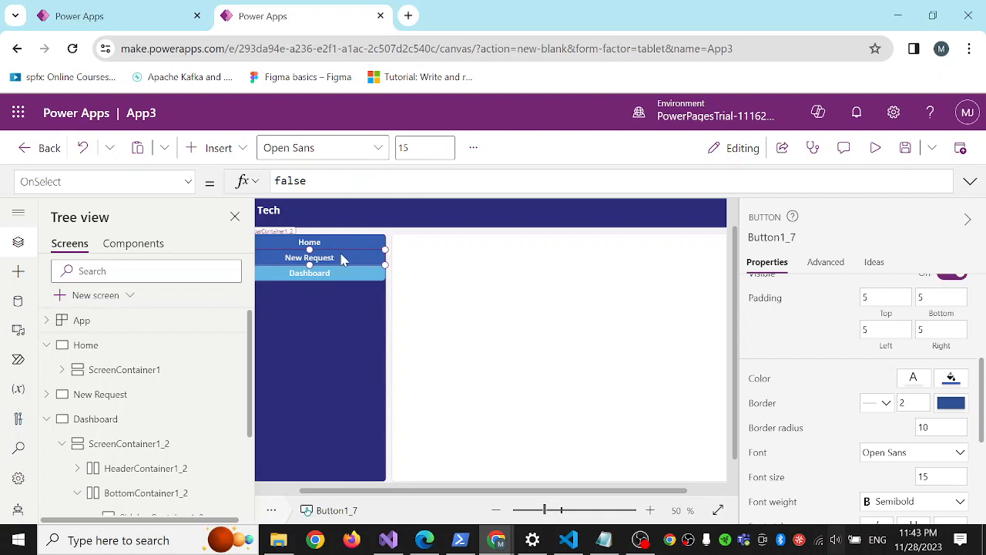
left_click(333, 268)
triple_click(377, 181)
key("ctrl+c")
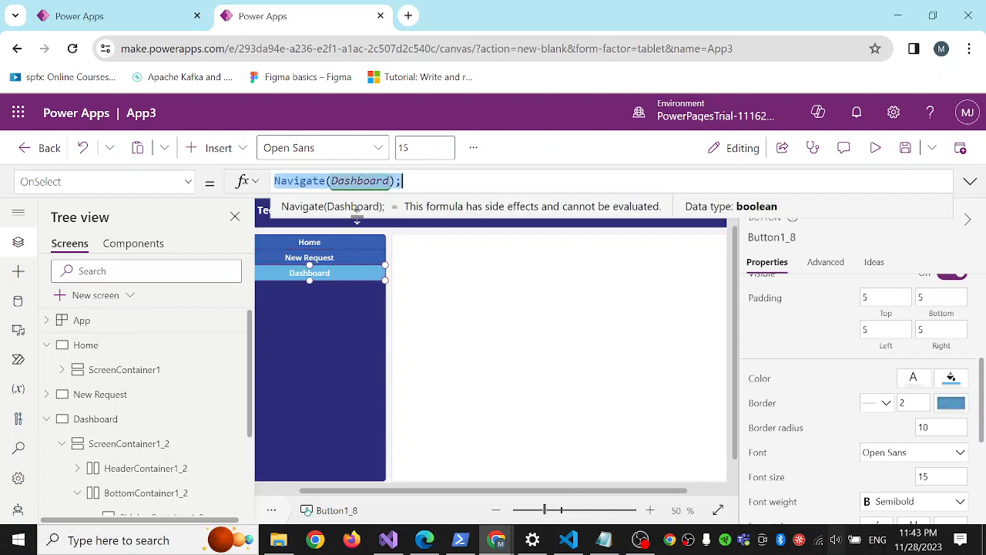
left_click(339, 262)
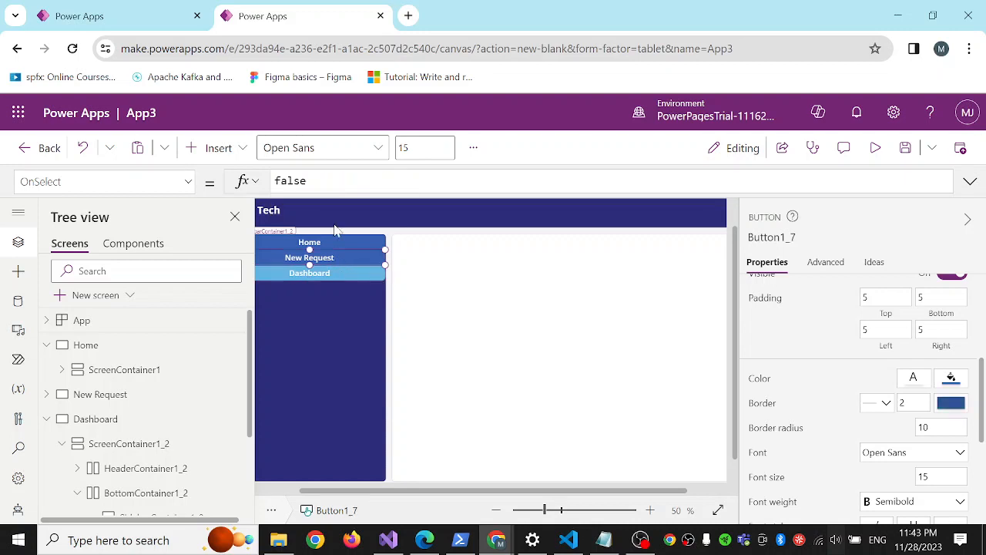
key("ctrl+v")
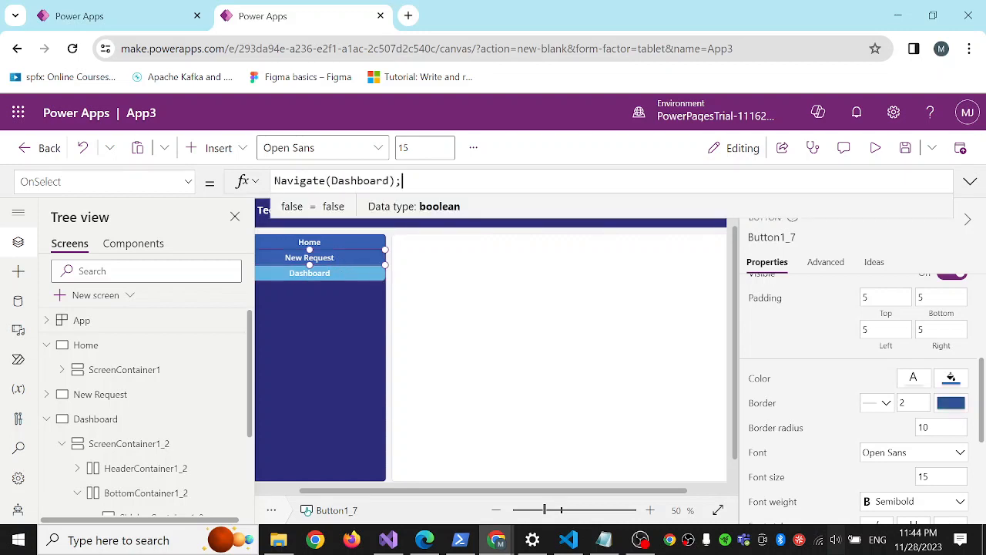
double_click(338, 181)
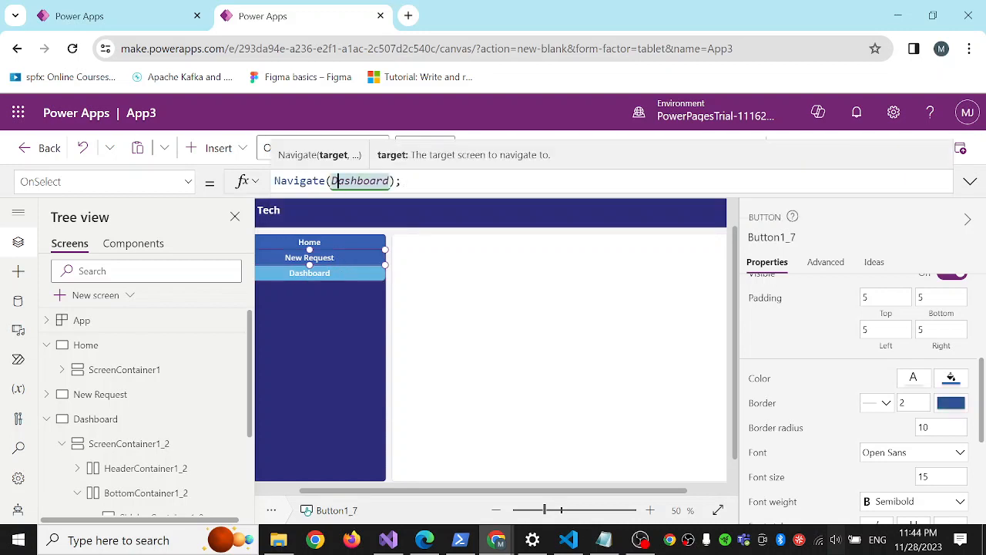
key("BackSpace")
type("n")
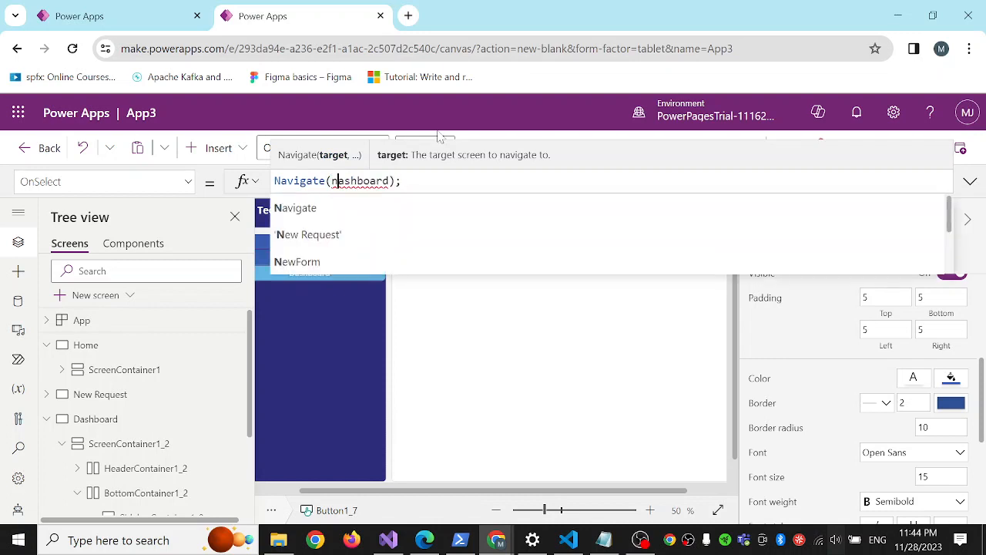
left_click(309, 234)
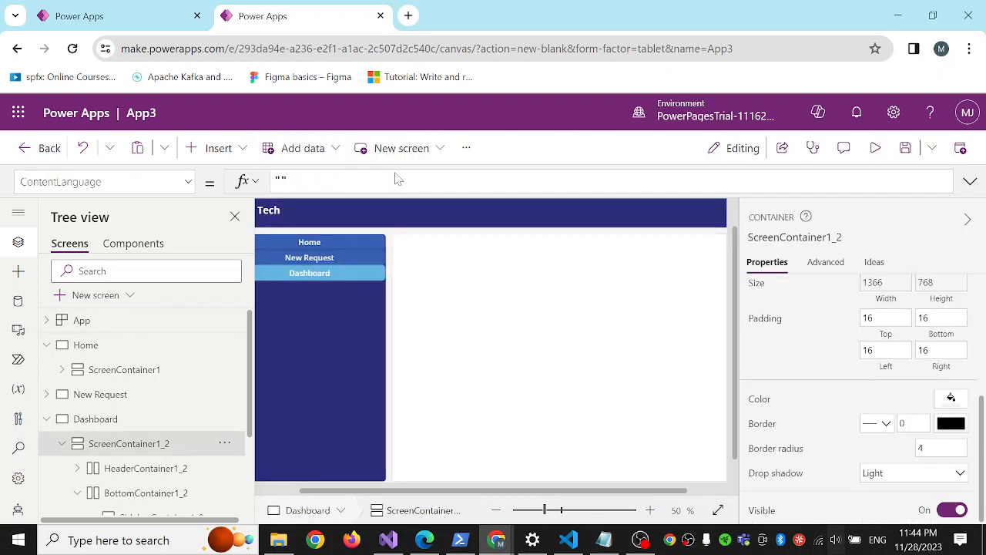
left_click(320, 262)
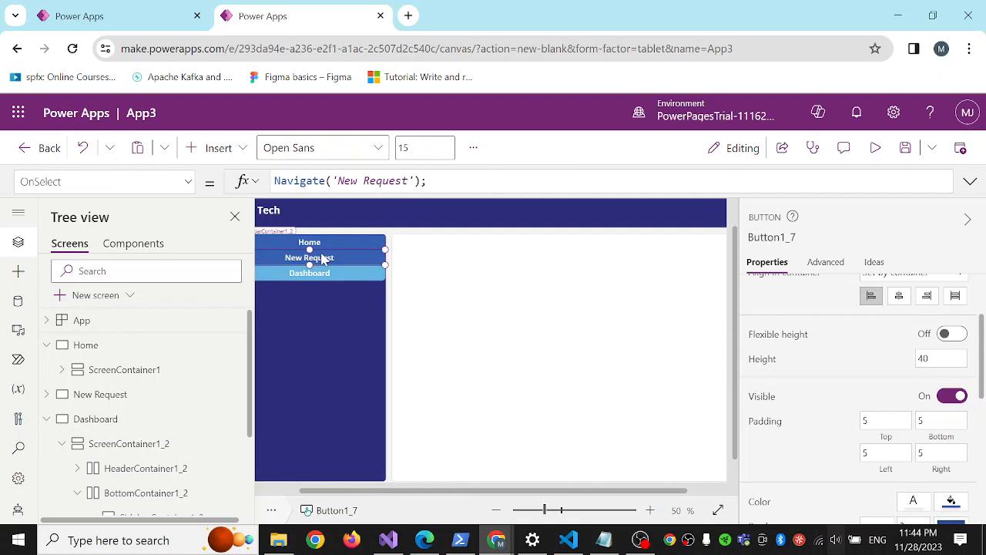
Replace the OnSelect formula of the Dashboard screen's sidebar Home button with Navigate(Home);.
left_click(335, 245)
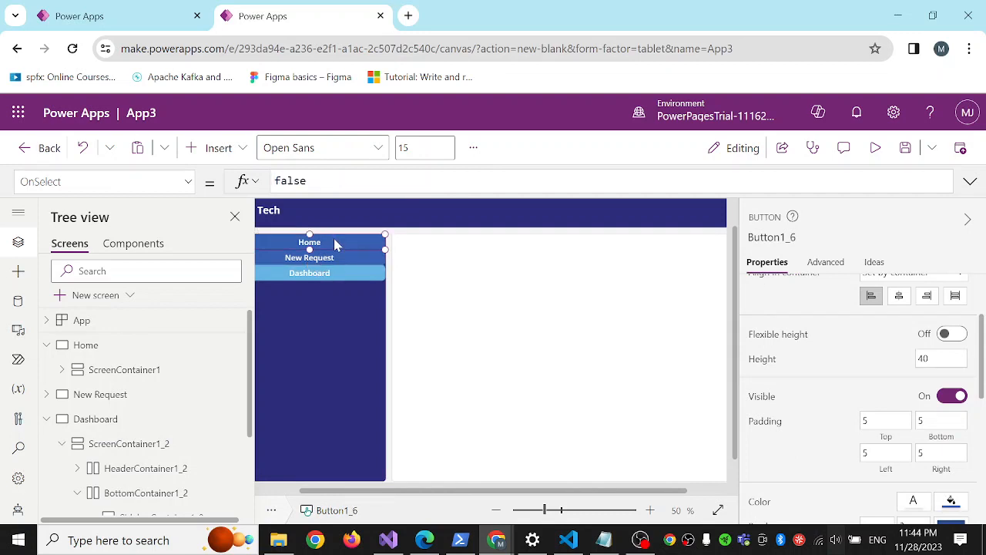
double_click(291, 181)
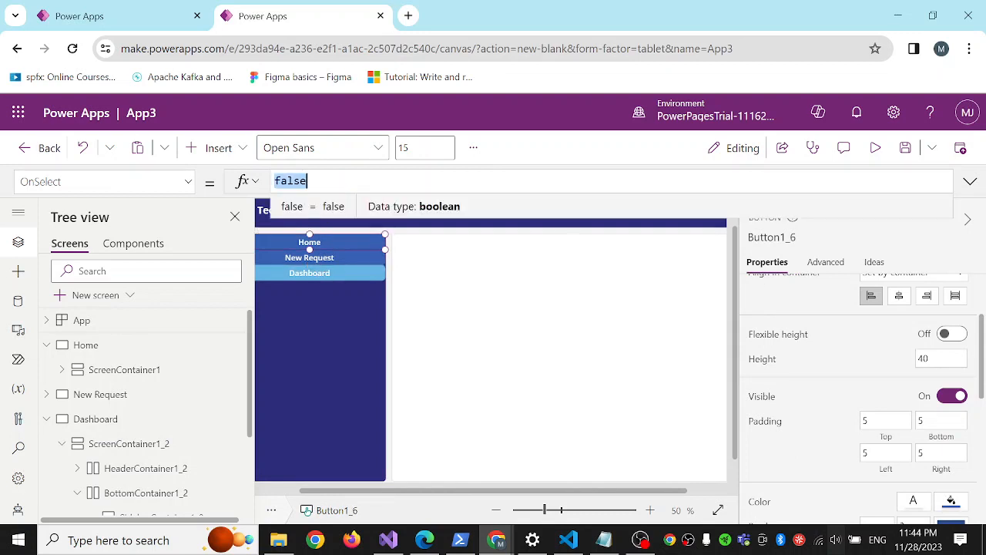
key("ctrl+v")
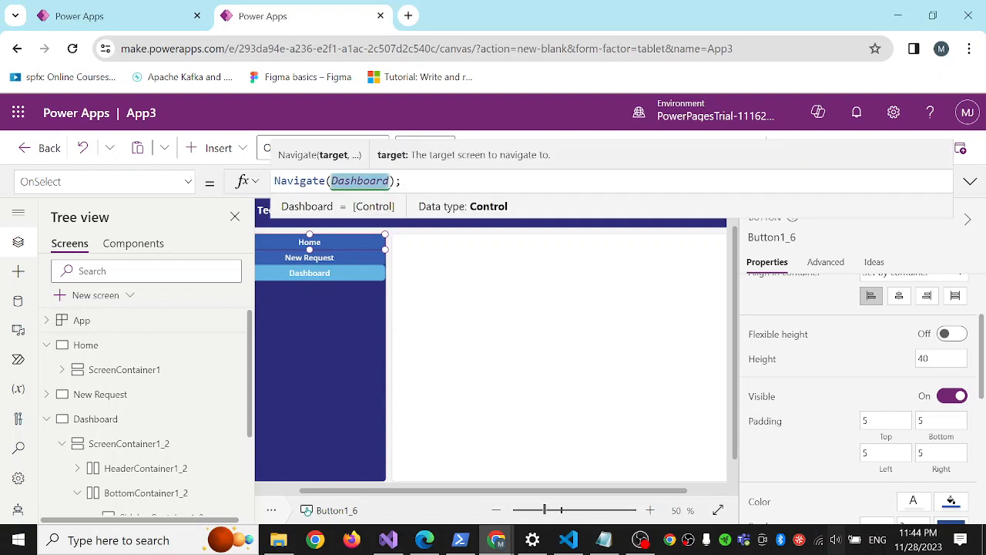
type("Hom")
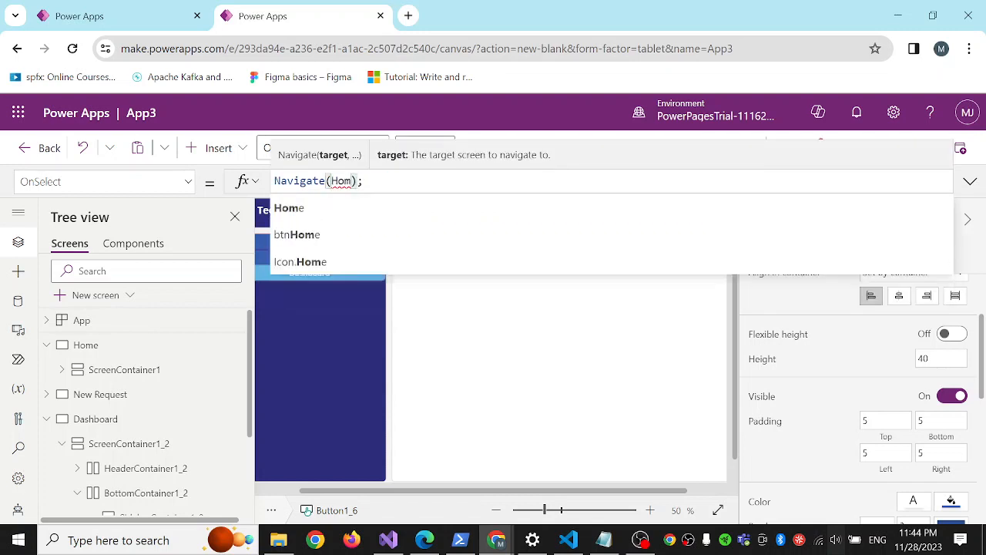
left_click(307, 208)
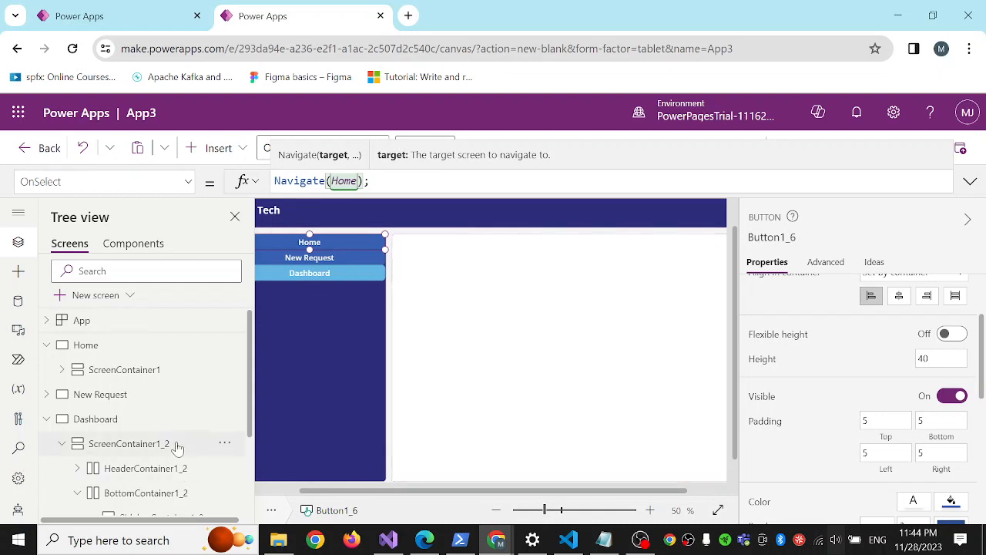
left_click(324, 352)
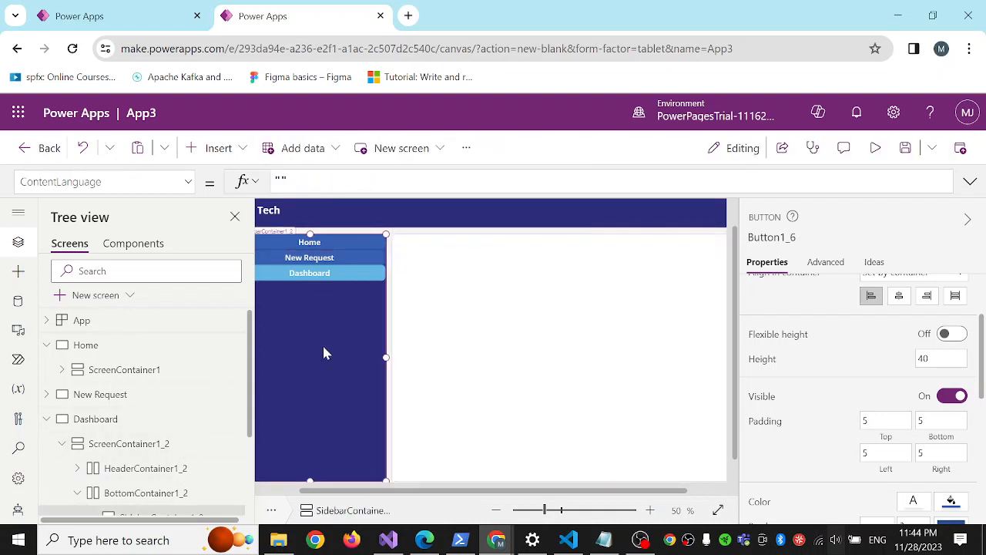
Open the New Request screen and set its sidebar Home button's OnSelect formula to Navigate(Home);.
left_click(46, 418)
left_click(46, 393)
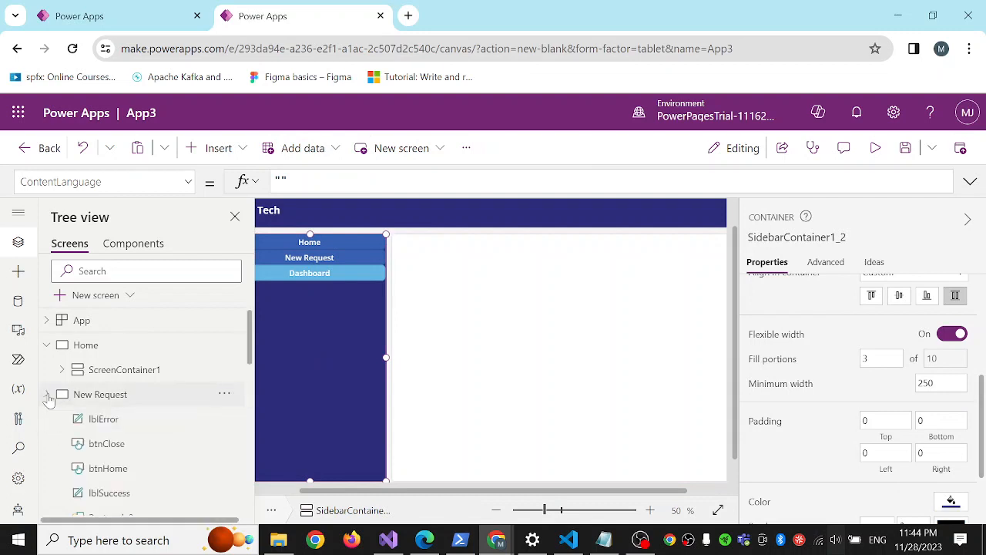
left_click(128, 397)
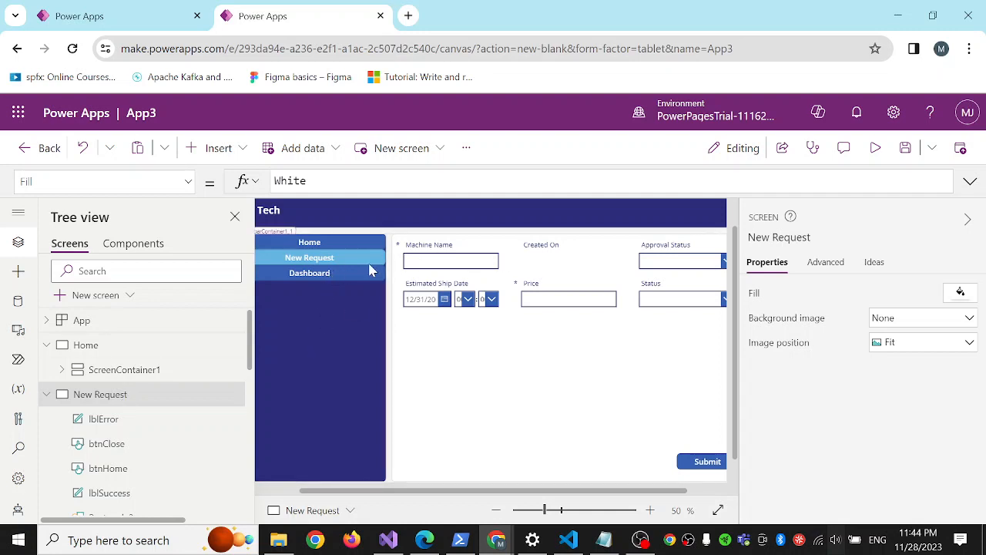
left_click(323, 245)
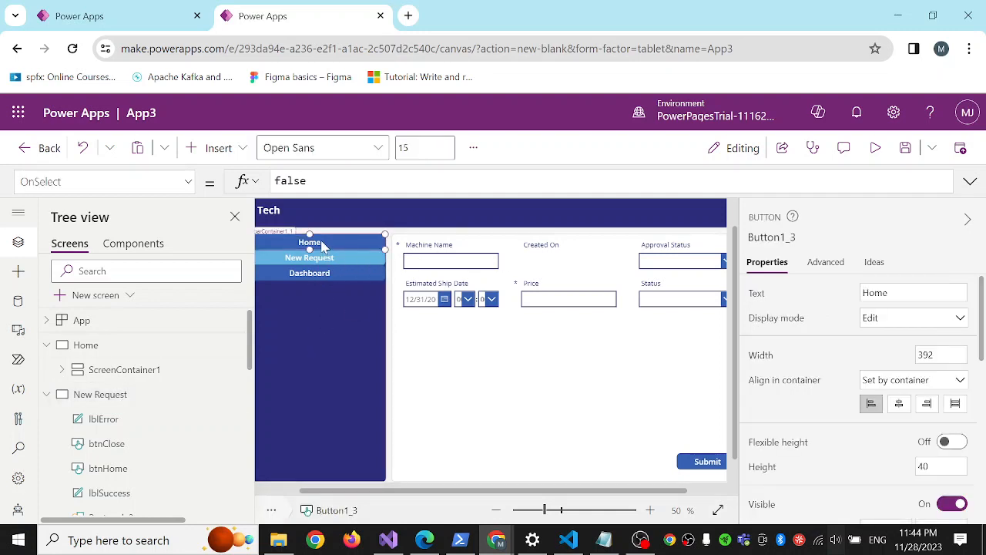
double_click(291, 181)
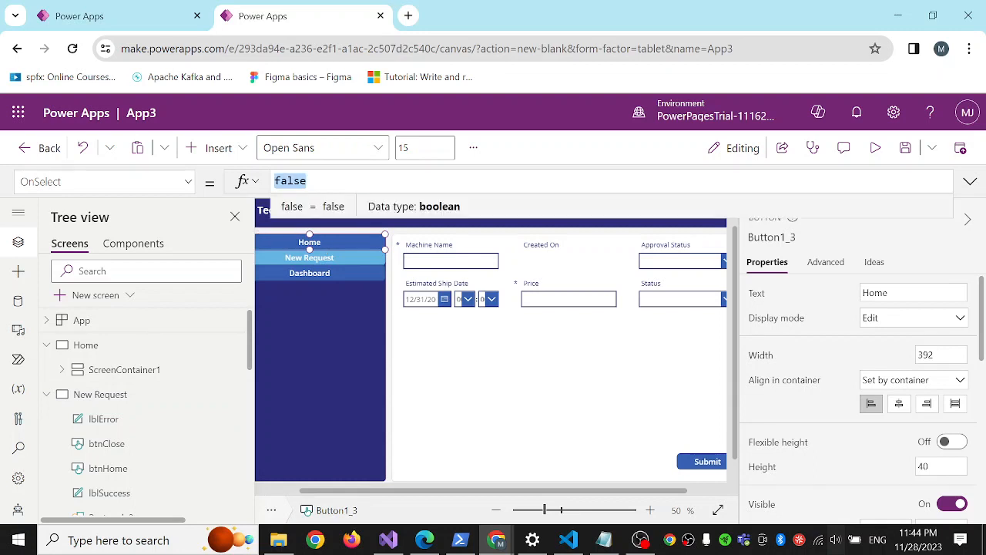
key("ctrl+v")
double_click(360, 181)
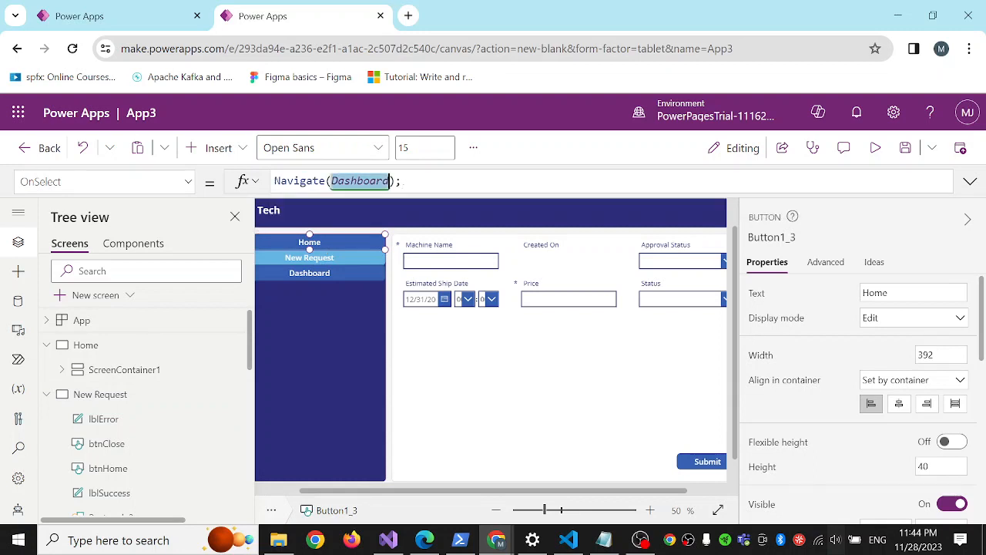
type("Hom")
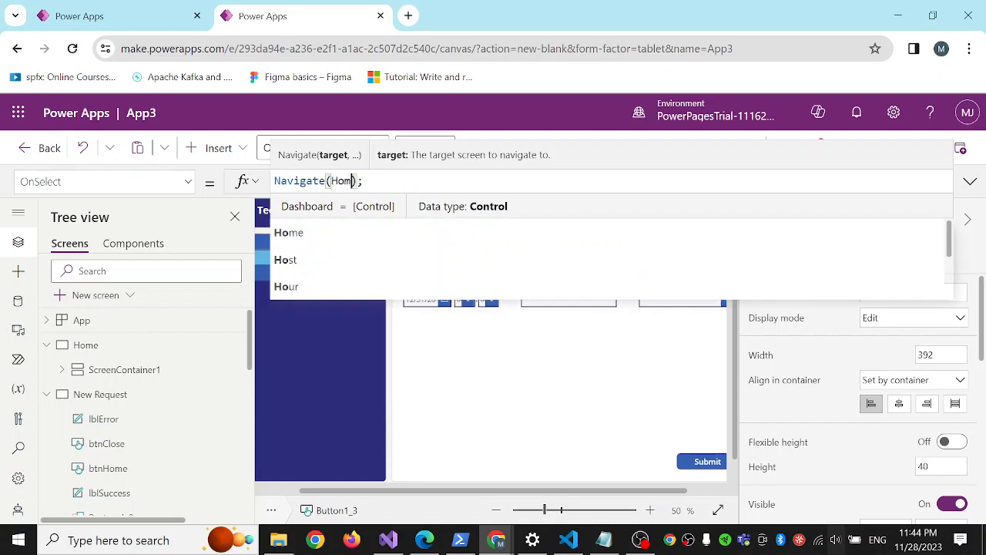
left_click(308, 209)
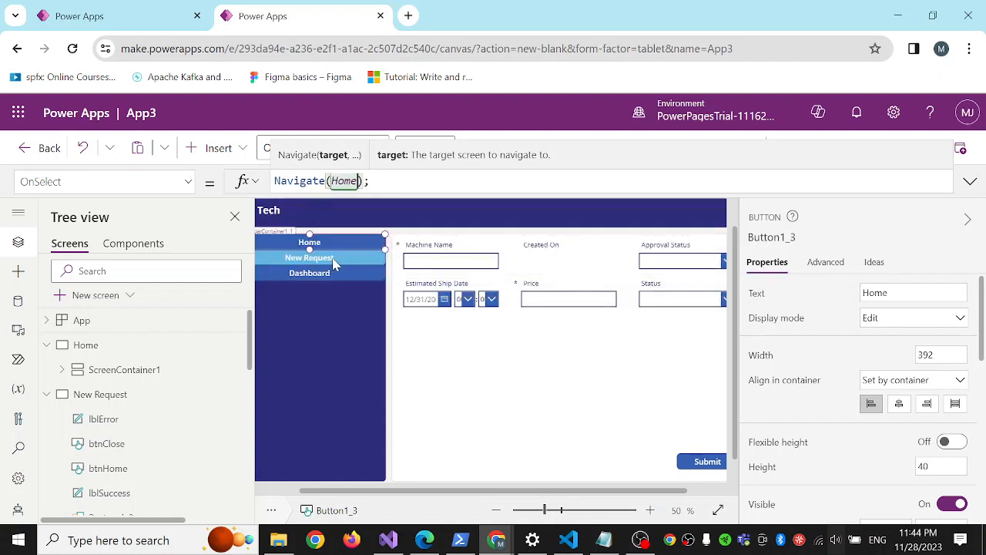
Replace the OnSelect formula of the New Request screen's sidebar New Request button with Navigate('New Request');.
left_click(308, 260)
double_click(307, 181)
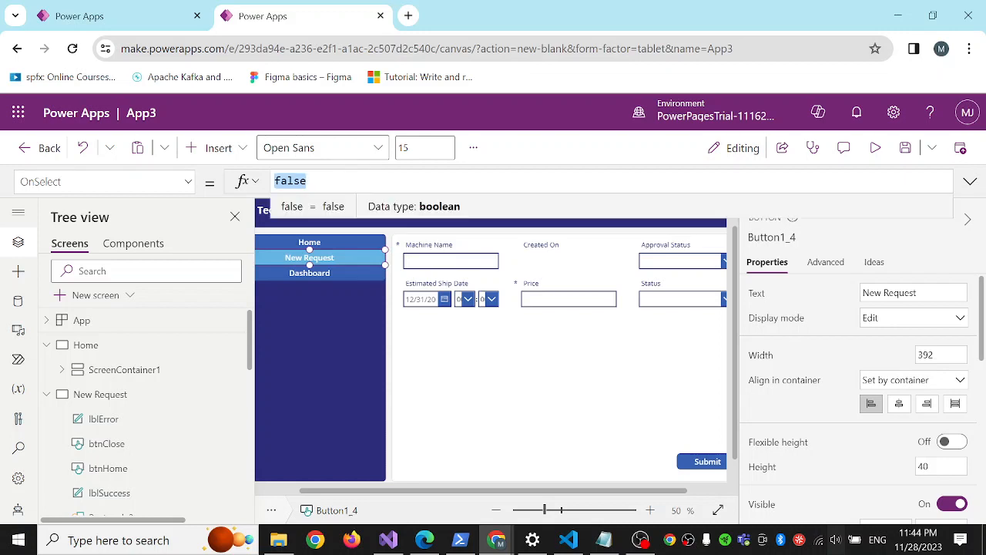
type("Navigate(Dashboard);")
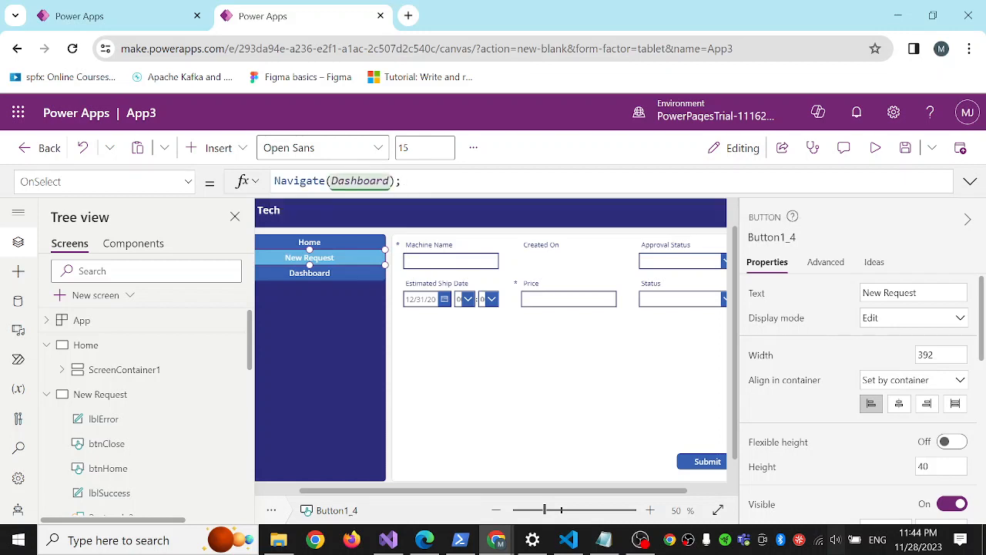
type("ser")
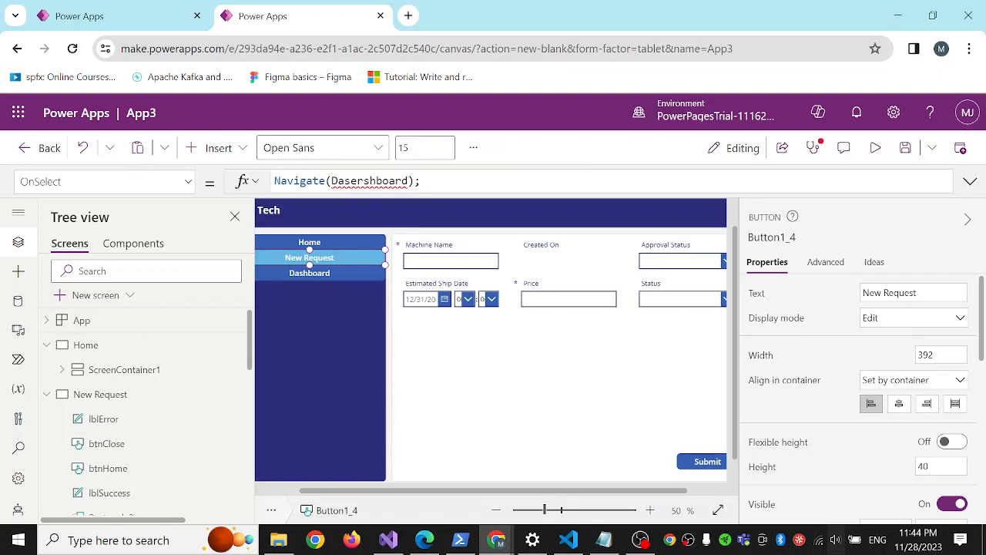
double_click(372, 181)
key("BackSpace")
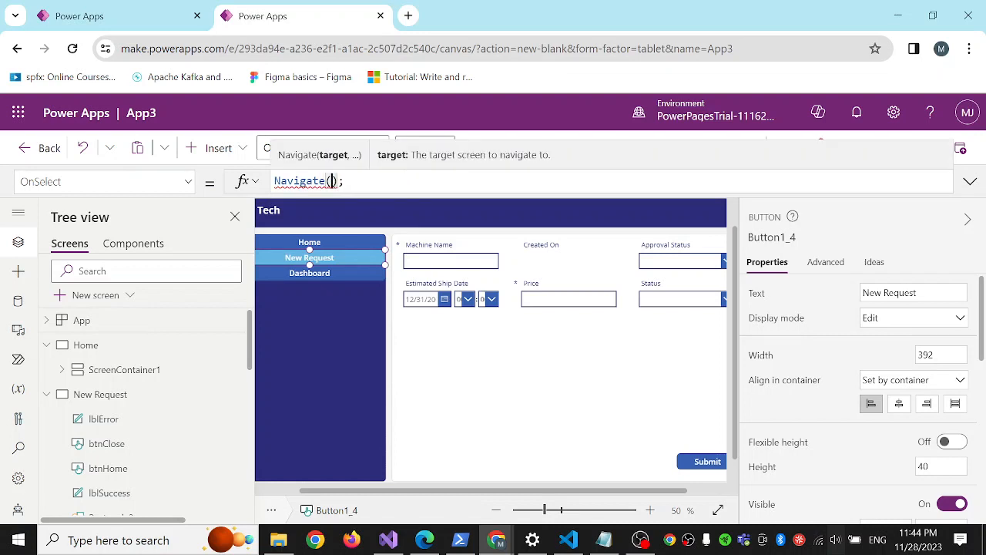
type("ser")
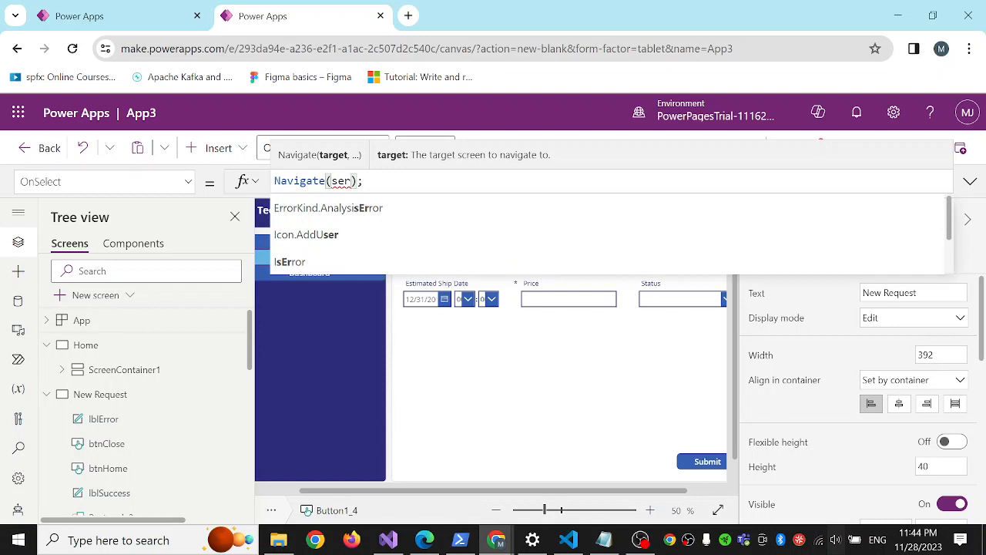
key("BackSpace")
key("BackSpace")
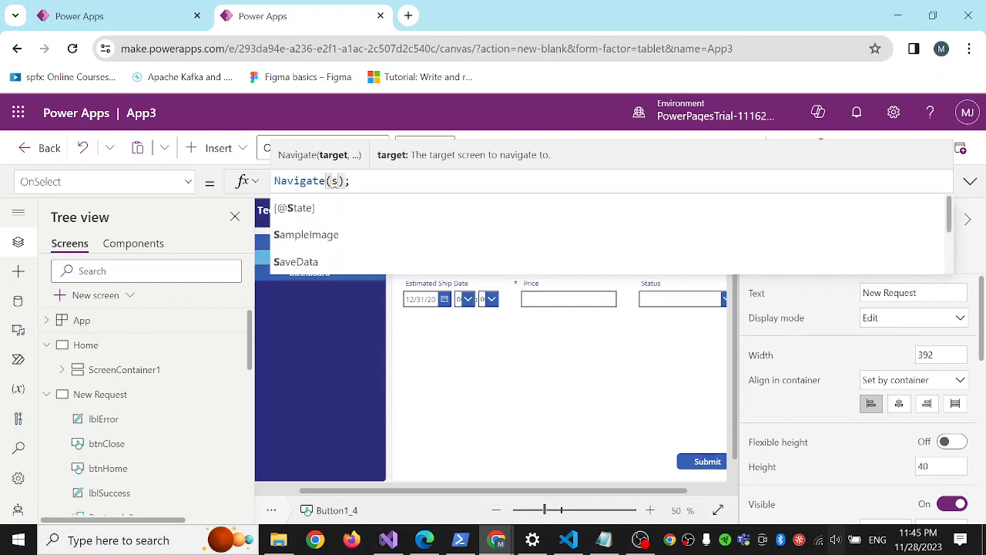
key("BackSpace")
type("n")
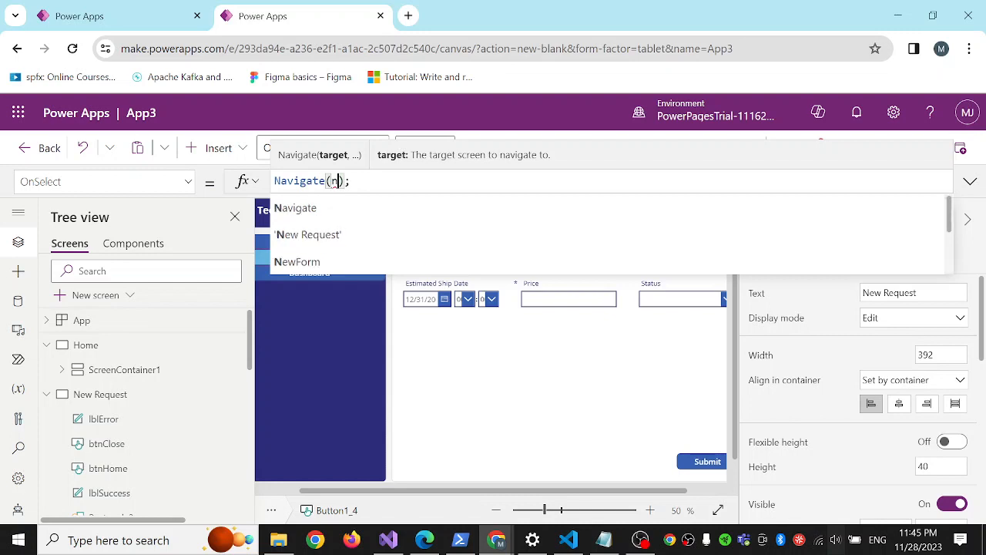
left_click(348, 241)
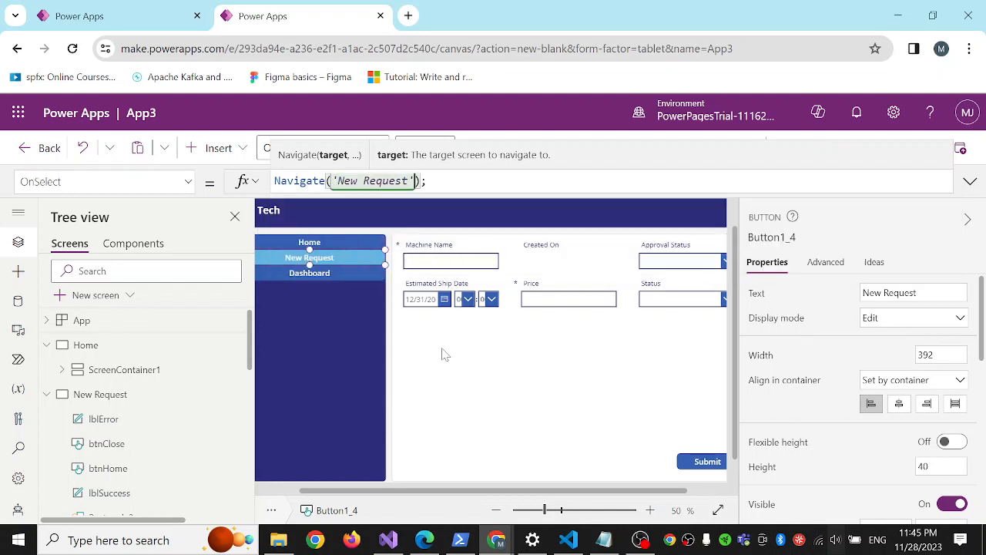
Set the OnSelect formula of the New Request screen's sidebar Dashboard button to Navigate(Dashboard);.
left_click(325, 275)
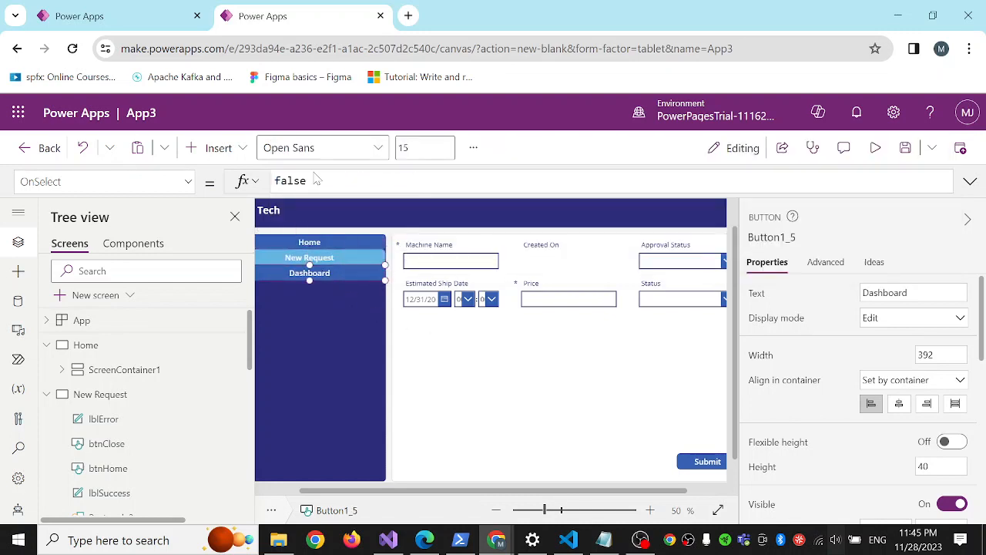
double_click(292, 181)
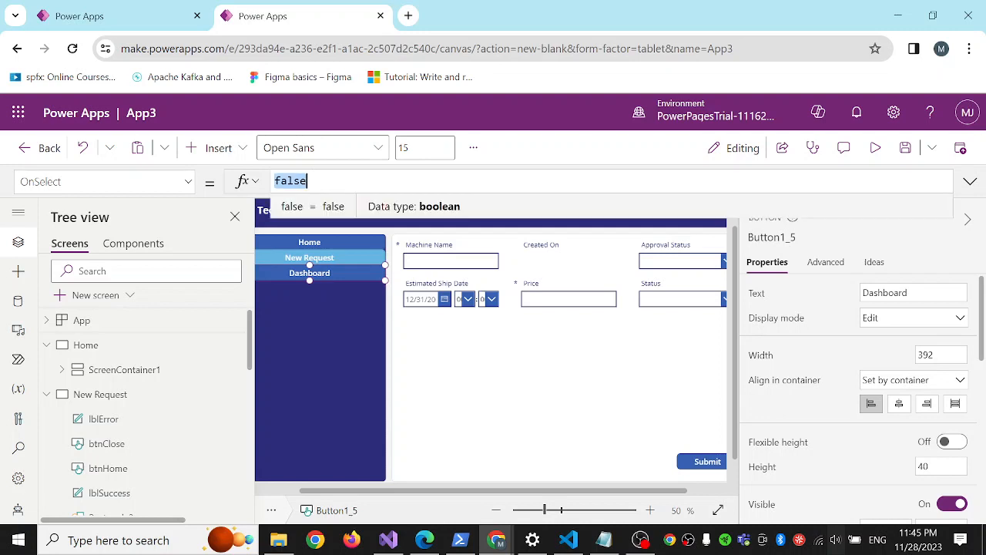
type("Navigate(Dashboard);")
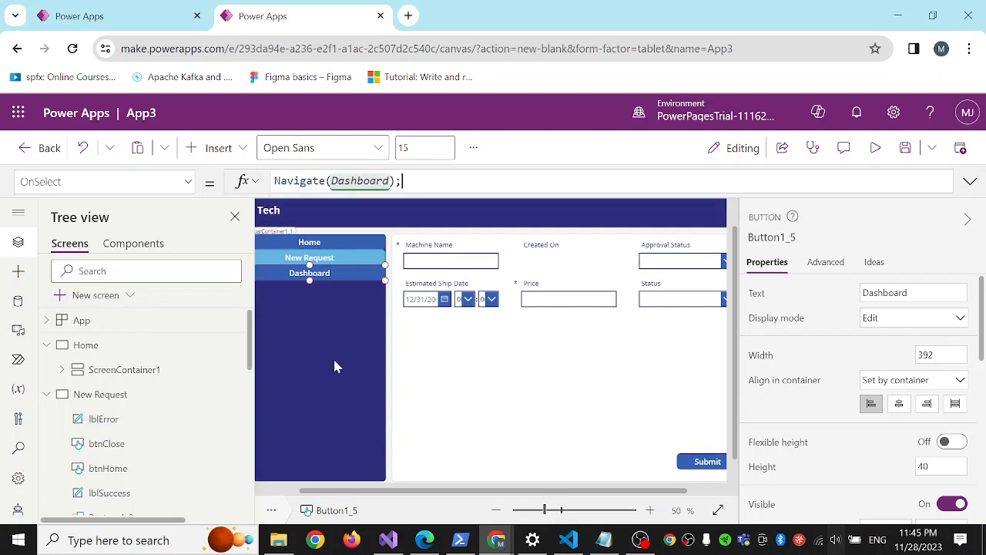
left_click(324, 359)
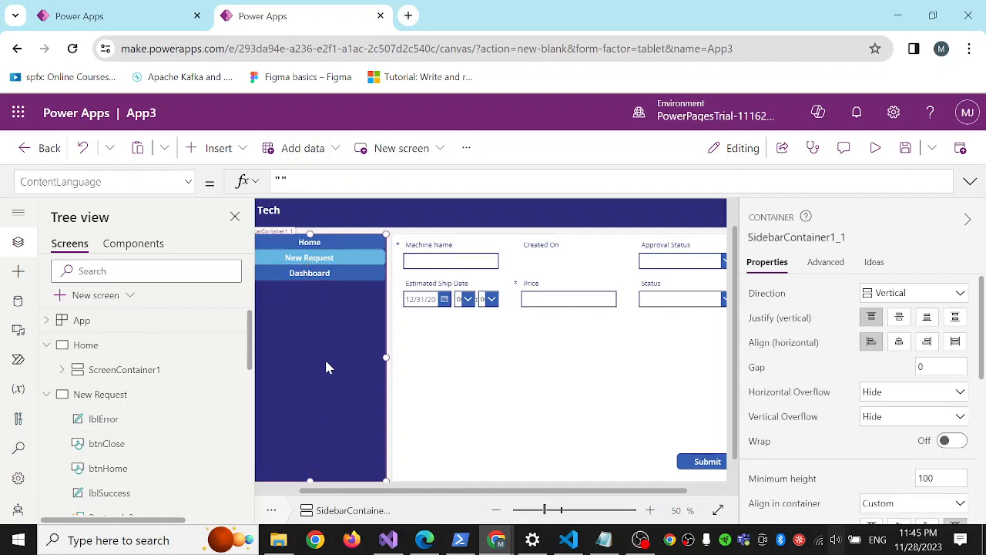
Open the Home screen and replace its sidebar Home button's OnSelect formula with Navigate(Home);.
left_click(47, 395)
left_click(85, 344)
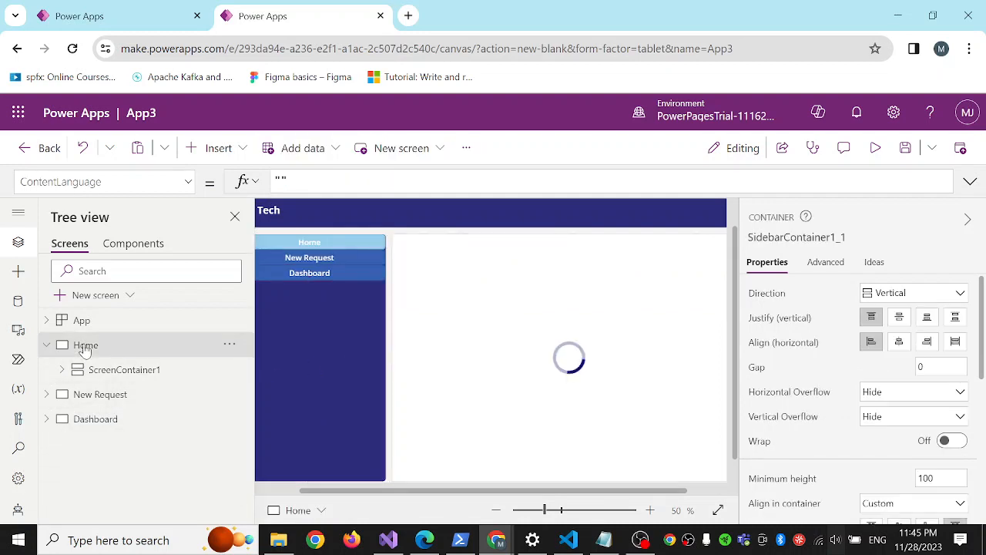
left_click(340, 251)
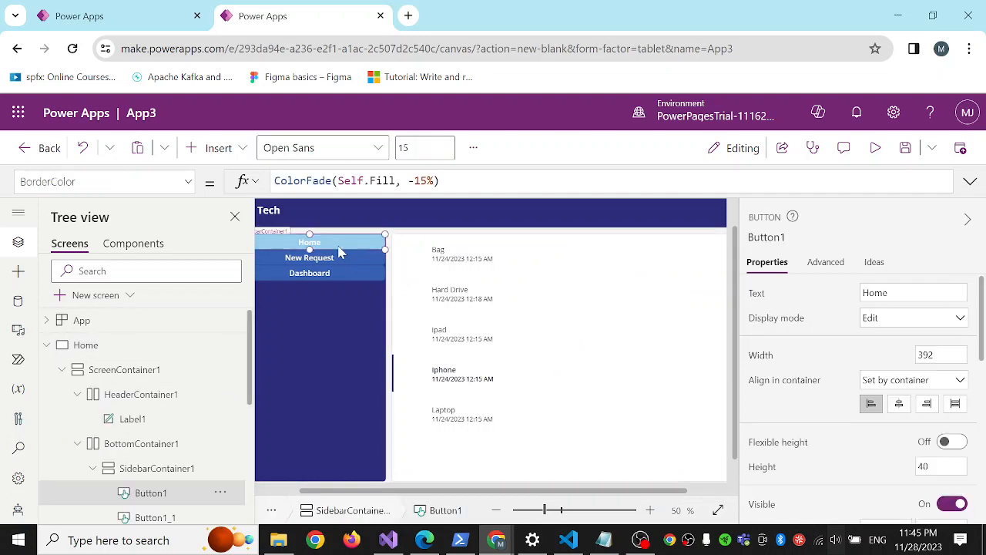
left_click(188, 183)
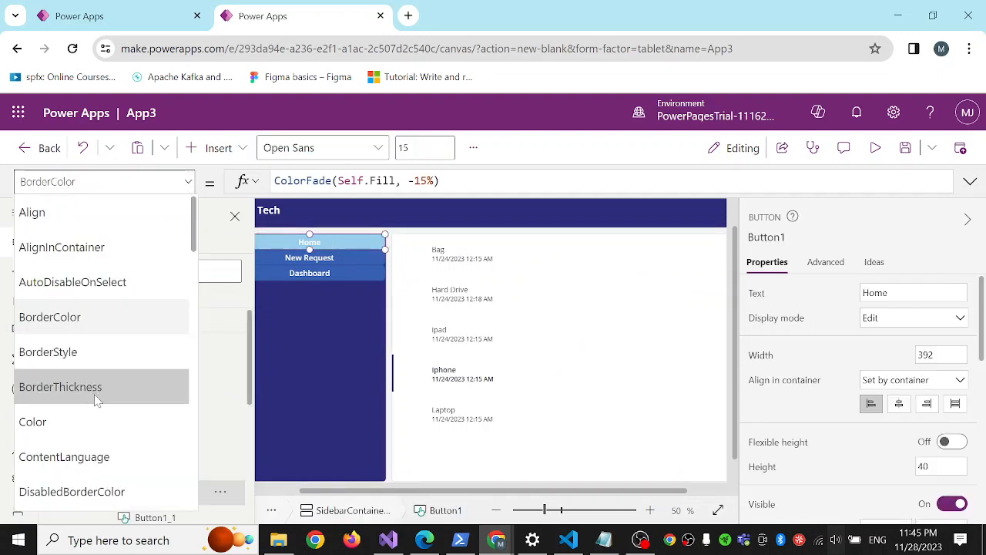
scroll(96, 399, "down", 4)
scroll(97, 399, "down", 2)
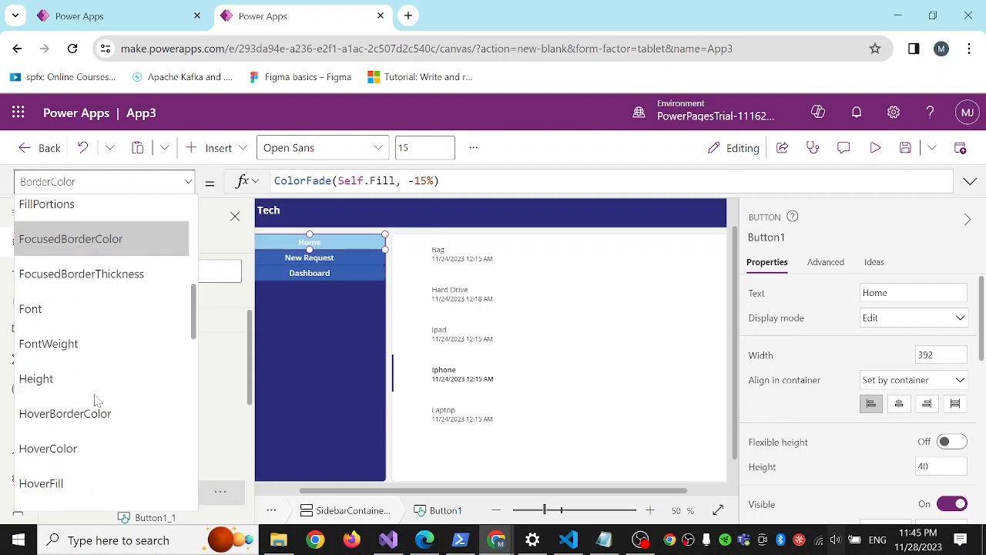
scroll(96, 399, "down", 4)
scroll(98, 387, "down", 3)
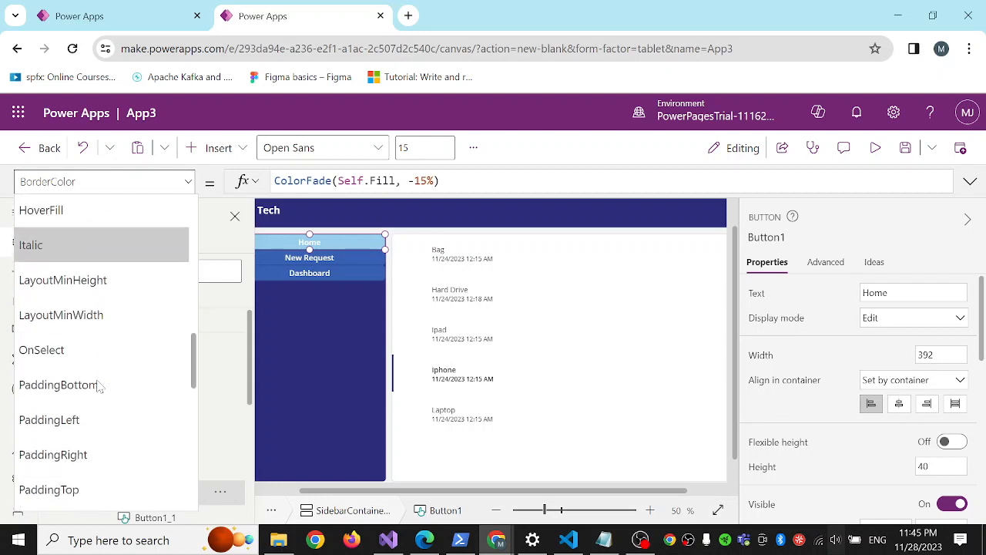
scroll(98, 386, "down", 1)
left_click(88, 317)
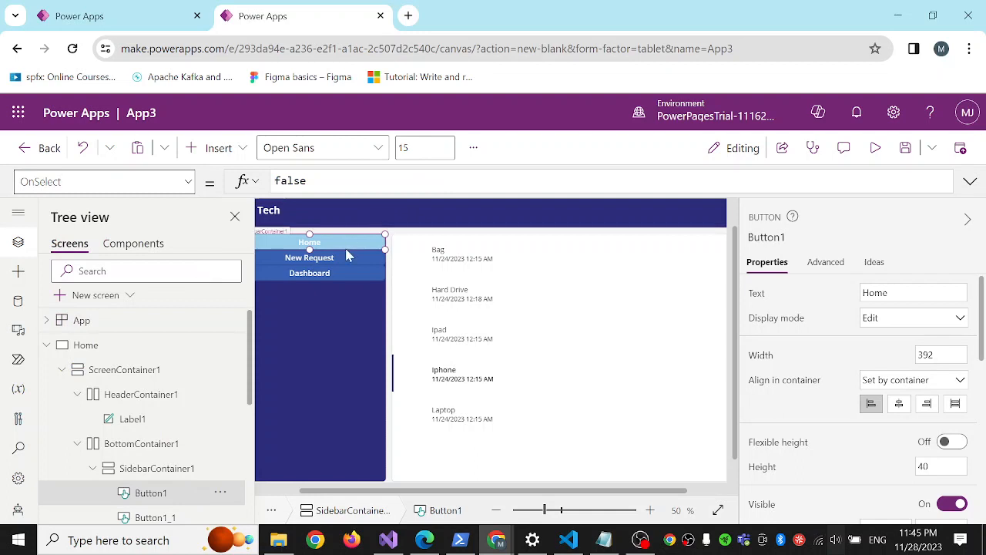
double_click(305, 180)
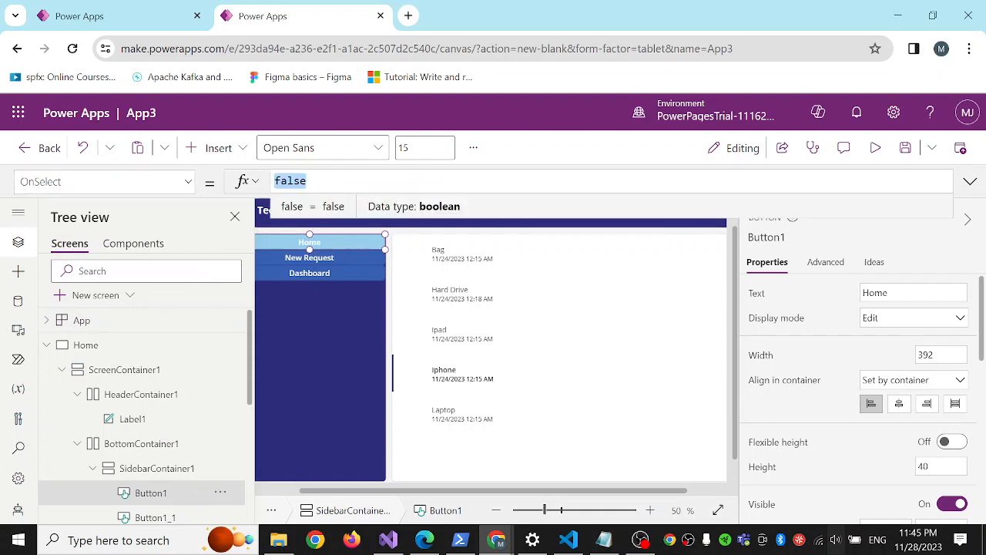
type("Navigate(Dashboard);")
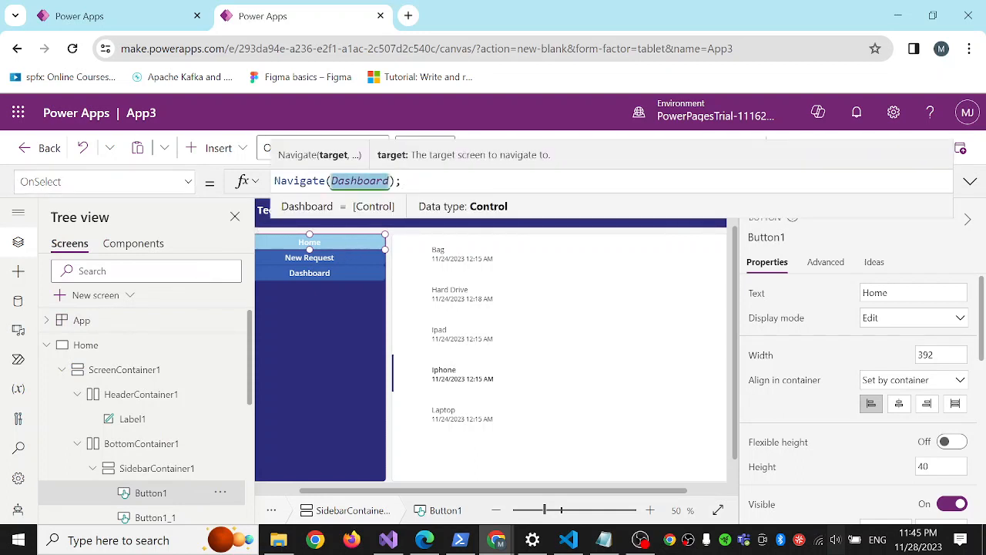
type("Hom")
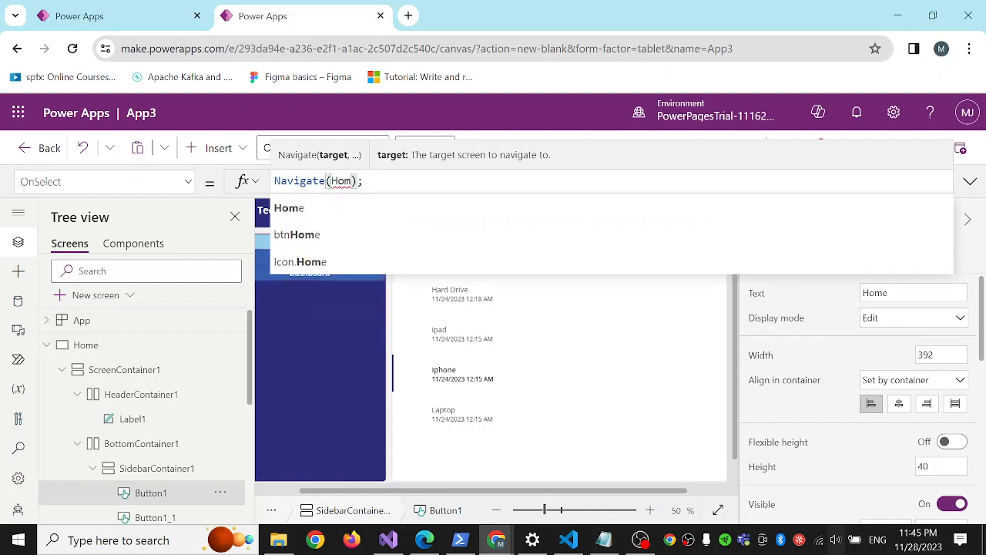
left_click(296, 208)
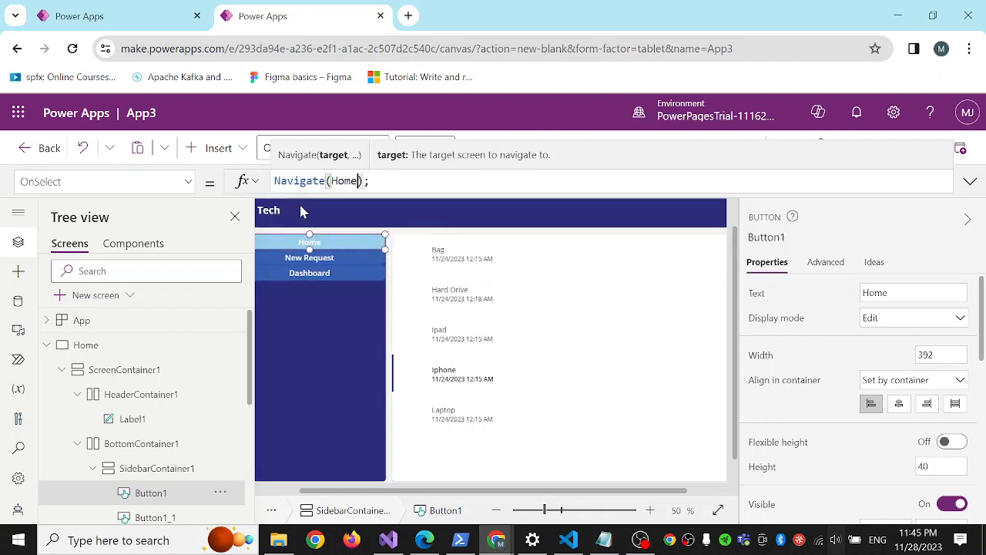
Replace the OnSelect formula of the Home screen's sidebar New Request button with Navigate('New Request');.
left_click(328, 260)
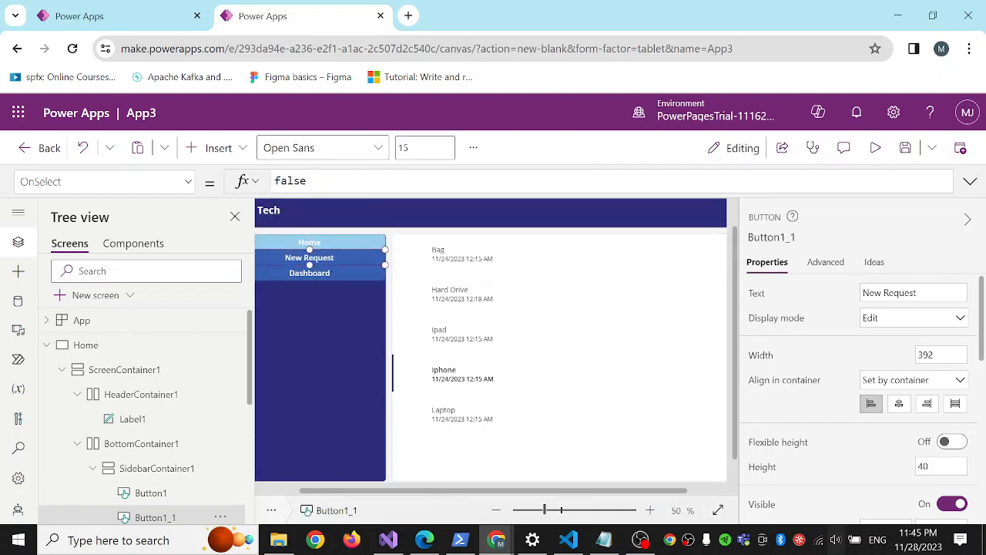
double_click(305, 181)
type("Navigate(Dashboard);")
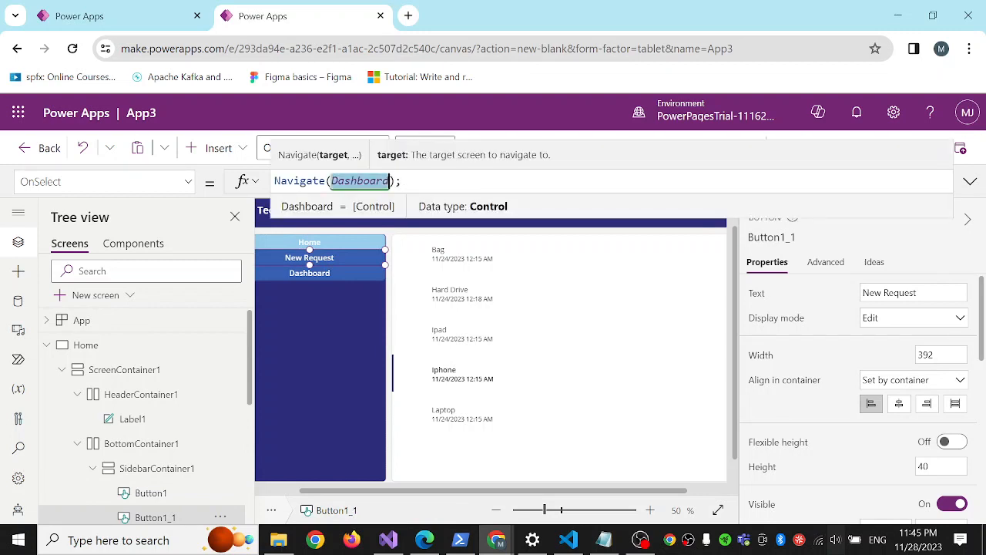
type("Ne")
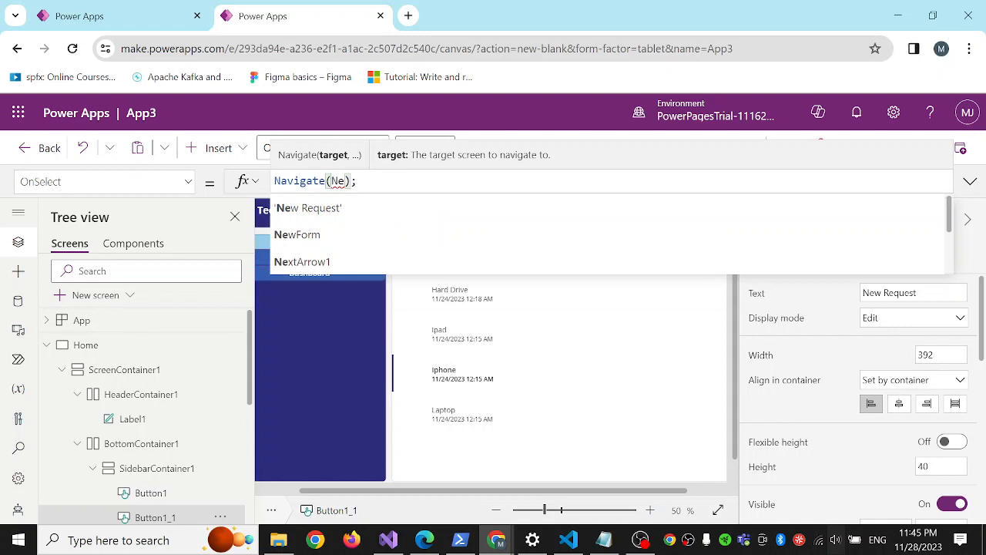
left_click(331, 209)
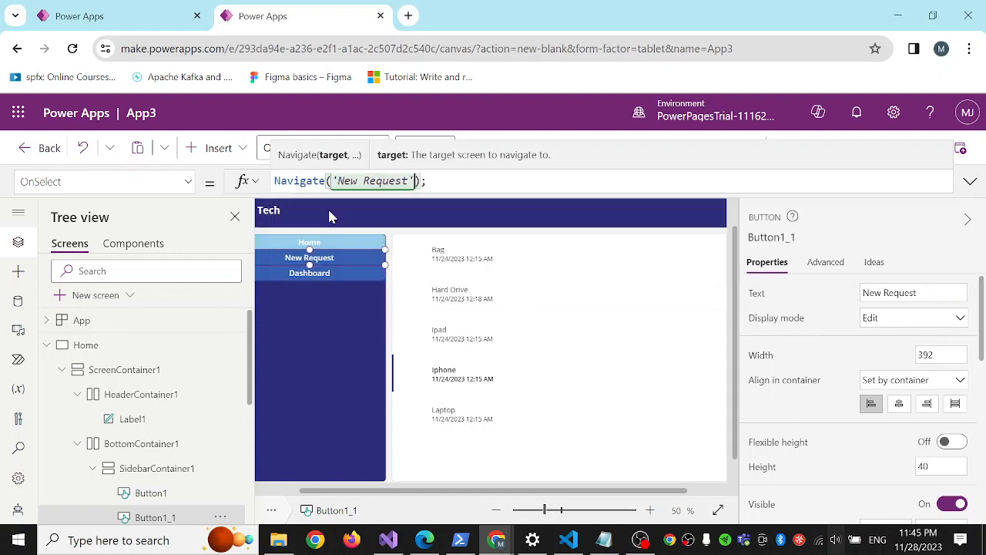
Replace the OnSelect formula of the Home screen's sidebar Dashboard button with Navigate(Dashboard);.
left_click(332, 276)
double_click(307, 182)
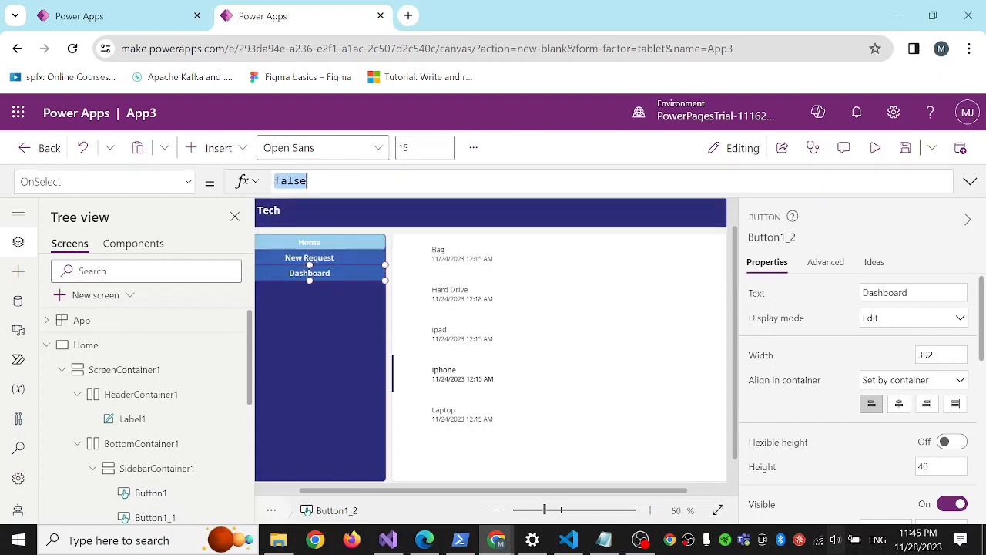
type("Navigate(Dashboard);")
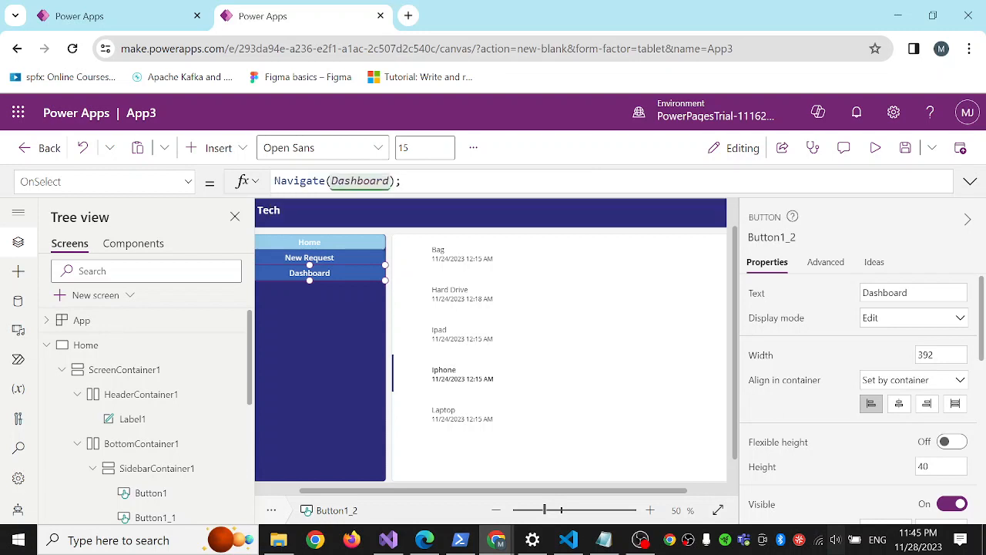
left_click(333, 329)
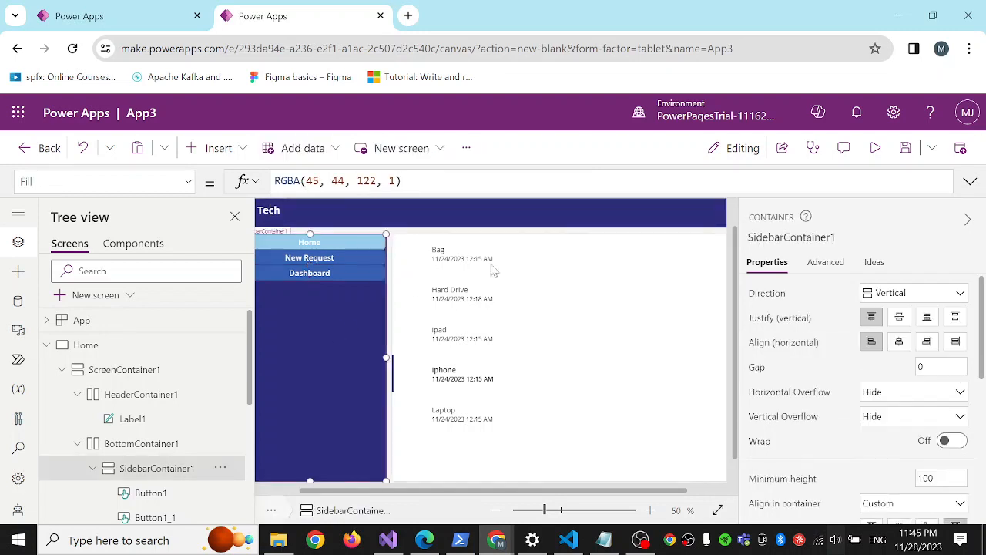
Preview the app and test the sidebar navigation between the Home, New Request and Dashboard screens, ending on Home.
left_click(876, 150)
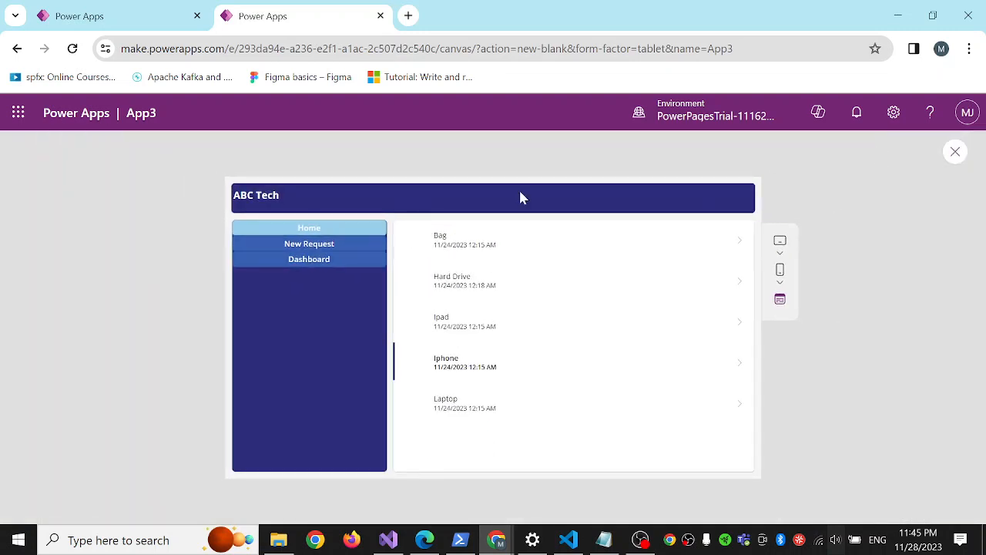
left_click(327, 254)
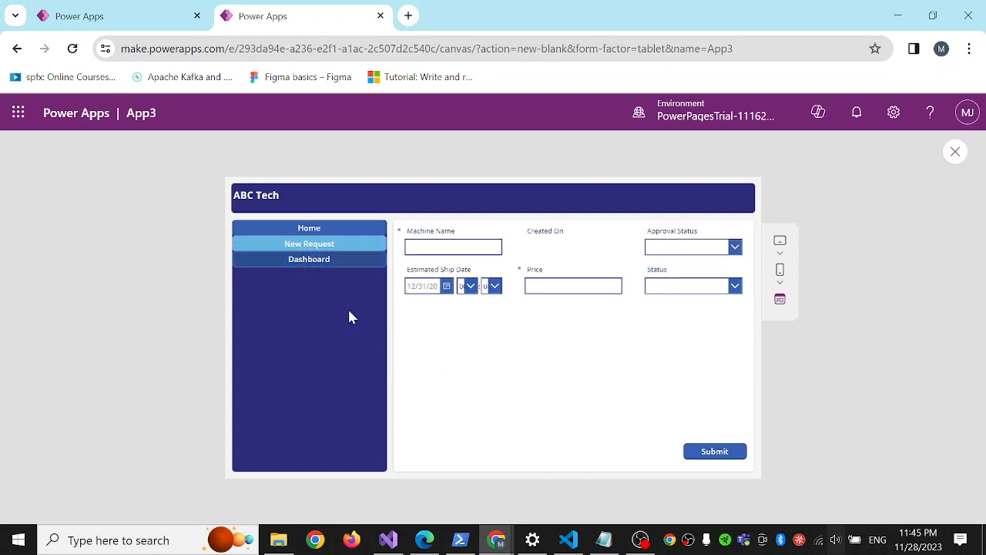
left_click(311, 262)
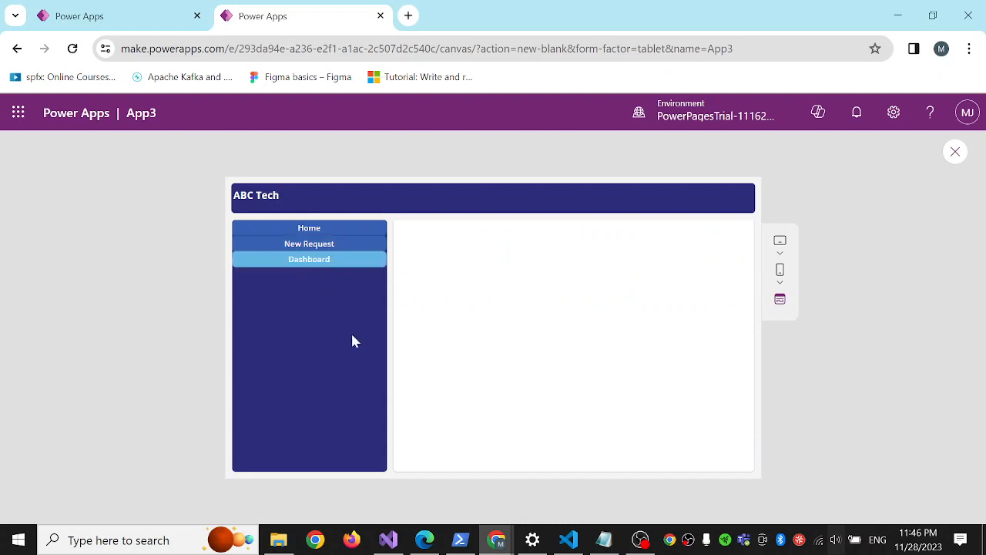
left_click(312, 246)
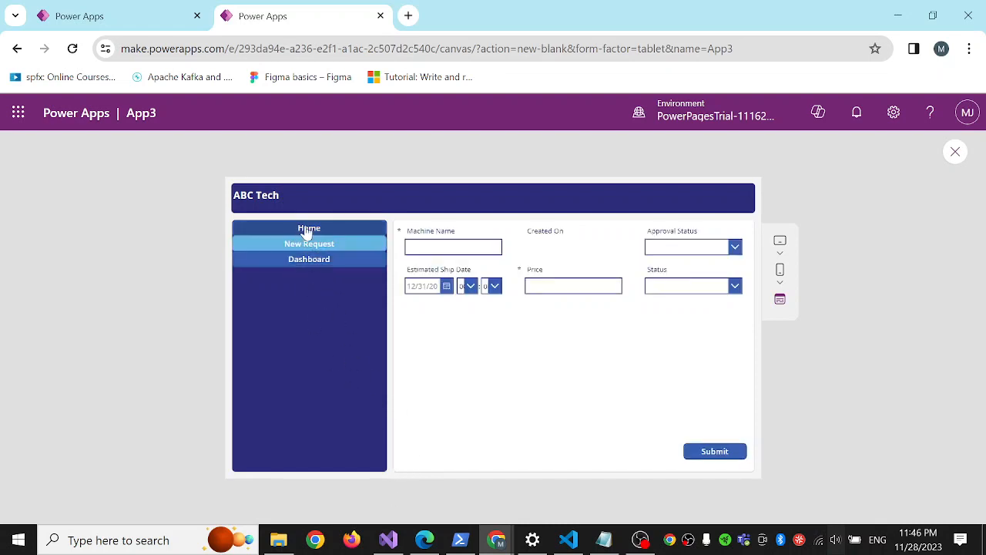
left_click(309, 228)
left_click(299, 248)
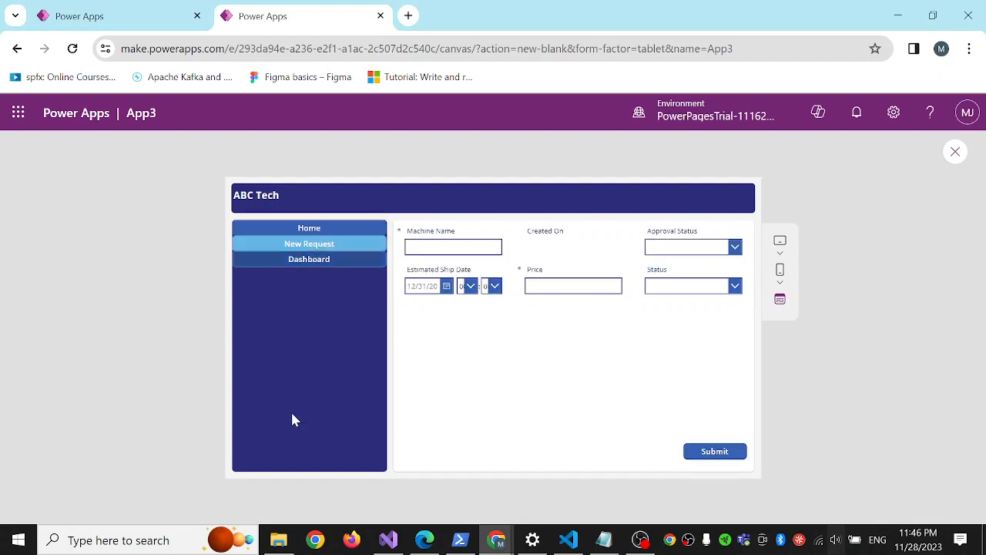
left_click(316, 230)
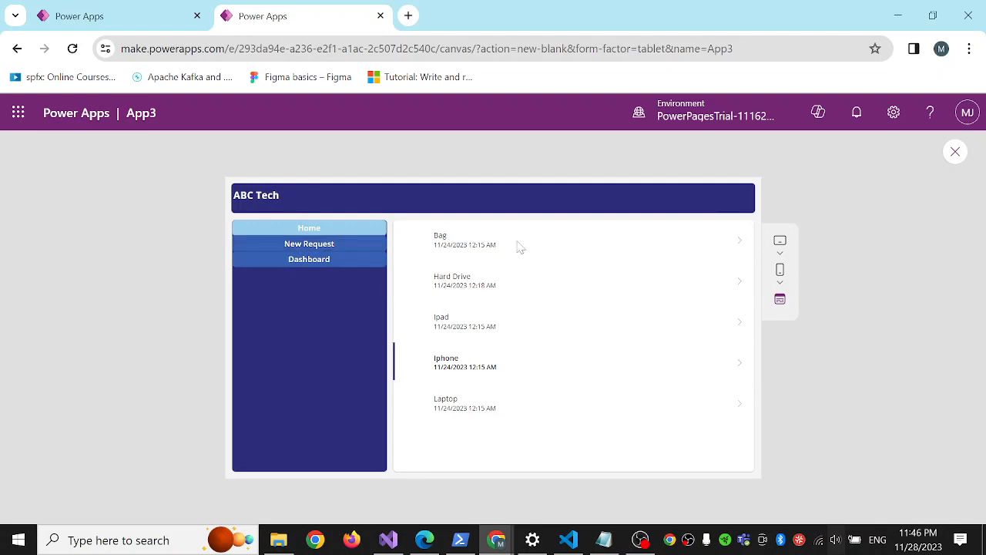
Exit the app preview, collapse the Home screen's control tree, and open the Dashboard screen for editing.
left_click(955, 155)
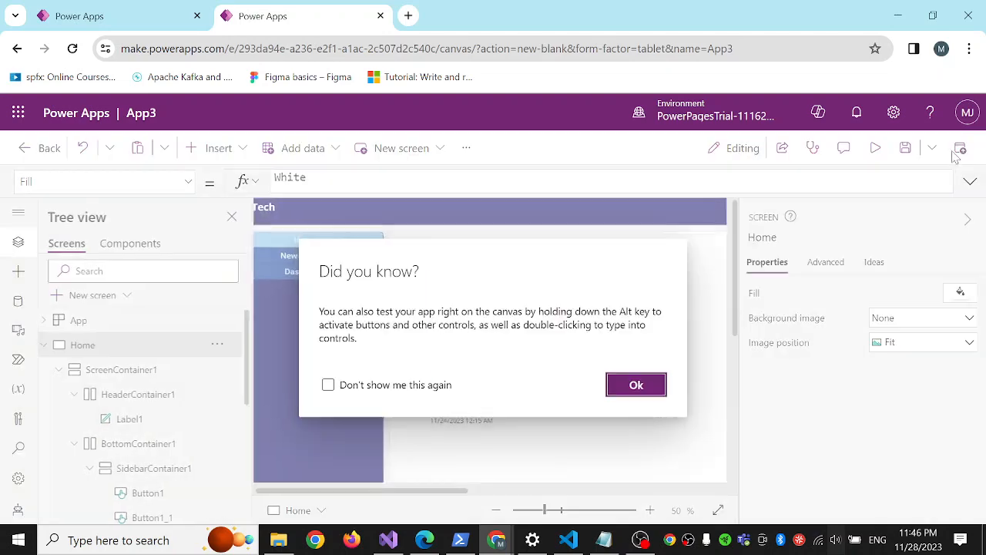
left_click(634, 386)
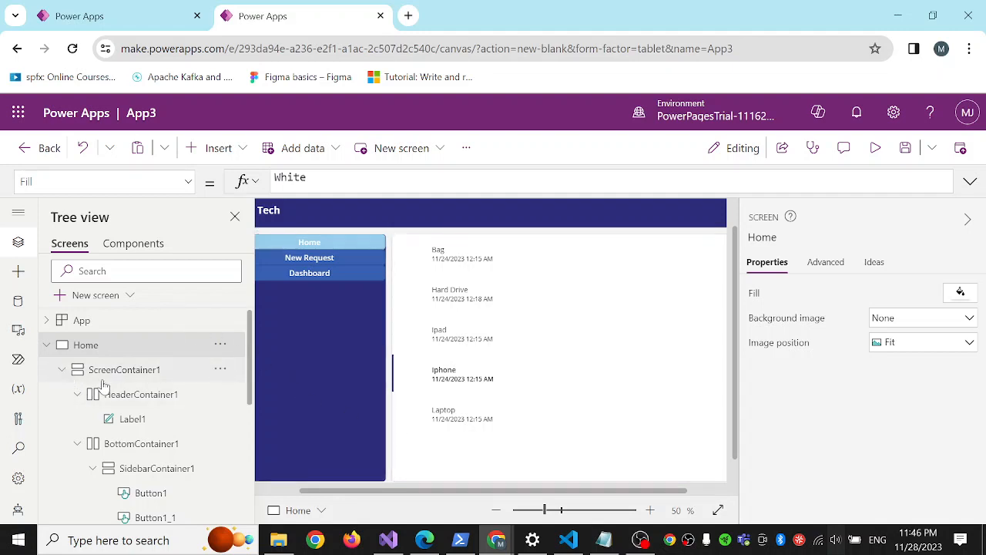
left_click(48, 346)
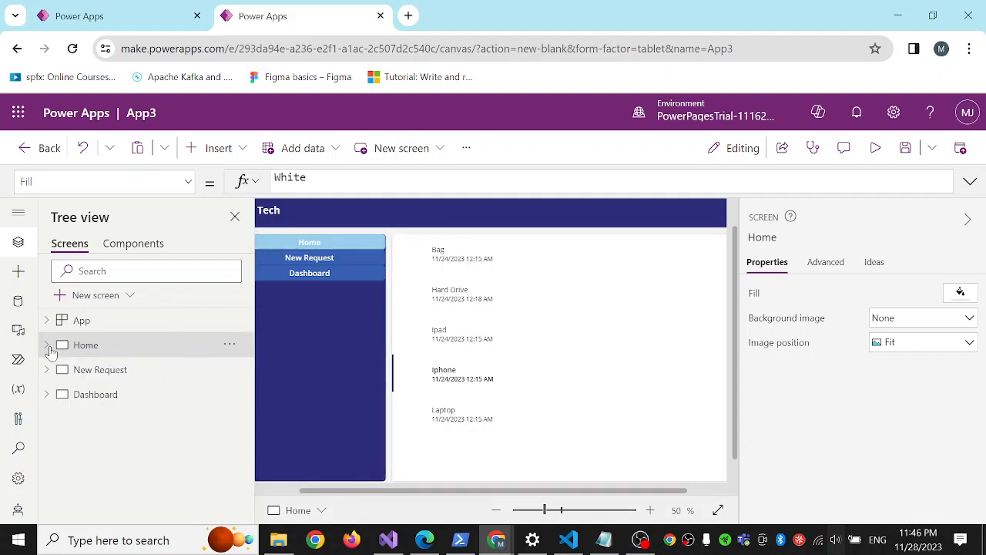
left_click(119, 402)
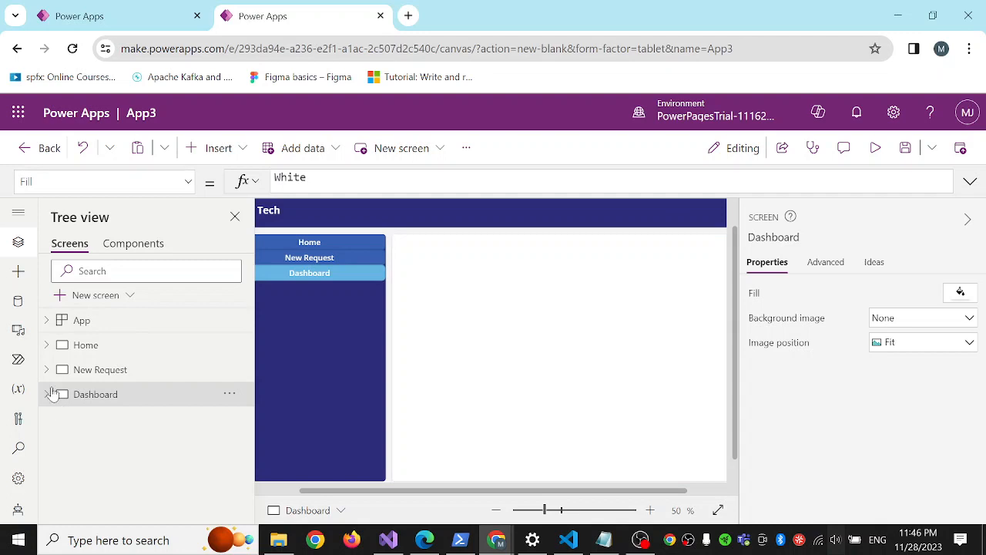
Insert a pie chart into the empty main container of the Dashboard screen.
left_click(456, 306)
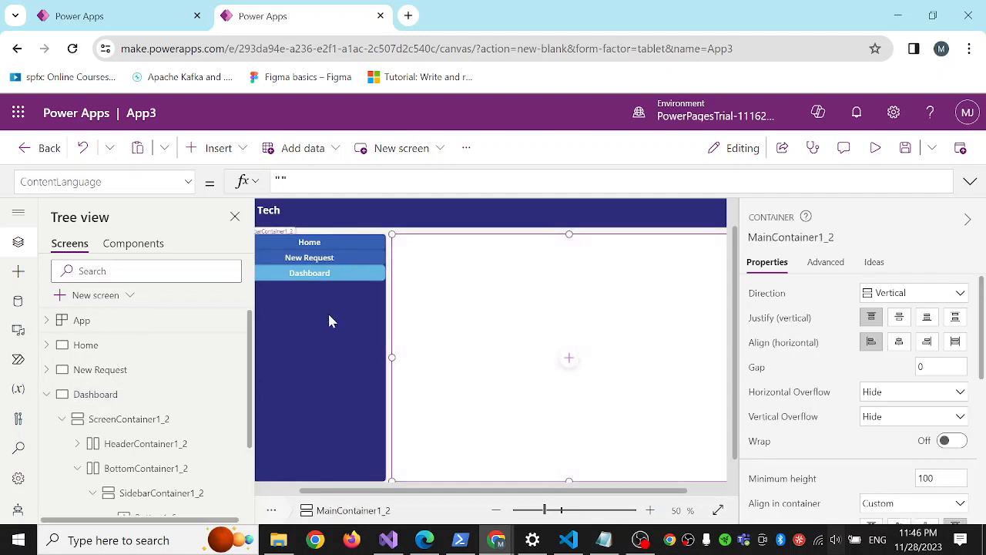
left_click(225, 148)
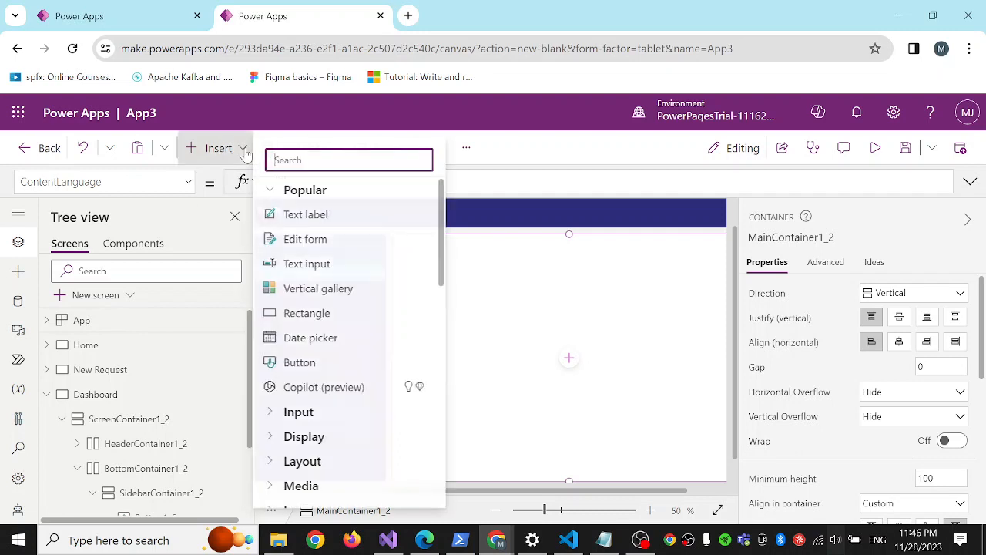
scroll(328, 301, "down", 10)
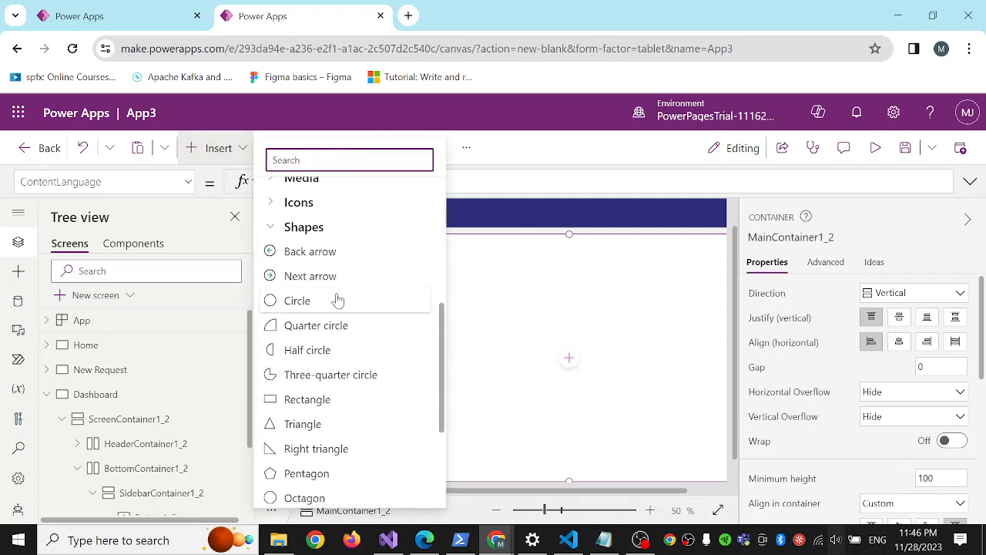
scroll(375, 279, "down", 1)
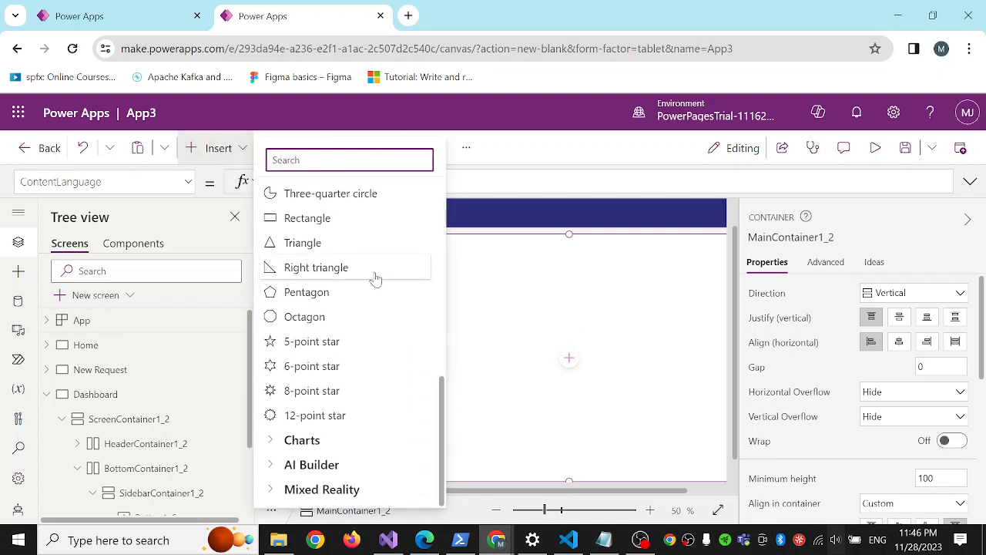
left_click(272, 439)
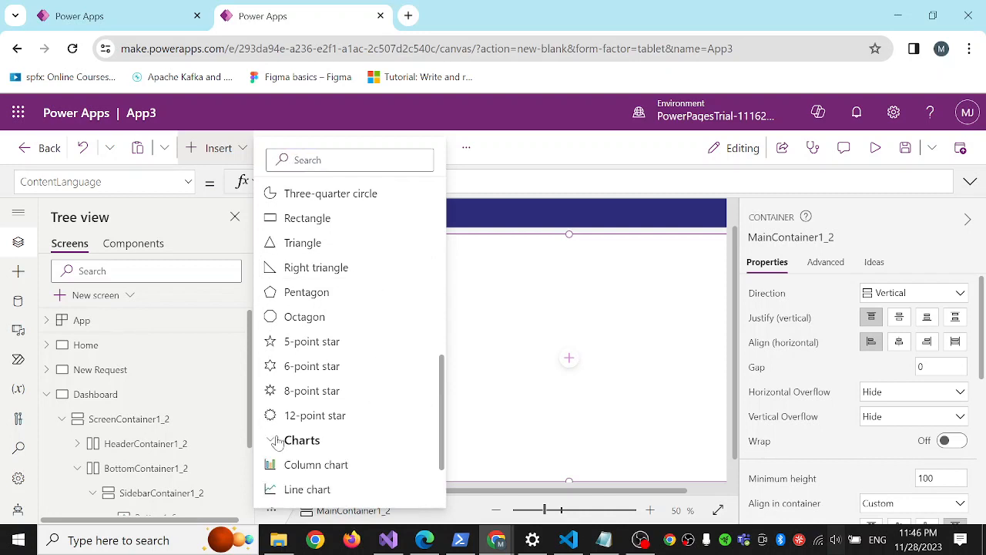
scroll(327, 393, "down", 1)
scroll(327, 394, "down", 1)
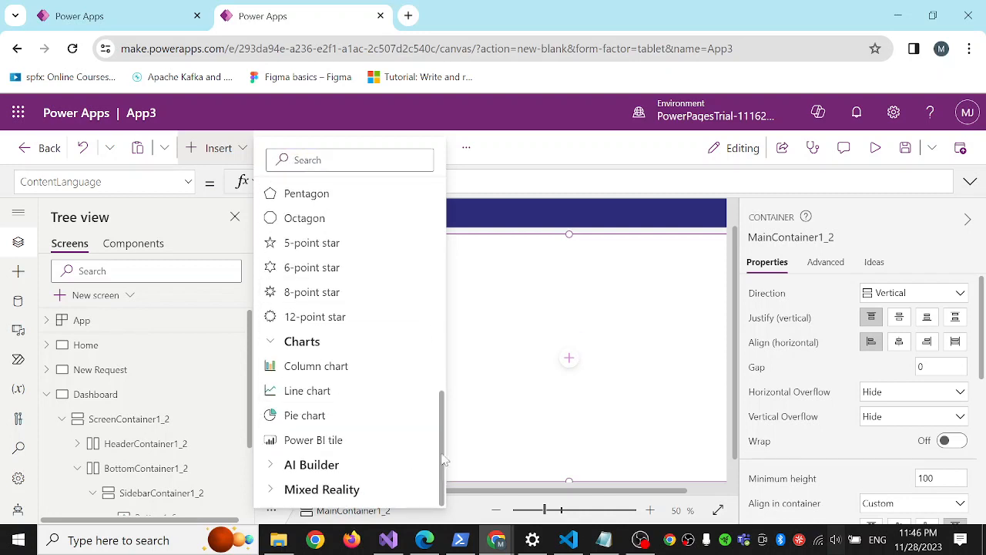
left_click(294, 418)
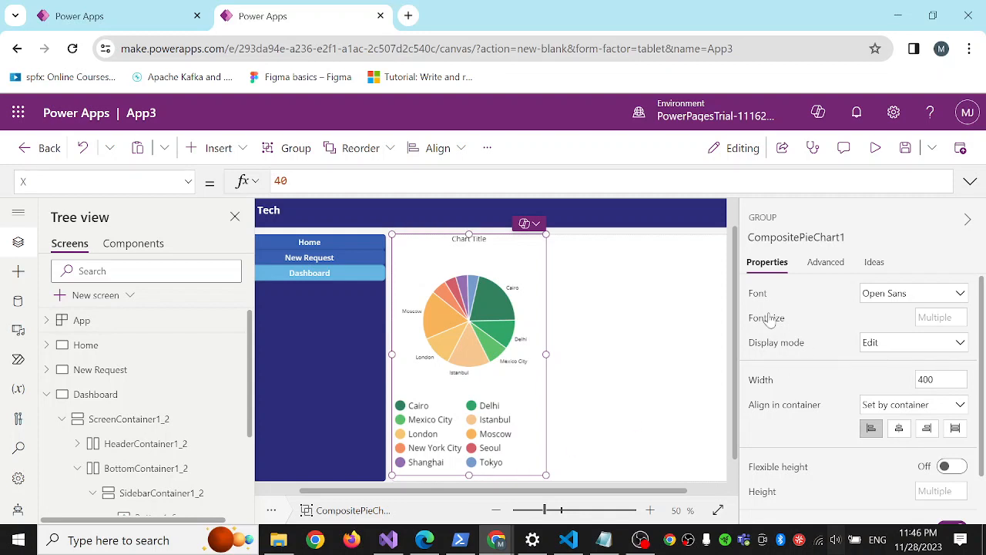
Set the pie chart's data source to the Machine Orders table.
scroll(520, 339, "up", 1)
scroll(520, 333, "down", 2)
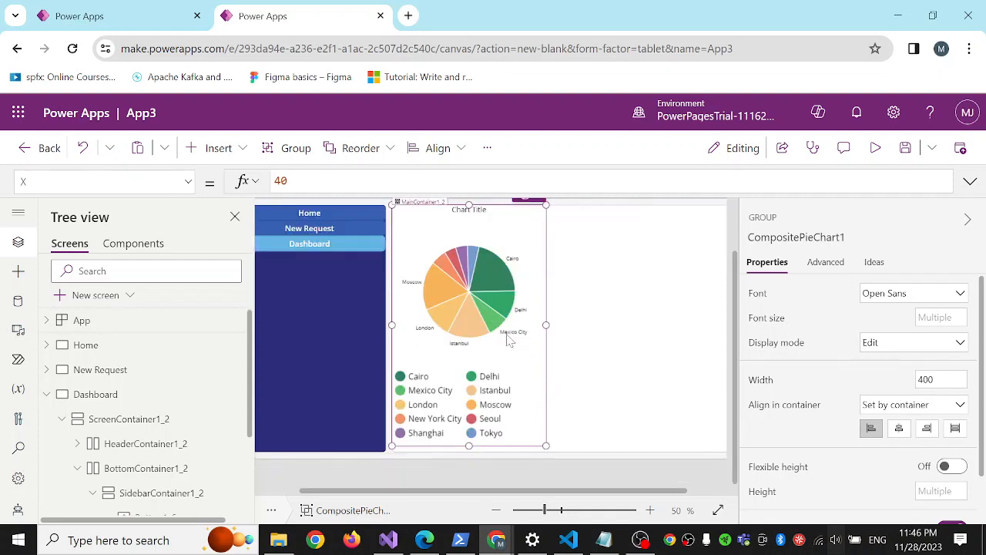
left_click(825, 262)
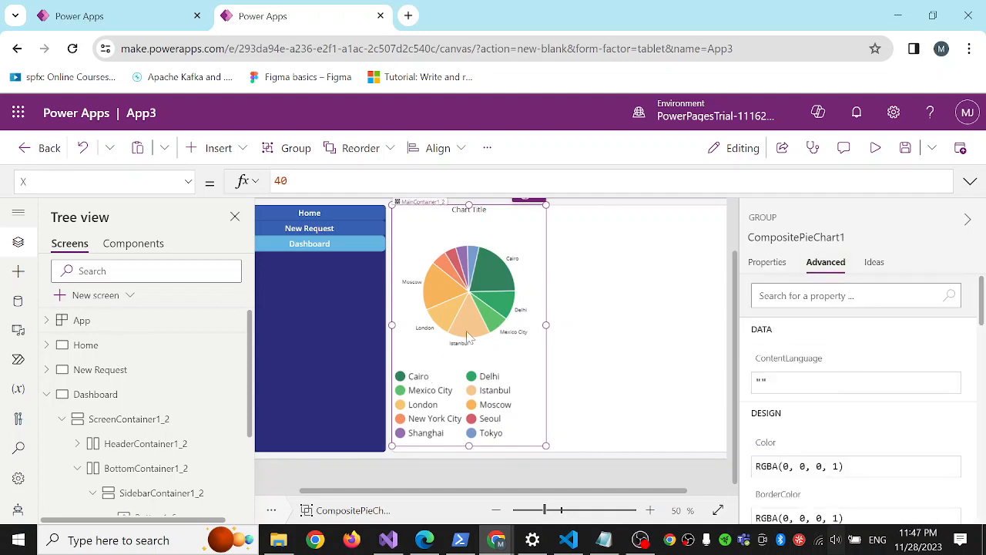
left_click(487, 286)
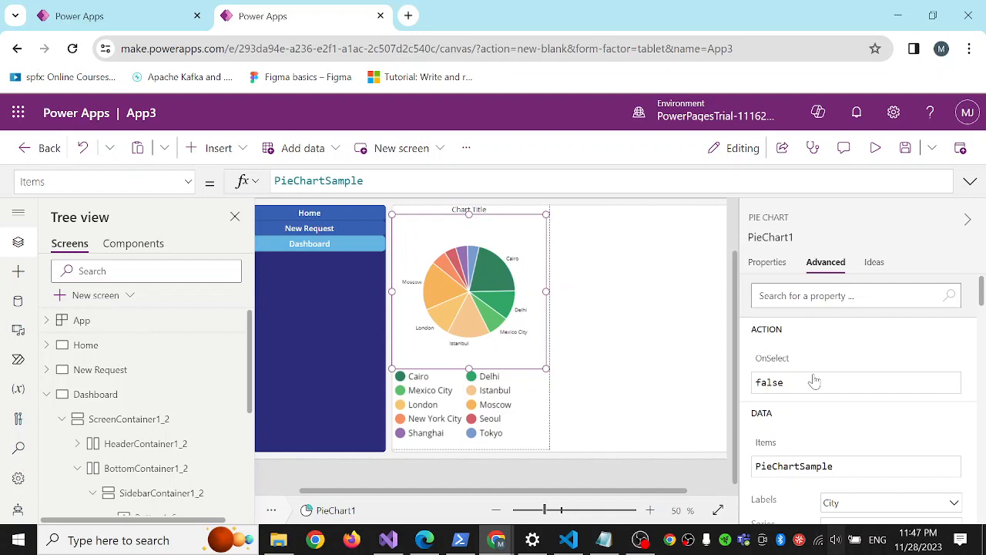
left_click(767, 263)
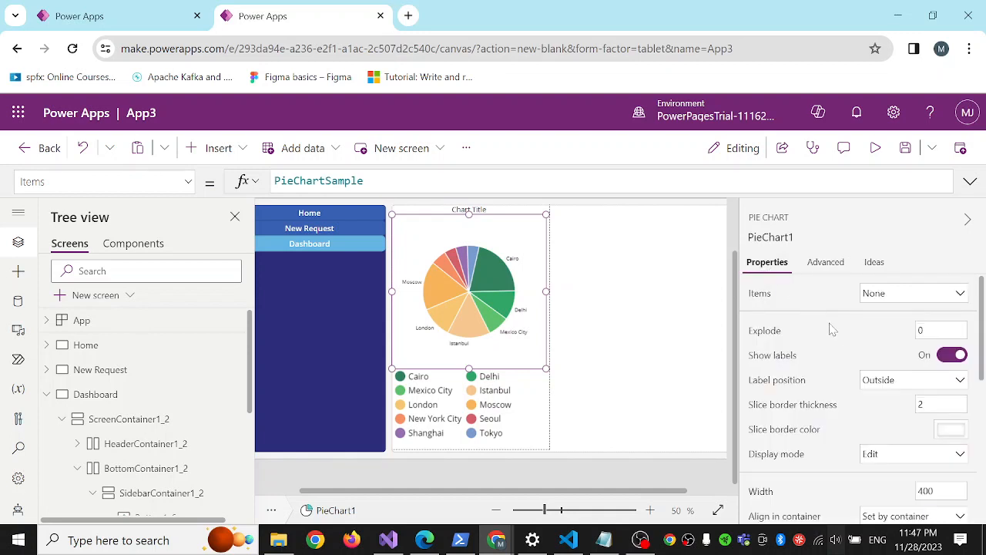
left_click(907, 301)
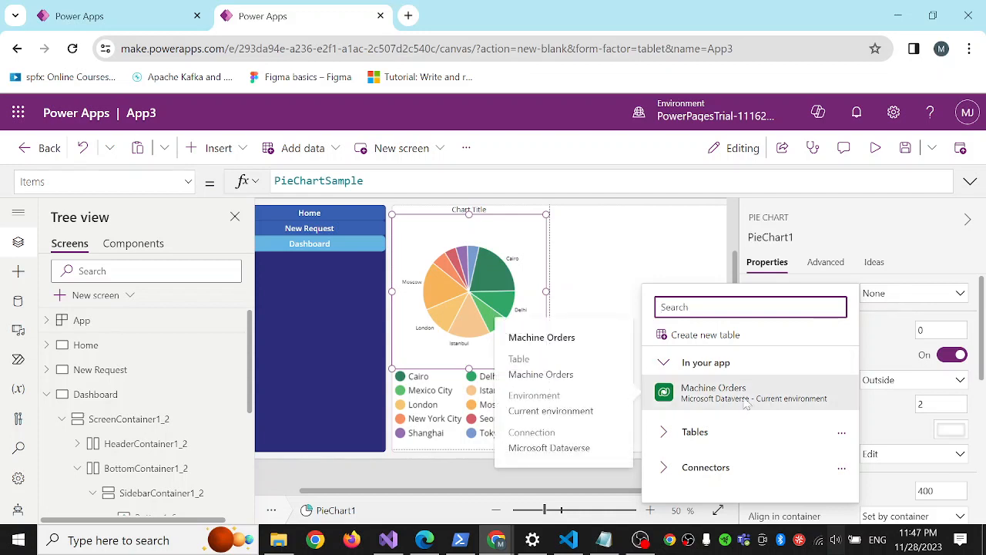
left_click(724, 397)
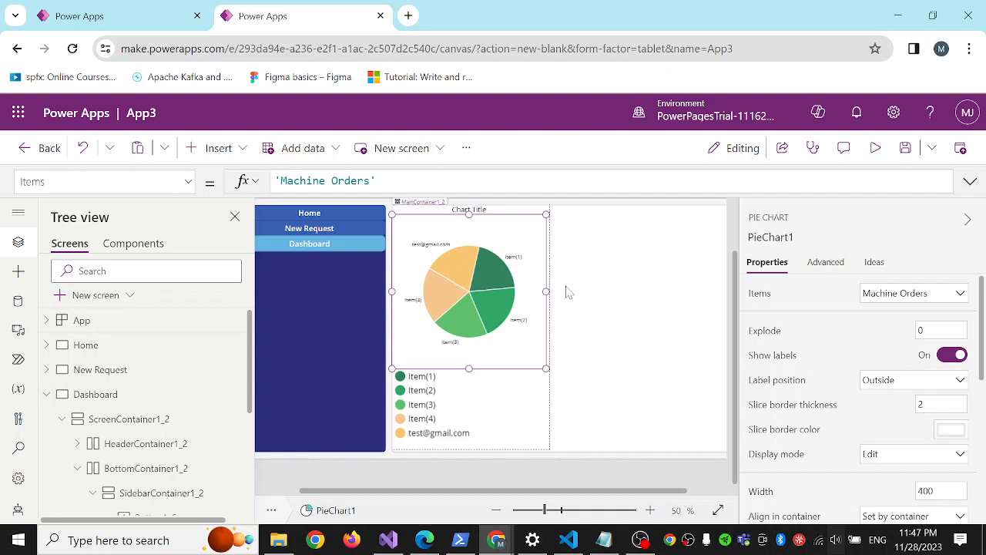
Set the width of the whole pie chart group, including title and legend, to 500.
left_click(594, 364)
left_click(508, 341)
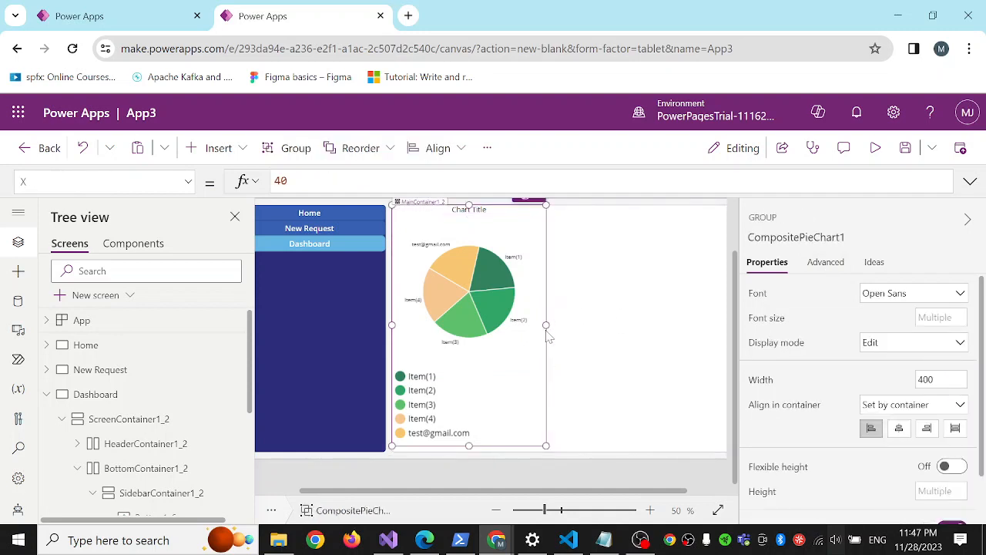
left_click(929, 379)
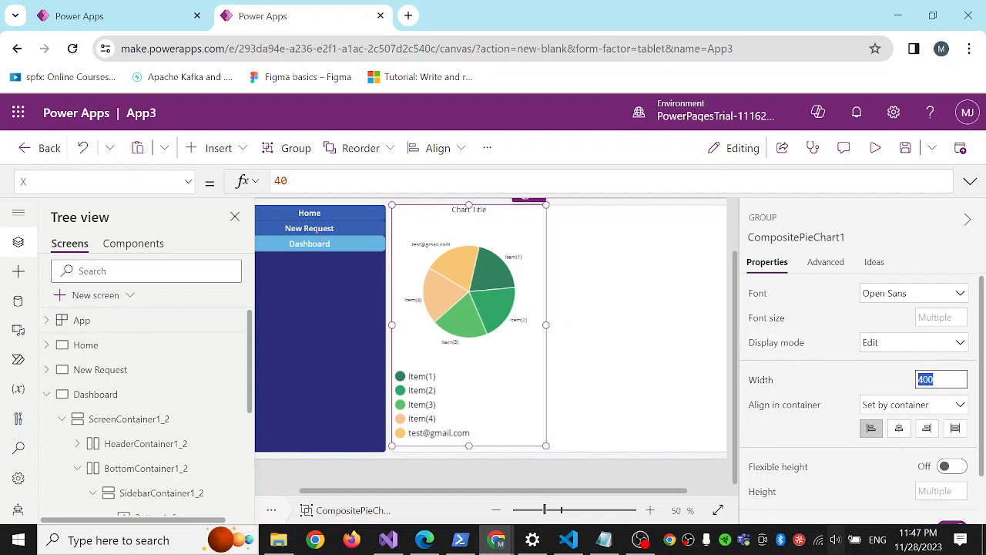
type("5")
left_click(653, 362)
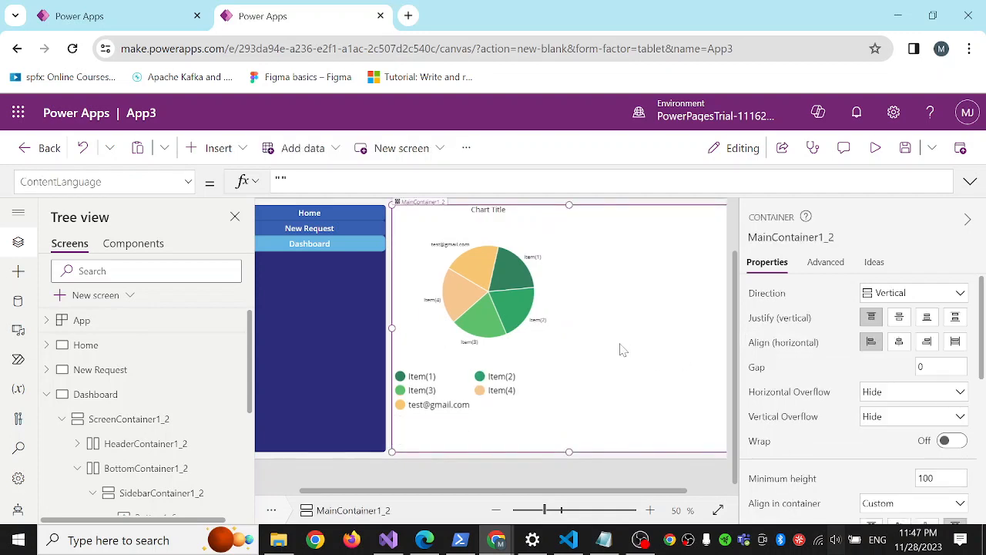
Set the pie chart's Series to contoso_price and its Labels to contoso_machinename.
left_click(467, 258)
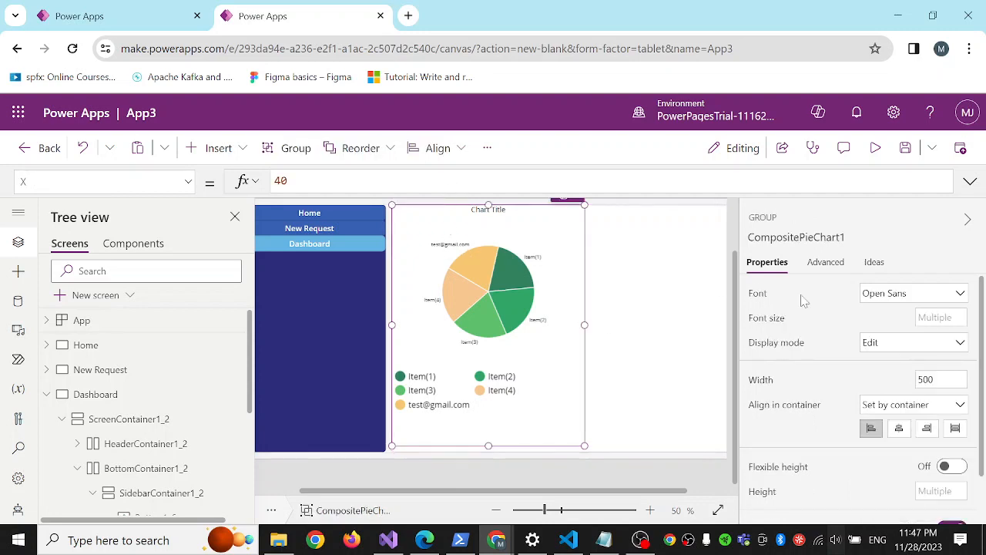
left_click(502, 304)
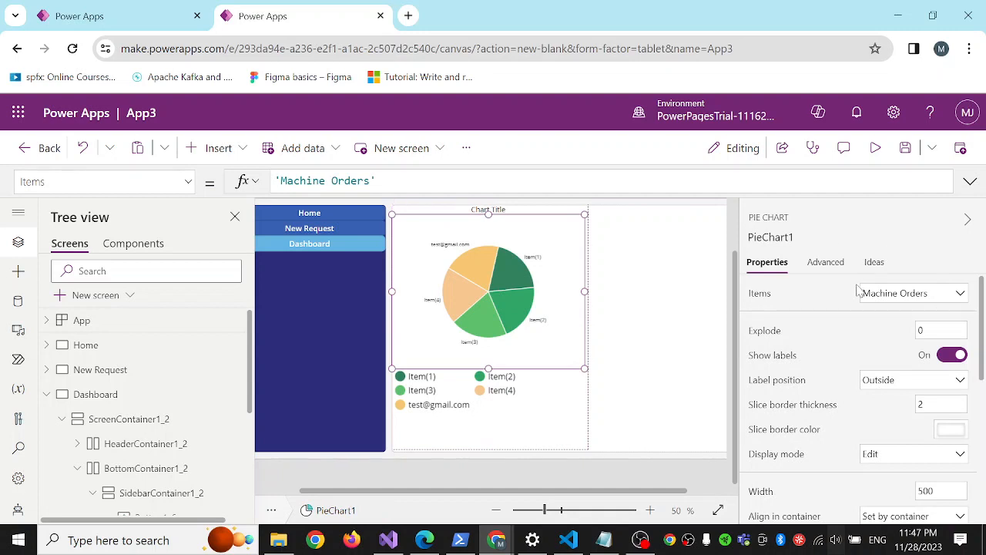
left_click(827, 268)
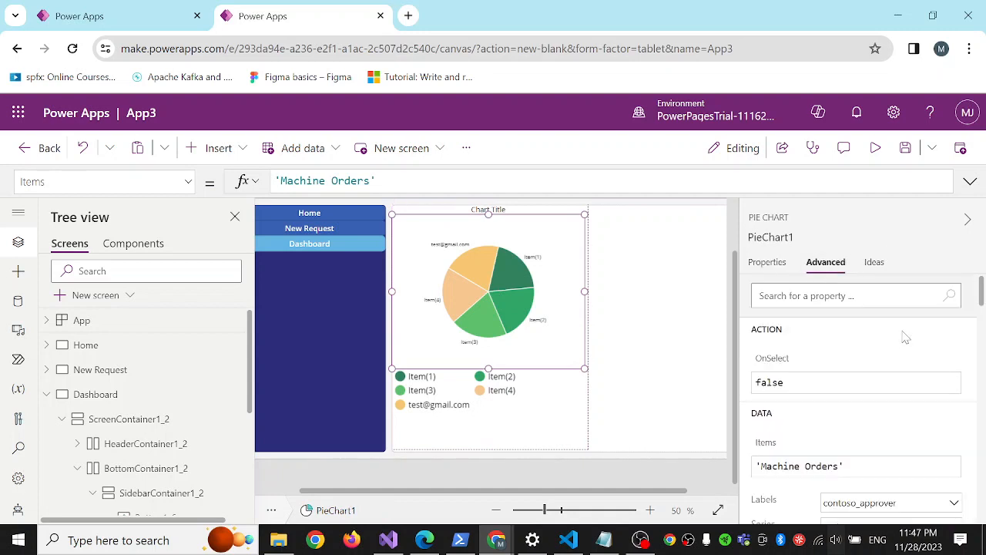
scroll(905, 337, "down", 1)
scroll(891, 366, "down", 1)
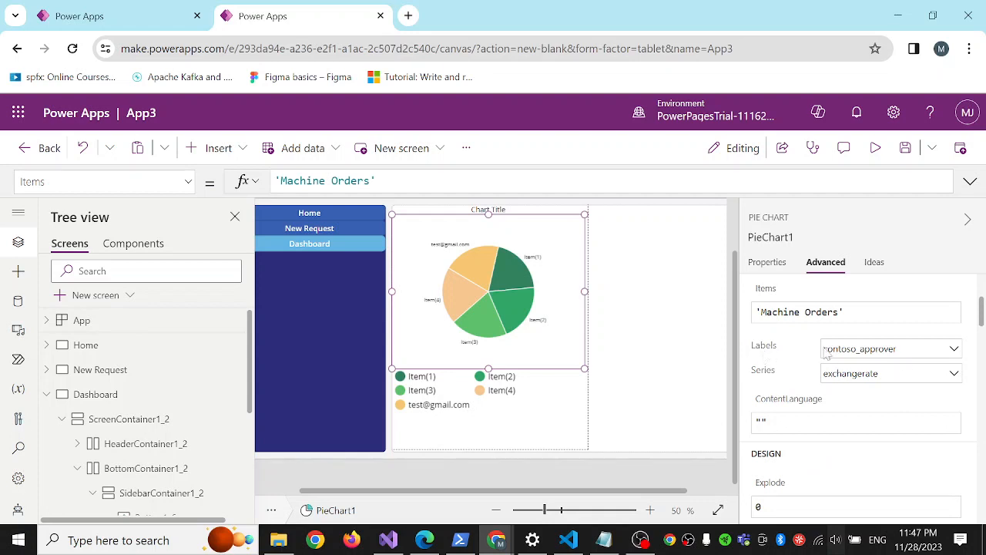
left_click(870, 381)
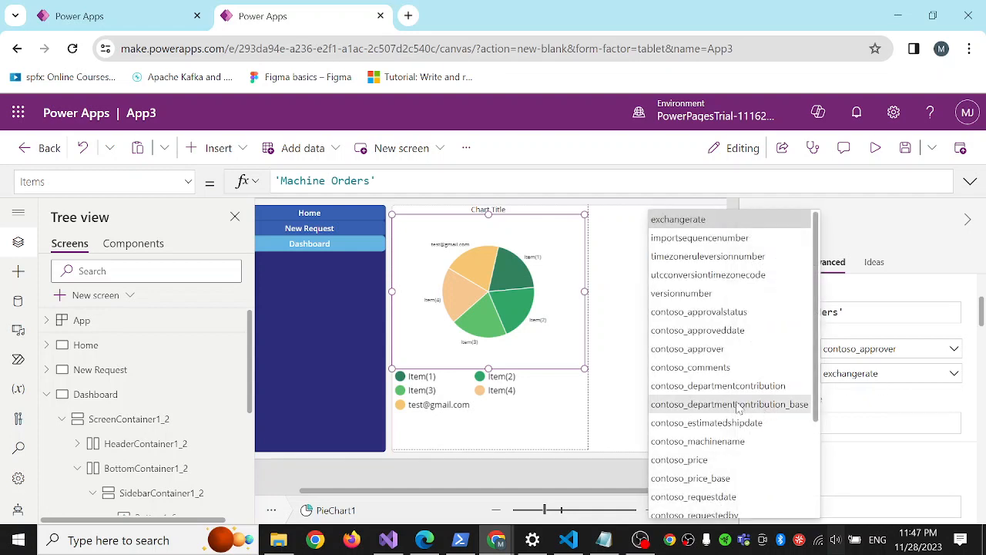
left_click(706, 461)
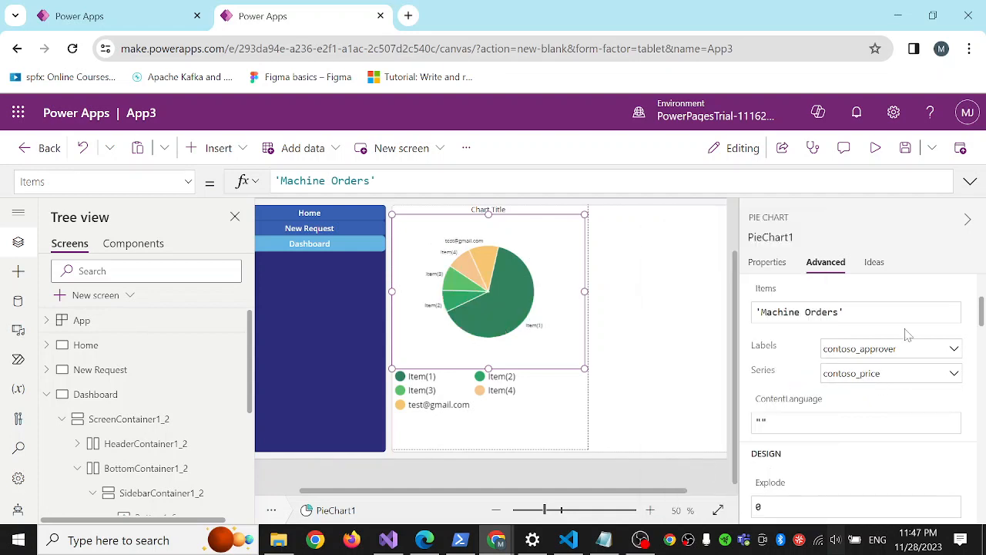
left_click(879, 352)
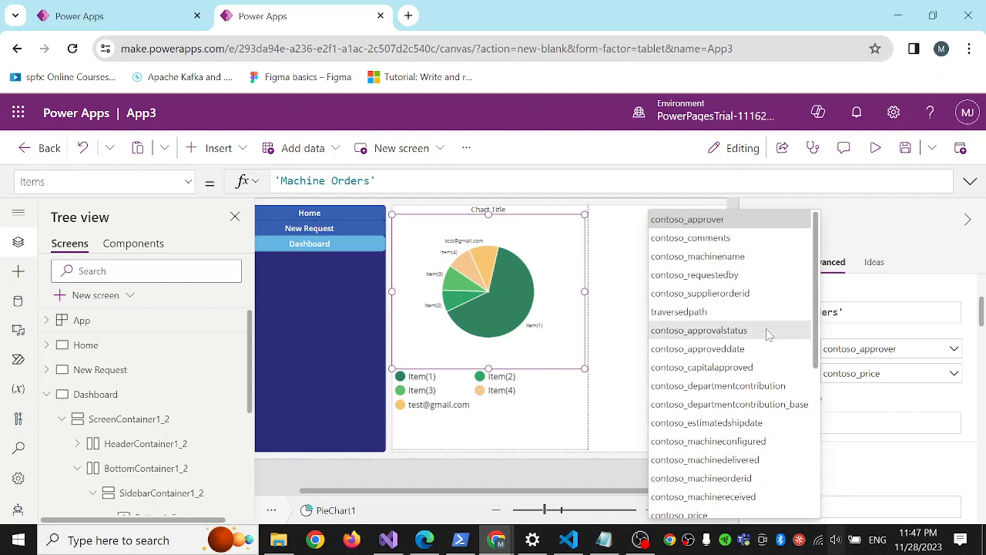
left_click(732, 257)
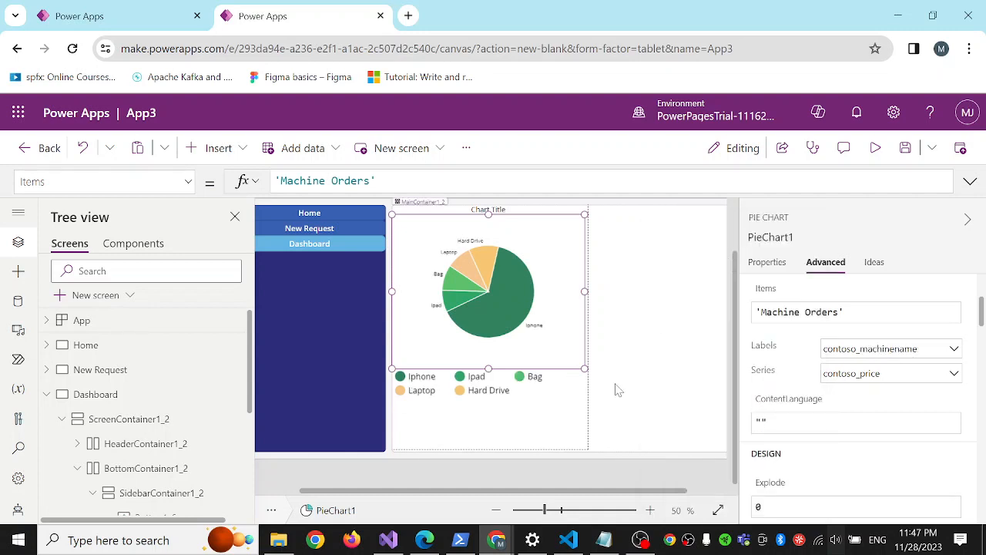
left_click(651, 368)
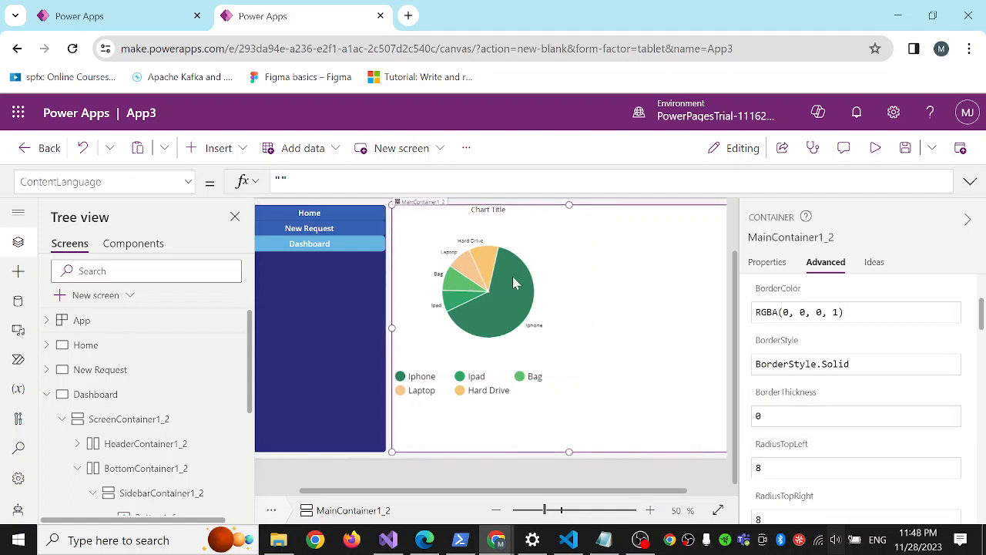
Preview the app from the Dashboard screen, go to New Request, and submit its form empty to test the popup.
left_click(767, 263)
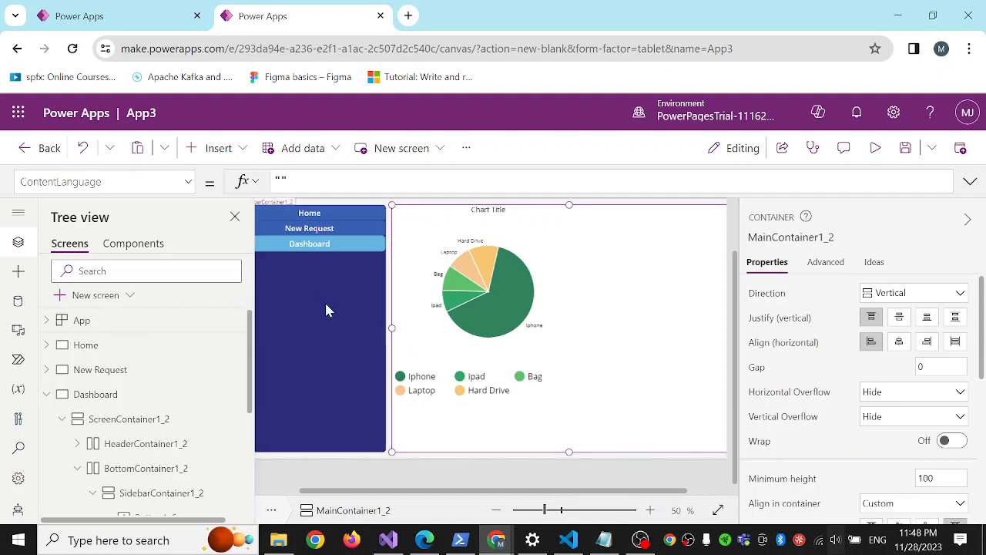
scroll(326, 304, "up", 1)
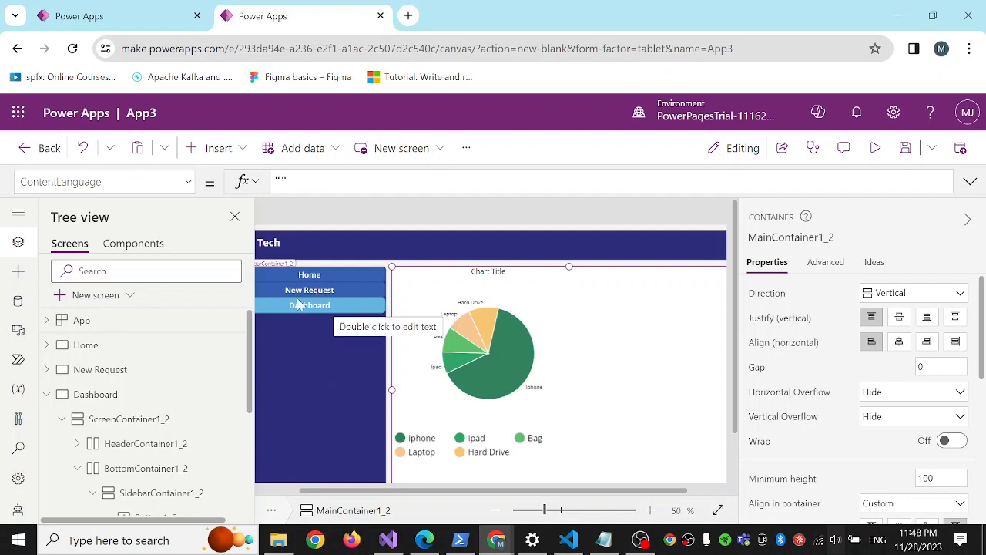
scroll(301, 301, "down", 1)
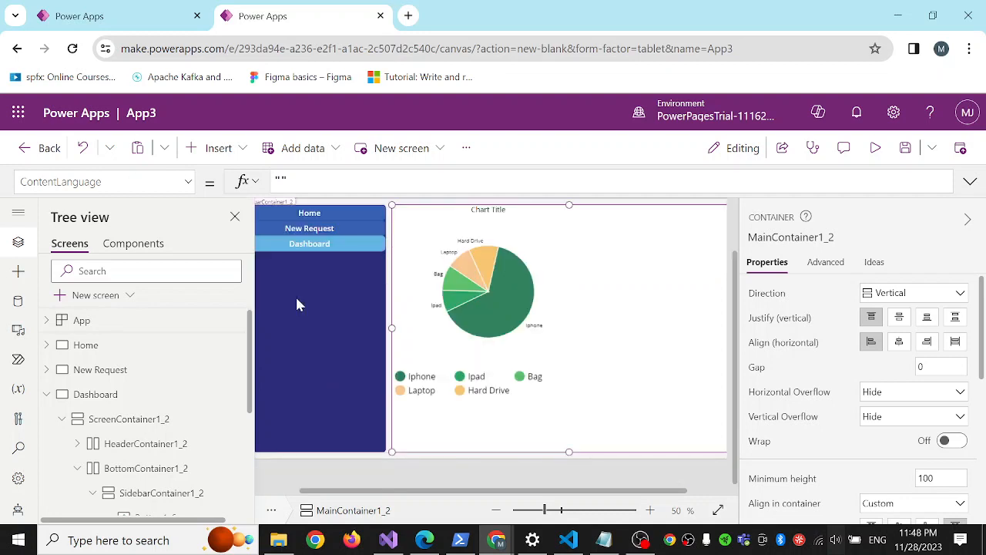
left_click(876, 151)
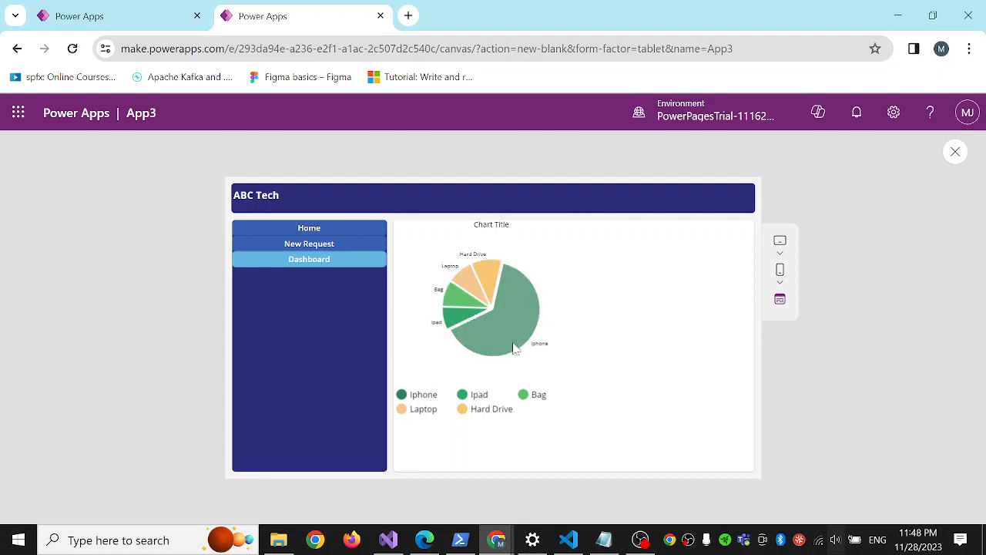
left_click(311, 251)
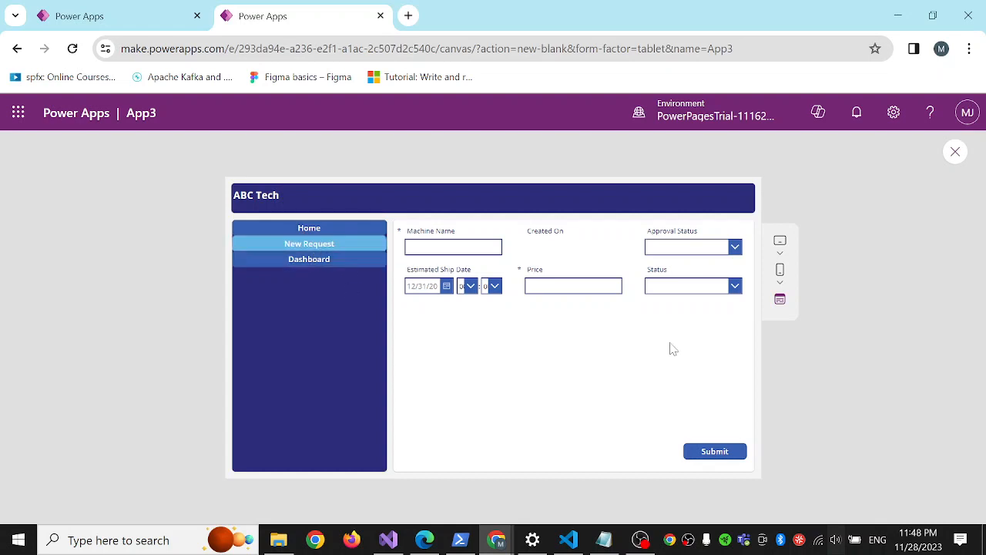
left_click(721, 455)
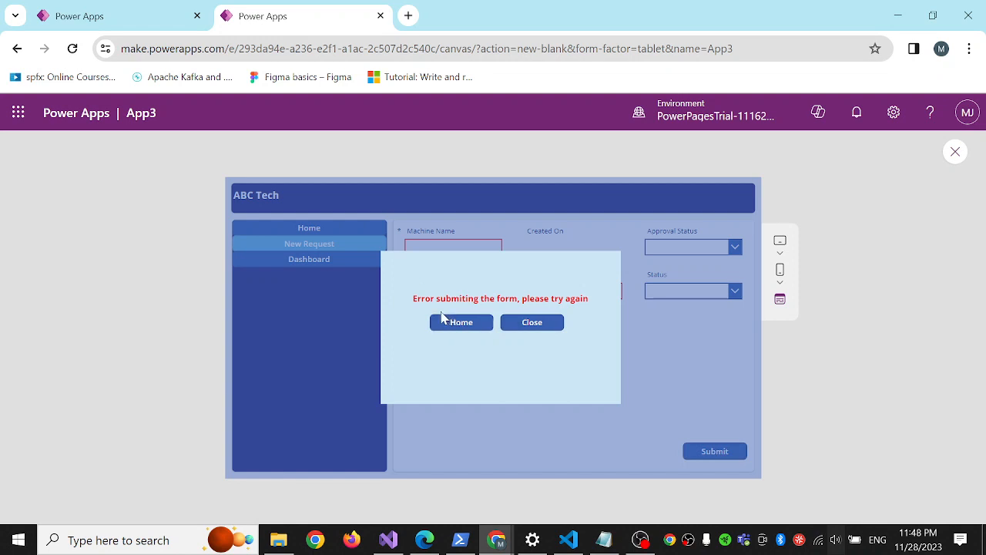
Close the popup and fill in the form with Machine Name Test, Approval Status Approve and Estimated Ship Date November 28, 2023.
left_click(532, 322)
left_click(453, 247)
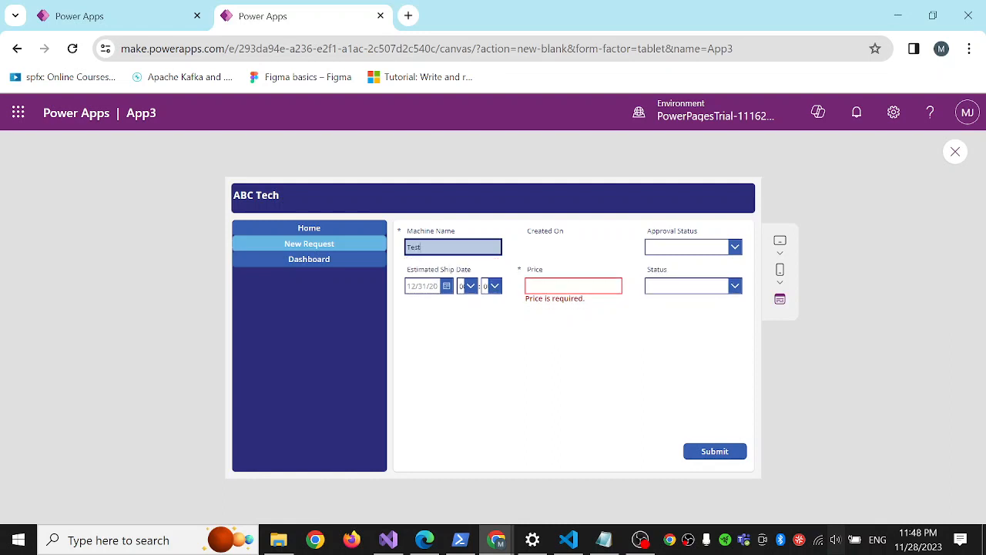
key("Tab")
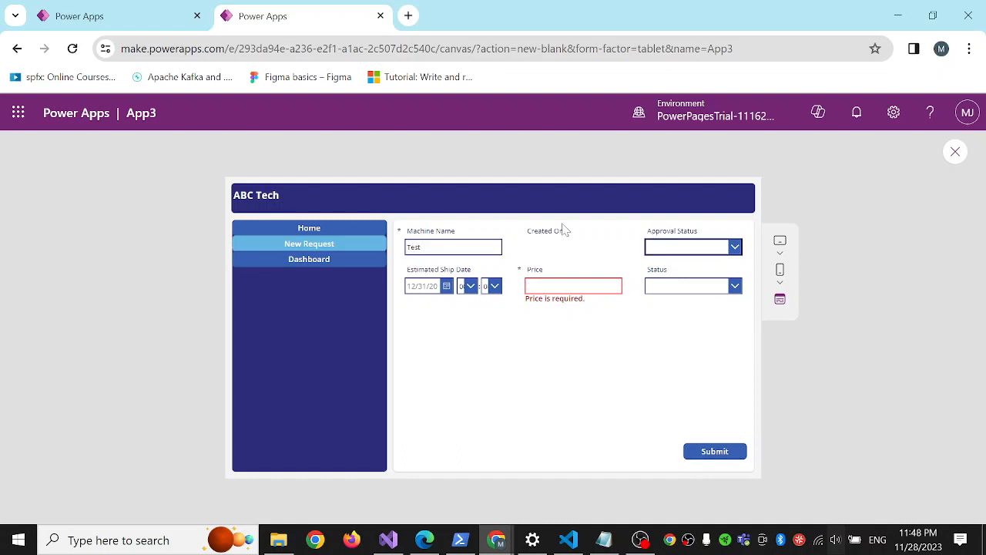
left_click(733, 248)
left_click(678, 255)
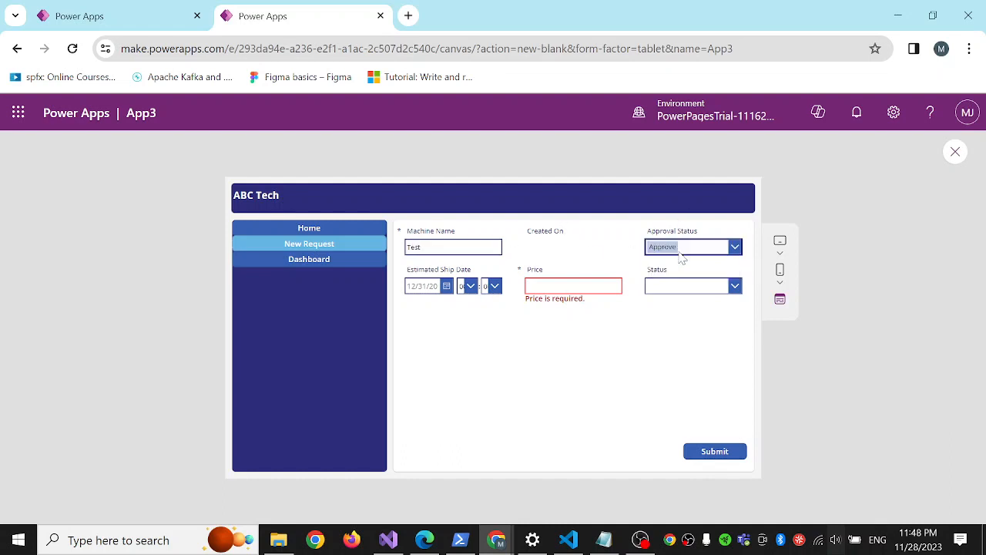
left_click(446, 286)
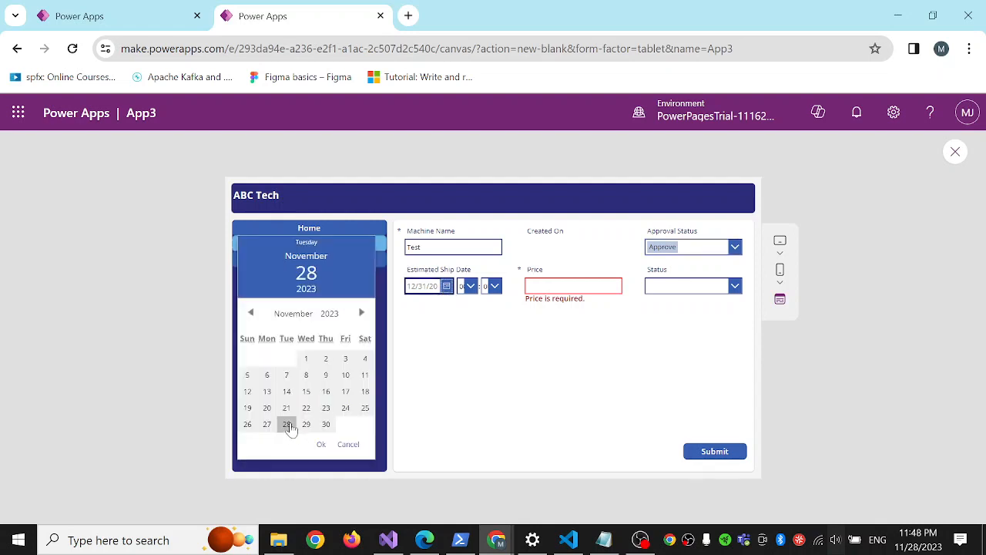
left_click(287, 425)
left_click(319, 443)
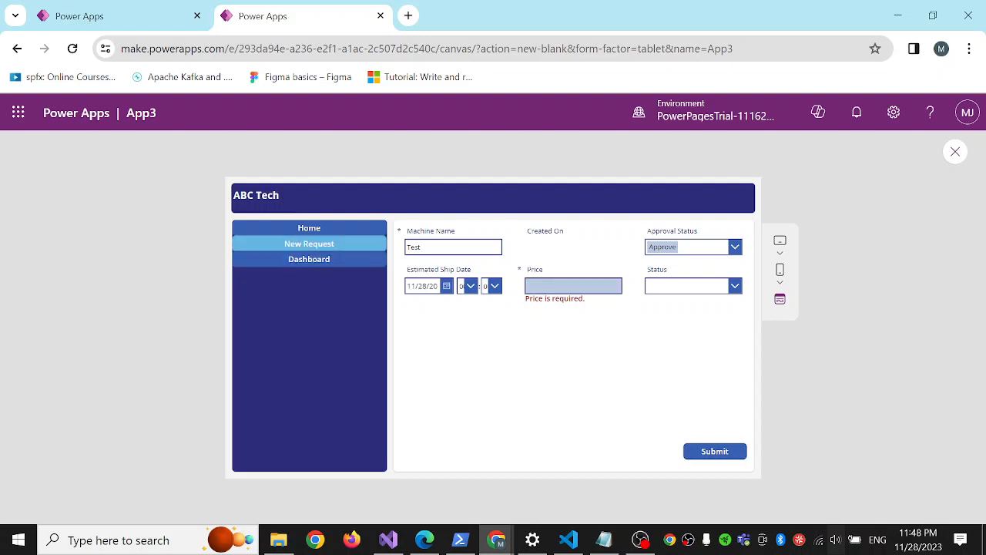
Set the request's Price to 300 and its Status to Active.
left_click(573, 286)
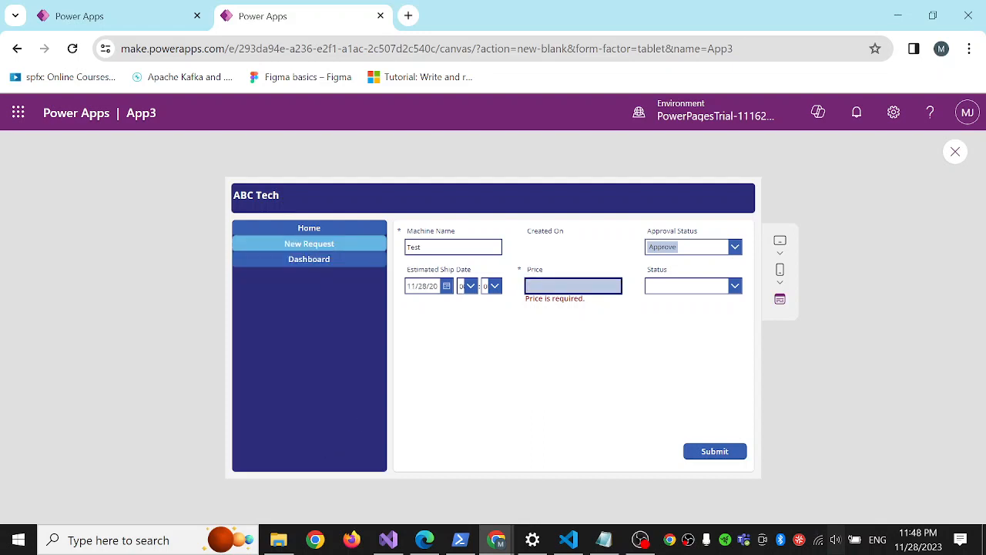
type("300")
left_click(693, 286)
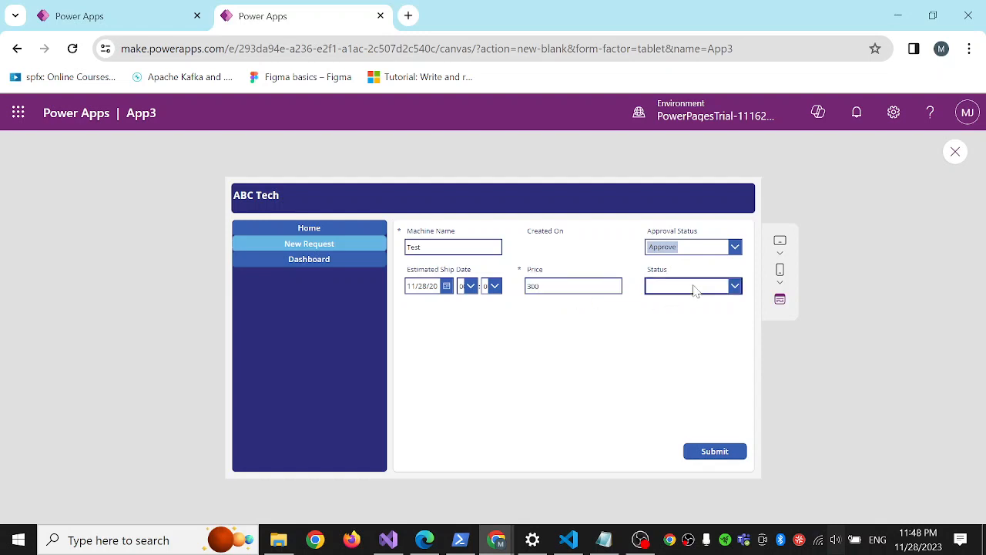
left_click(686, 309)
left_click(680, 287)
left_click(669, 304)
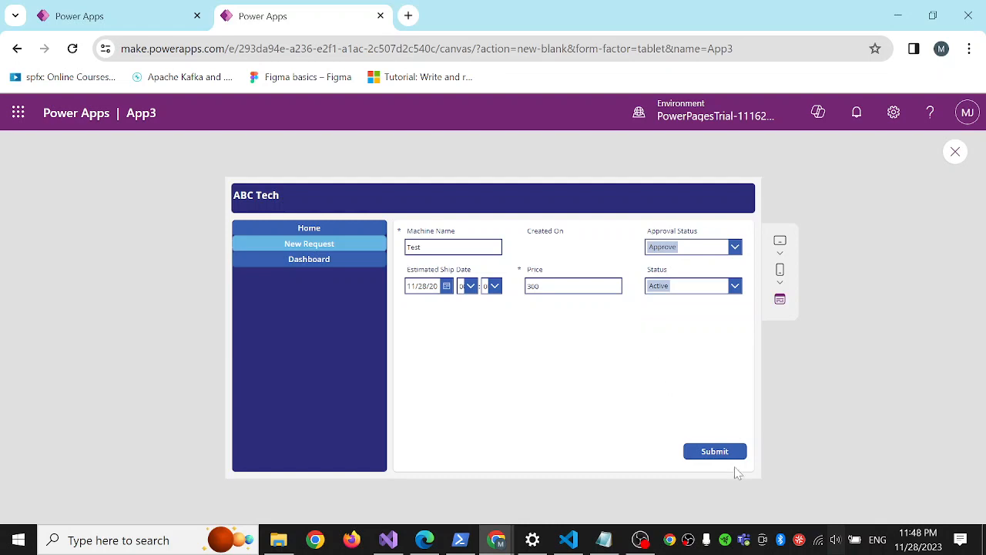
Try submitting the filled New Request form twice, closing the popup each time, and exit the app preview.
left_click(715, 460)
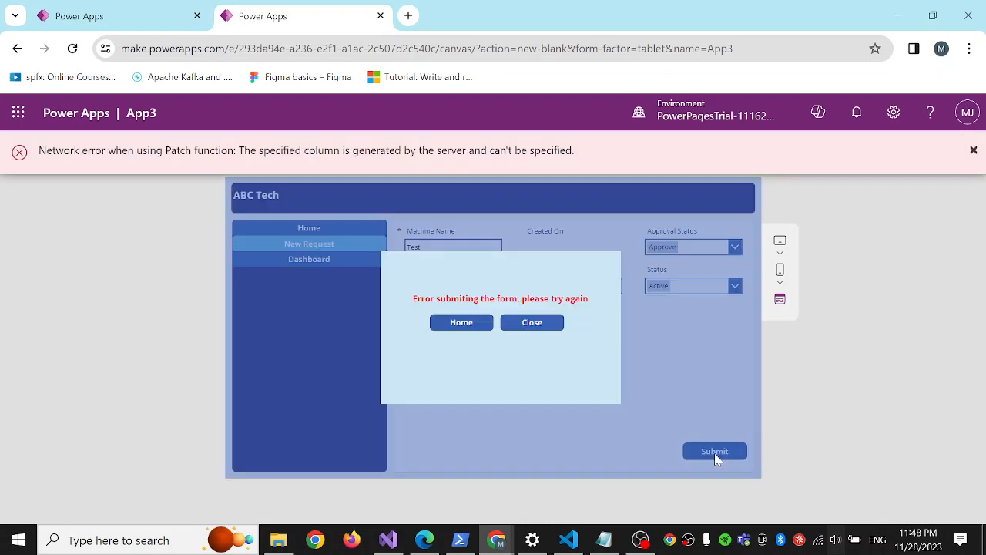
left_click(533, 322)
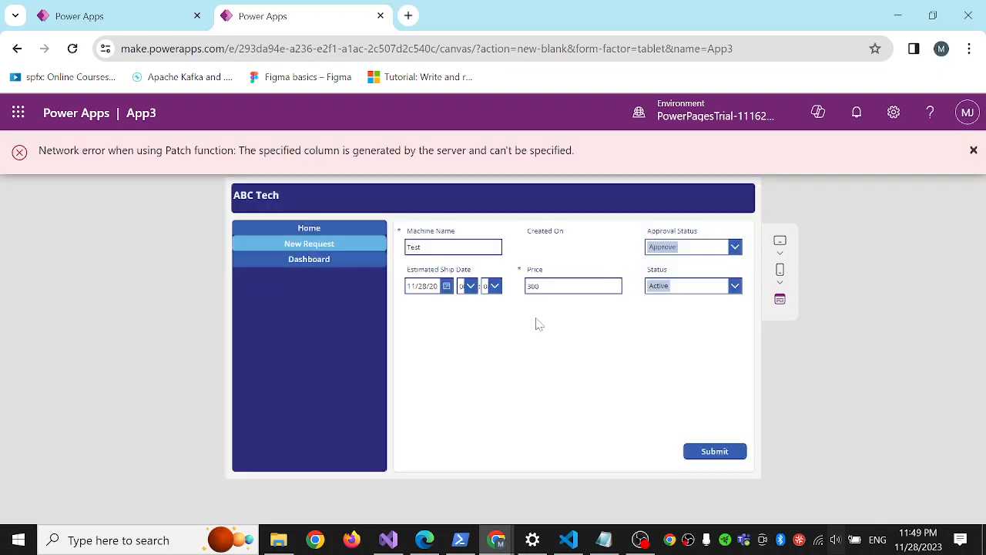
left_click(711, 455)
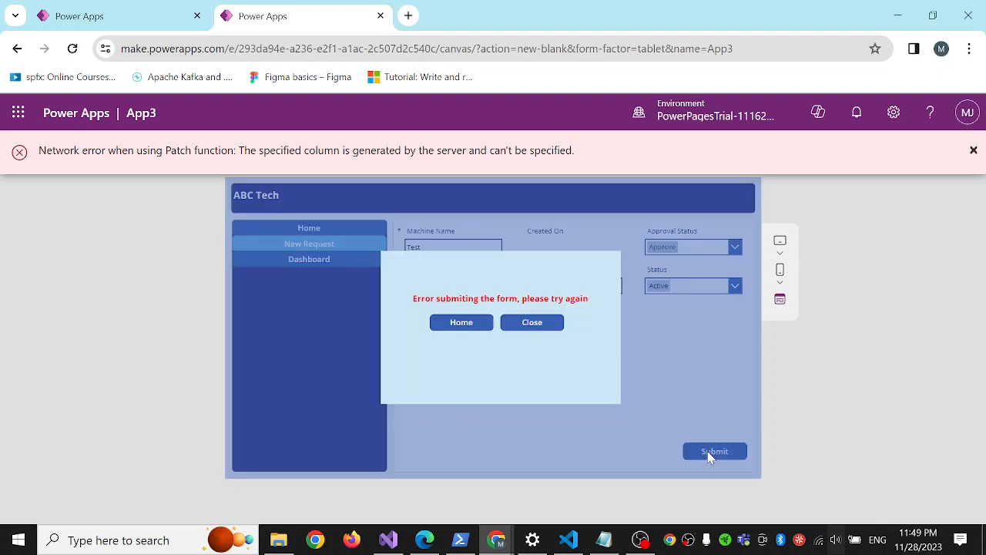
left_click(532, 324)
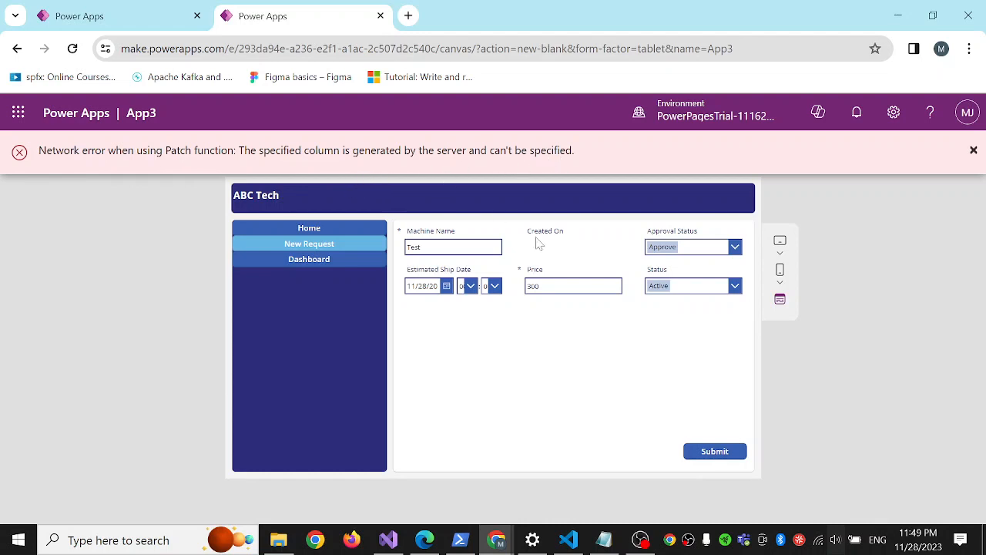
left_click(974, 152)
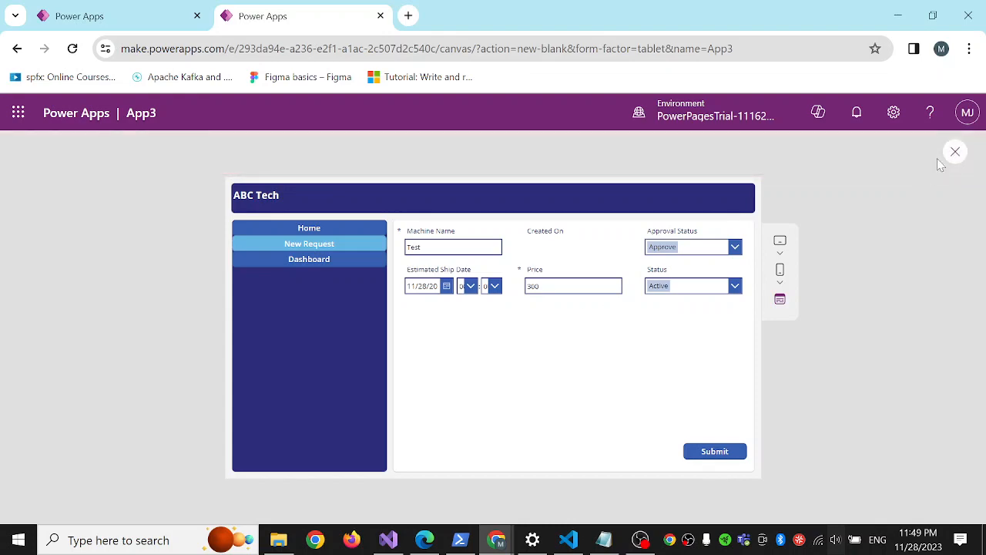
left_click(956, 153)
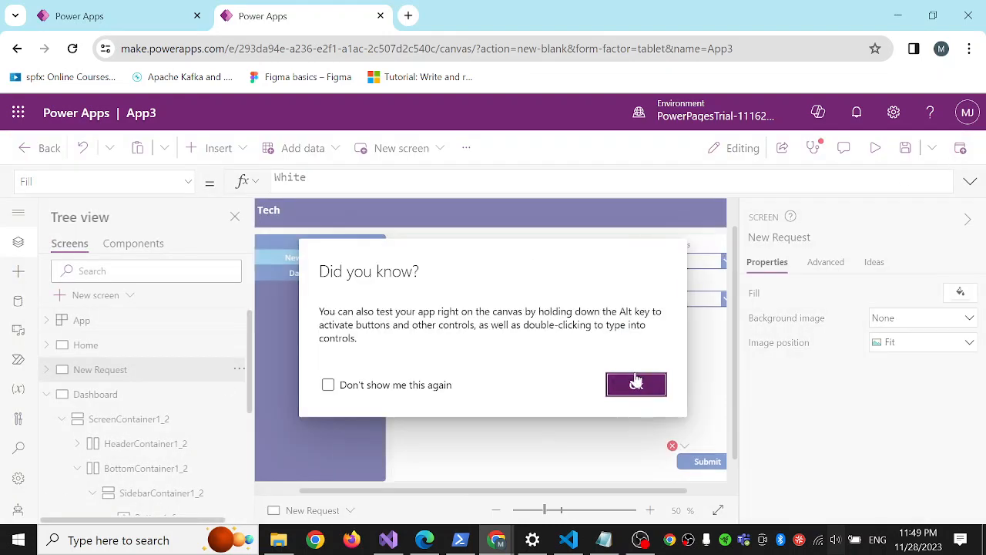
left_click(636, 384)
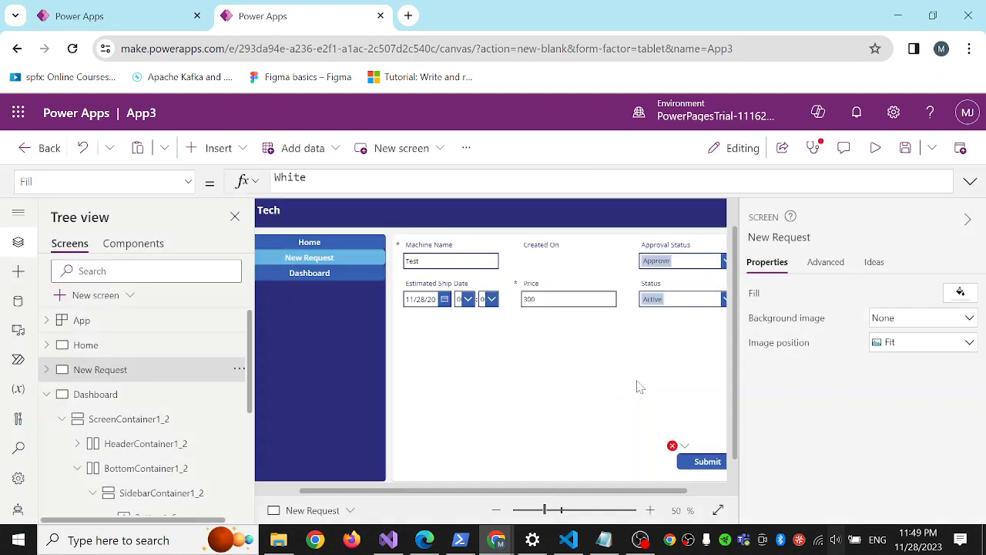
left_click(640, 540)
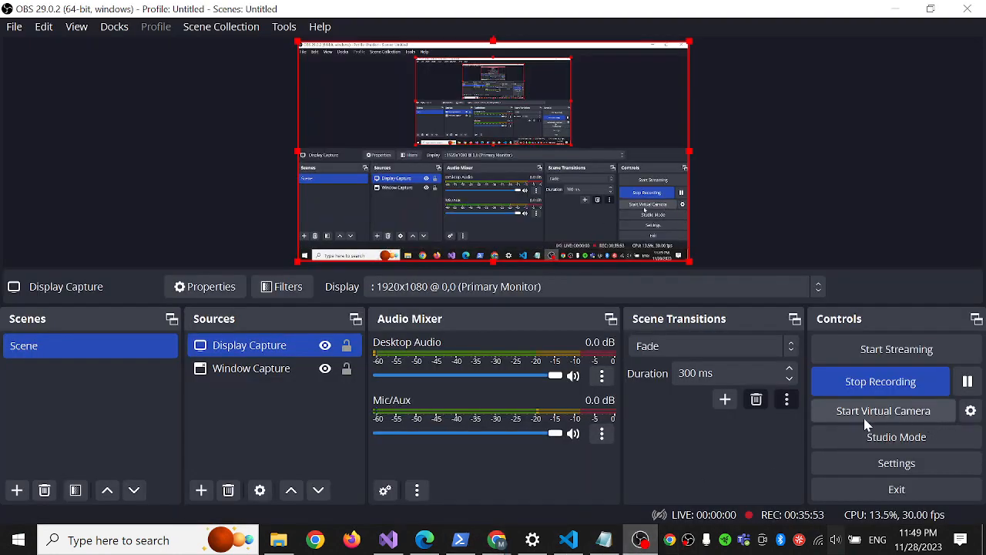
left_click(970, 385)
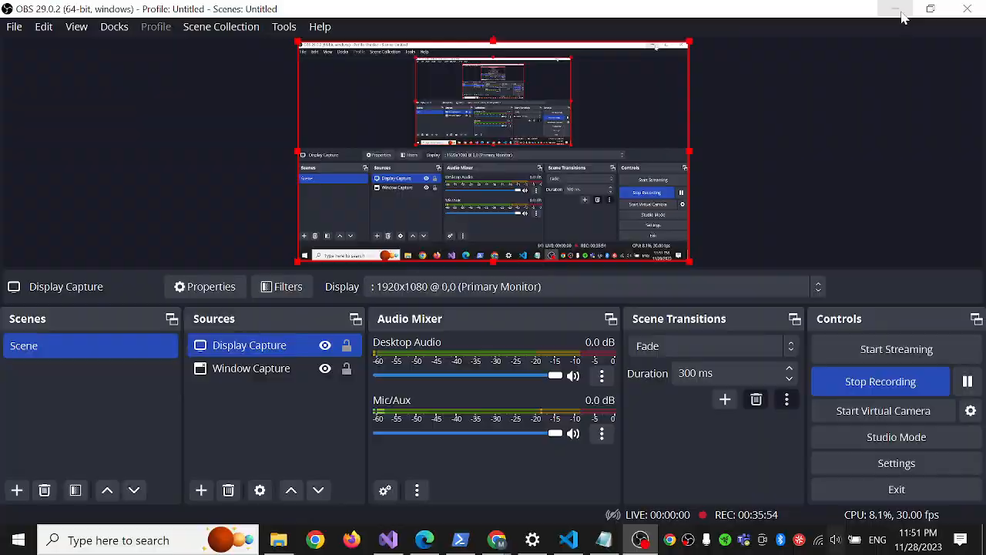
left_click(895, 9)
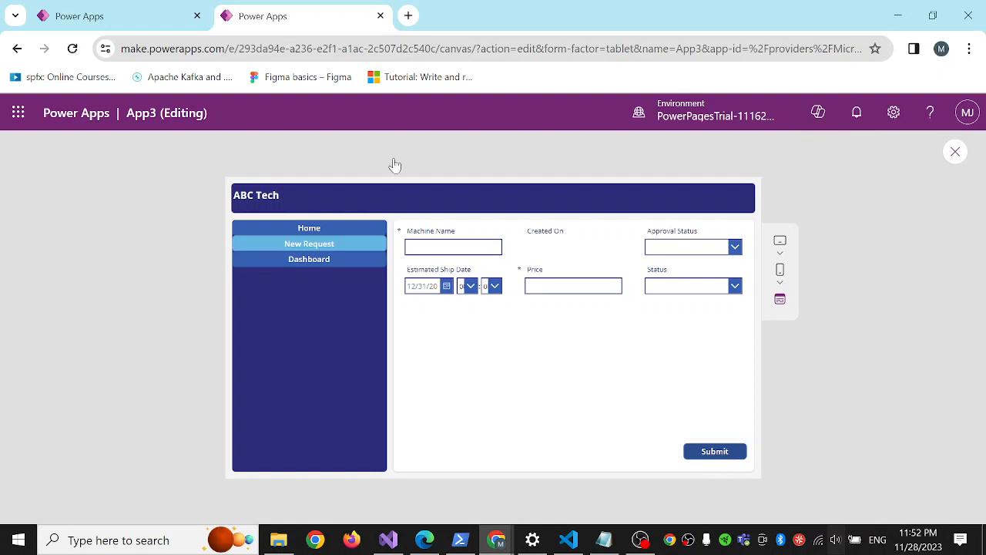
Submit a new request in the previewed app with Machine Name Test99 and Price 200.
left_click(453, 247)
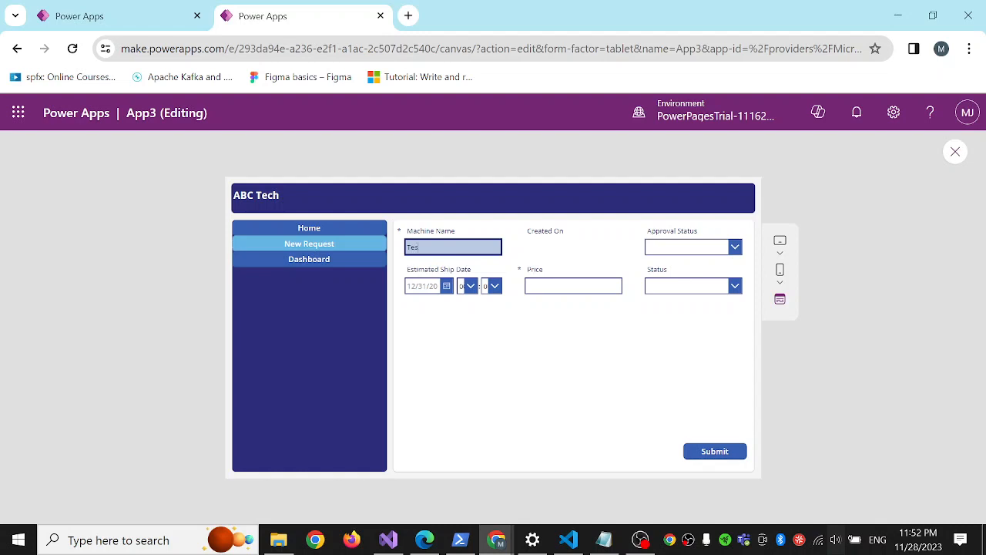
key("Tab")
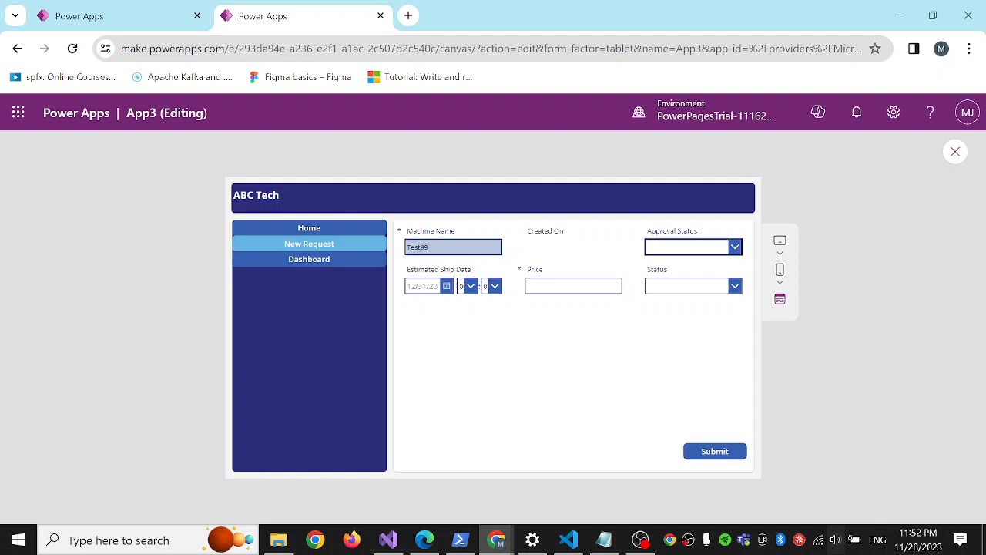
left_click(567, 286)
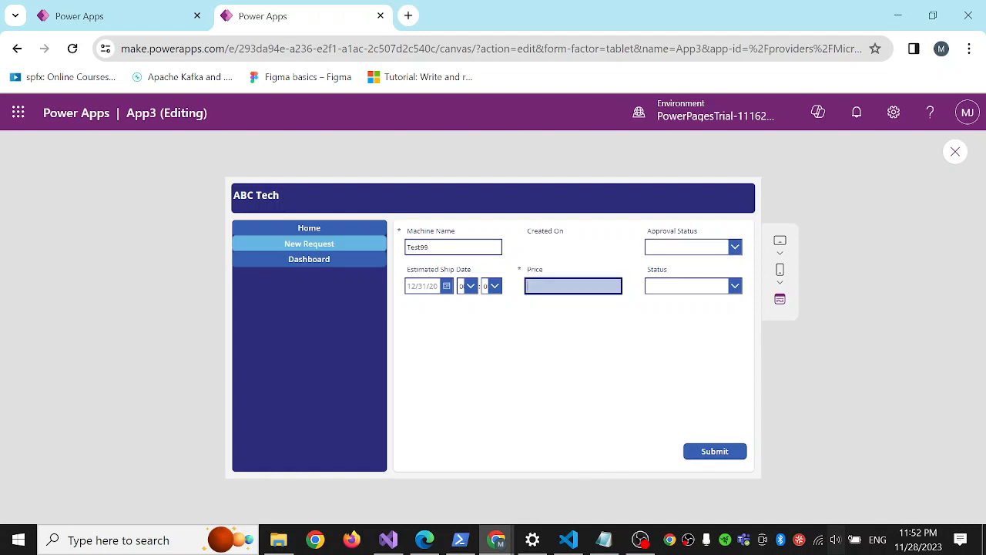
left_click(709, 456)
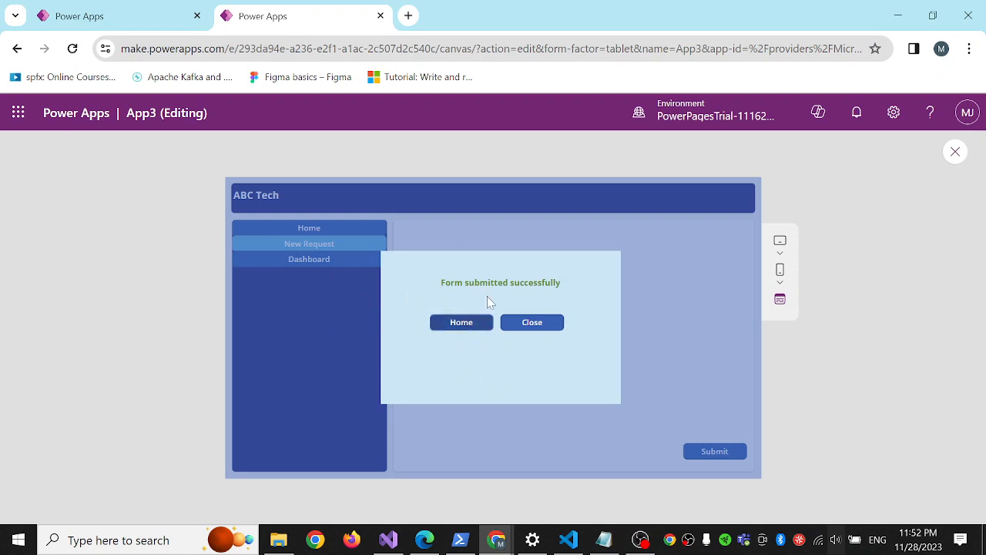
Go to the Home screen from the popup to check its list for the Test99 record, and exit the preview.
left_click(460, 326)
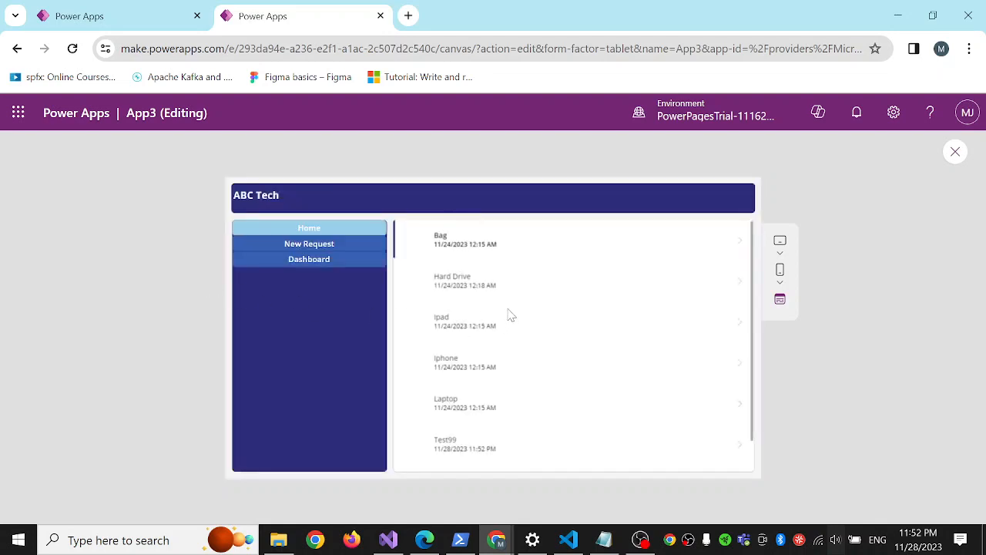
scroll(509, 314, "down", 1)
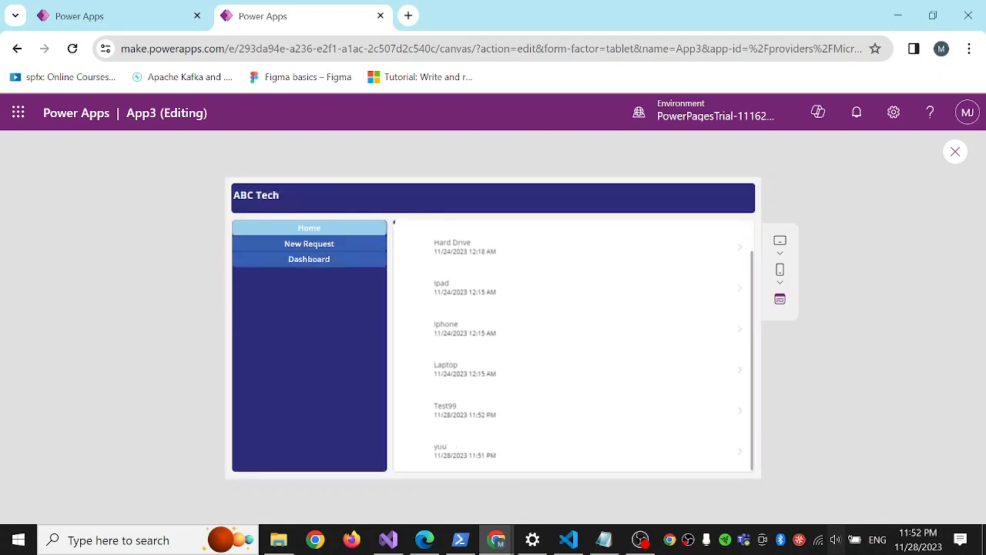
left_click_drag(437, 405, 577, 406)
scroll(513, 358, "up", 1)
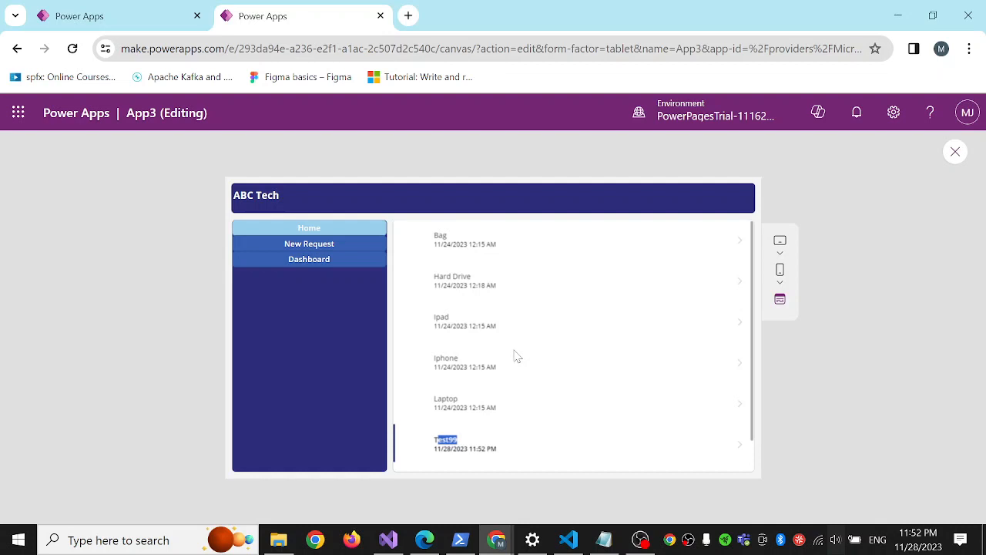
left_click(955, 151)
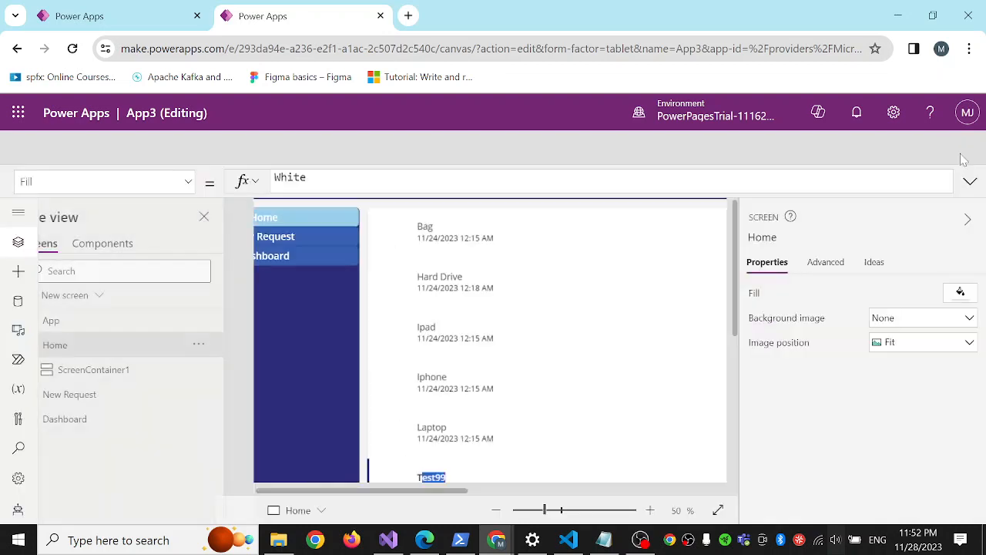
left_click(637, 385)
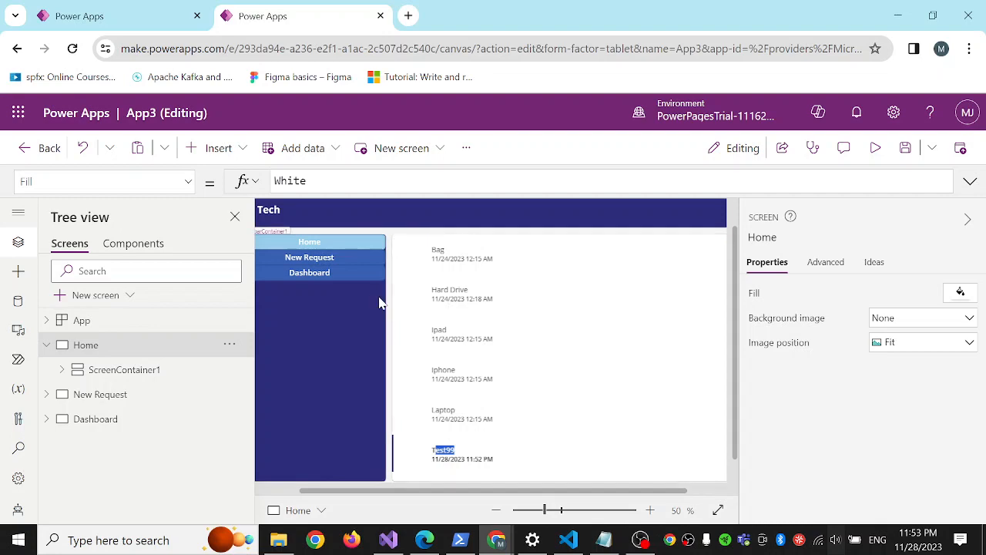
left_click(640, 540)
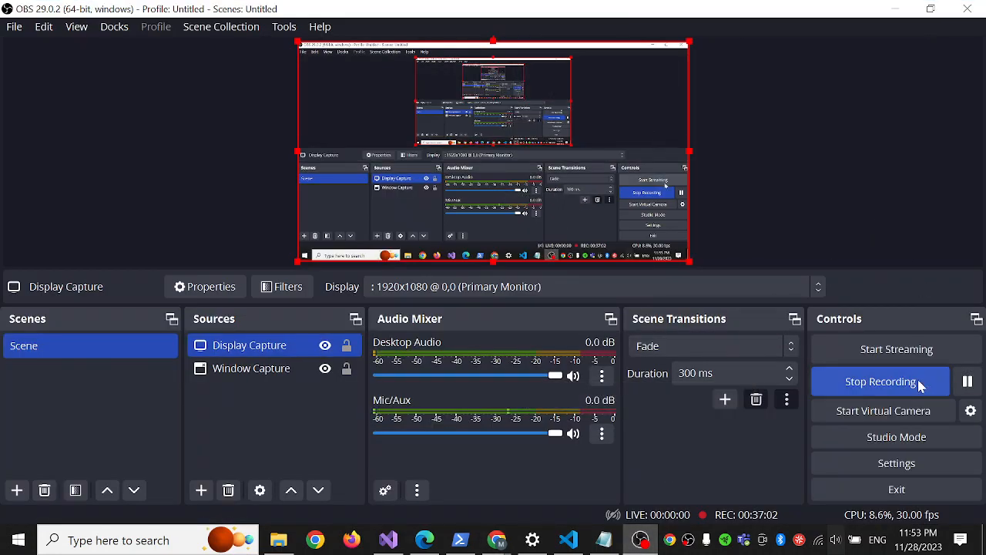